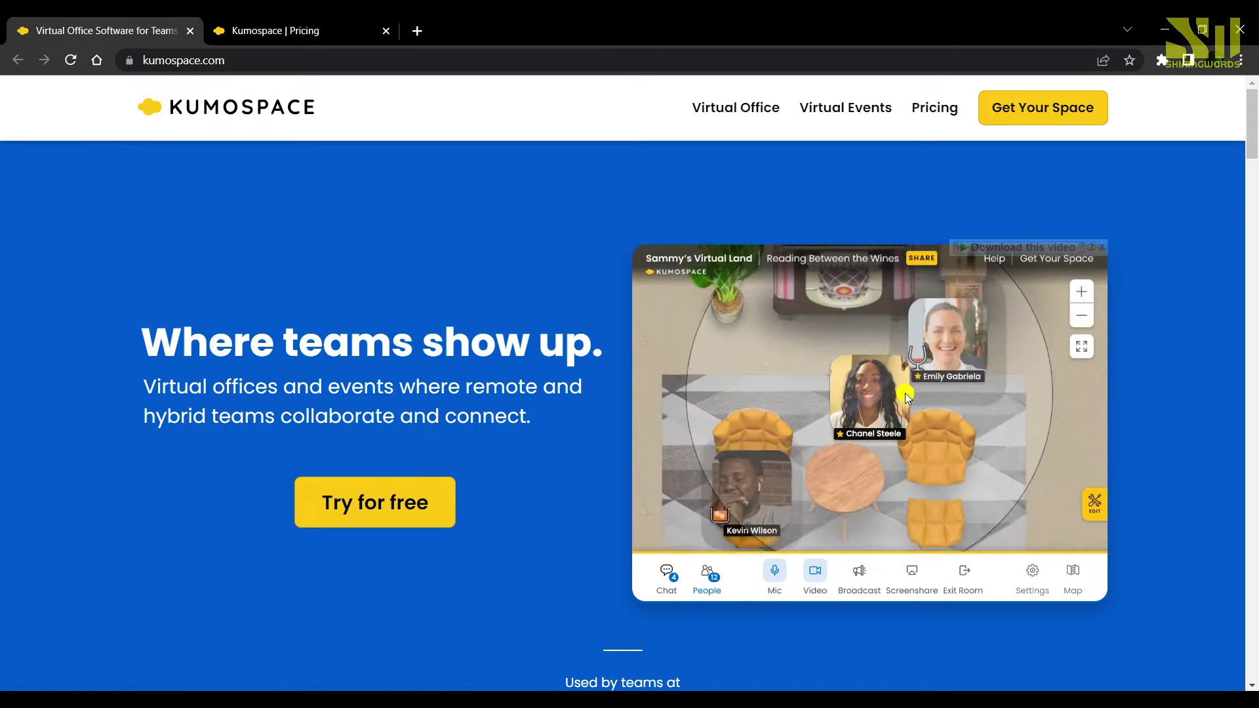
Step: Look through the Kumospace home page, from the introduction and workspace benefits to the testimonials and free-plan section
scroll(1188, 436, "down", 10)
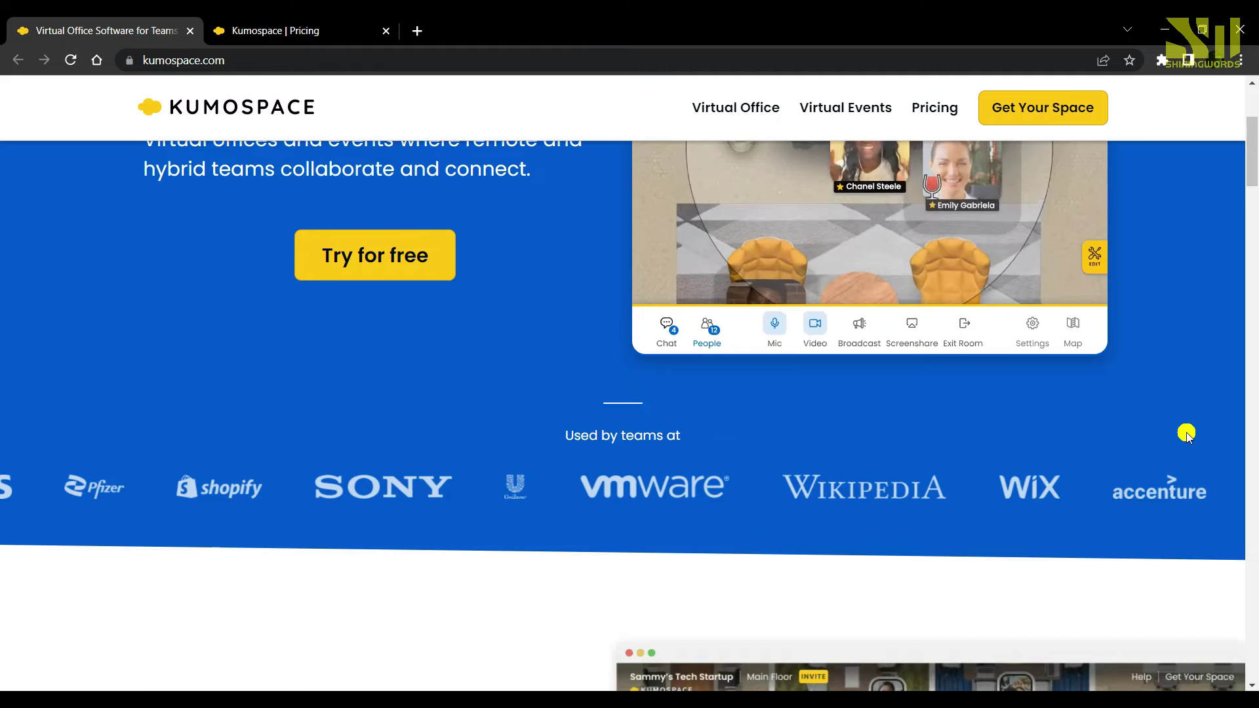
scroll(1188, 436, "down", 2)
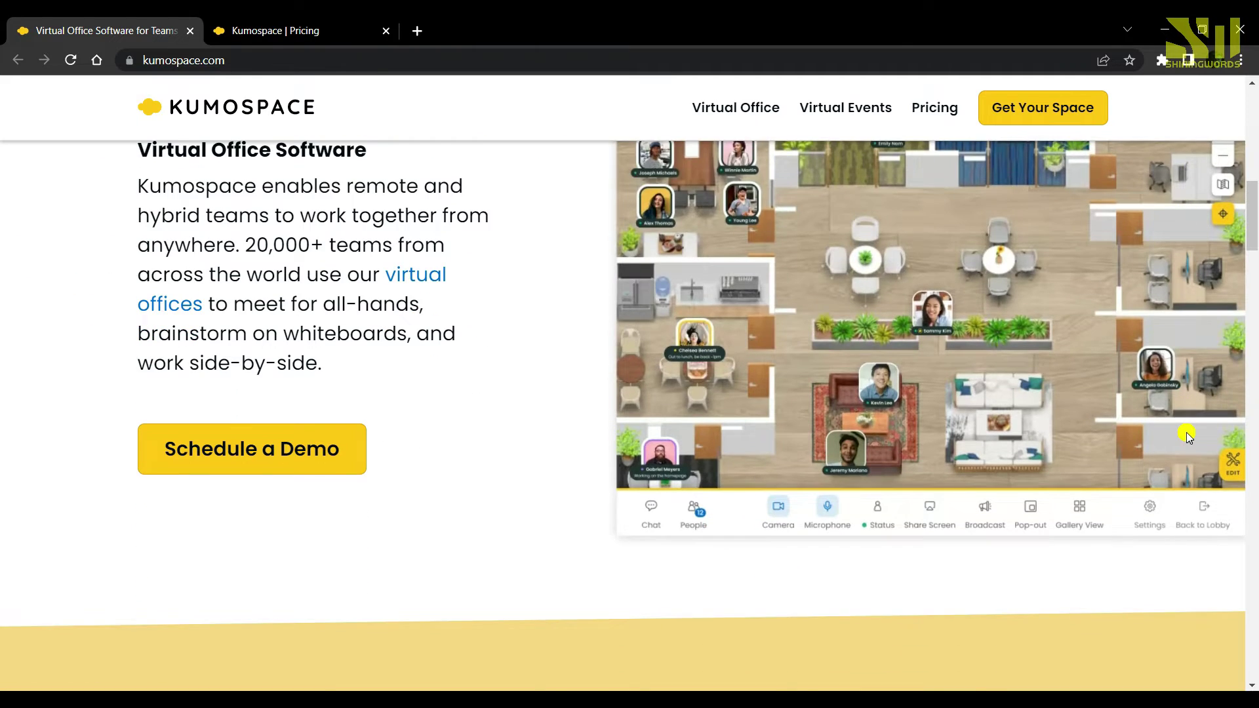
scroll(1187, 436, "down", 5)
scroll(1188, 435, "down", 3)
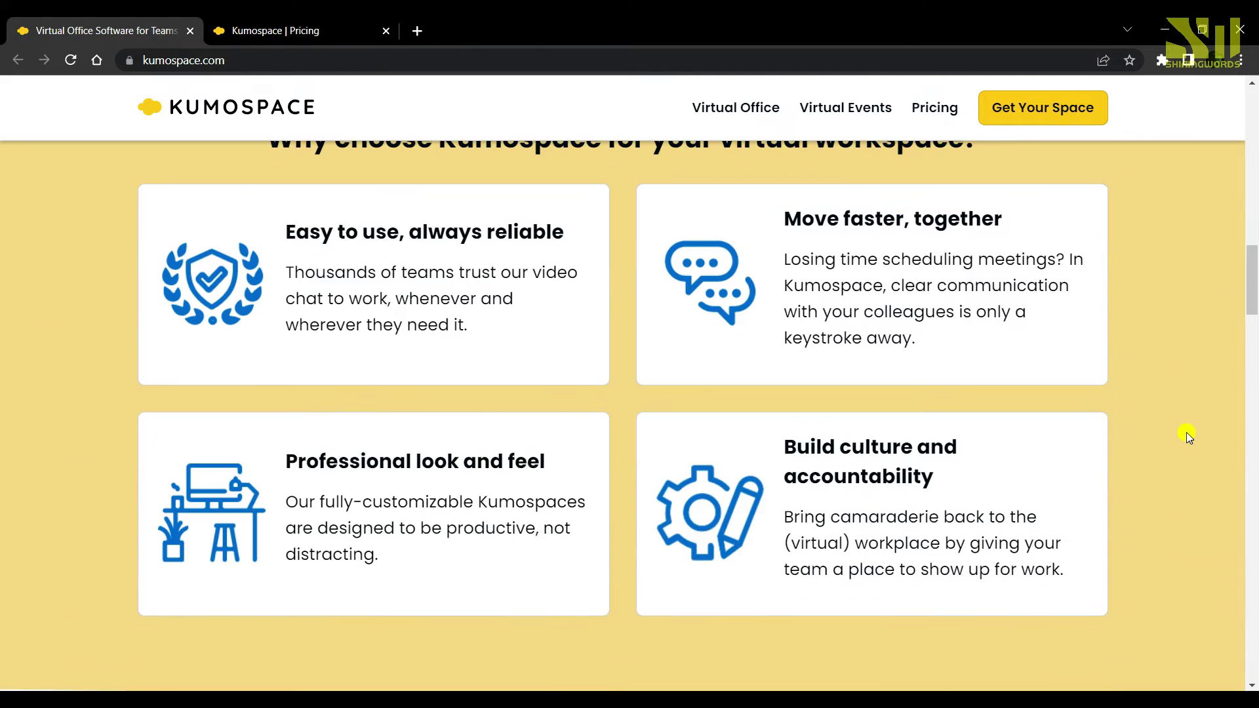
scroll(1188, 435, "up", 1)
scroll(1187, 435, "down", 6)
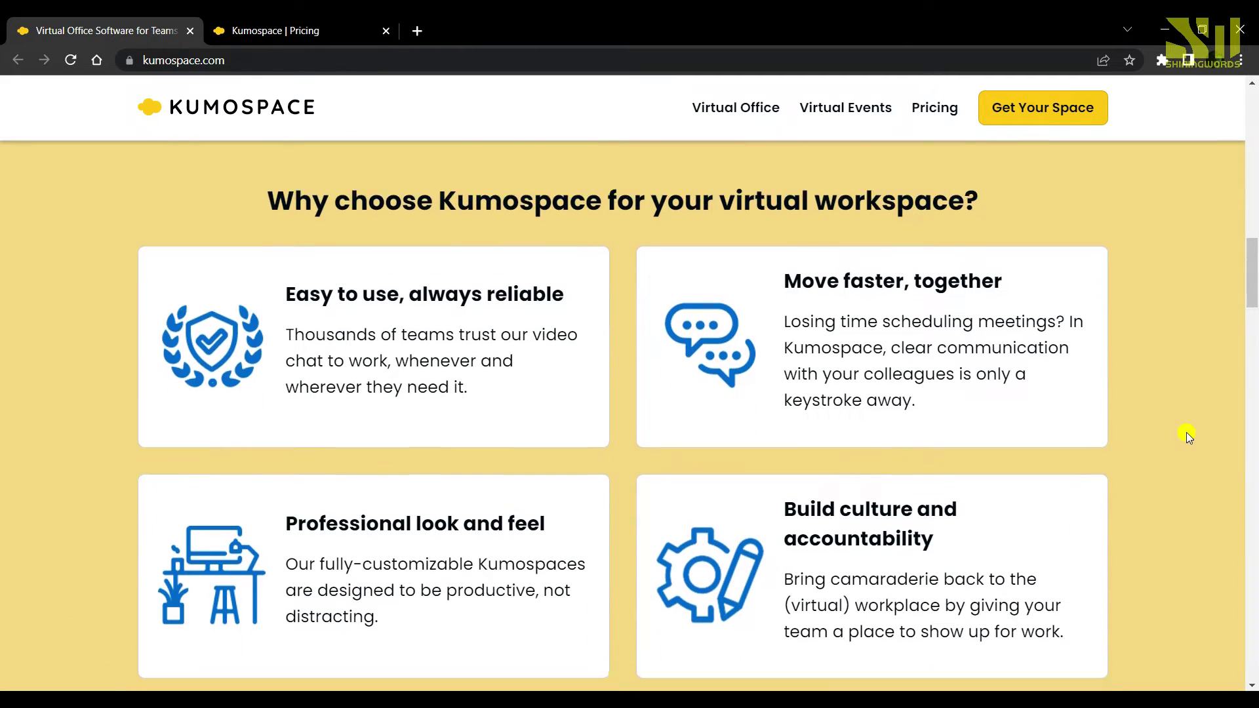
scroll(1186, 433, "down", 10)
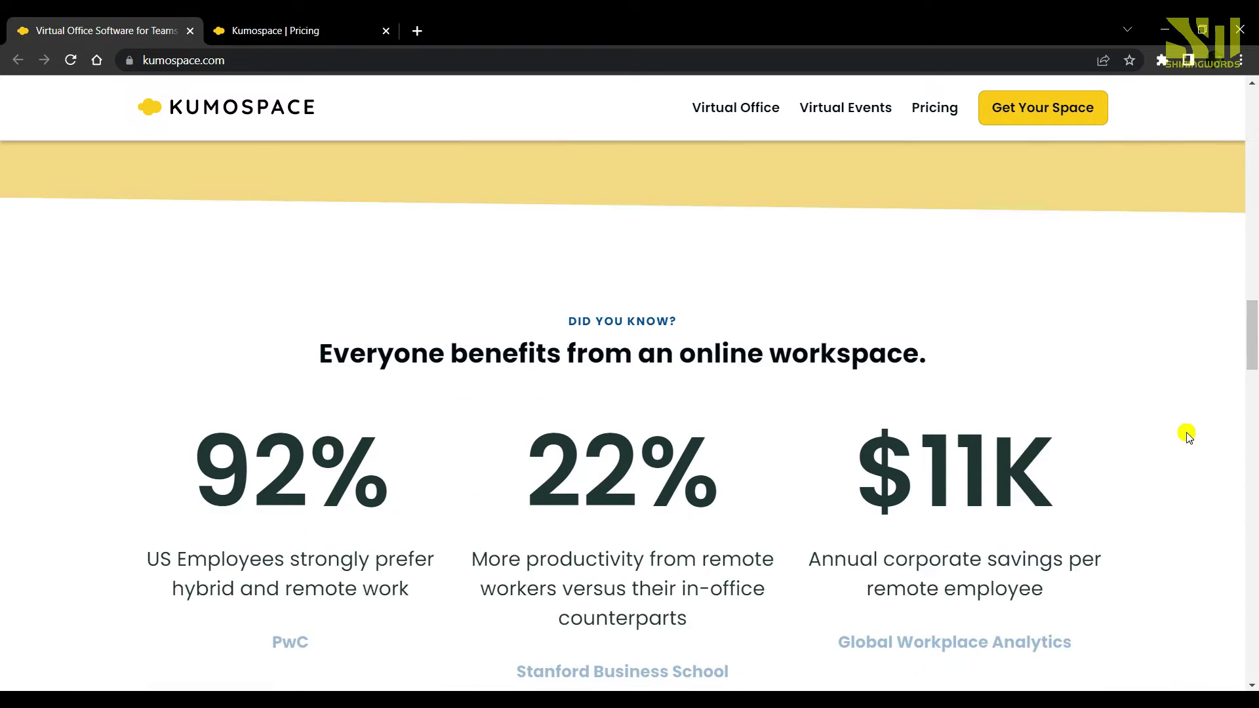
scroll(1186, 434, "down", 10)
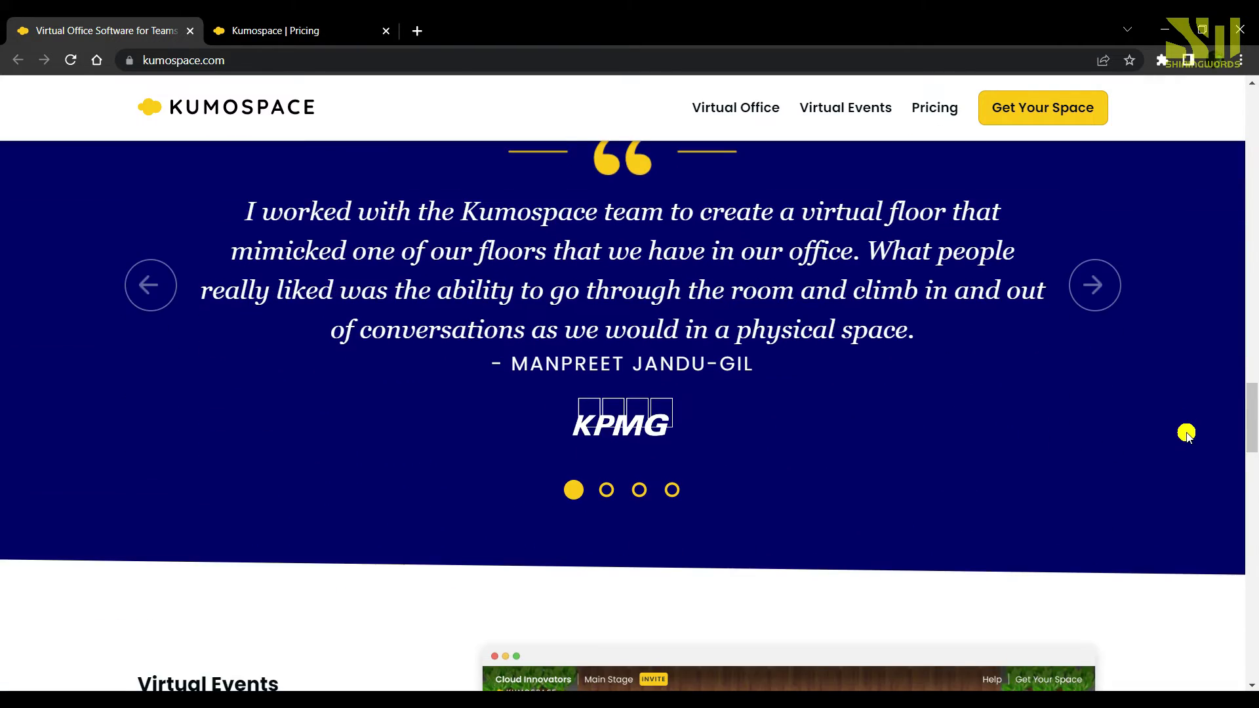
scroll(1187, 432, "down", 10)
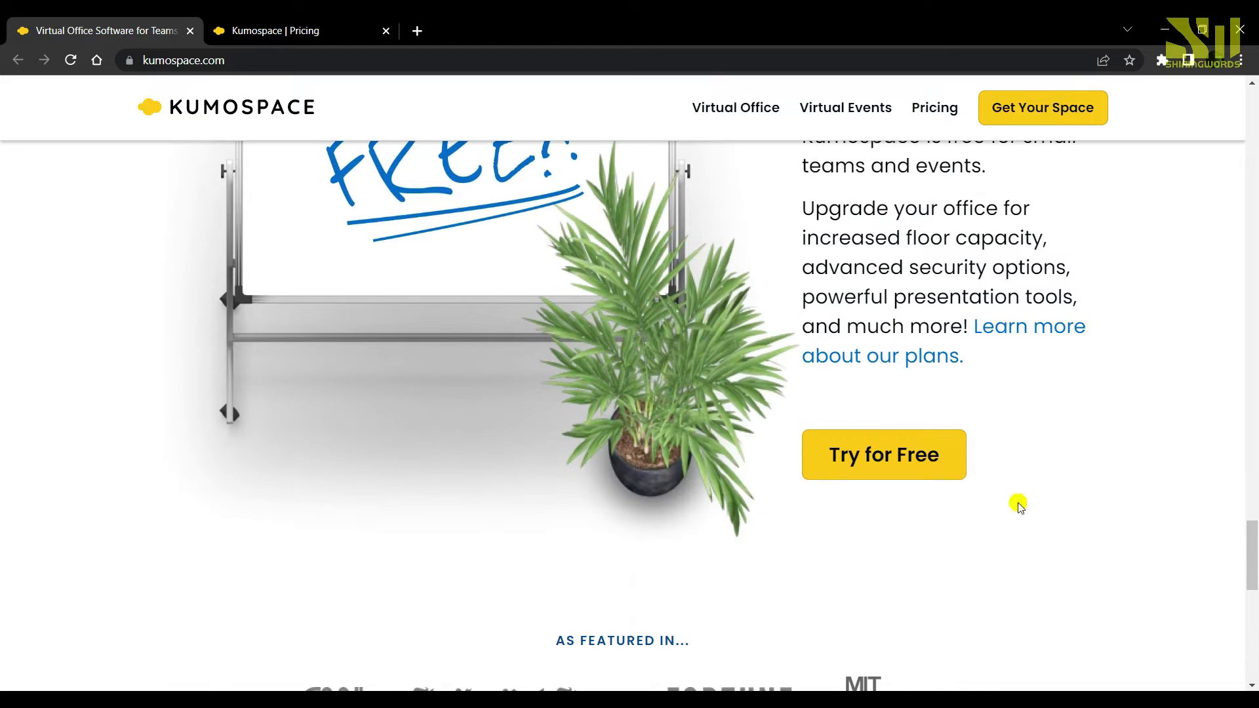
scroll(1090, 505, "down", 3)
scroll(1090, 505, "up", 20)
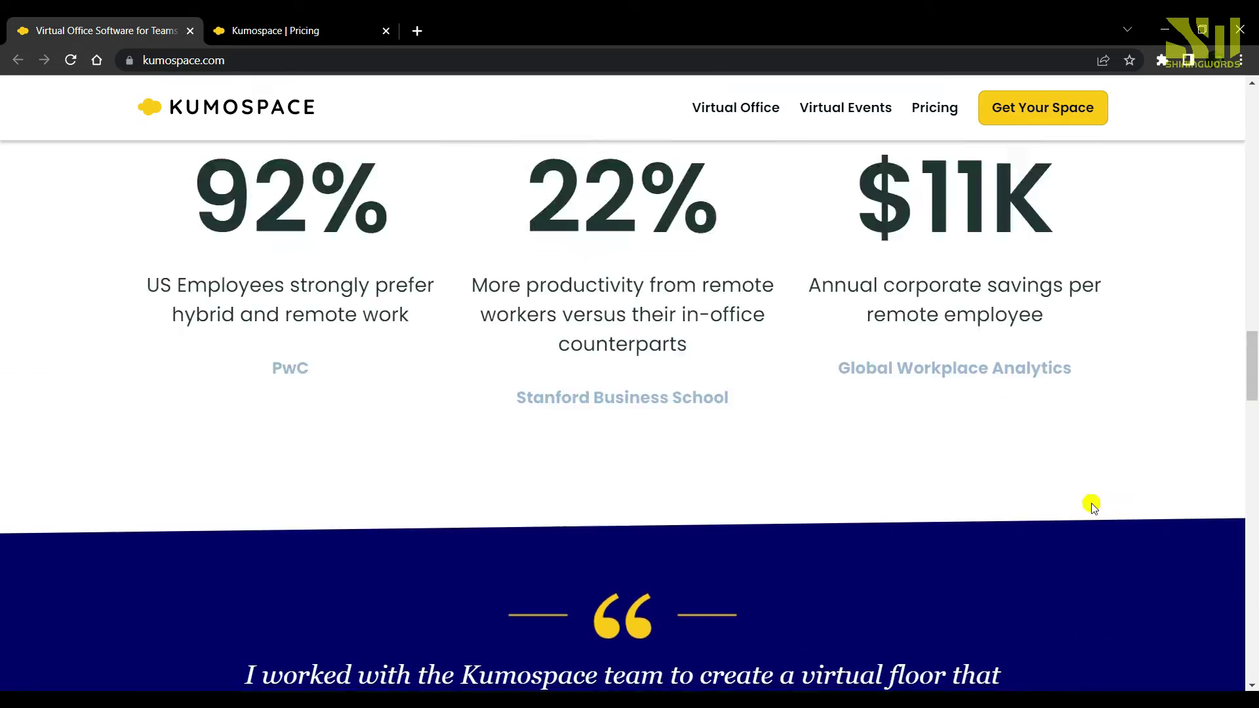
scroll(1092, 506, "up", 15)
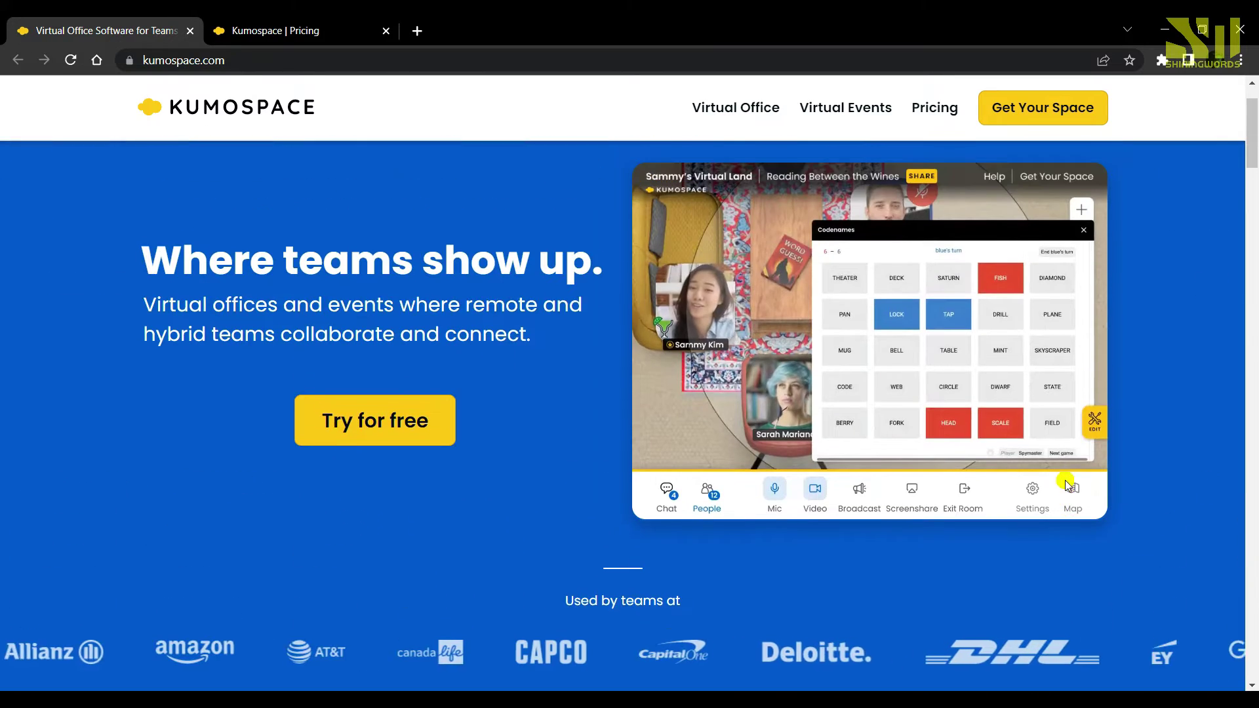
scroll(1069, 485, "up", 2)
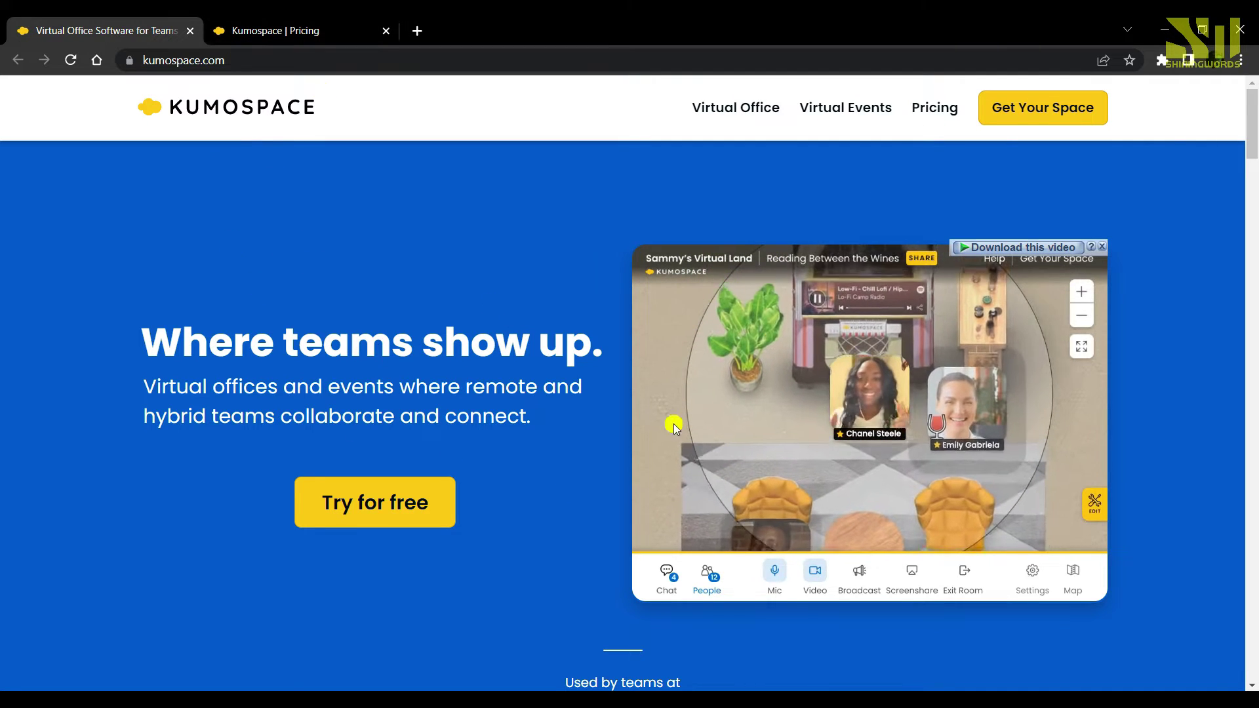
Step: Start getting a Kumospace space and sign in with the Google account
left_click(1063, 112)
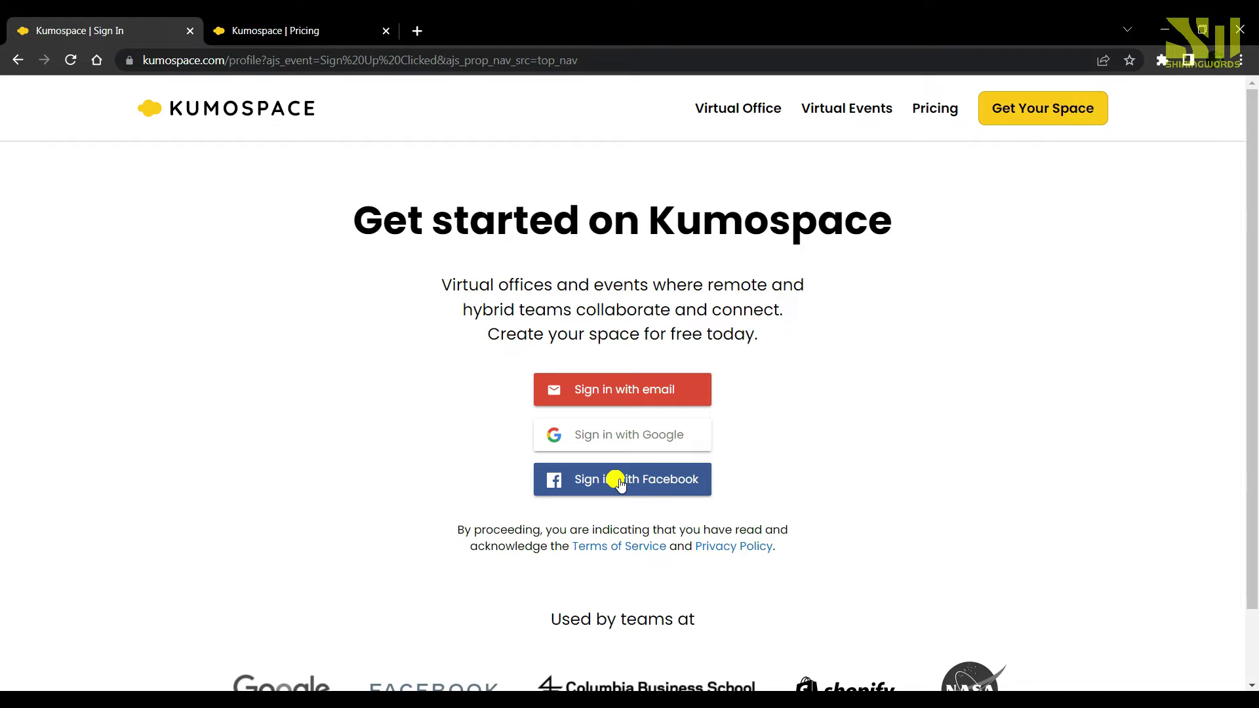
left_click(659, 443)
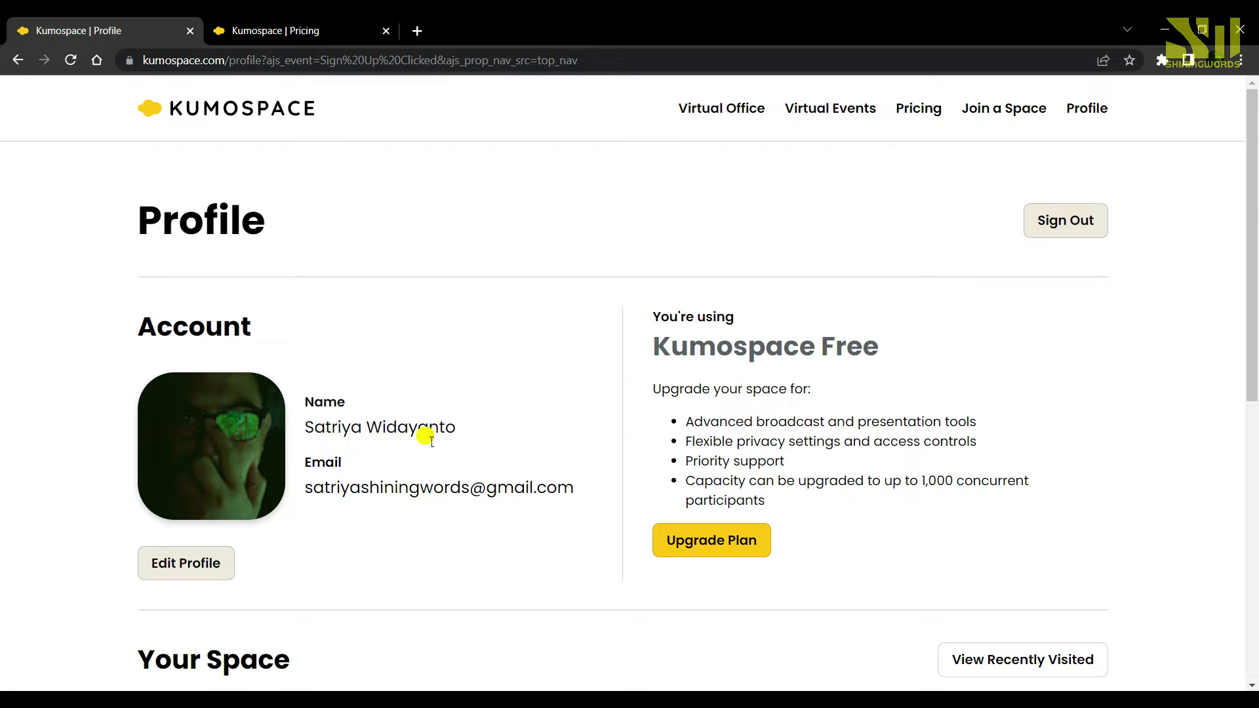
Step: Join the shiningwords space from the profile page, keeping the preset name, camera and microphone
scroll(511, 524, "down", 5)
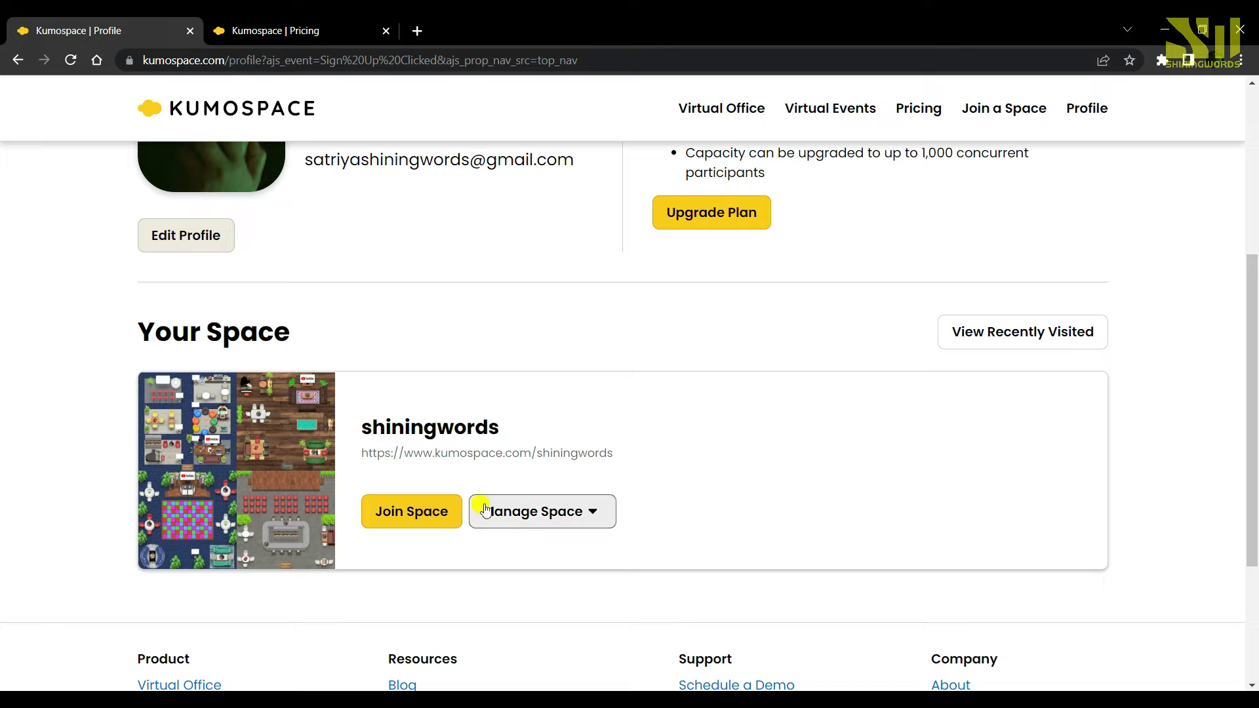
left_click(428, 516)
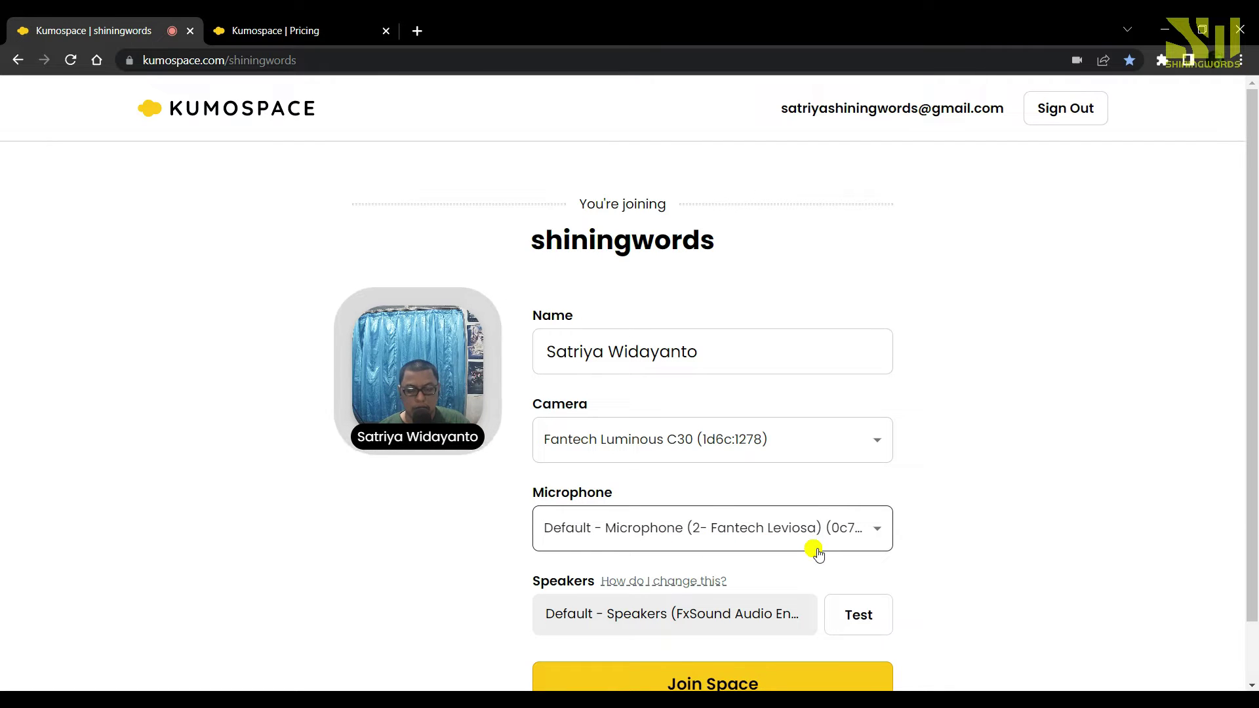
scroll(820, 544, "down", 1)
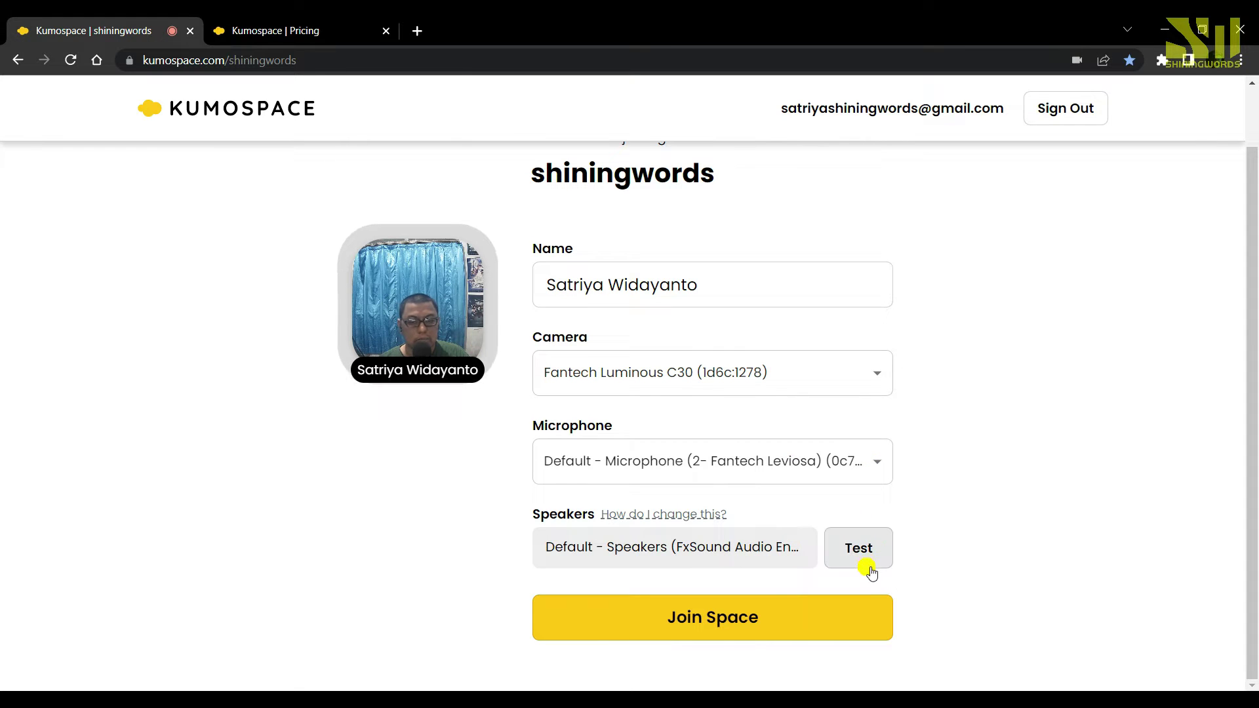
scroll(520, 332, "up", 1)
scroll(683, 601, "down", 1)
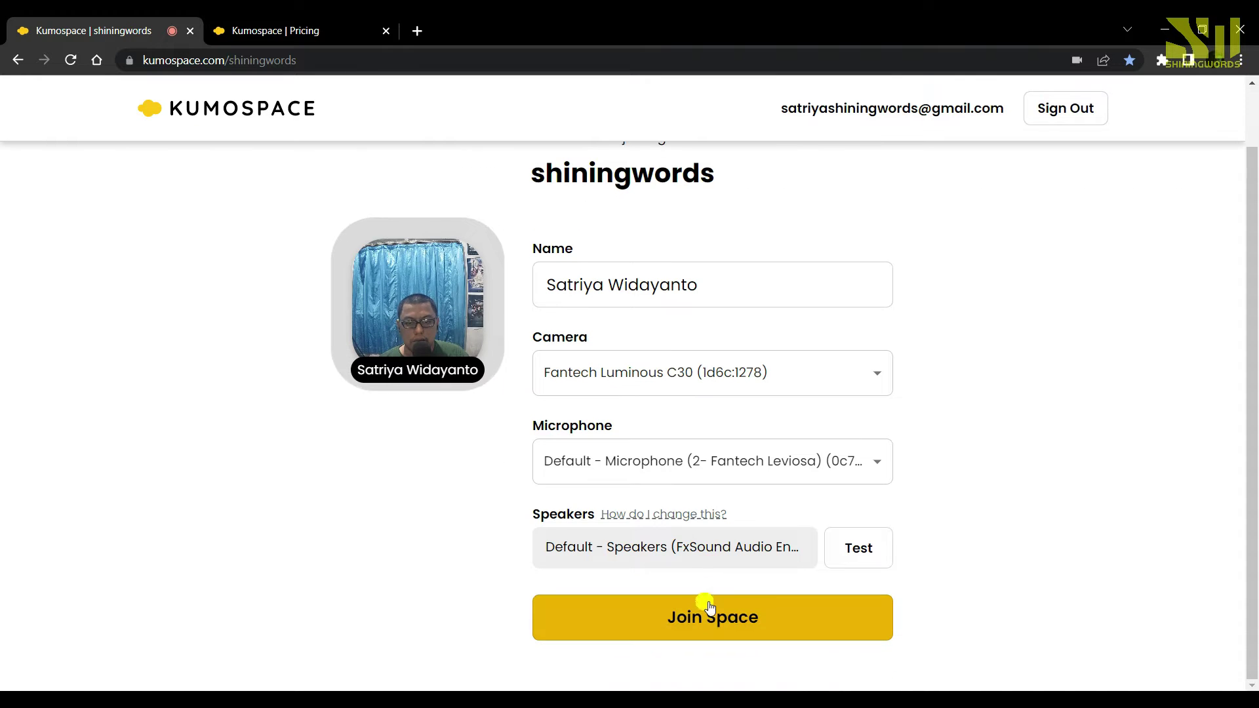
left_click(713, 611)
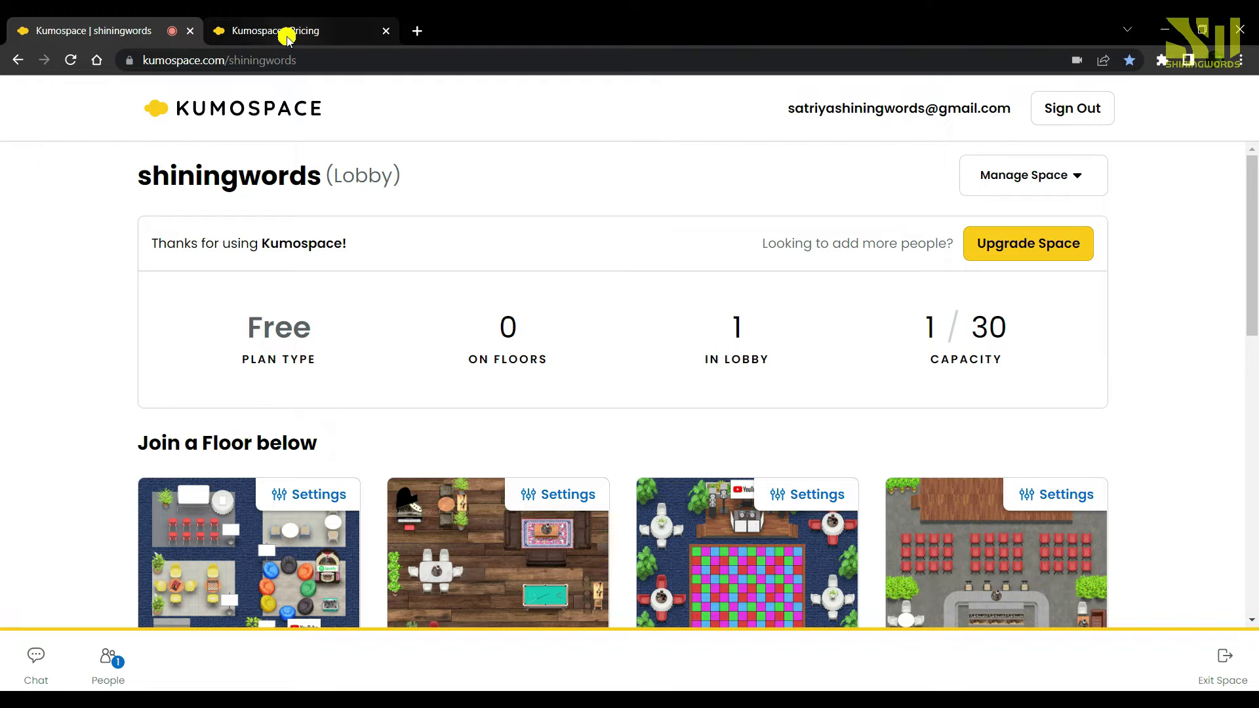
Step: Switch to the open Kumospace pricing page and examine the Free, Professional and Custom plan cards
left_click(308, 33)
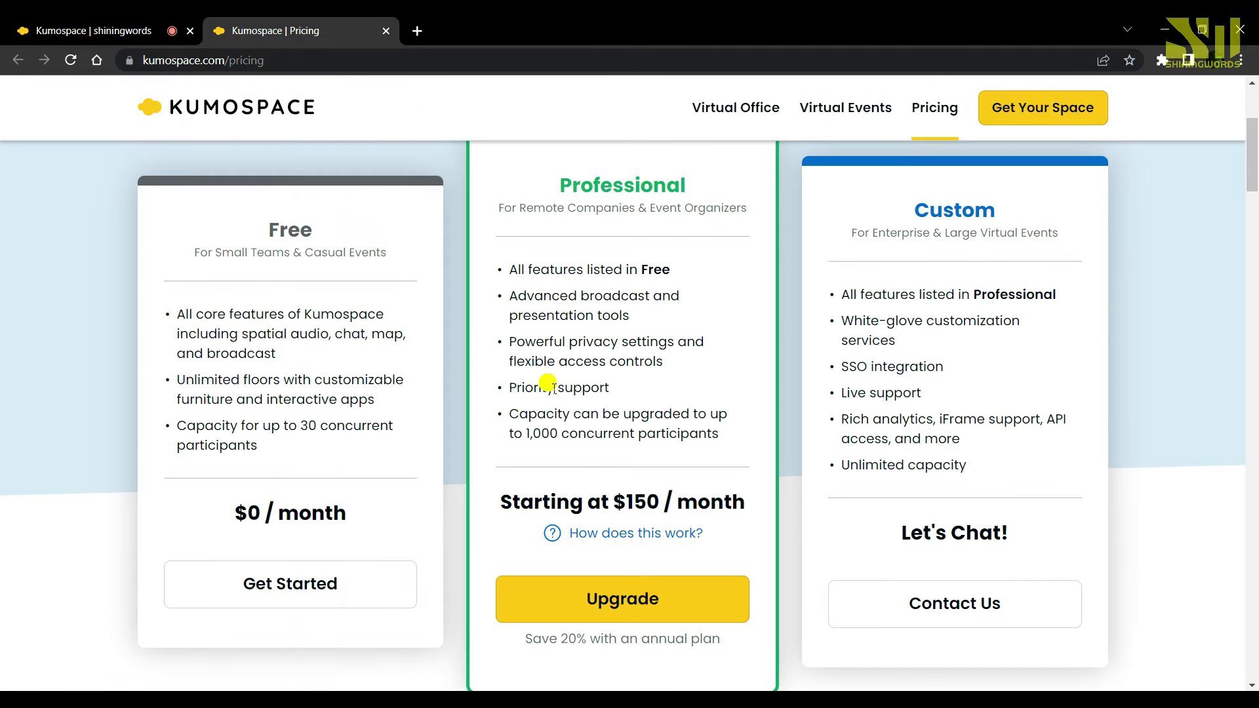
scroll(765, 400, "up", 4)
scroll(431, 330, "down", 4)
scroll(642, 190, "up", 1)
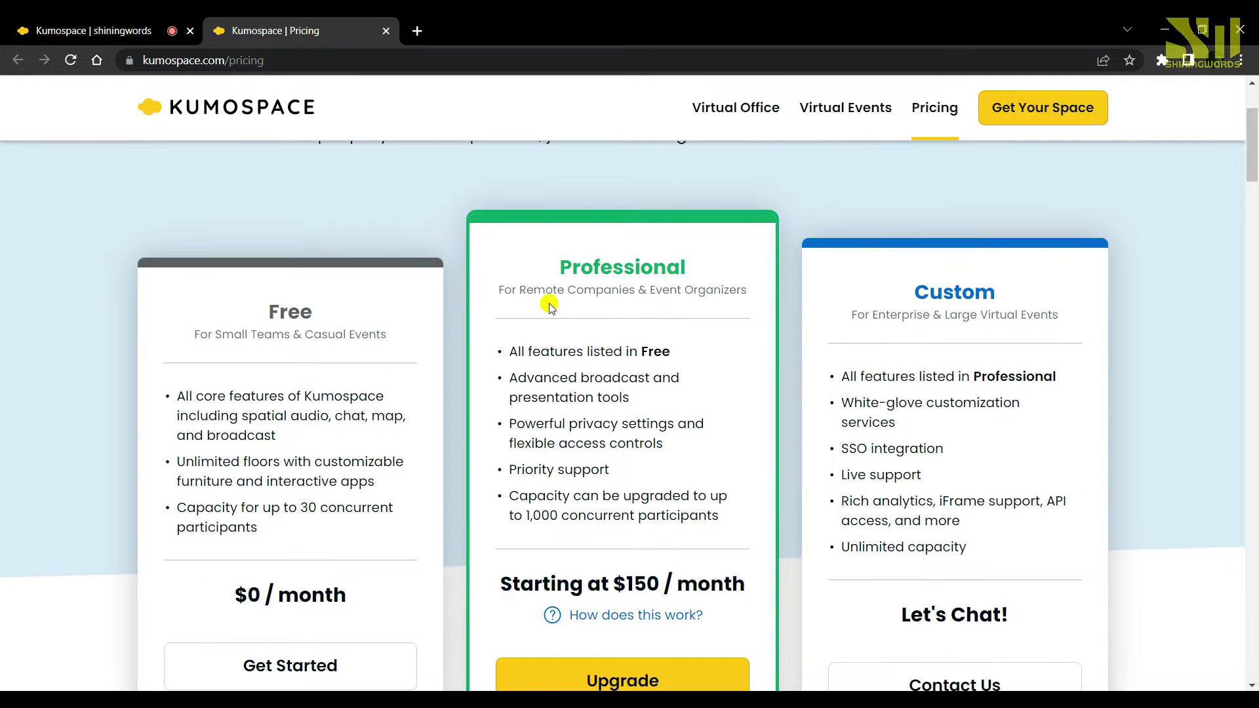
scroll(611, 283, "down", 2)
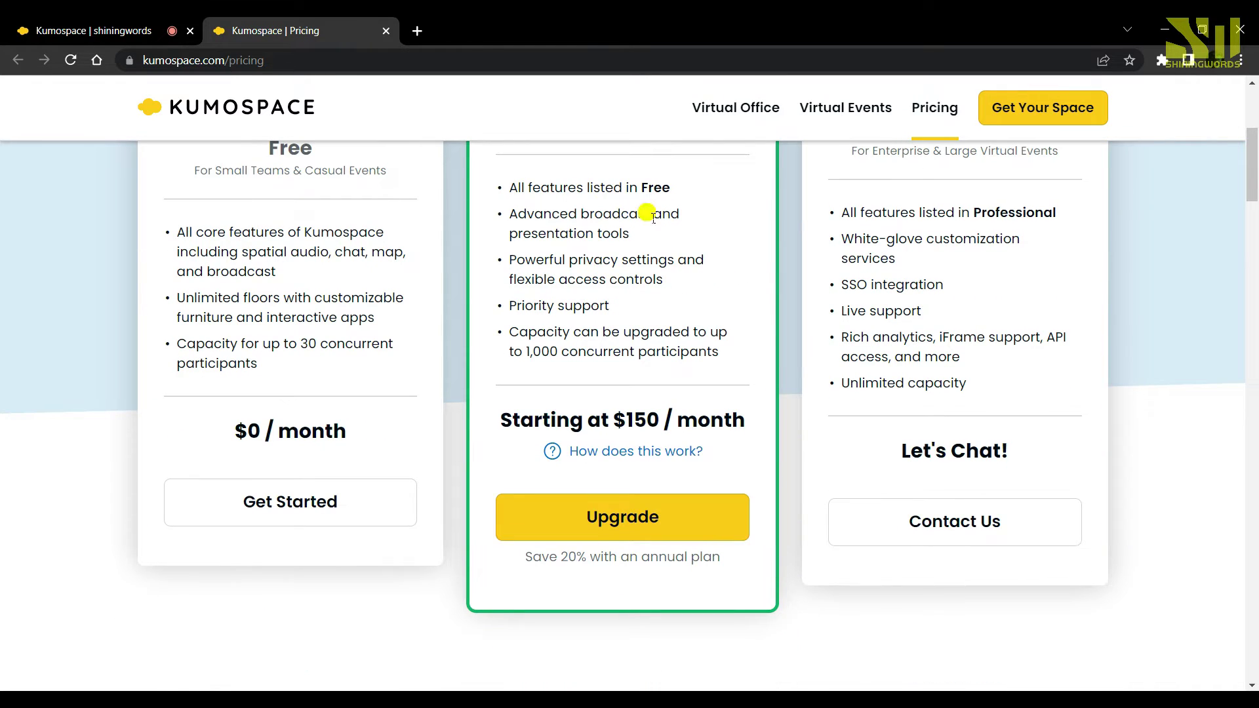
Step: Compare the plans' core features, including number of floors and maximum capacity, and their communication, navigation and presentation features
scroll(996, 328, "down", 8)
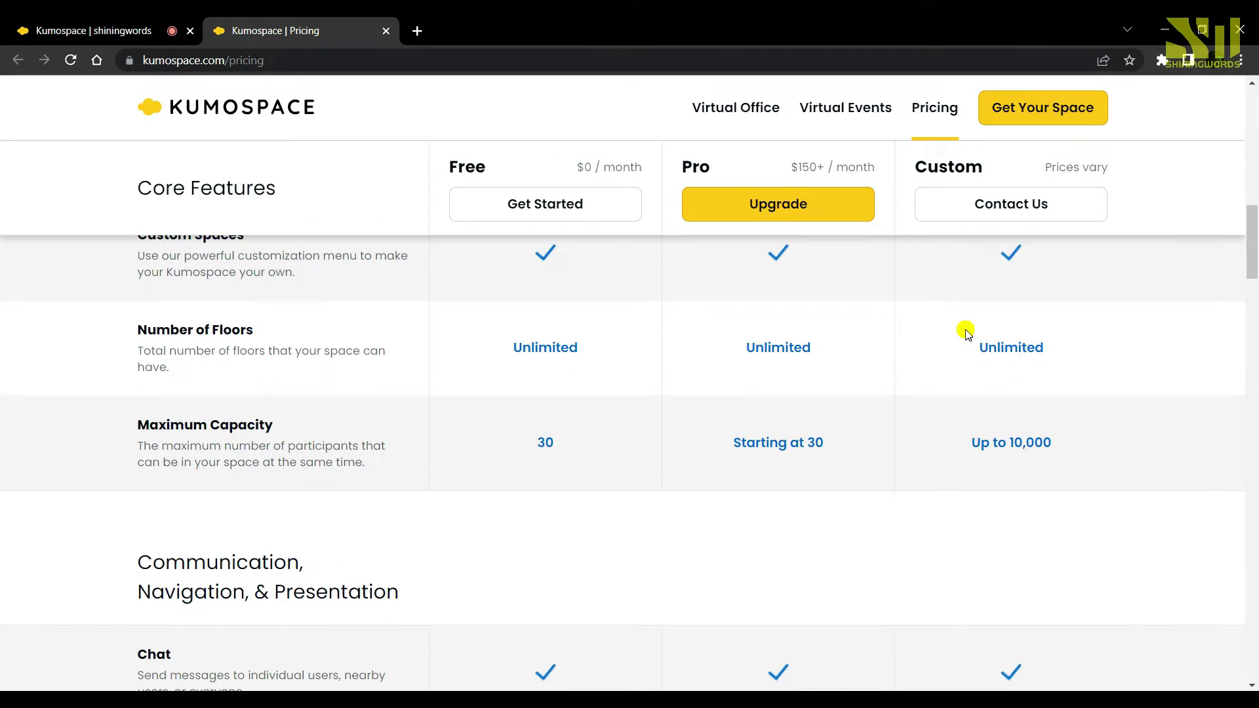
scroll(966, 332, "up", 1)
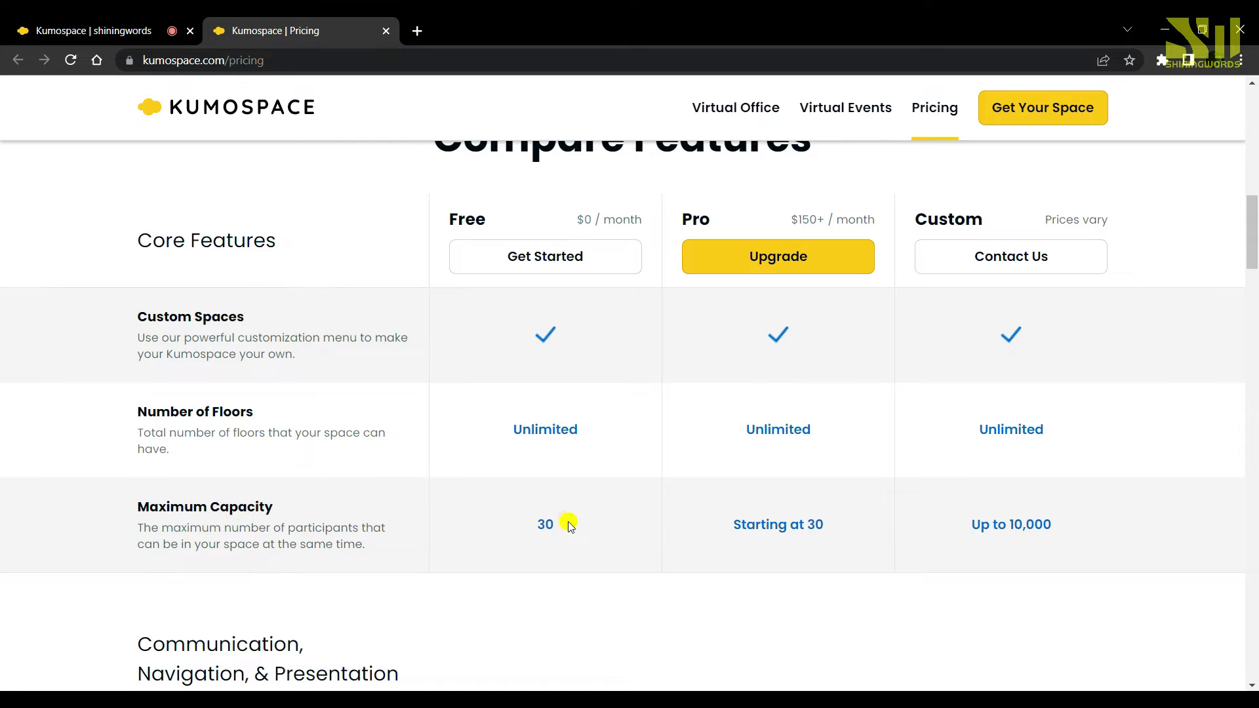
scroll(787, 576, "down", 3)
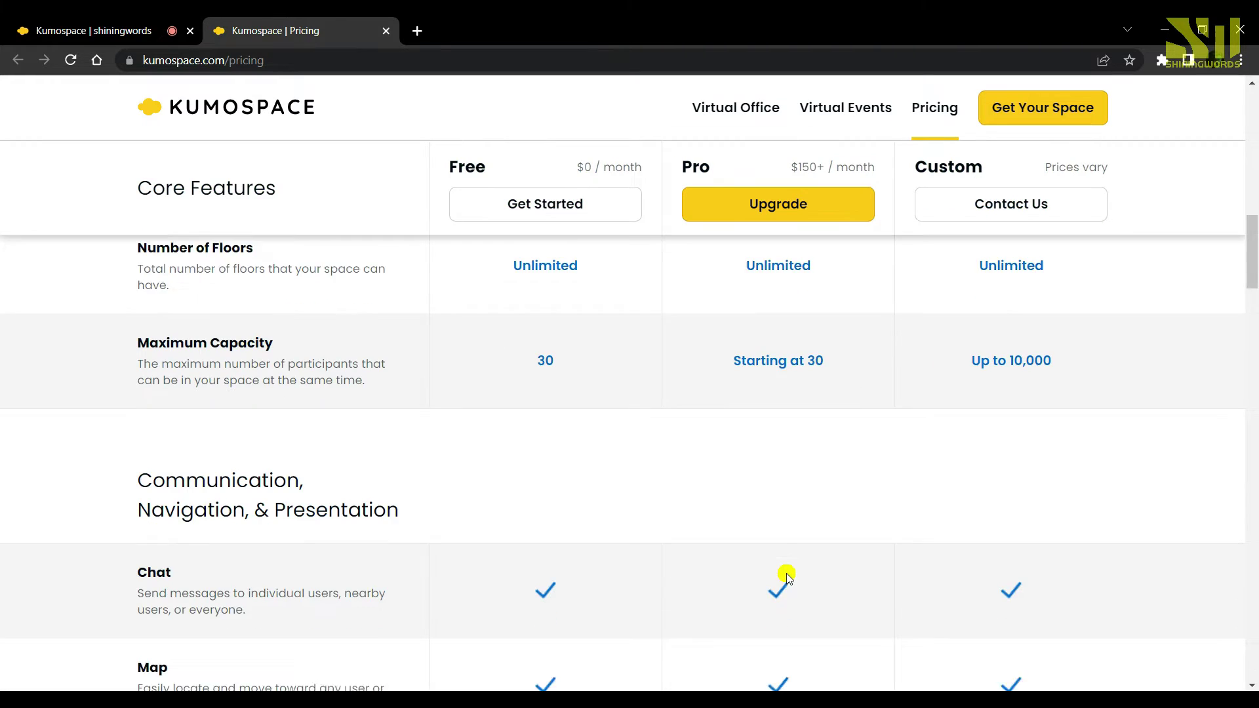
scroll(786, 576, "up", 3)
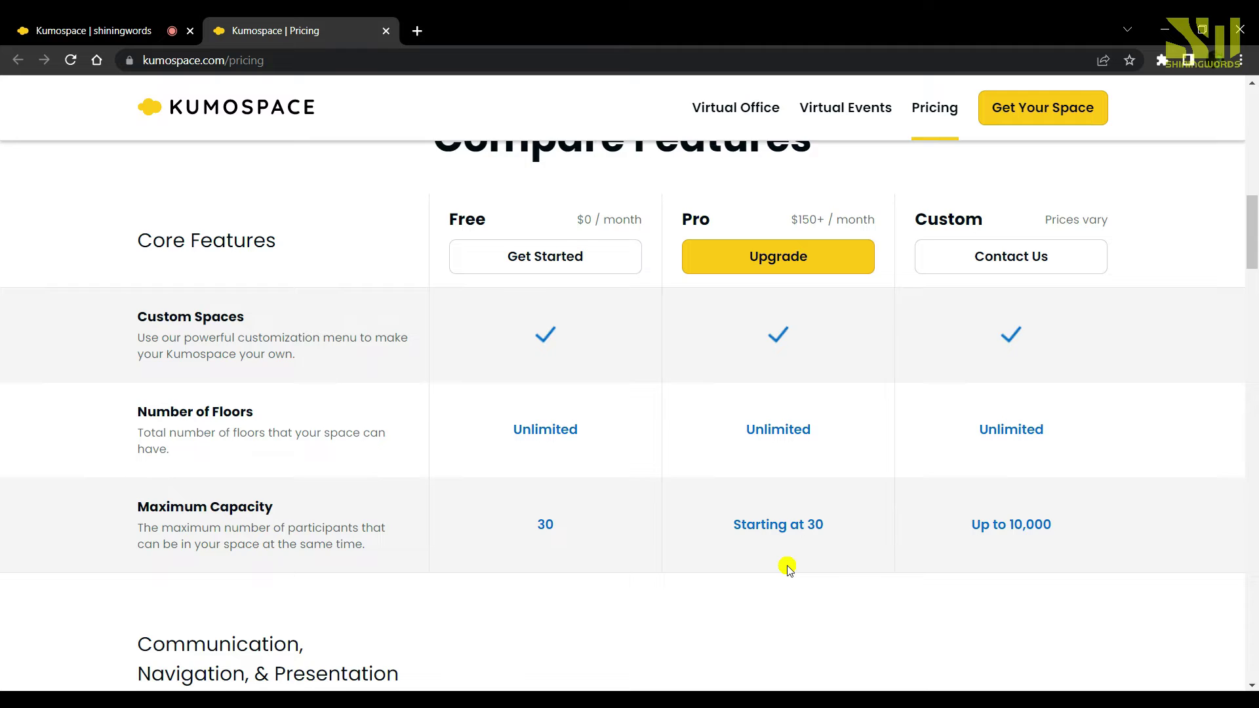
scroll(787, 565, "down", 6)
scroll(787, 565, "up", 1)
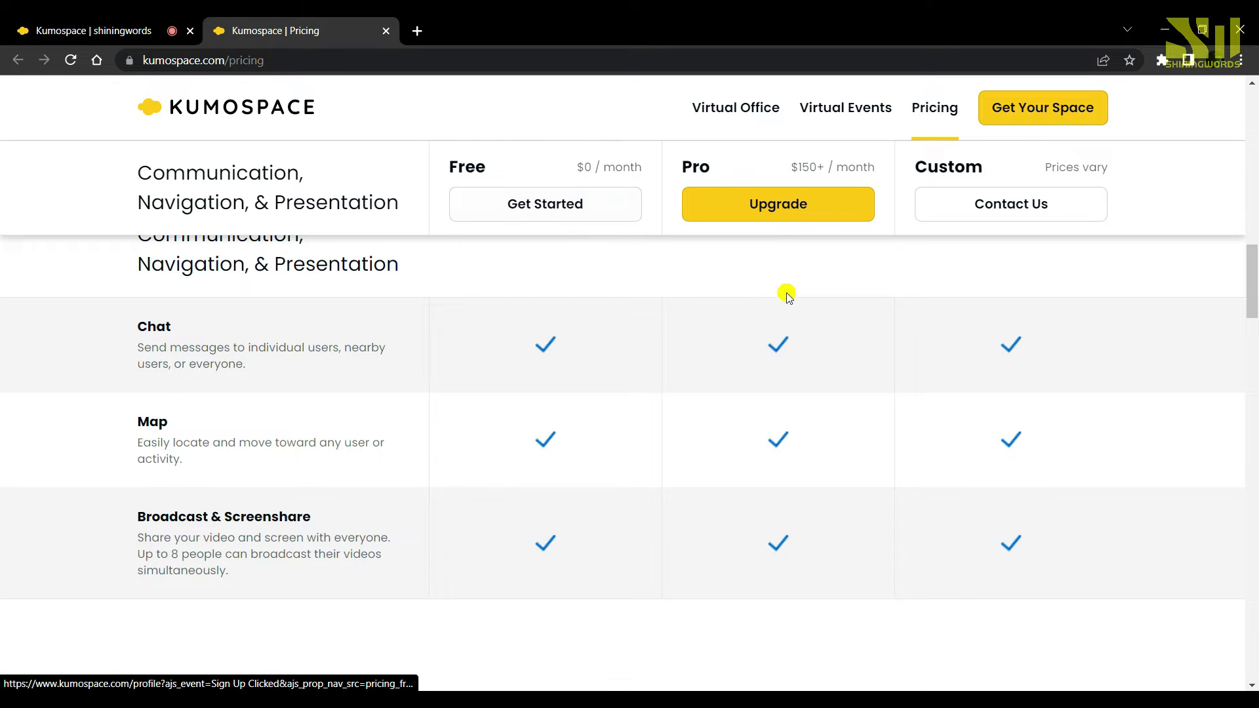
Step: Compare which customization options and access, analytics and security features each plan includes
scroll(937, 440, "down", 5)
scroll(937, 440, "down", 1)
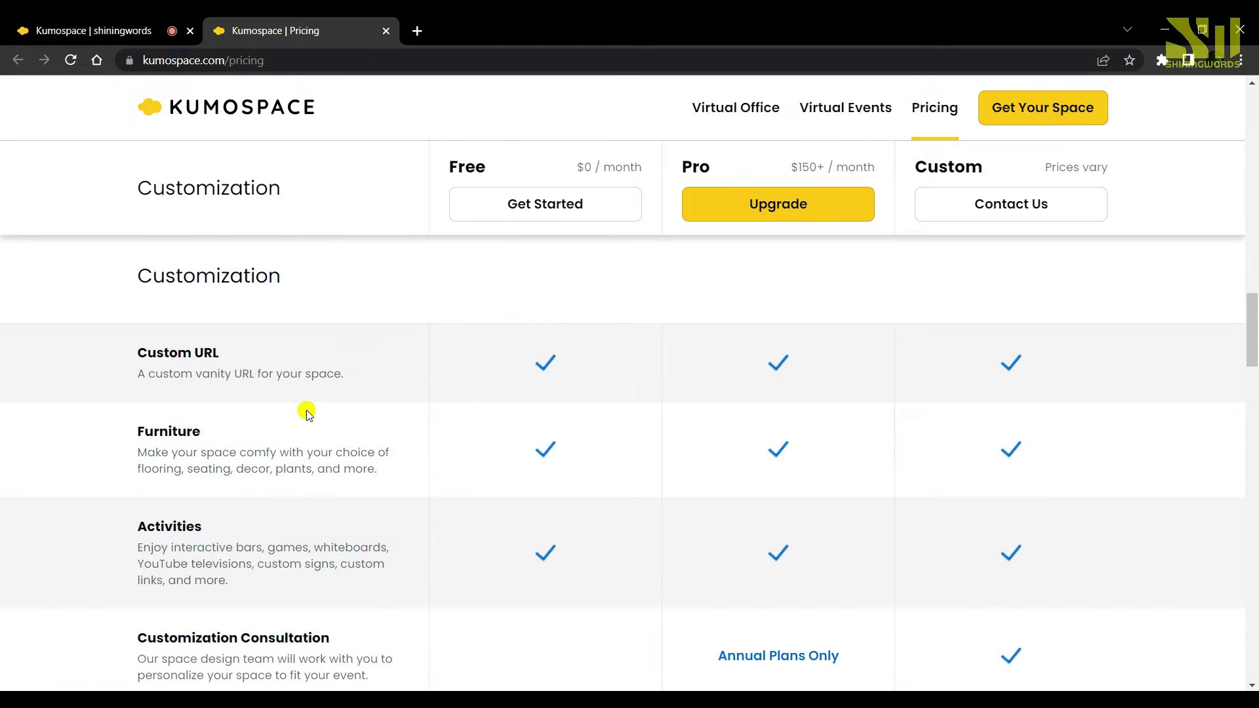
scroll(857, 472, "down", 8)
scroll(664, 482, "down", 8)
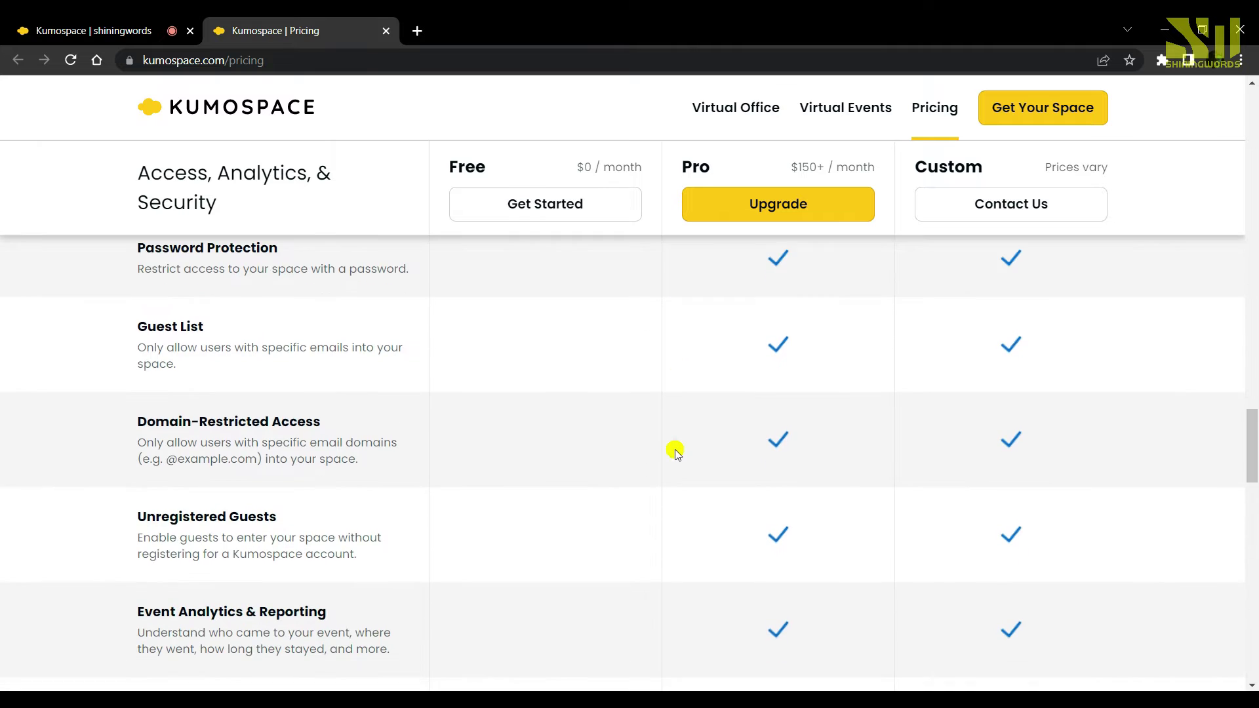
scroll(674, 450, "up", 3)
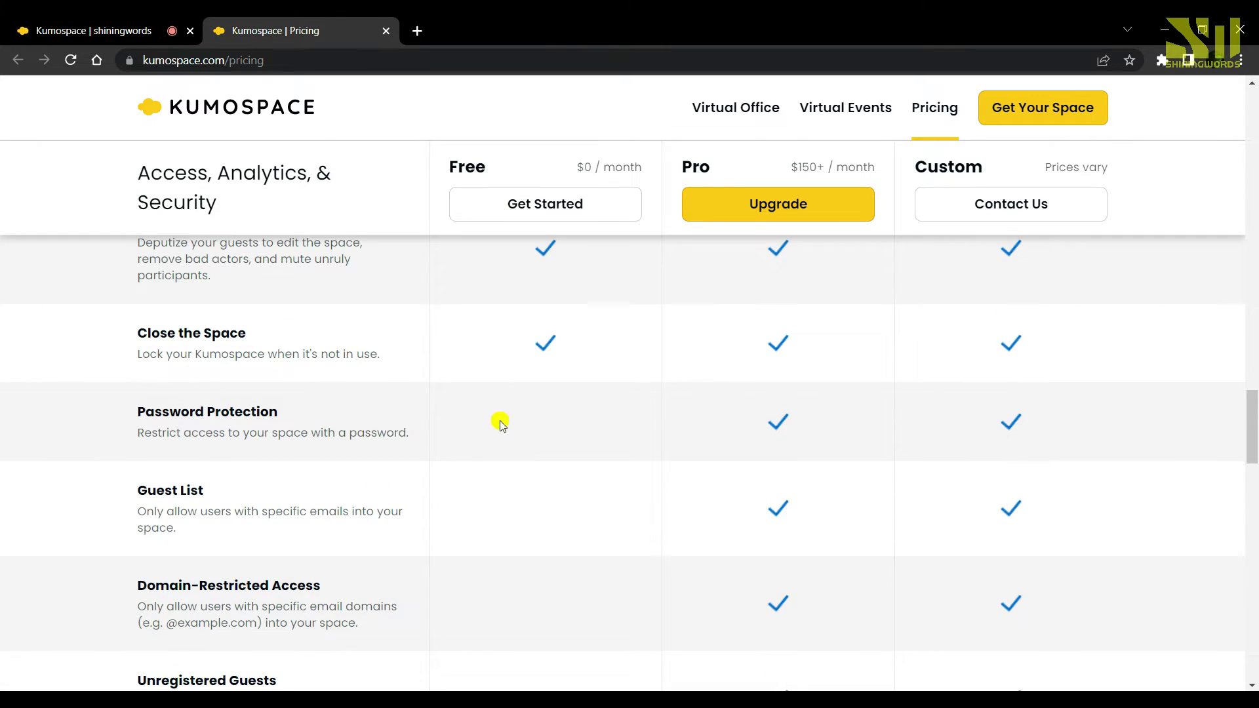
scroll(587, 430, "up", 10)
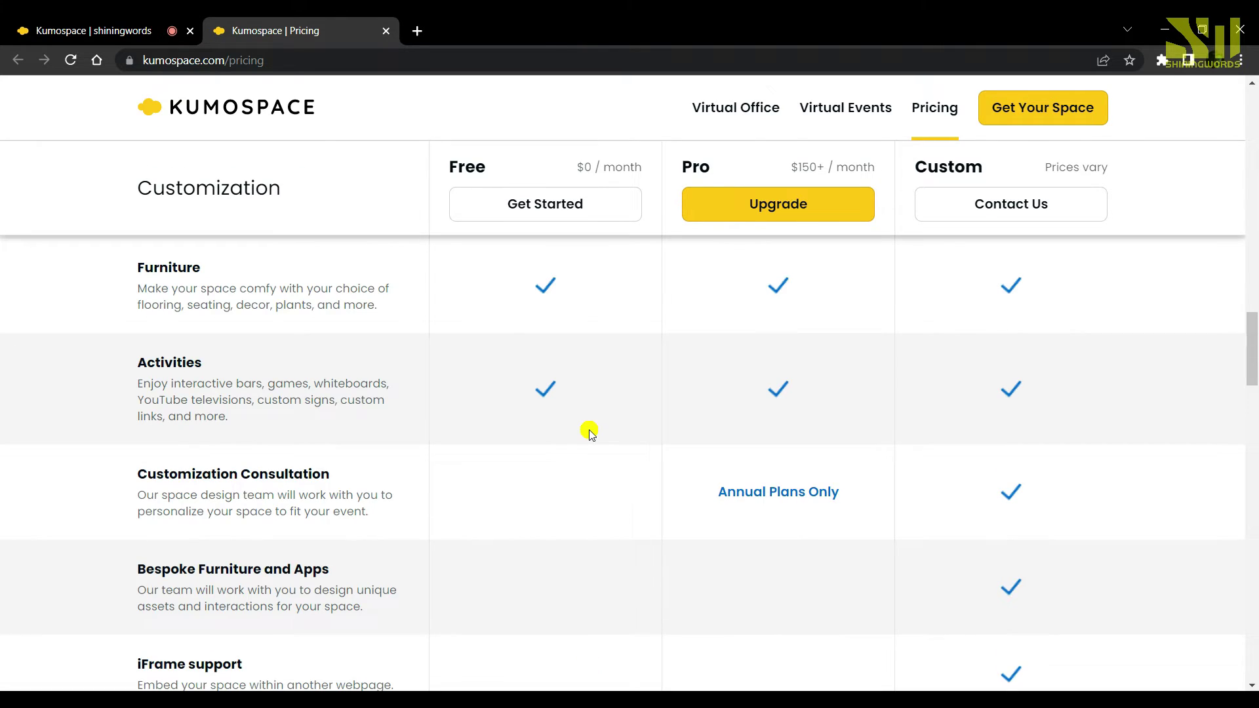
scroll(588, 430, "down", 1)
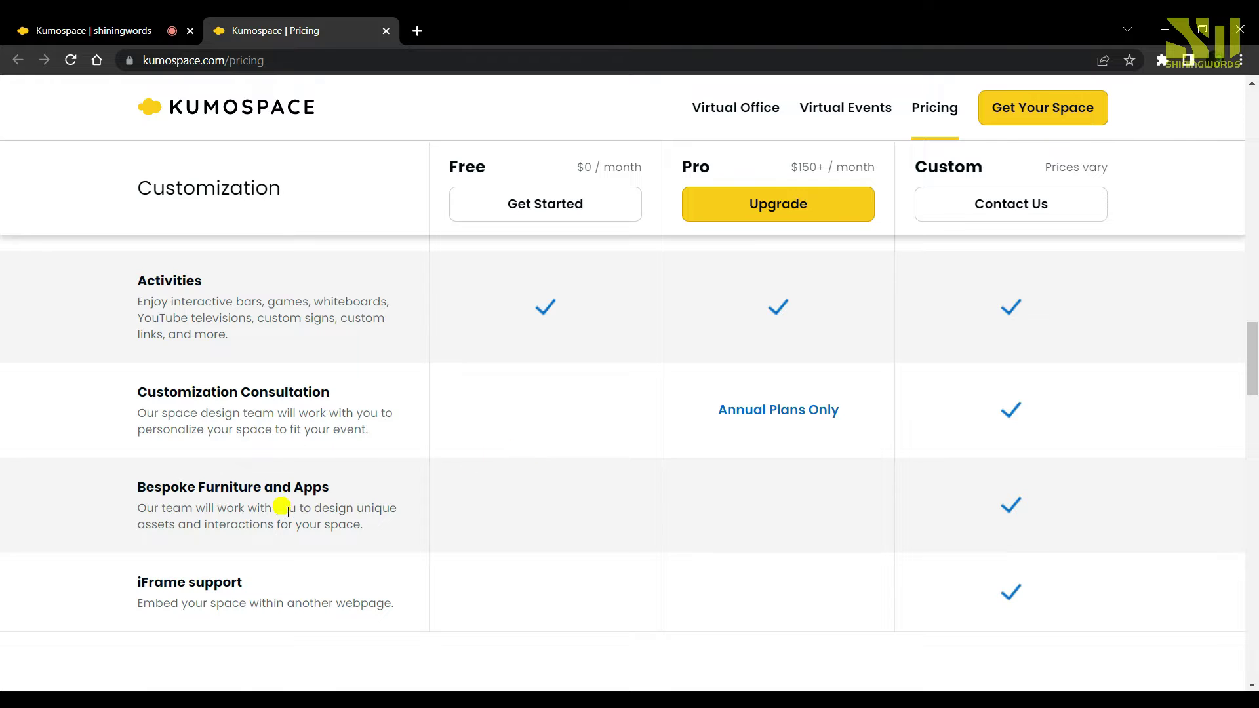
scroll(282, 508, "down", 3)
scroll(174, 318, "down", 6)
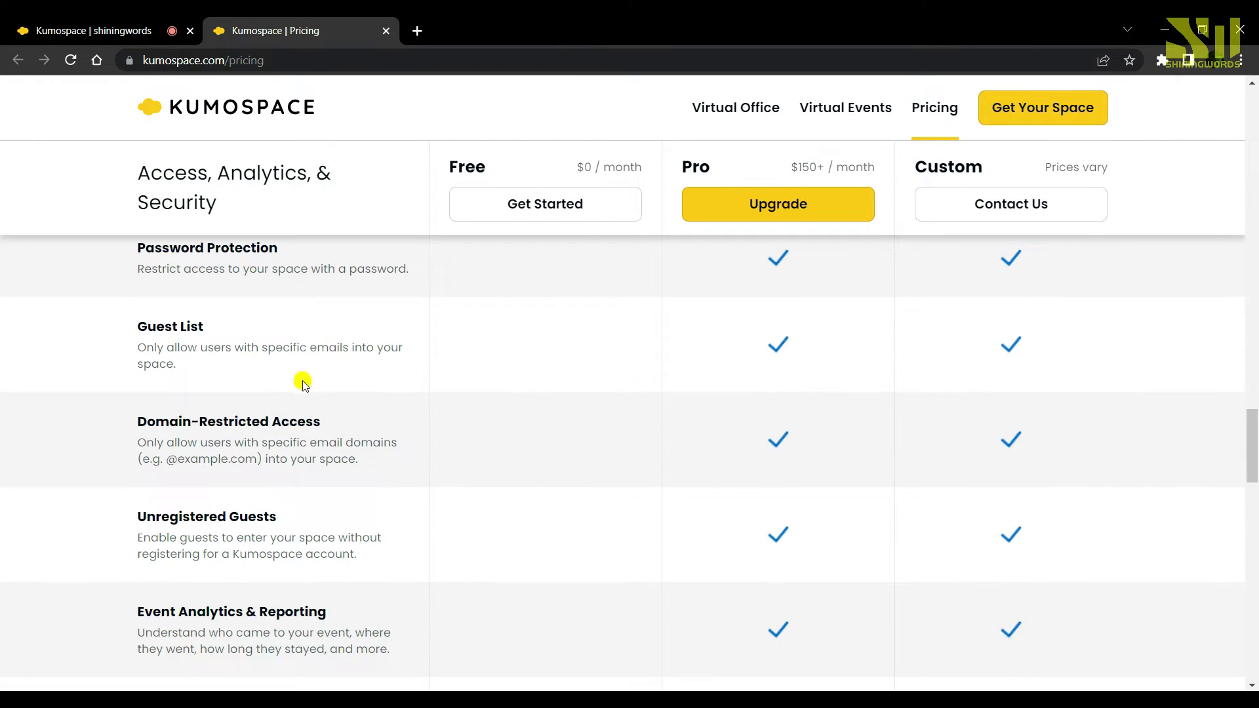
scroll(493, 489, "down", 2)
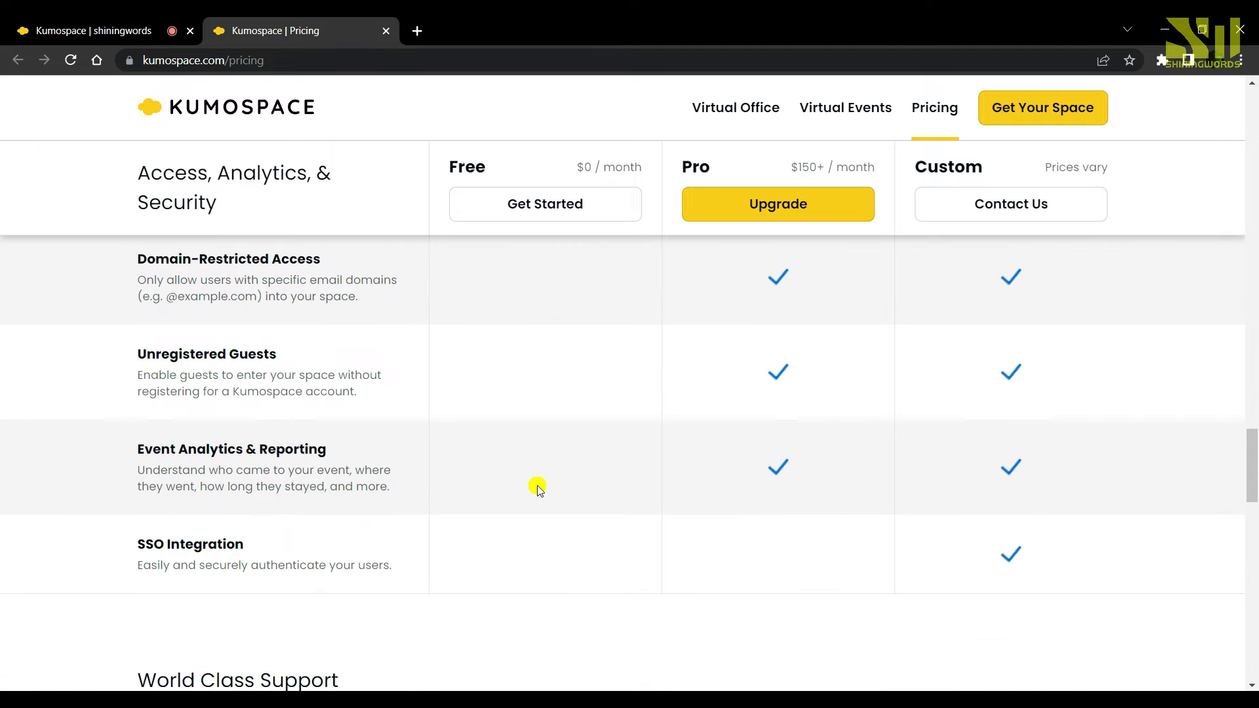
Step: Review the World Class Support options of each plan and the discount offer for educational institutions and non-profits
scroll(506, 476, "down", 4)
scroll(508, 478, "down", 2)
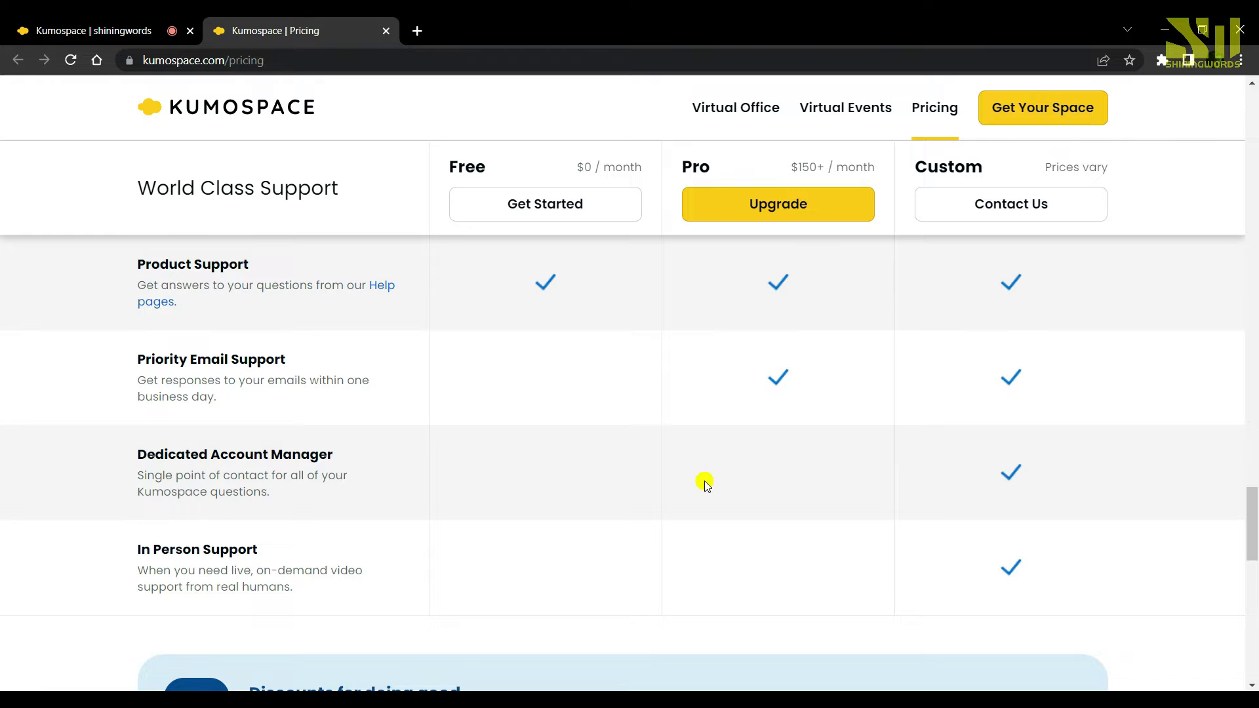
scroll(758, 568, "down", 2)
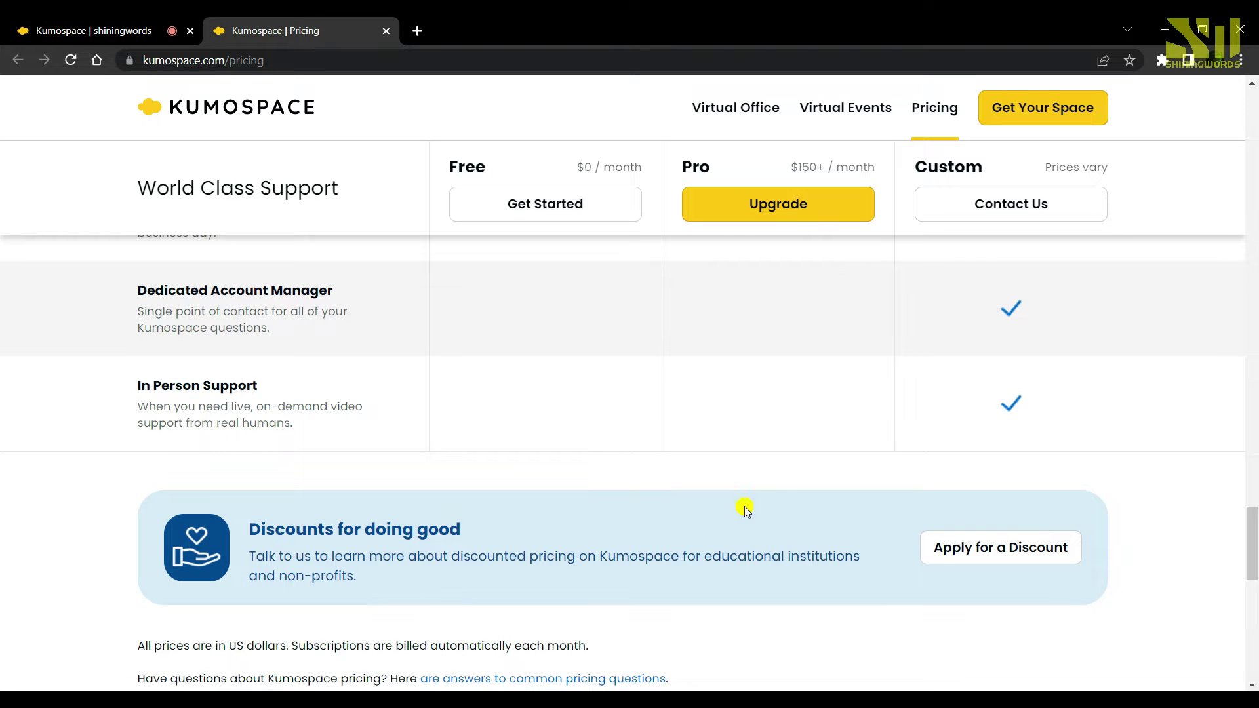
scroll(751, 446, "down", 1)
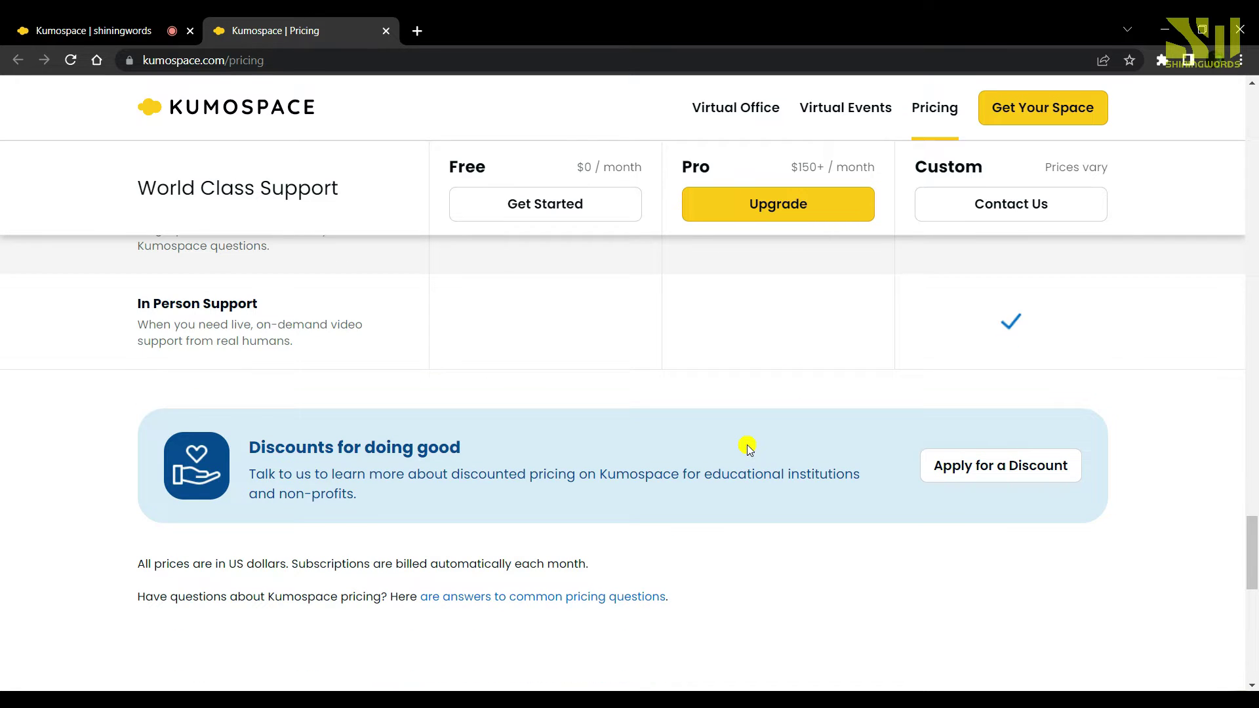
Step: Return to the shiningwords space page and look over all its existing floors, from Digimeds' Sanctuary to Taman Cinta
left_click(112, 32)
scroll(1124, 379, "down", 6)
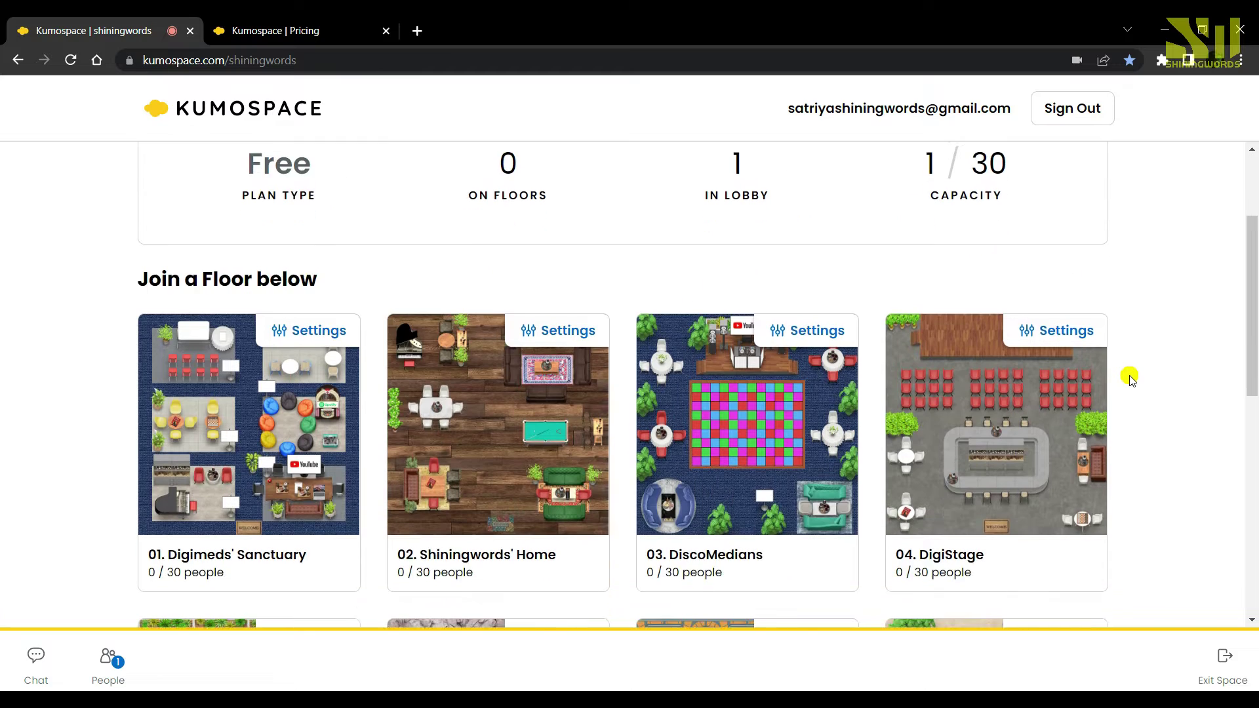
scroll(1128, 379, "down", 2)
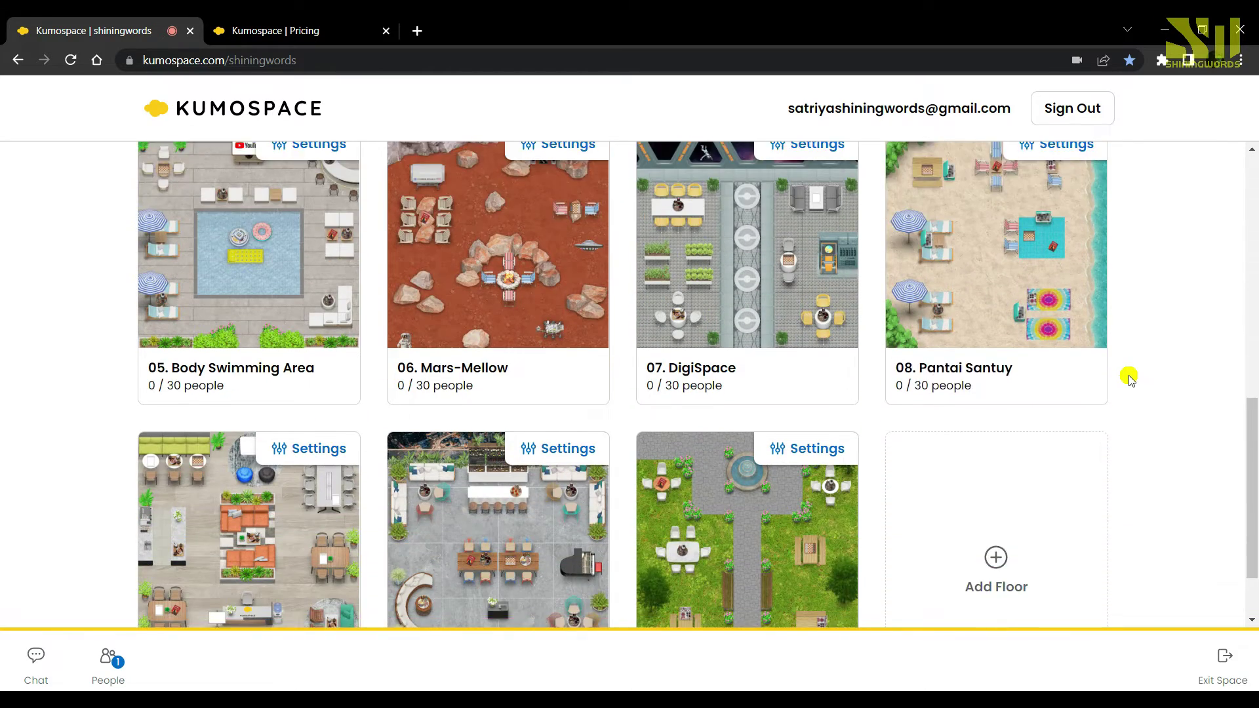
scroll(1129, 379, "up", 6)
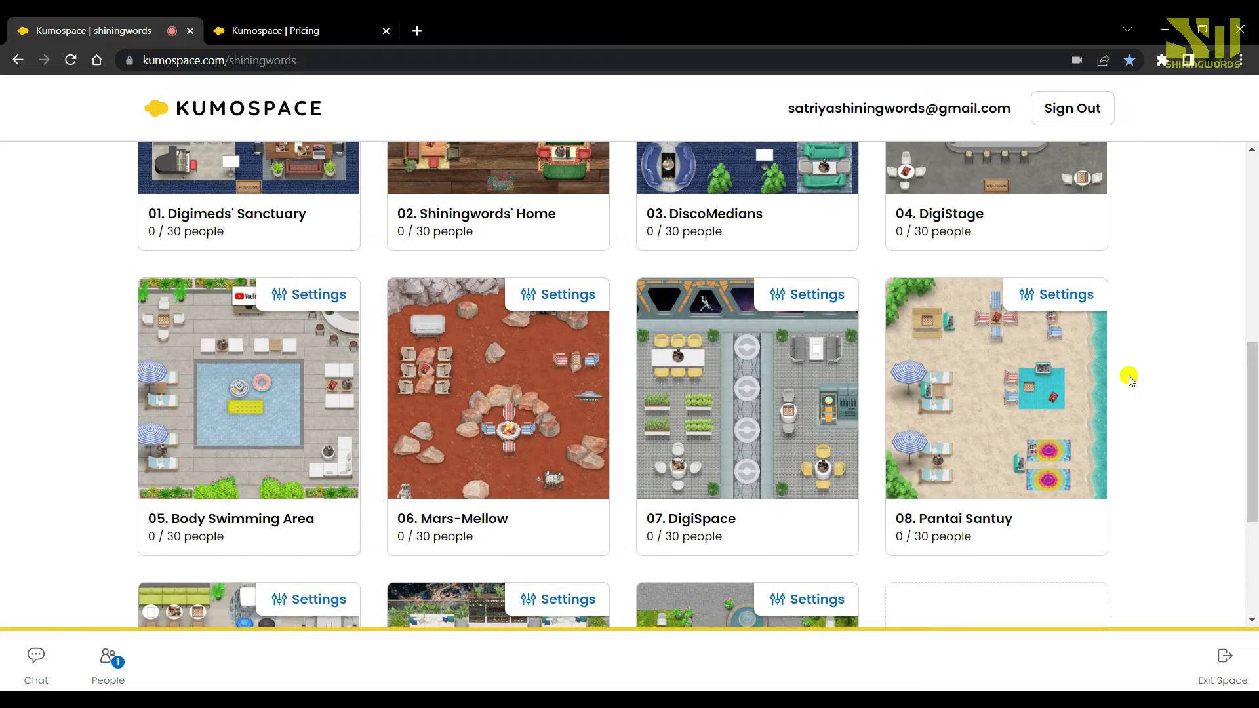
scroll(1129, 379, "down", 3)
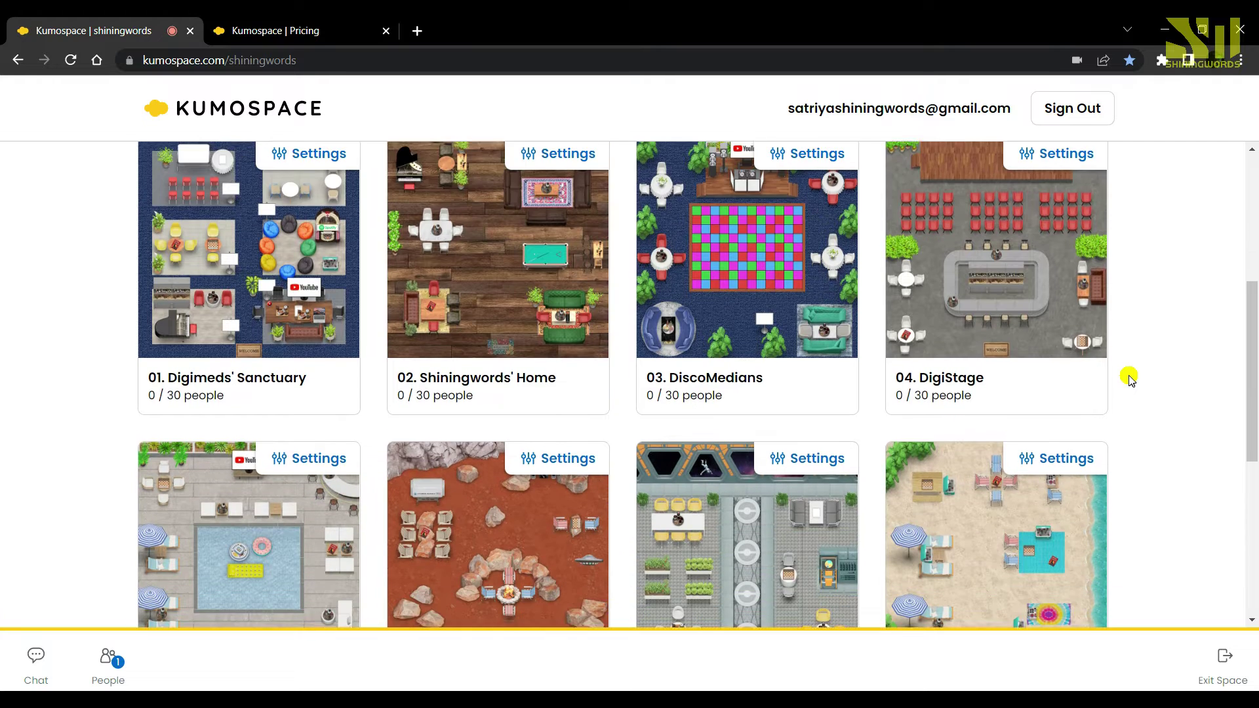
scroll(1121, 383, "up", 2)
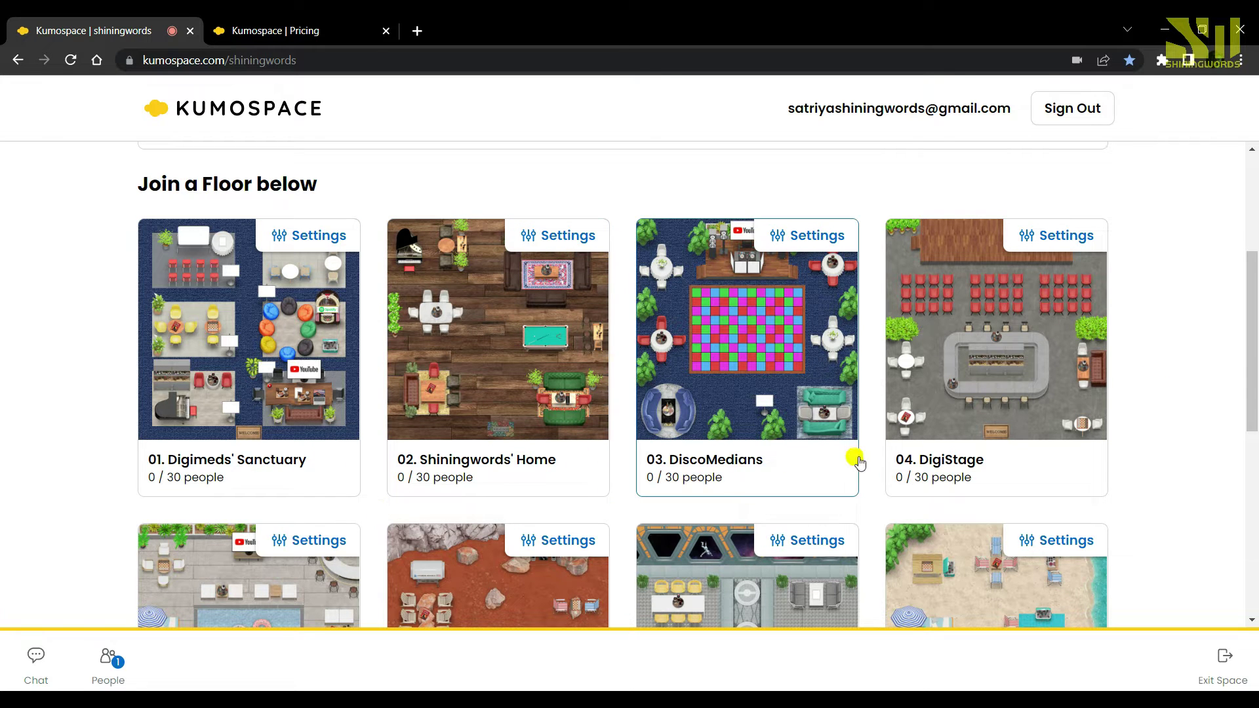
scroll(556, 440, "up", 2)
scroll(459, 524, "down", 1)
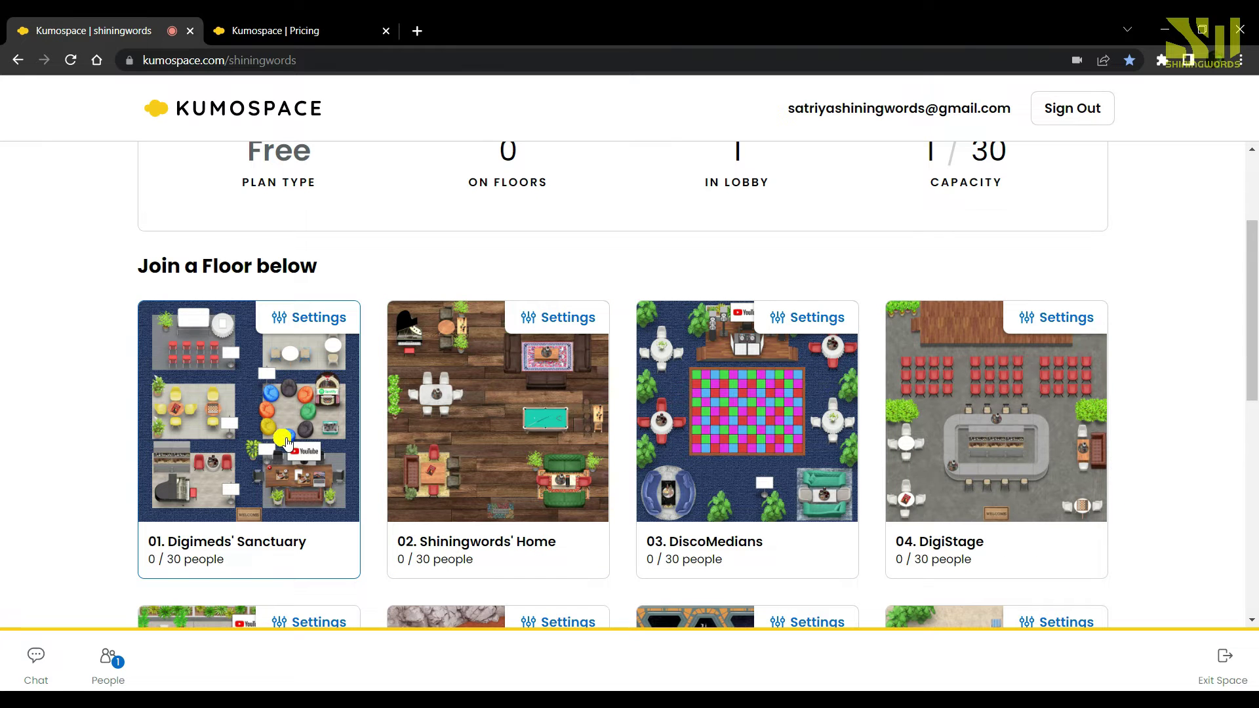
scroll(500, 427, "down", 2)
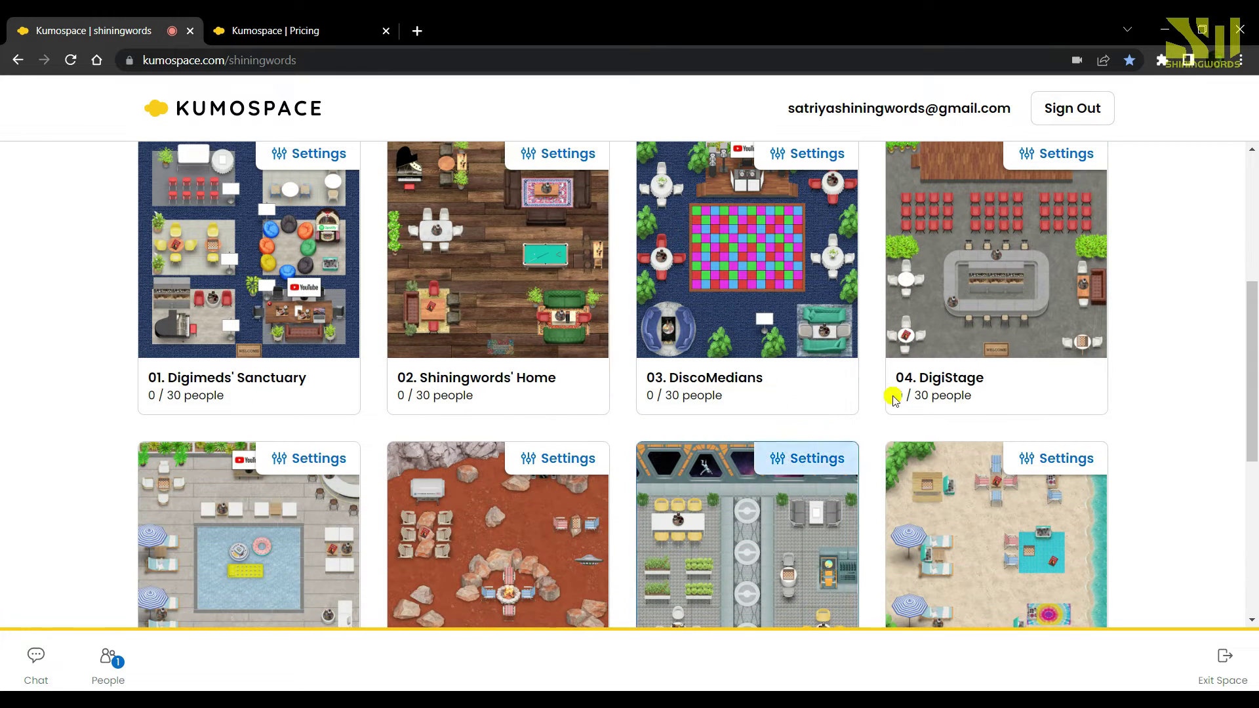
scroll(546, 296, "up", 2)
scroll(590, 308, "down", 3)
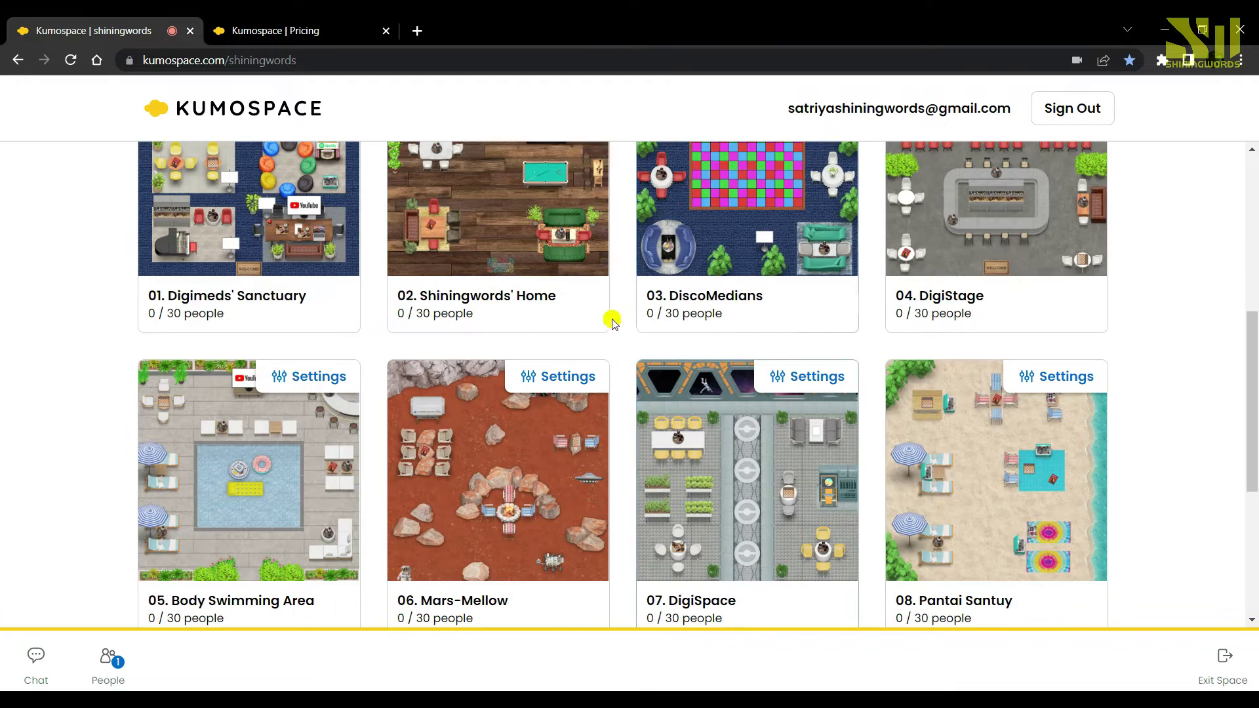
scroll(772, 323, "down", 5)
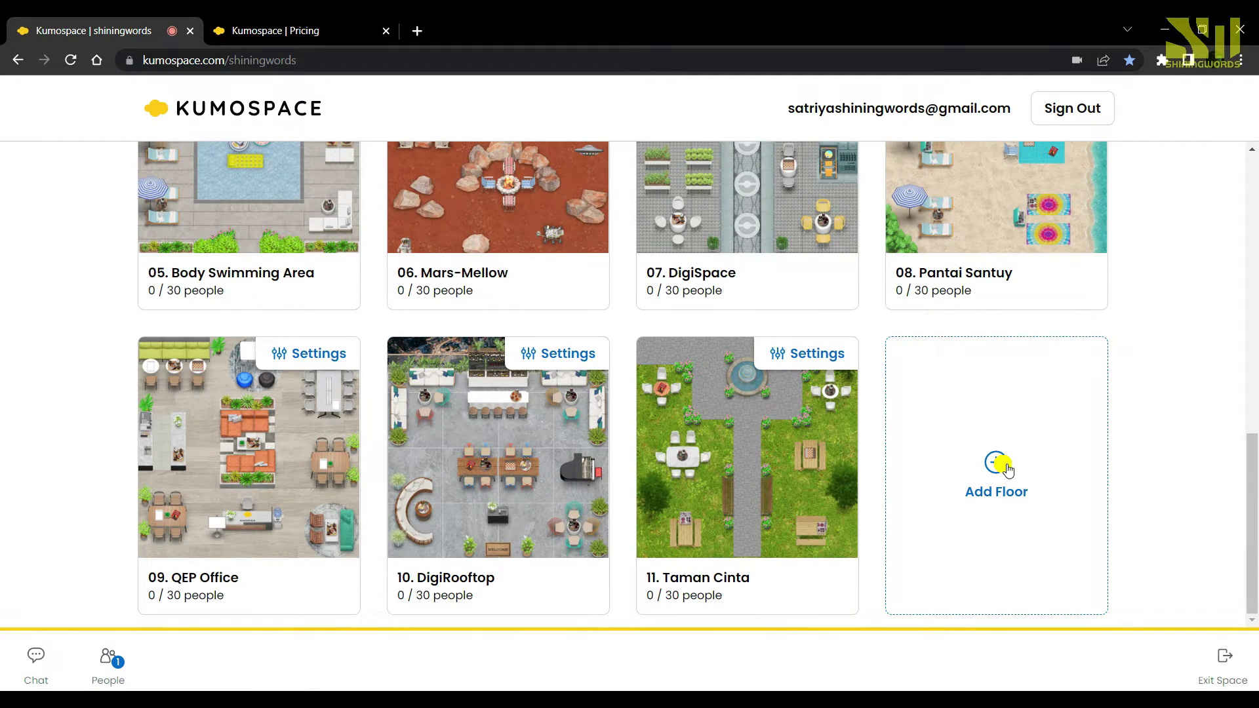
Step: Start adding a new floor to the space and review the Offices floor design templates, including the build-your-own option
left_click(1003, 467)
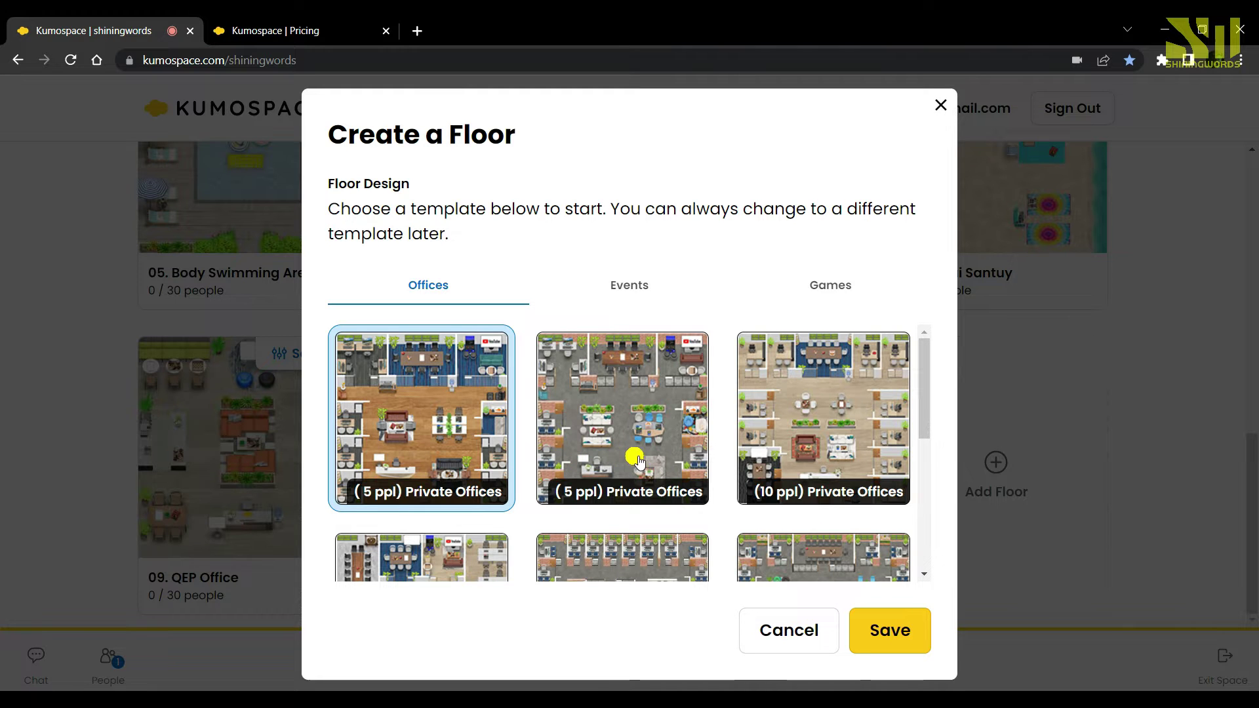
scroll(825, 461, "down", 5)
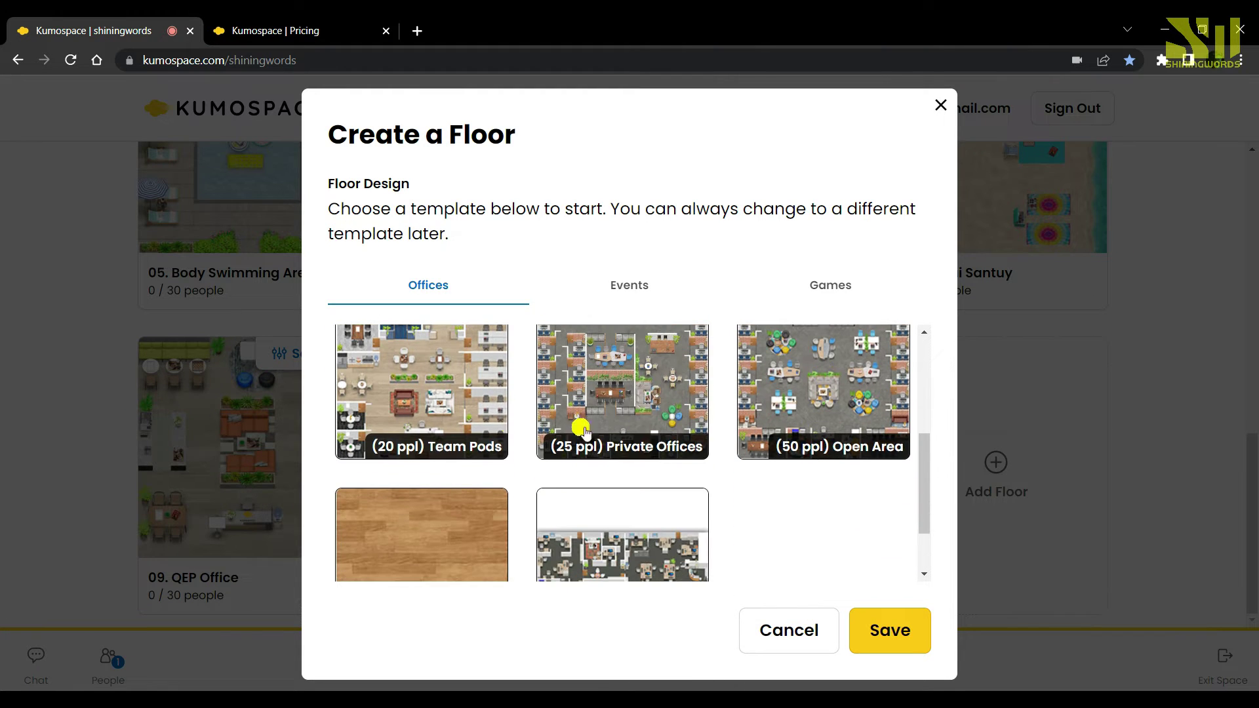
scroll(816, 415, "down", 1)
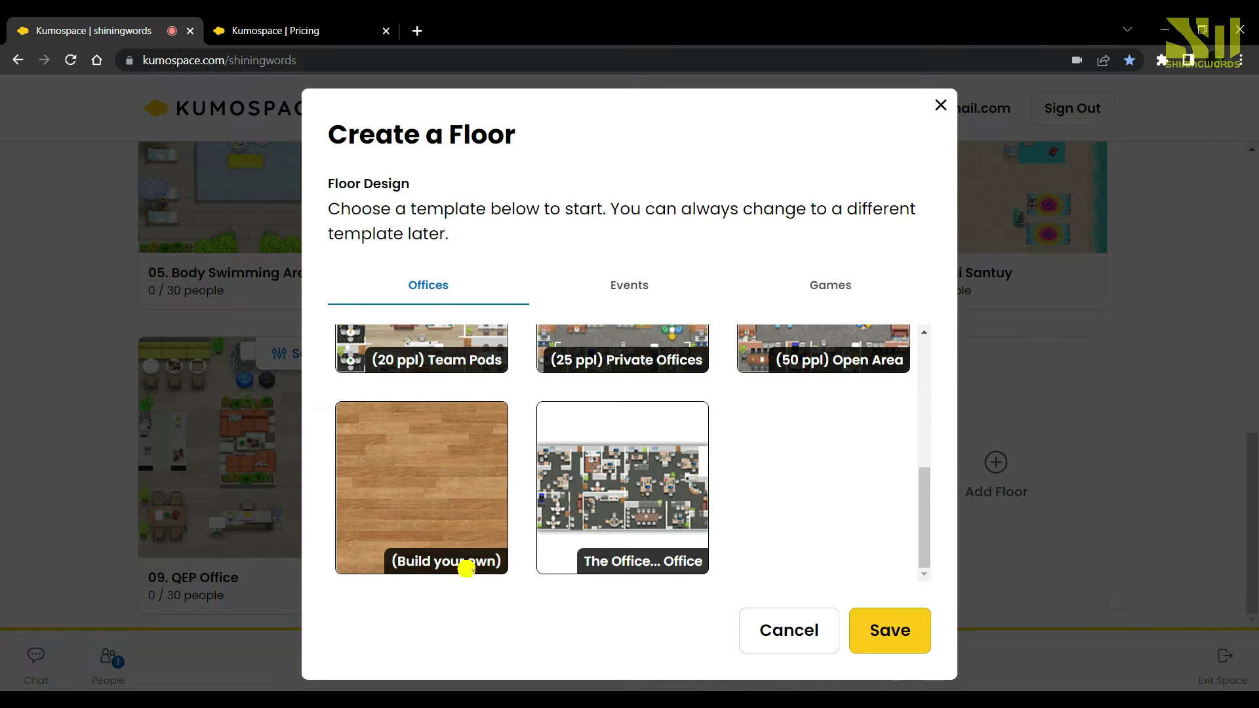
scroll(635, 519, "up", 5)
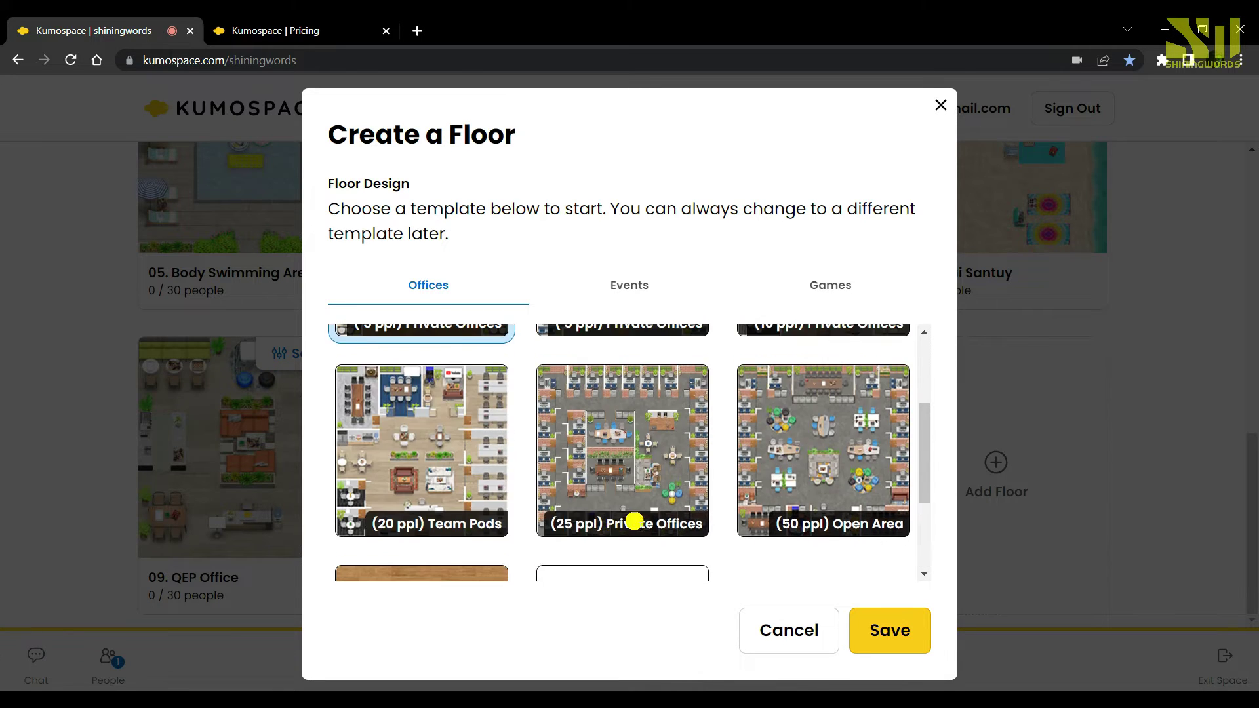
scroll(710, 444, "down", 5)
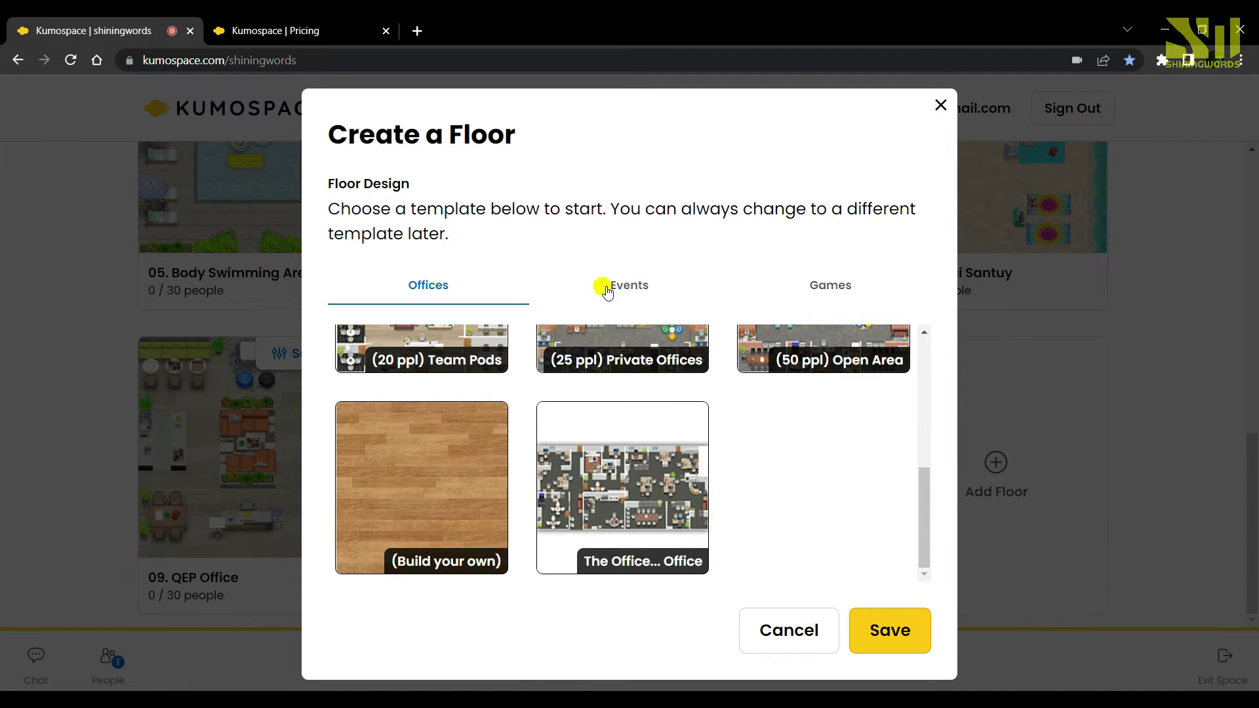
Step: Browse the Events floor templates, such as All Hands, Cafe, Disco Club, Mars, Rooftop Bar and Stage
left_click(641, 289)
scroll(701, 466, "up", 5)
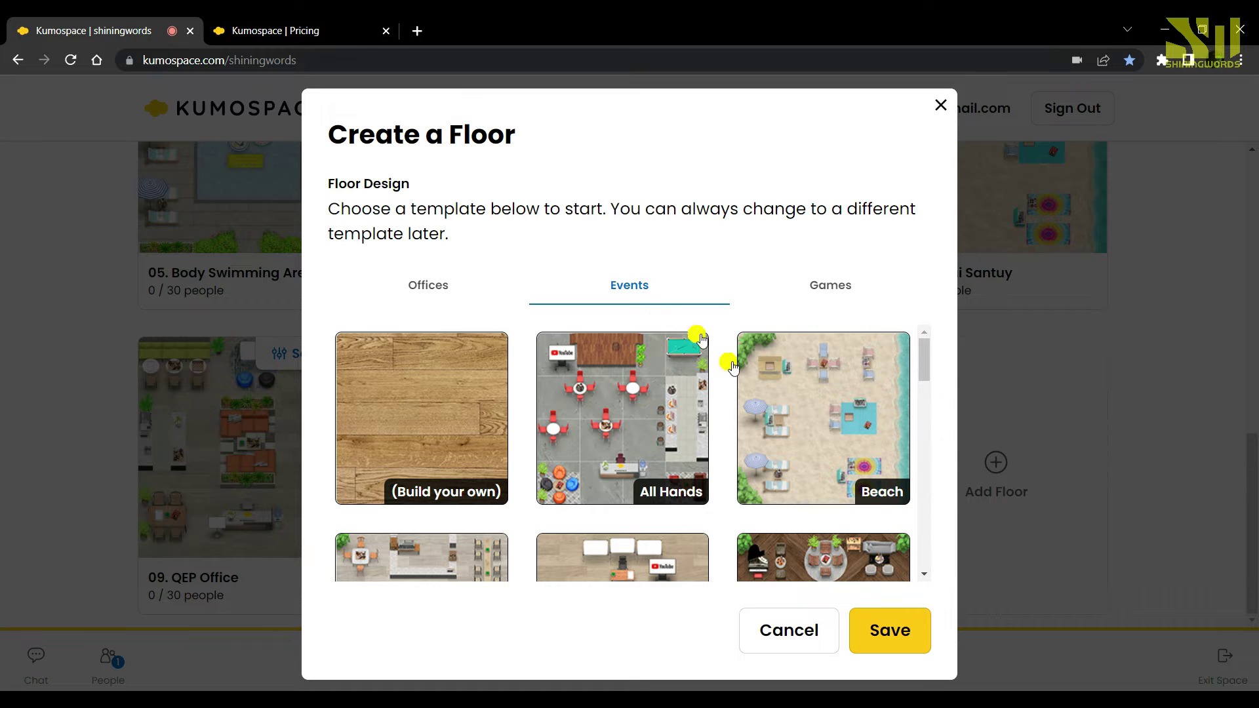
scroll(841, 459, "down", 3)
scroll(841, 457, "down", 1)
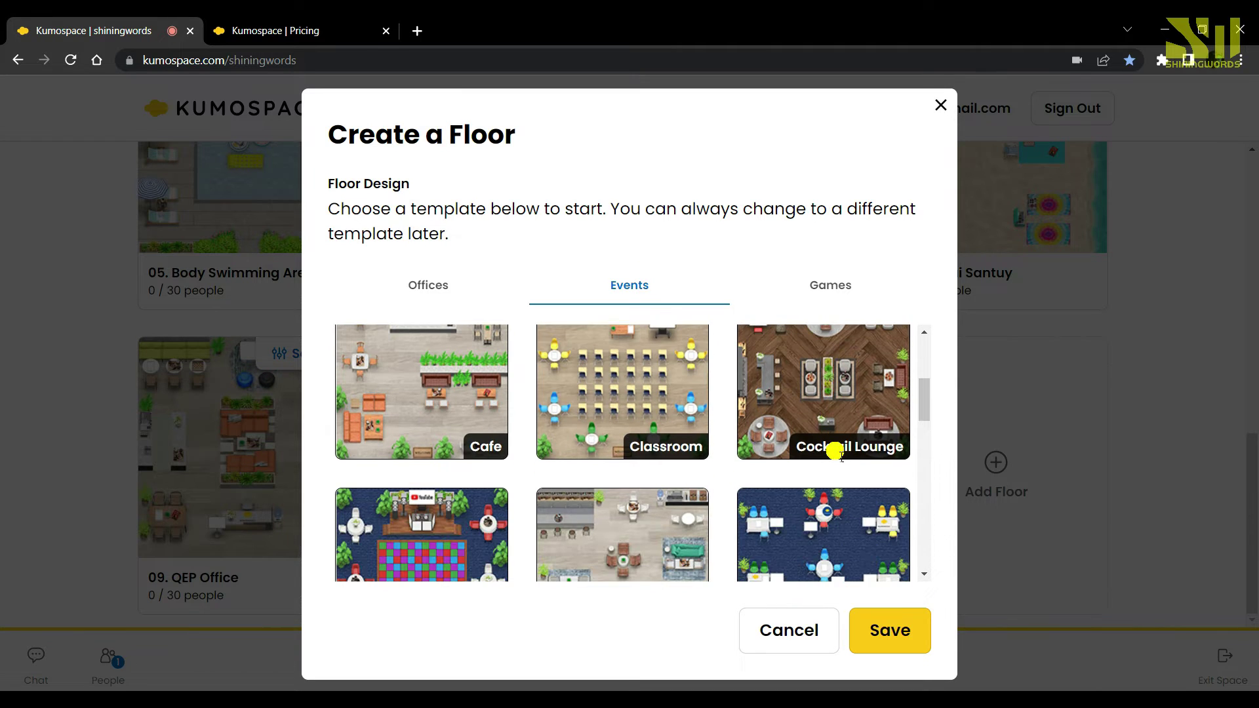
scroll(835, 452, "down", 3)
scroll(543, 427, "up", 1)
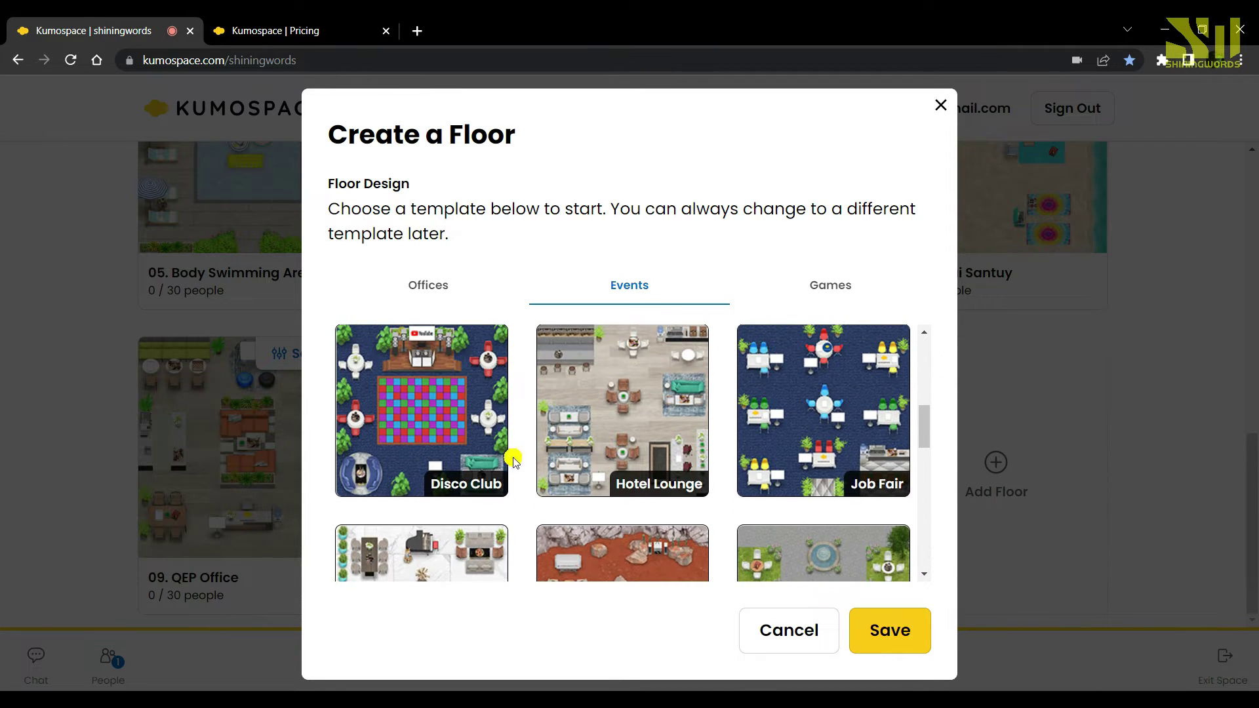
scroll(856, 451, "up", 2)
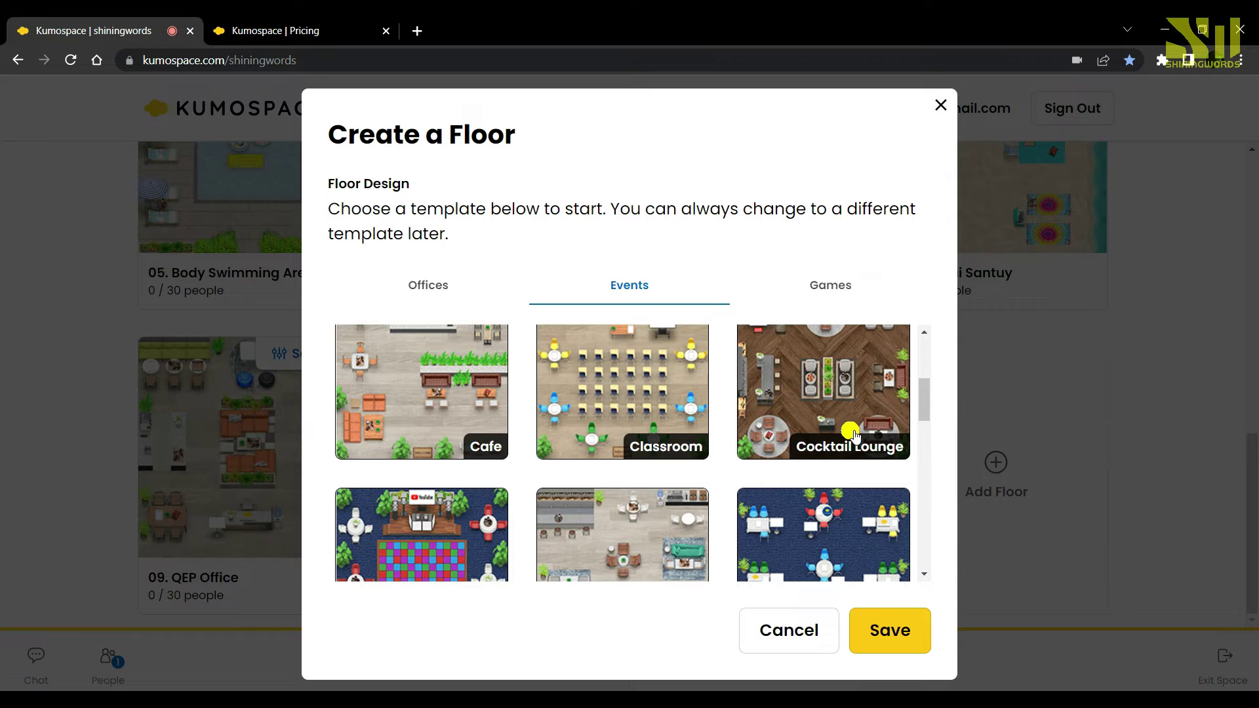
scroll(852, 436, "up", 1)
scroll(447, 485, "down", 2)
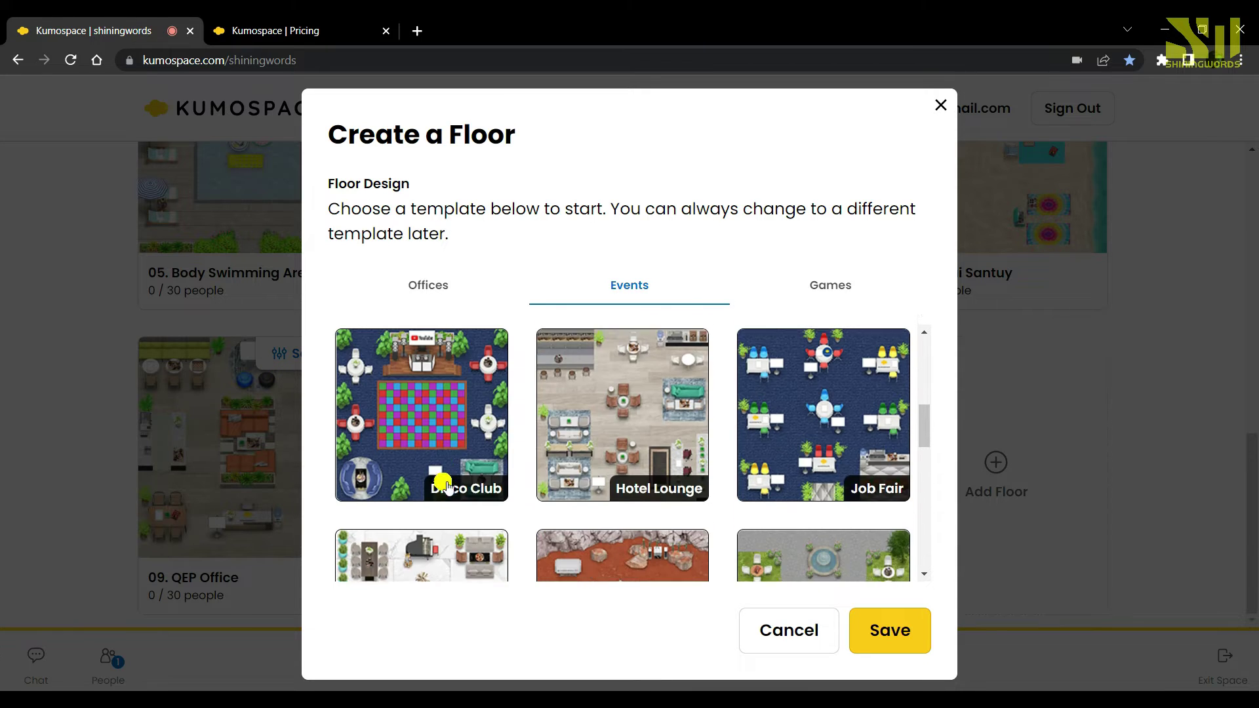
scroll(443, 485, "down", 3)
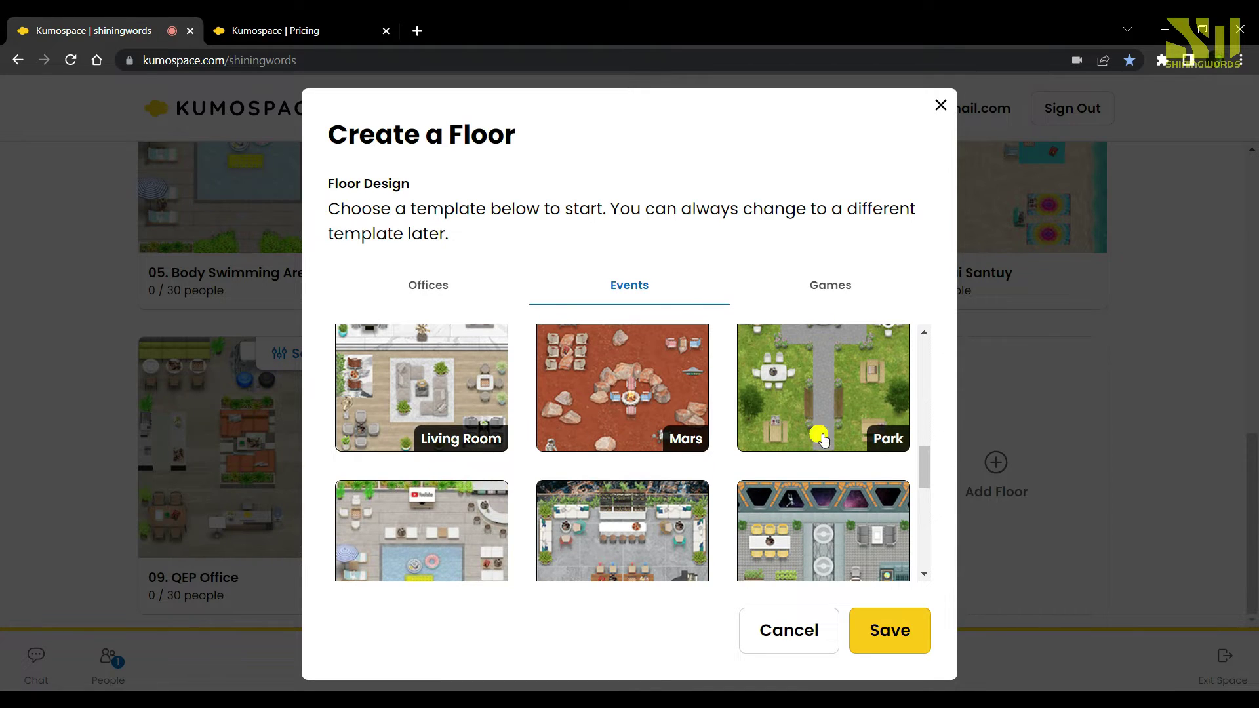
scroll(634, 402, "up", 1)
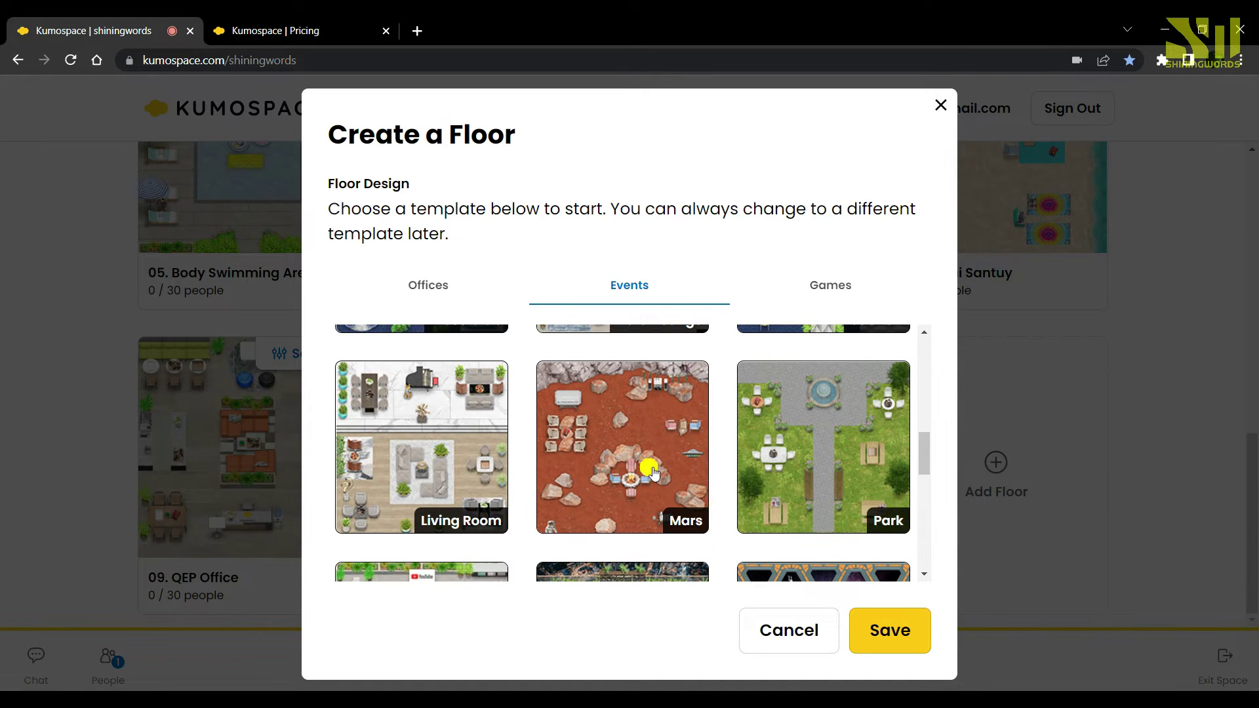
scroll(825, 482, "down", 5)
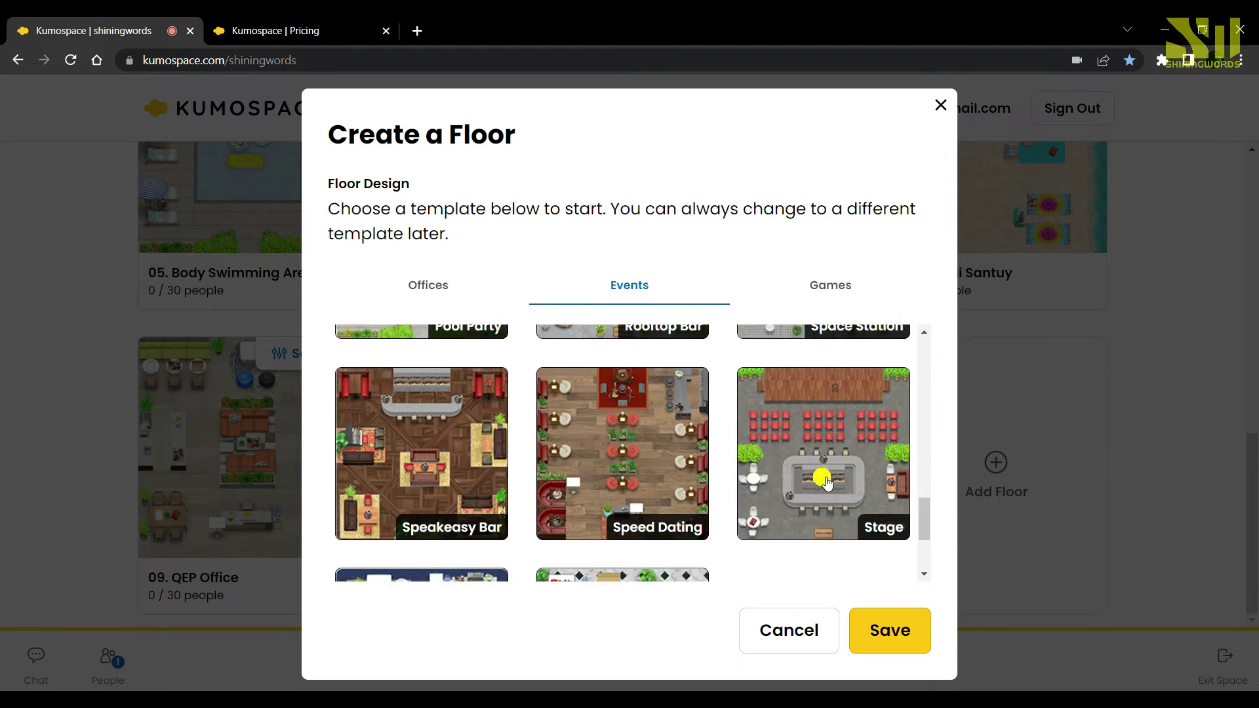
scroll(823, 478, "down", 2)
scroll(629, 481, "up", 5)
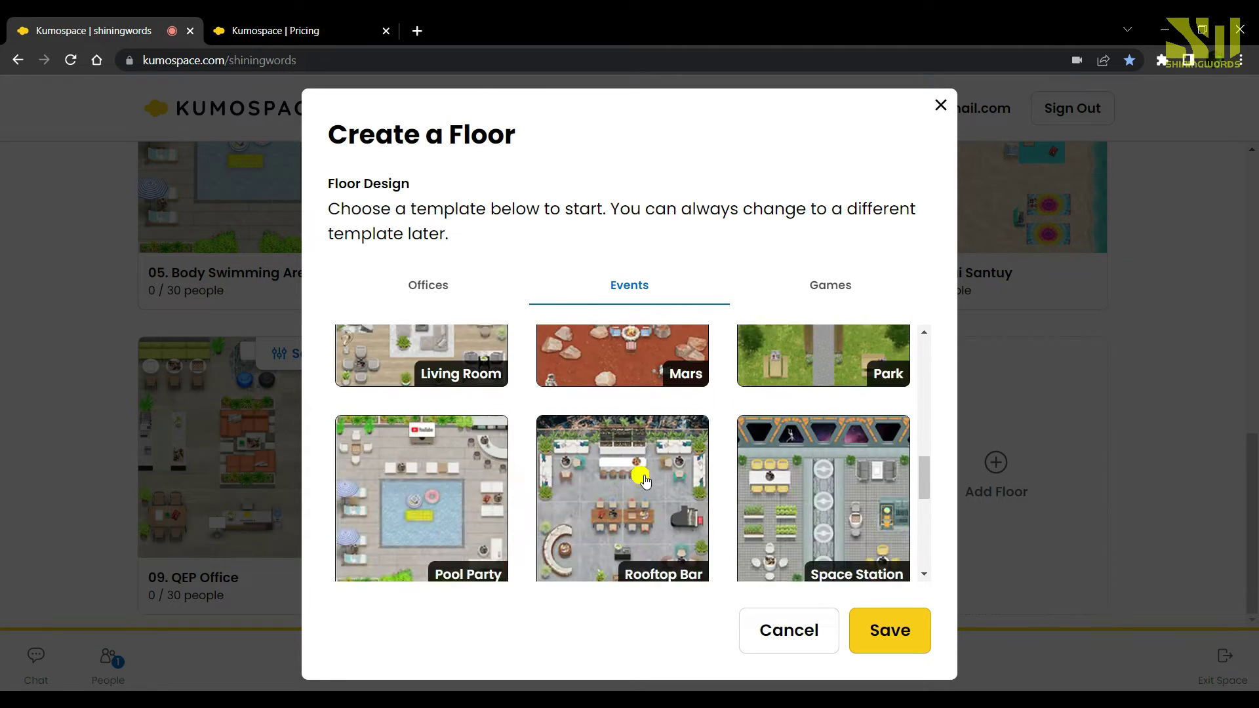
scroll(644, 481, "up", 5)
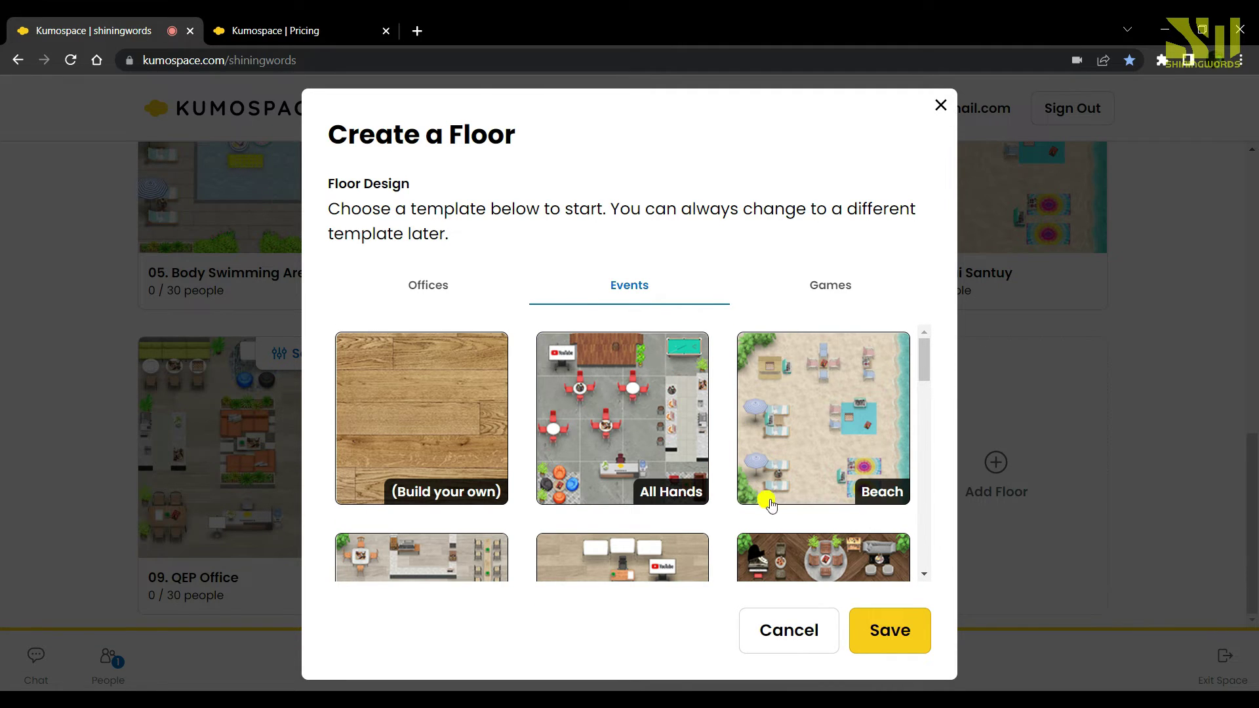
Step: Browse the Games floor templates, including Alphabet Acrobatics, Bang Bang, Matchmaker, Rock the Basket and Tag
left_click(845, 284)
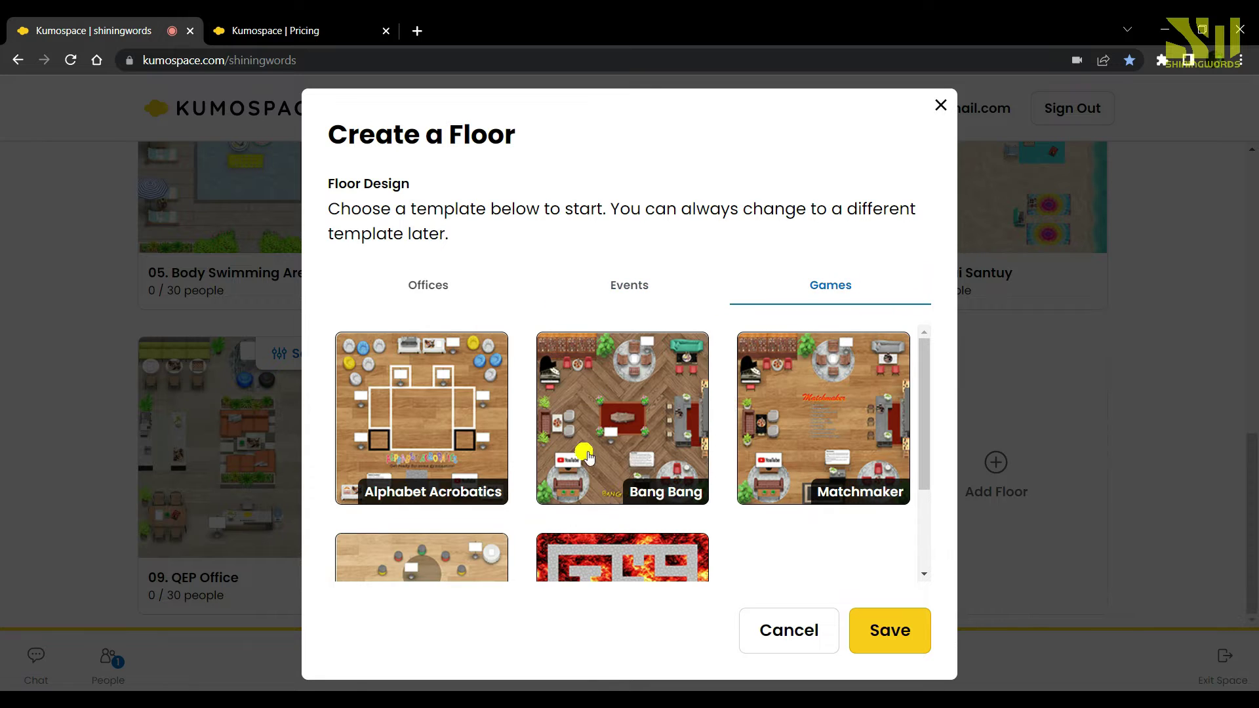
scroll(467, 457, "down", 2)
scroll(453, 512, "up", 1)
scroll(421, 562, "down", 1)
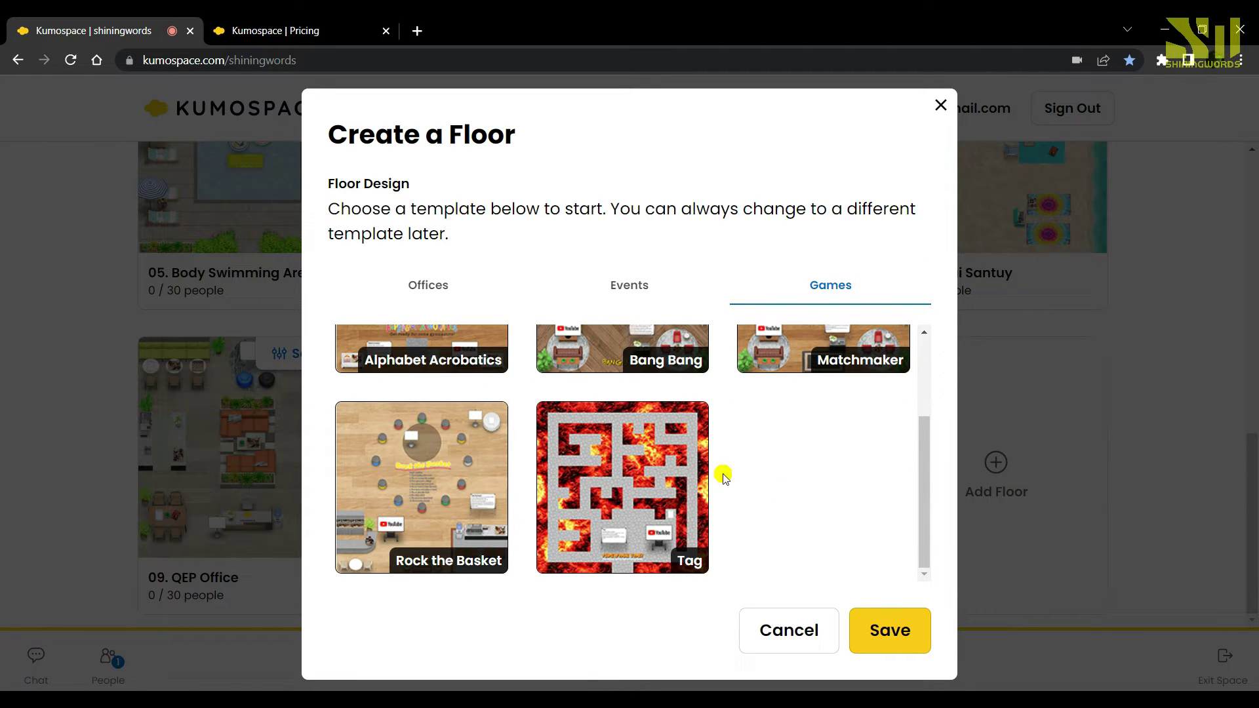
scroll(849, 493, "up", 2)
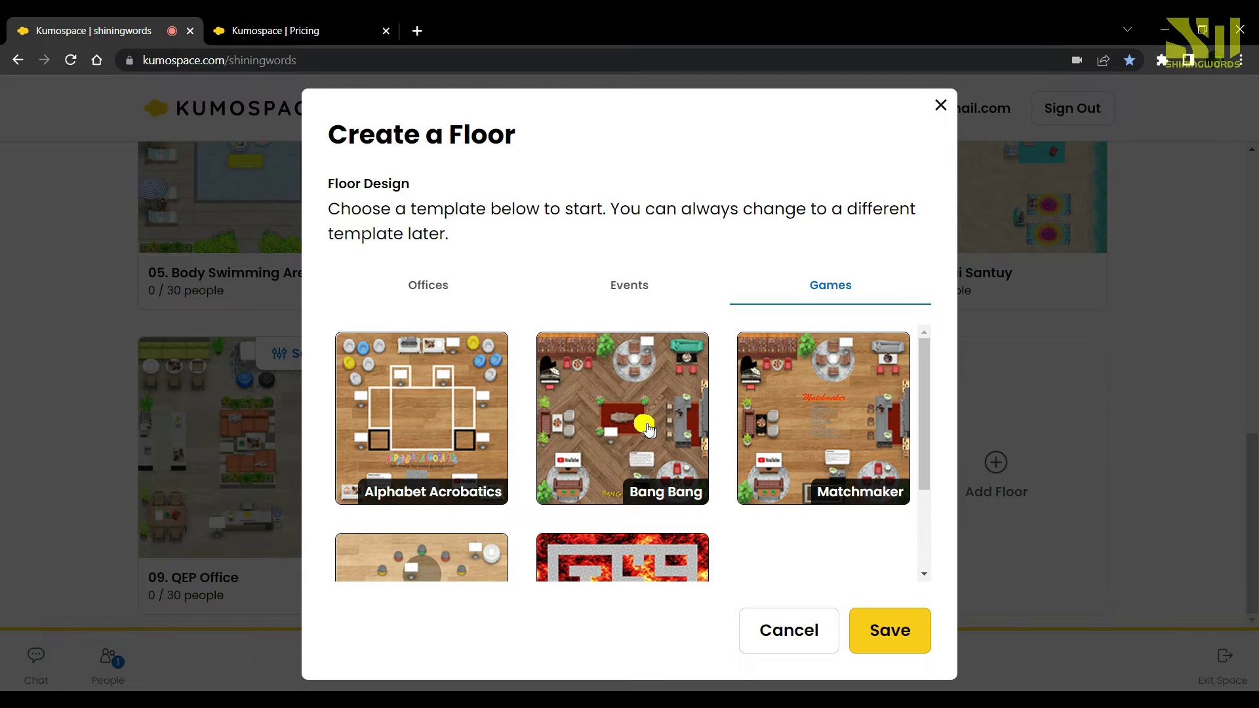
Step: Create the new floor from the (10 ppl) Private Offices template in the Offices category
left_click(644, 291)
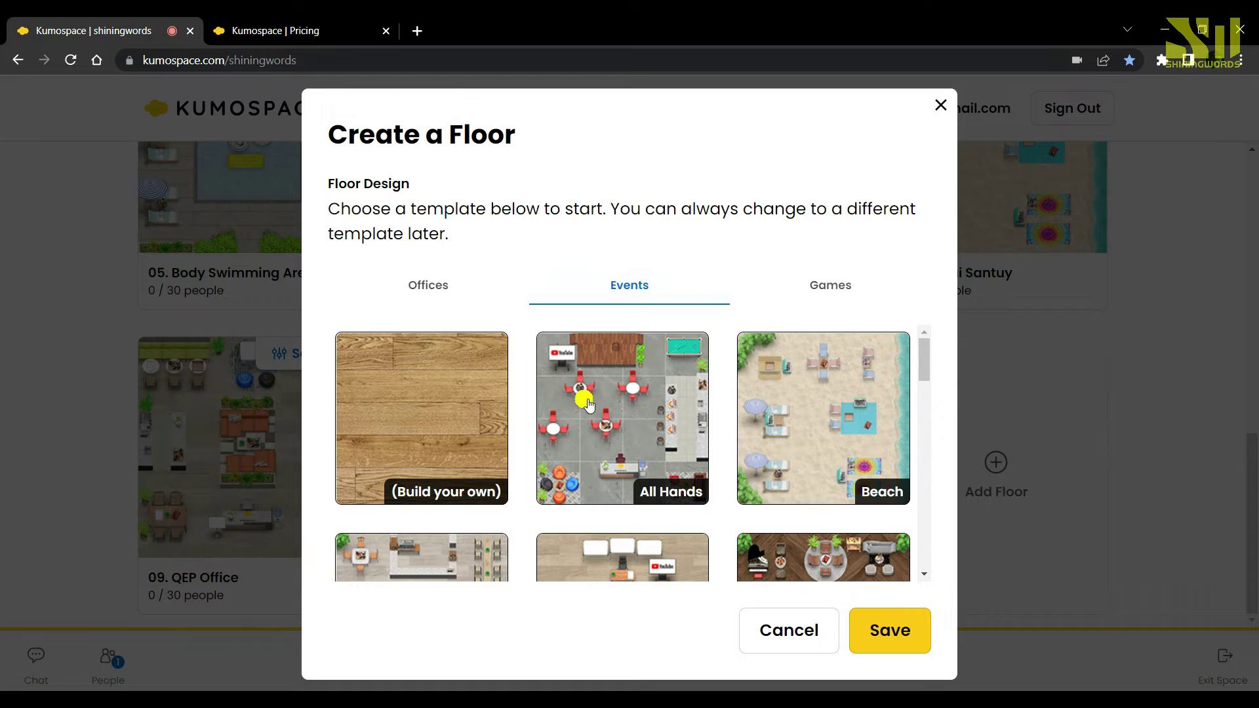
left_click(434, 286)
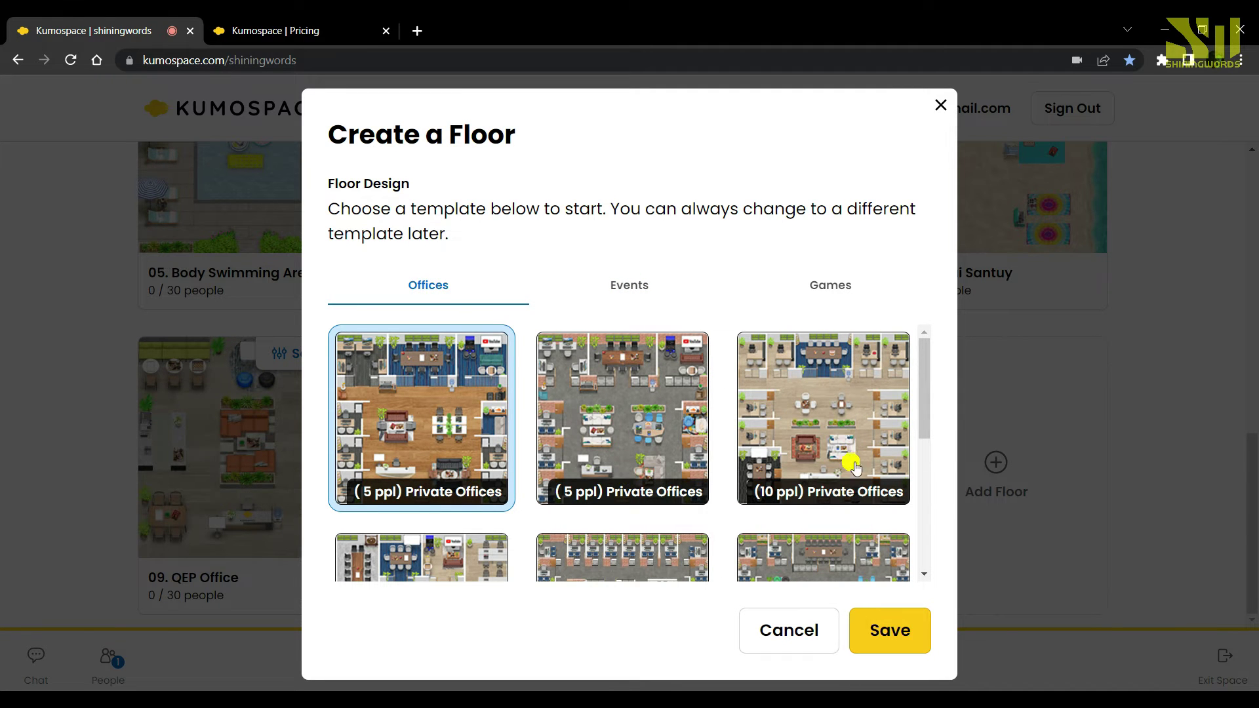
left_click(844, 419)
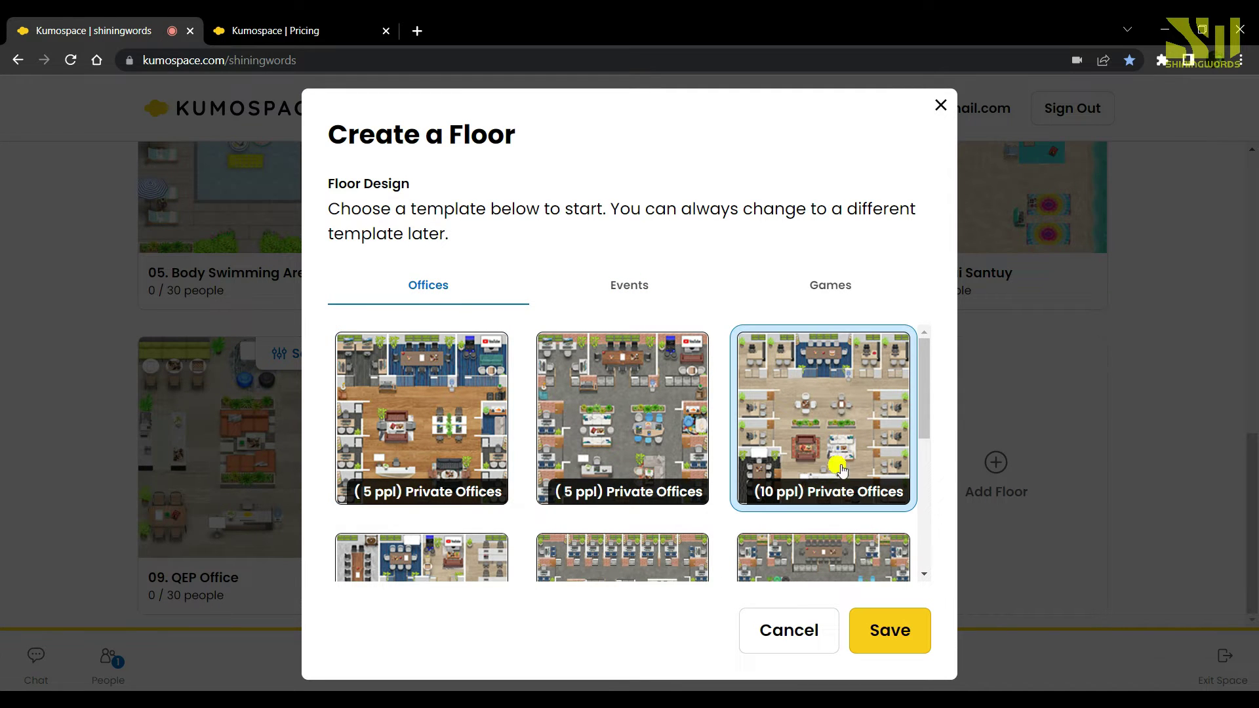
left_click(889, 632)
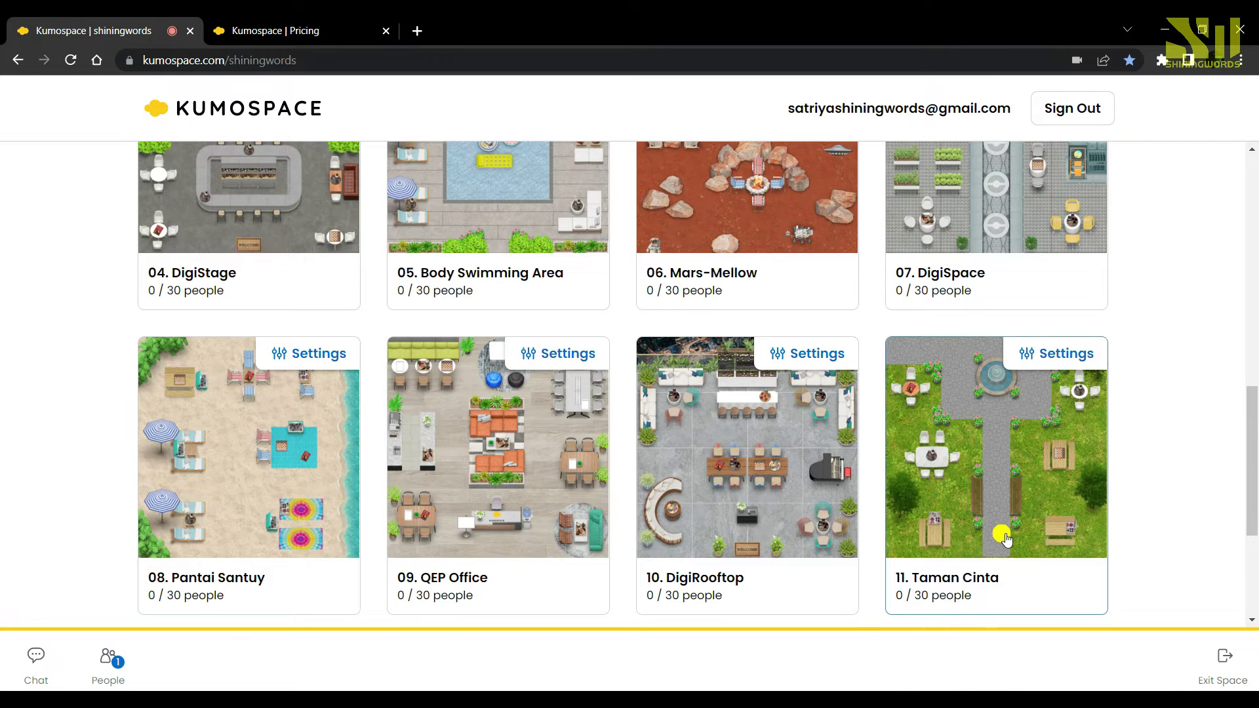
Step: Update the (10 ppl) Private Offices floor settings, keeping entry open to anyone in the space and the capacity at 30
scroll(761, 505, "up", 7)
scroll(771, 462, "up", 1)
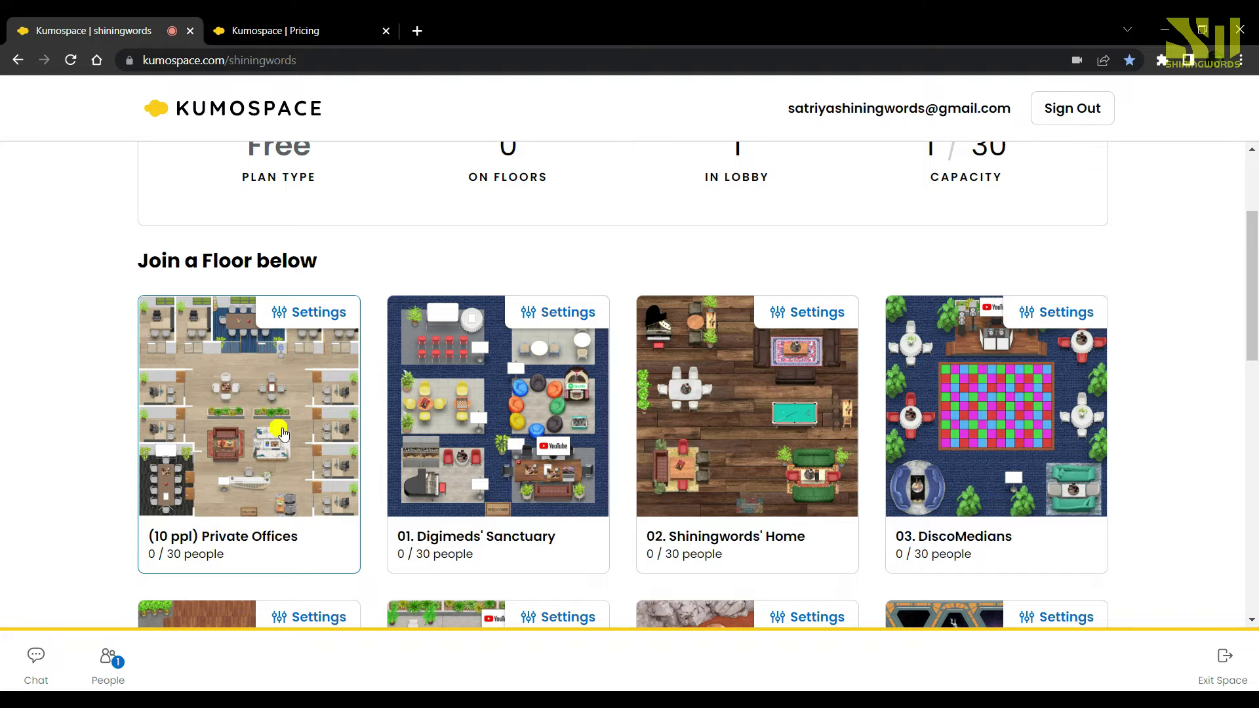
left_click(318, 313)
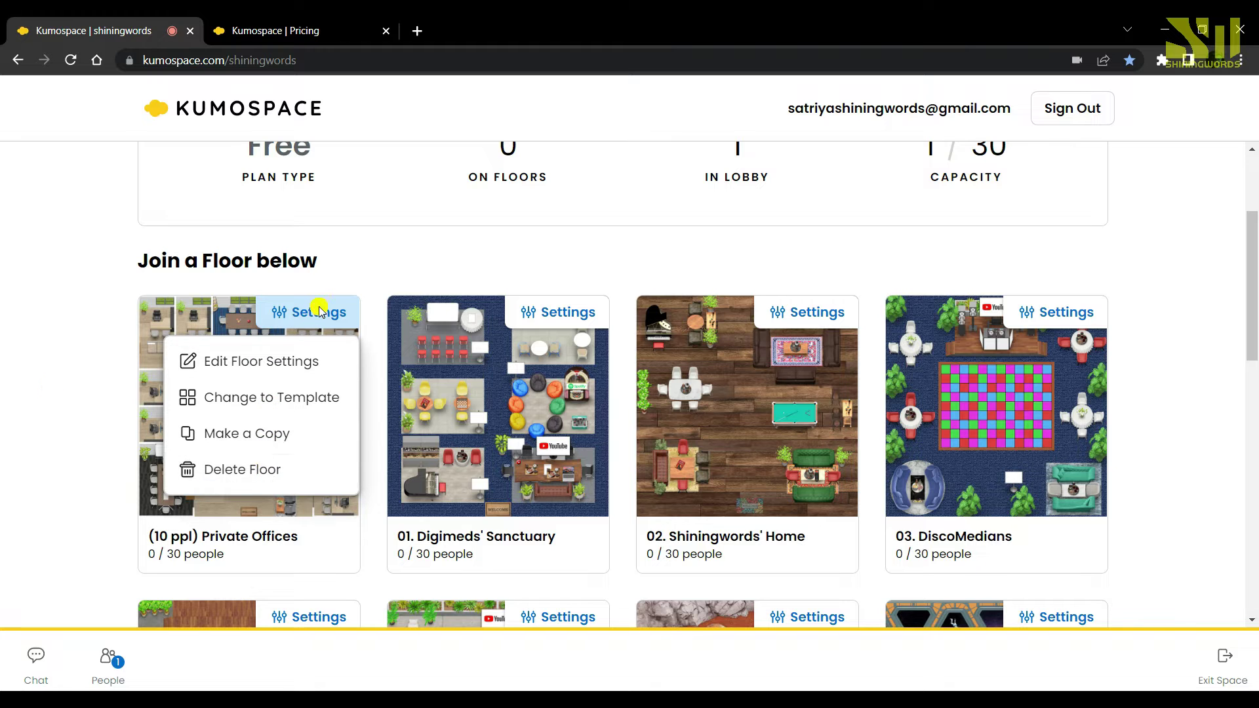
left_click(271, 371)
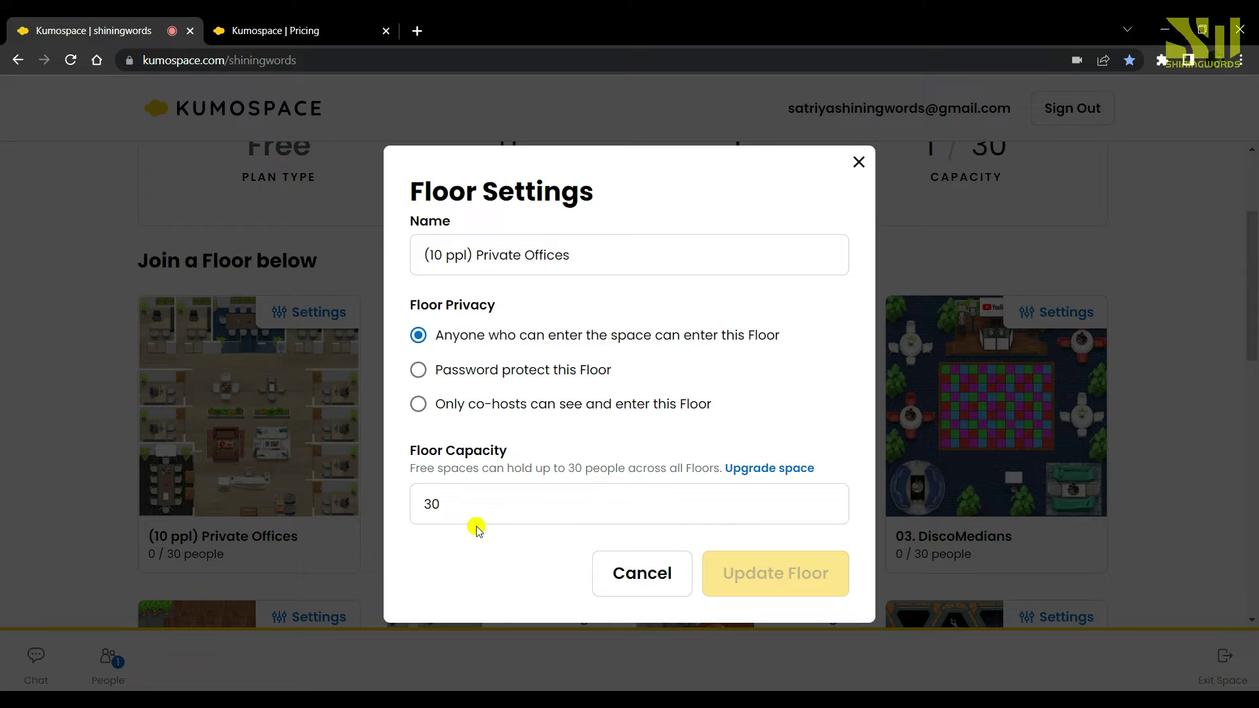
left_click(830, 501)
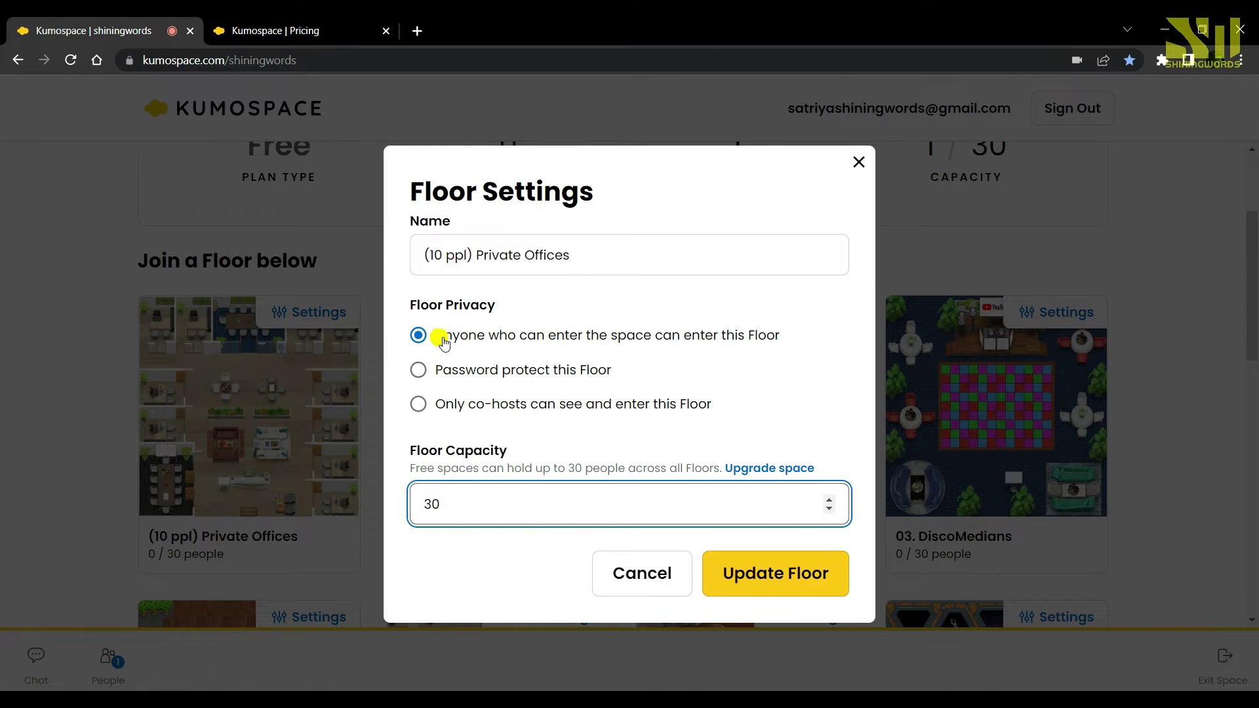
left_click(751, 577)
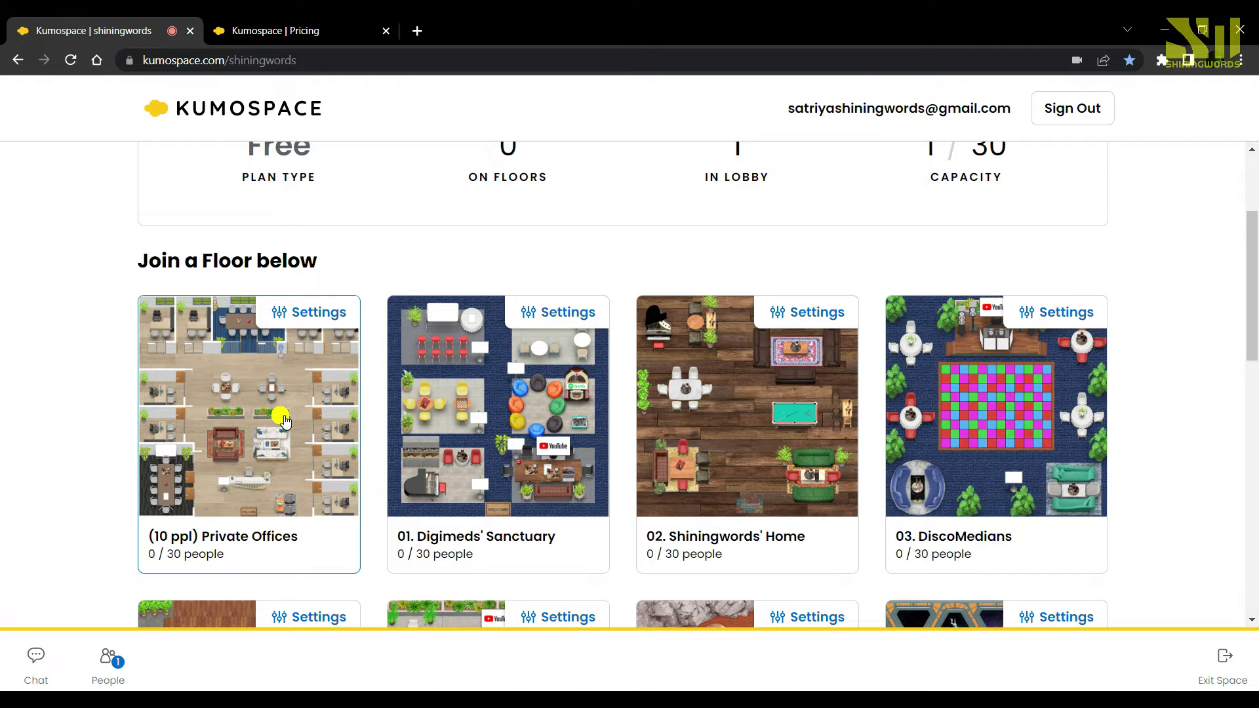
Step: Join the (10 ppl) Private Offices floor and walk the avatar around between the reception desk and the welcome mat
left_click(274, 555)
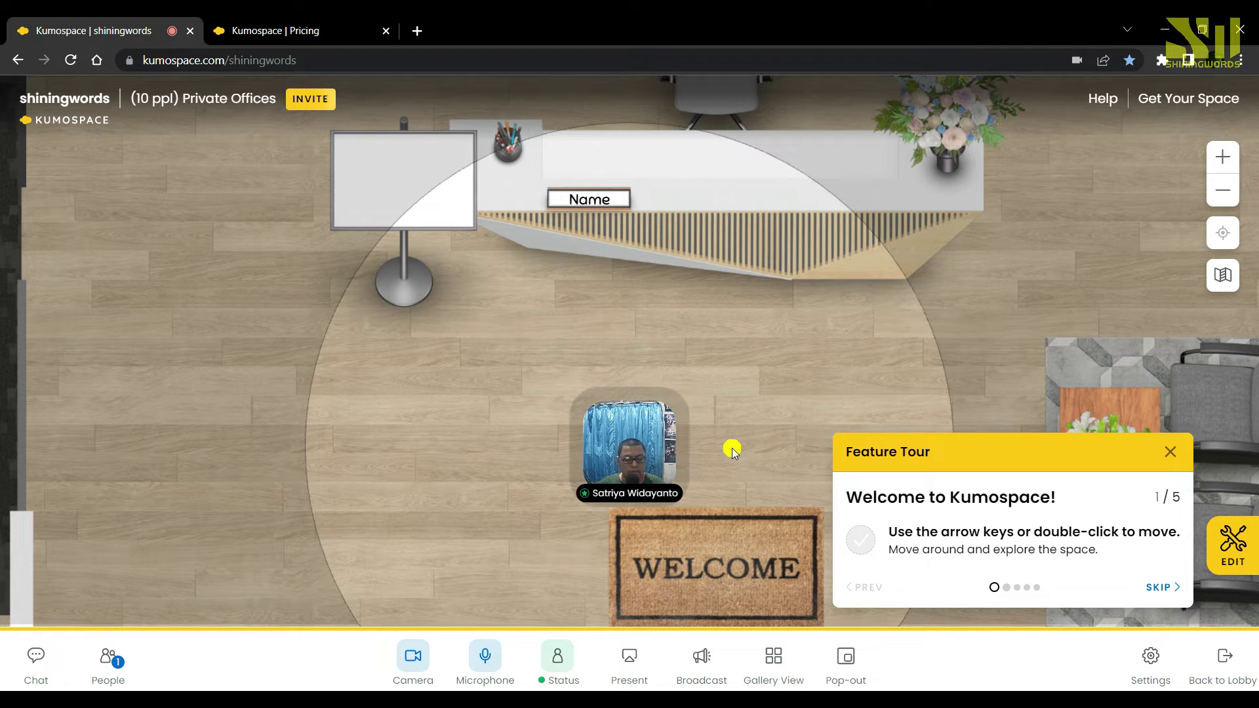
key("Up")
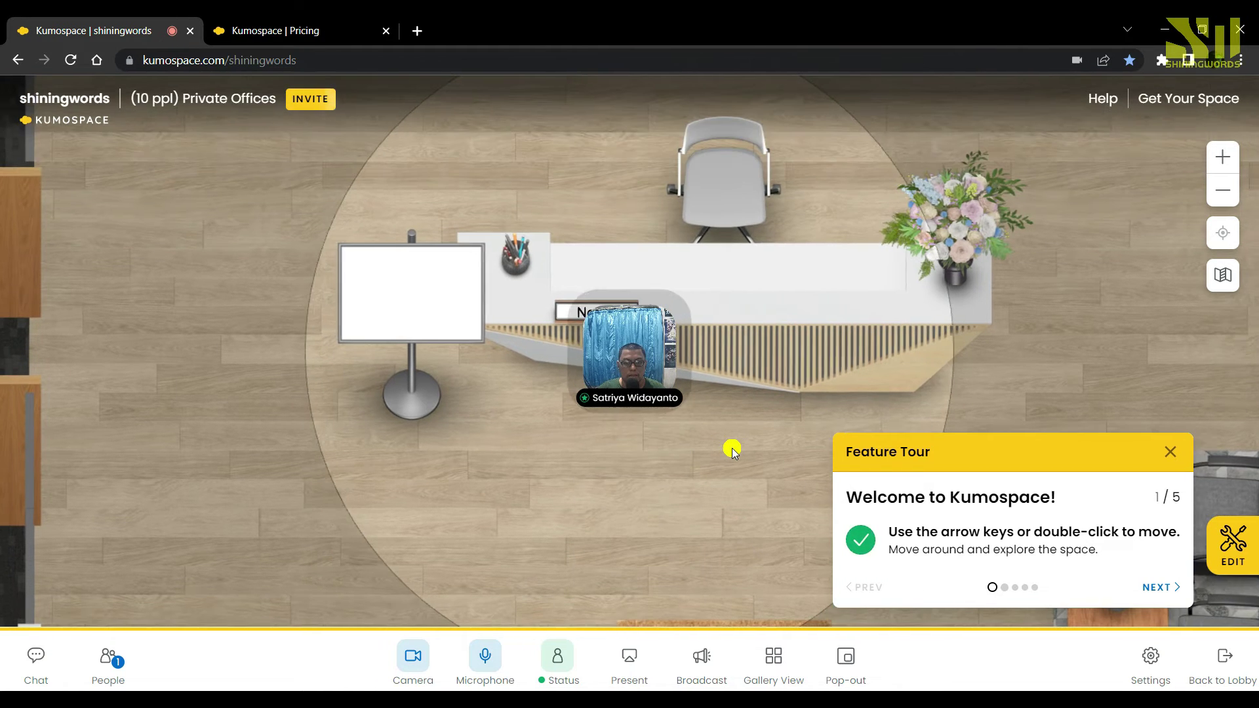
key("Left")
key("Down")
key("Right")
key("Down")
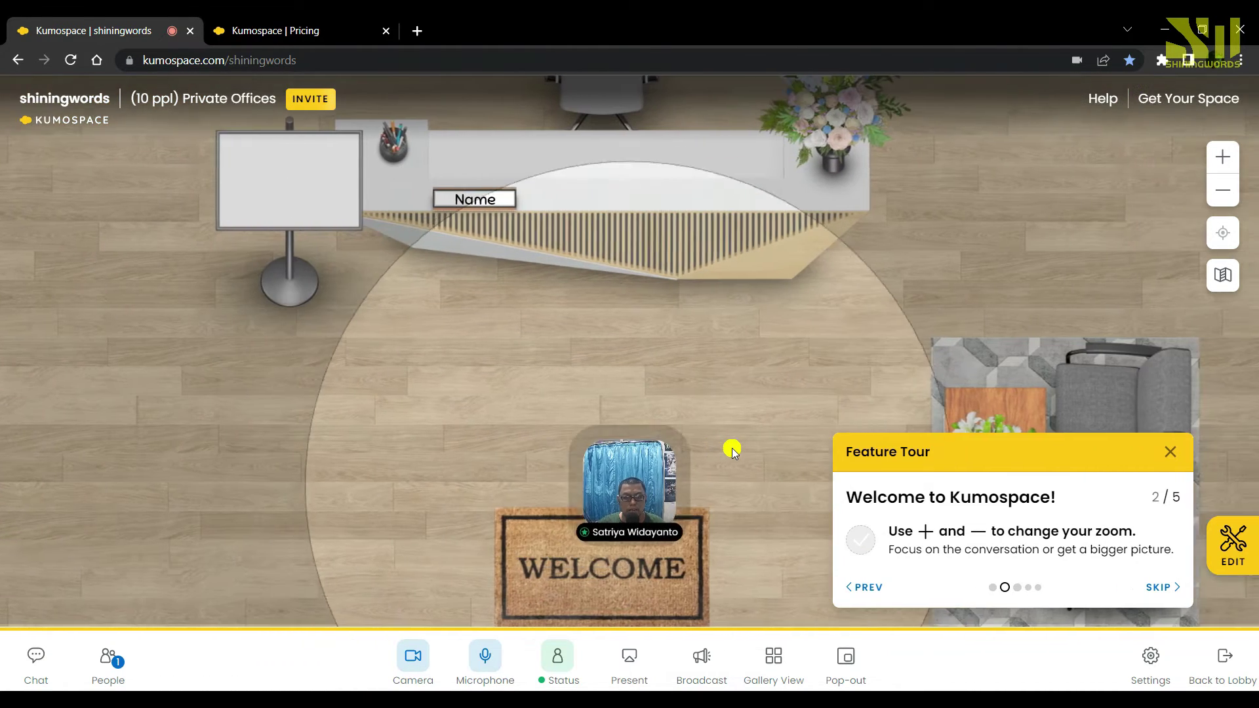
key("Up")
key("Right")
key("Left")
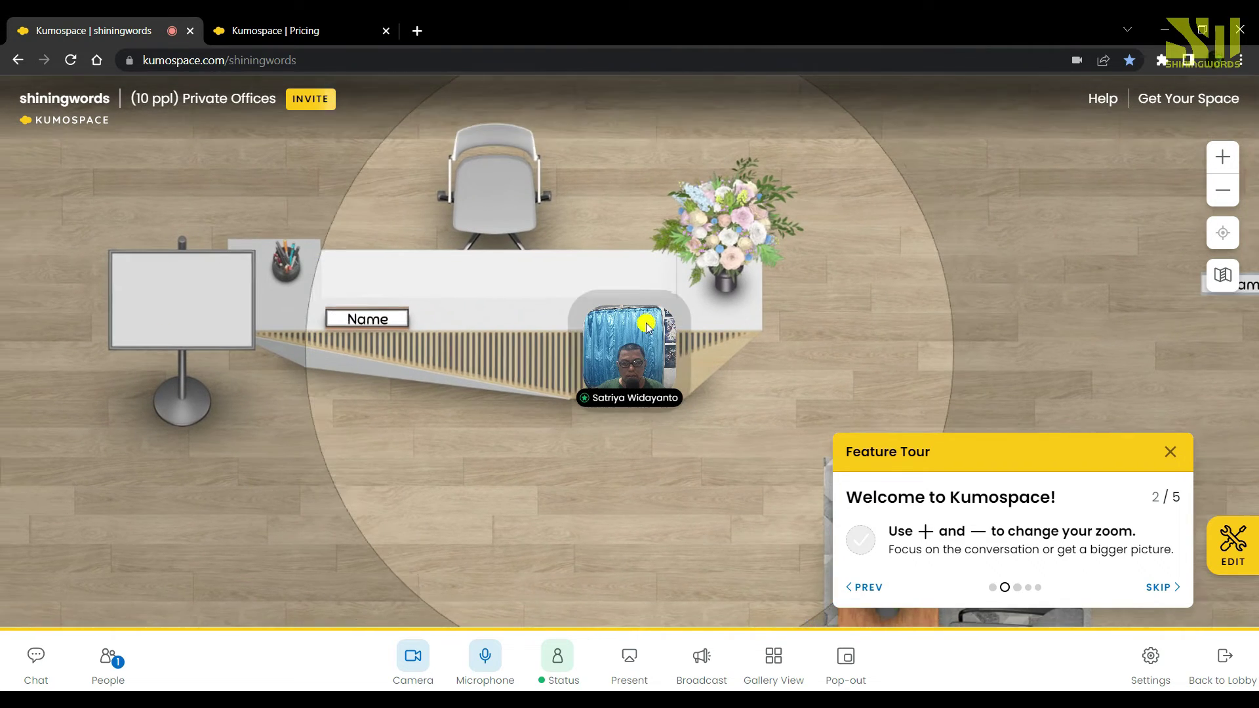
key("Down")
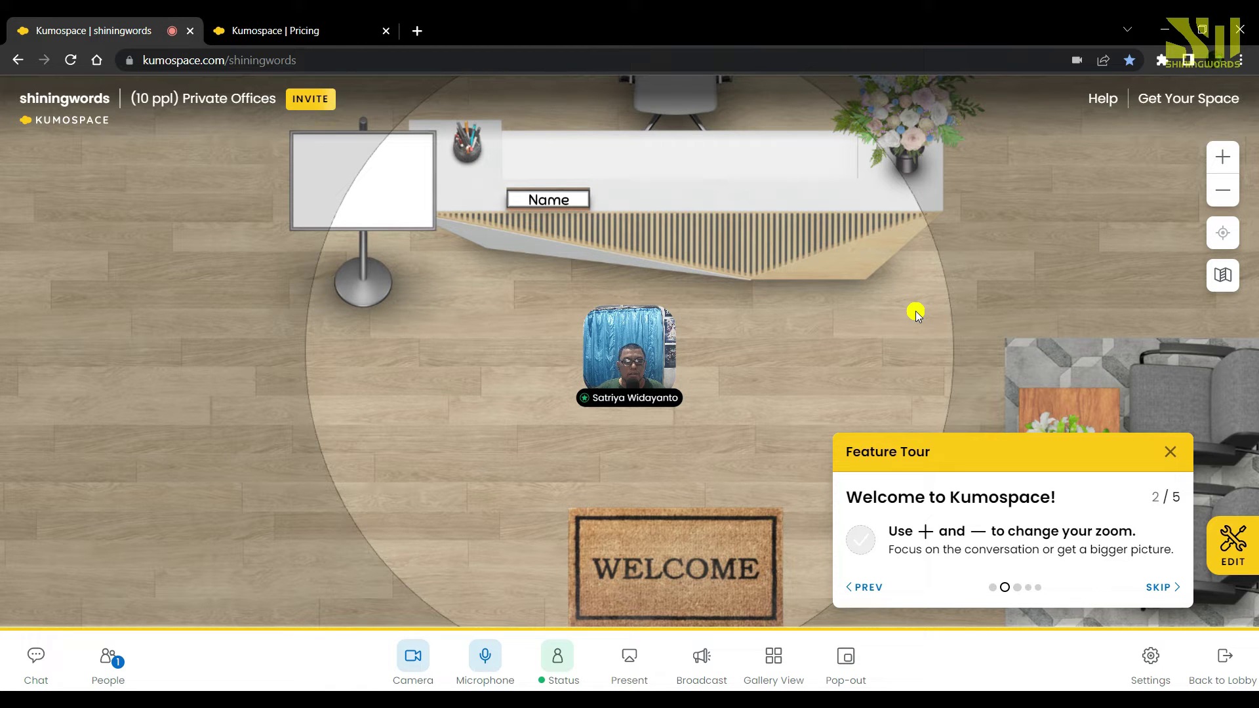
key("Up")
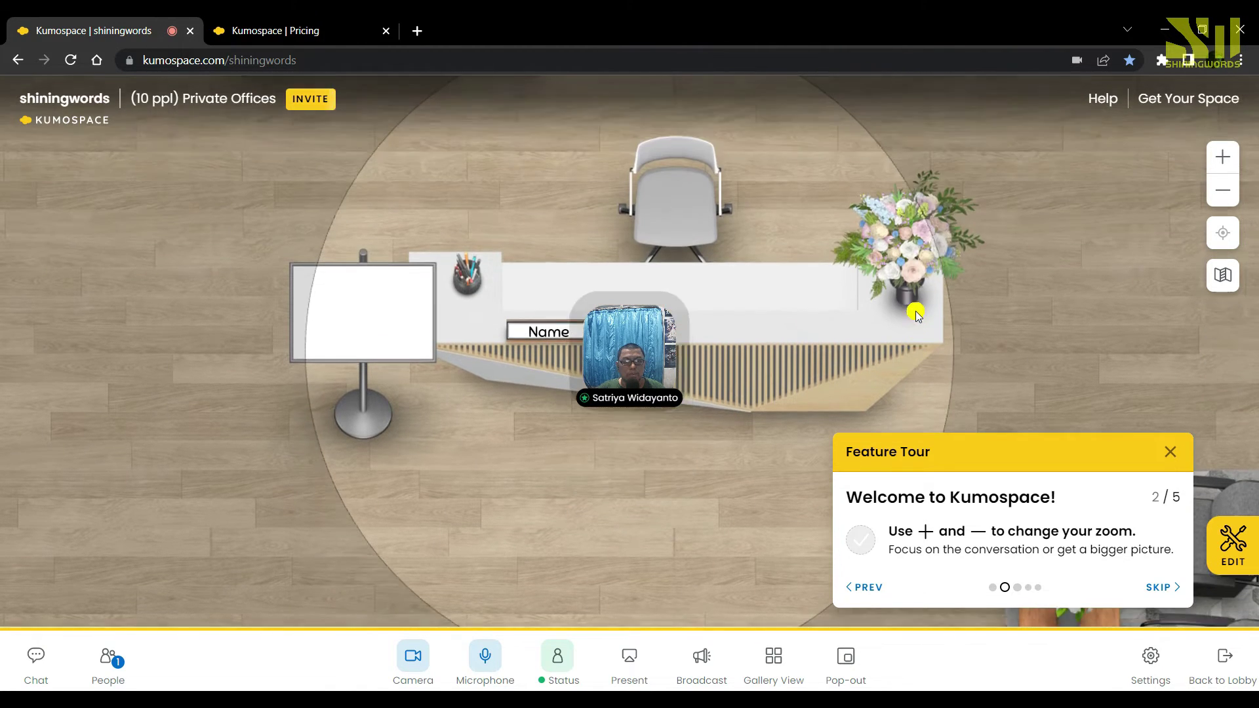
key("Down")
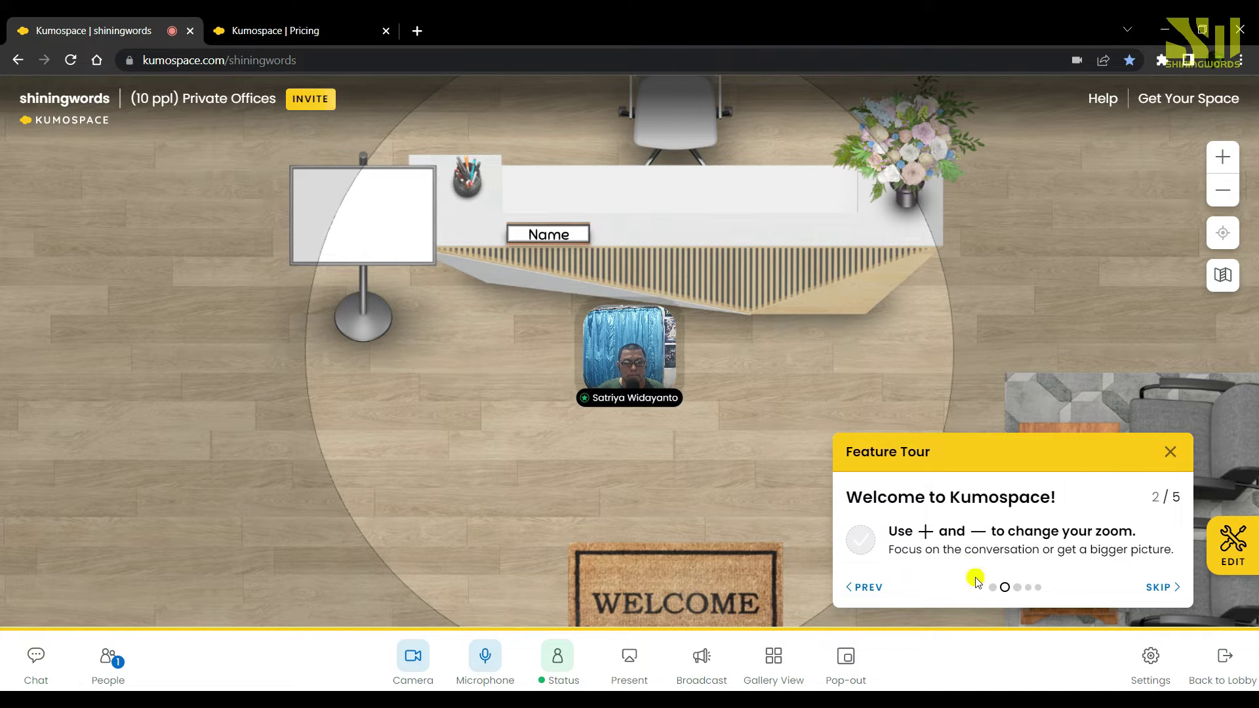
Step: Look through the Feature Tour tips forward and back to the first one, and close the tour
left_click(1167, 588)
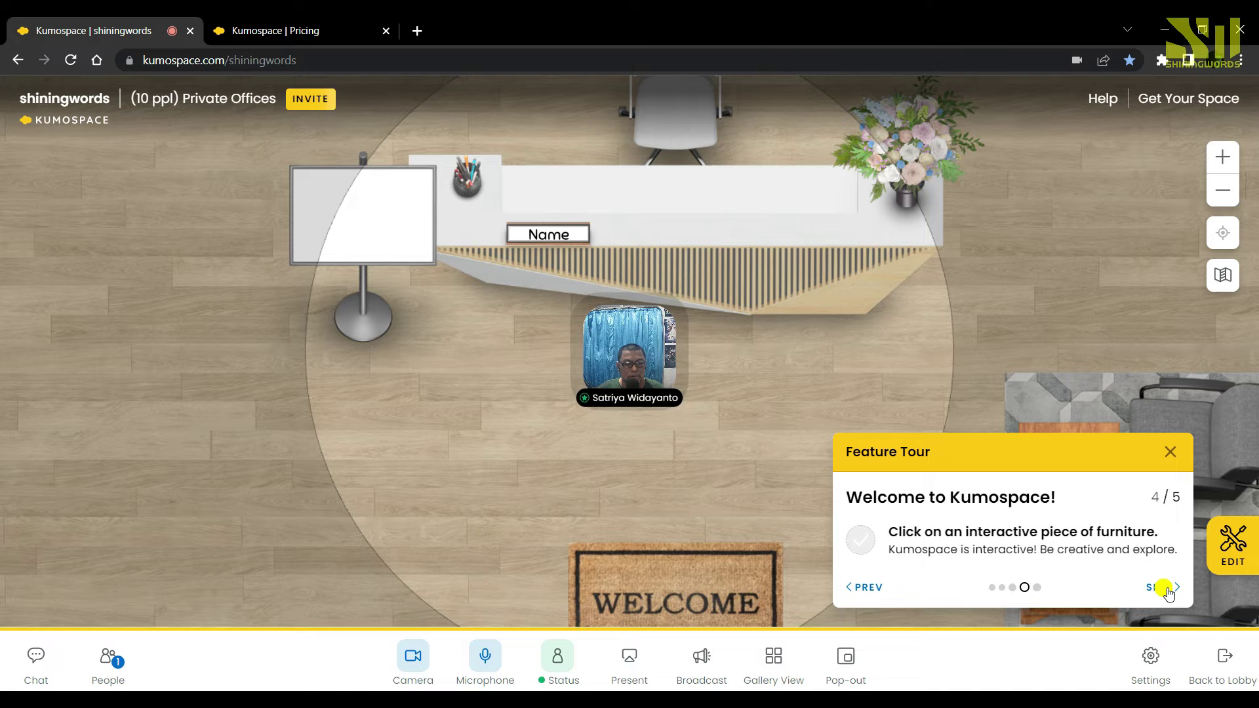
left_click(874, 588)
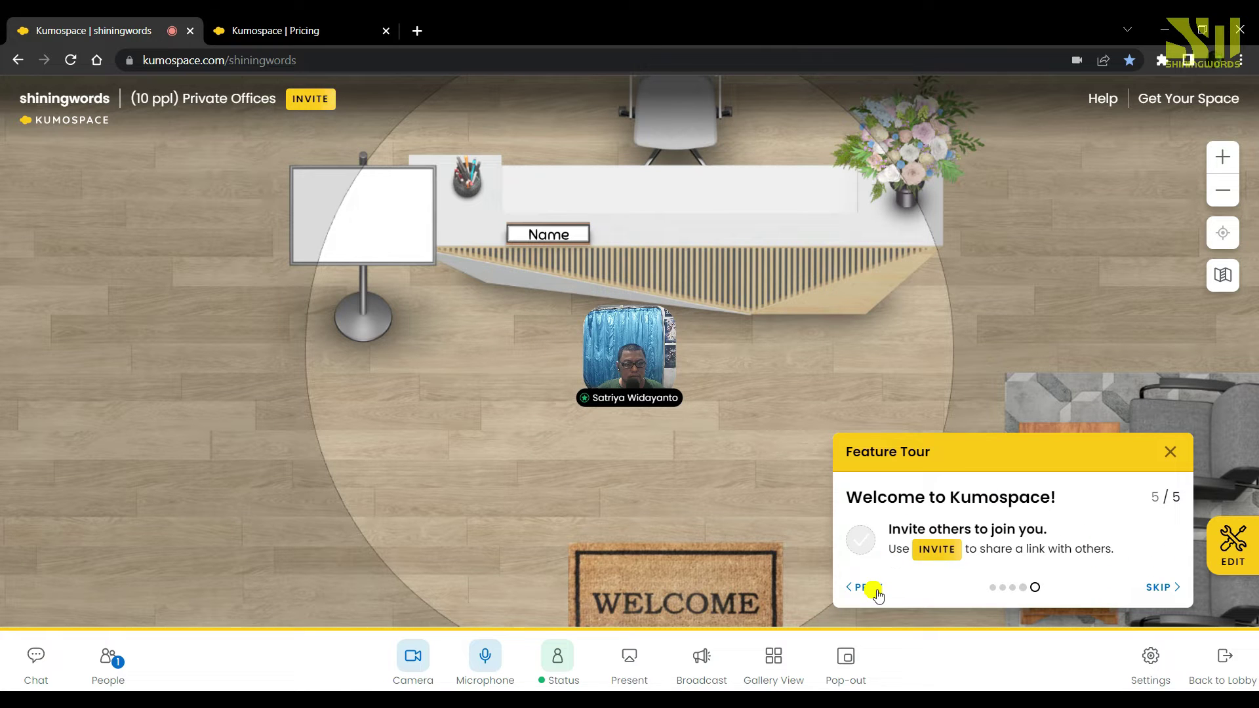
left_click(875, 593)
left_click(876, 593)
left_click(875, 592)
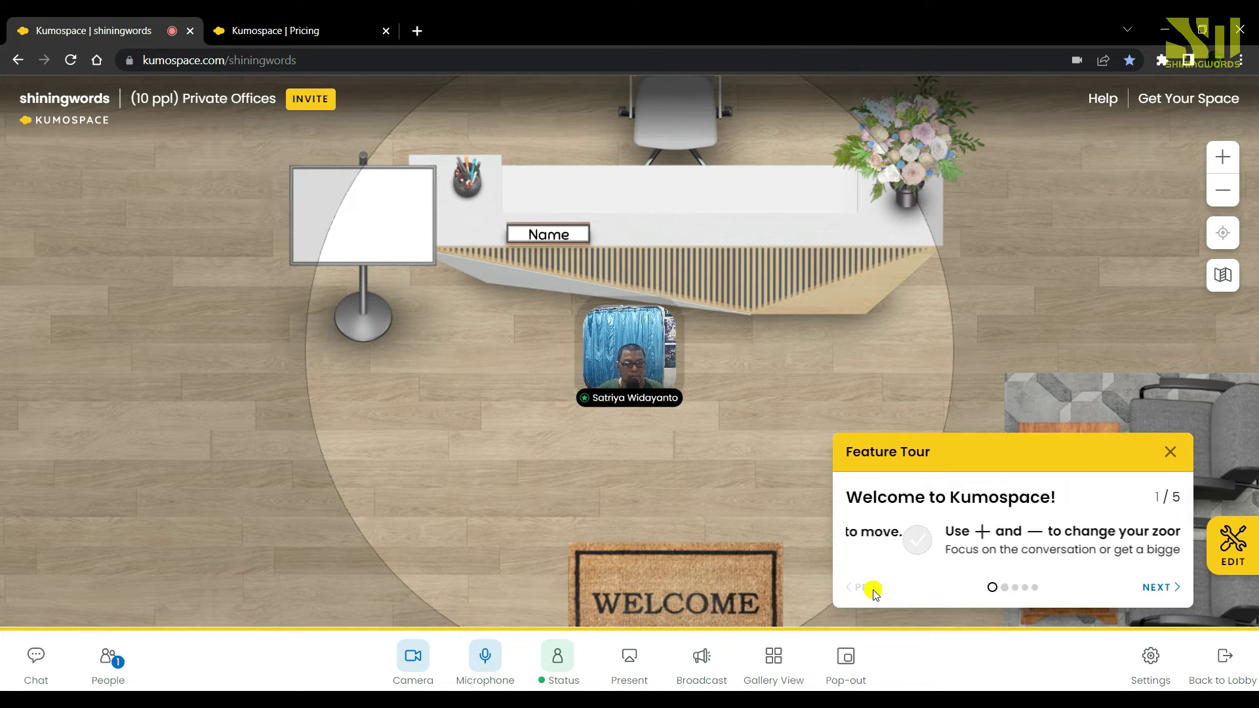
left_click(1172, 456)
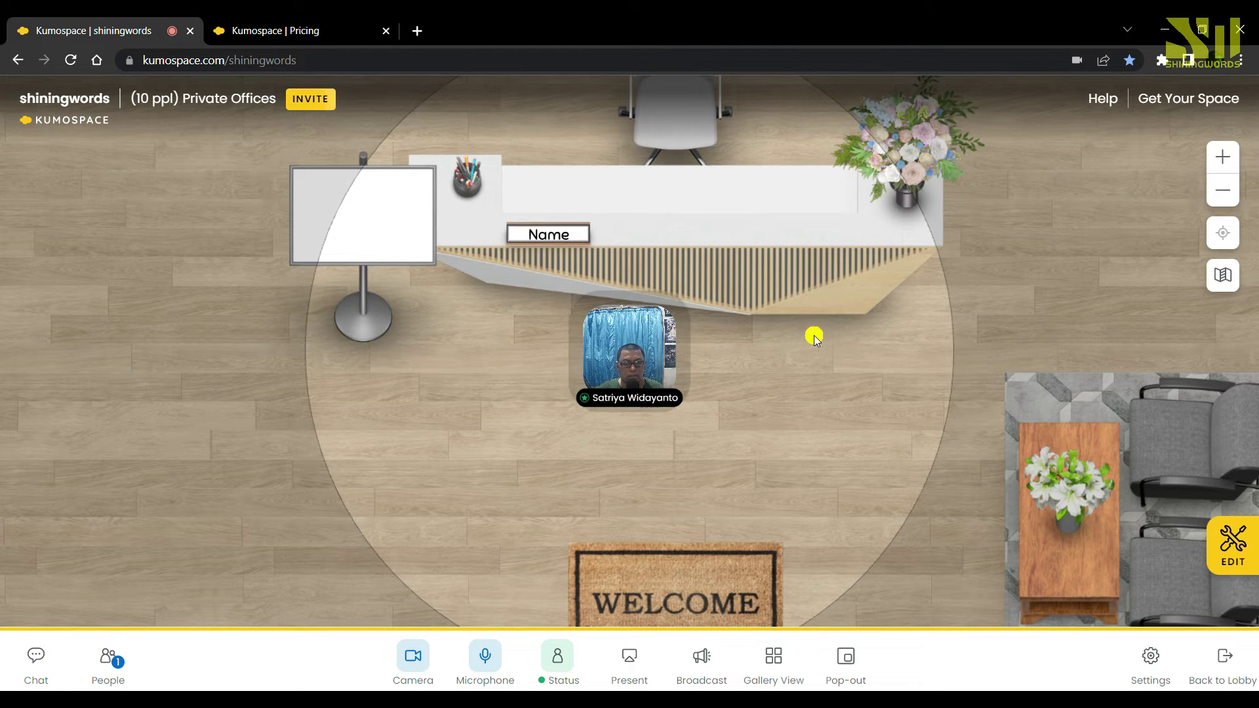
Step: Move the avatar past the flower end of the reception desk and back to the front of the desk
left_click(849, 338)
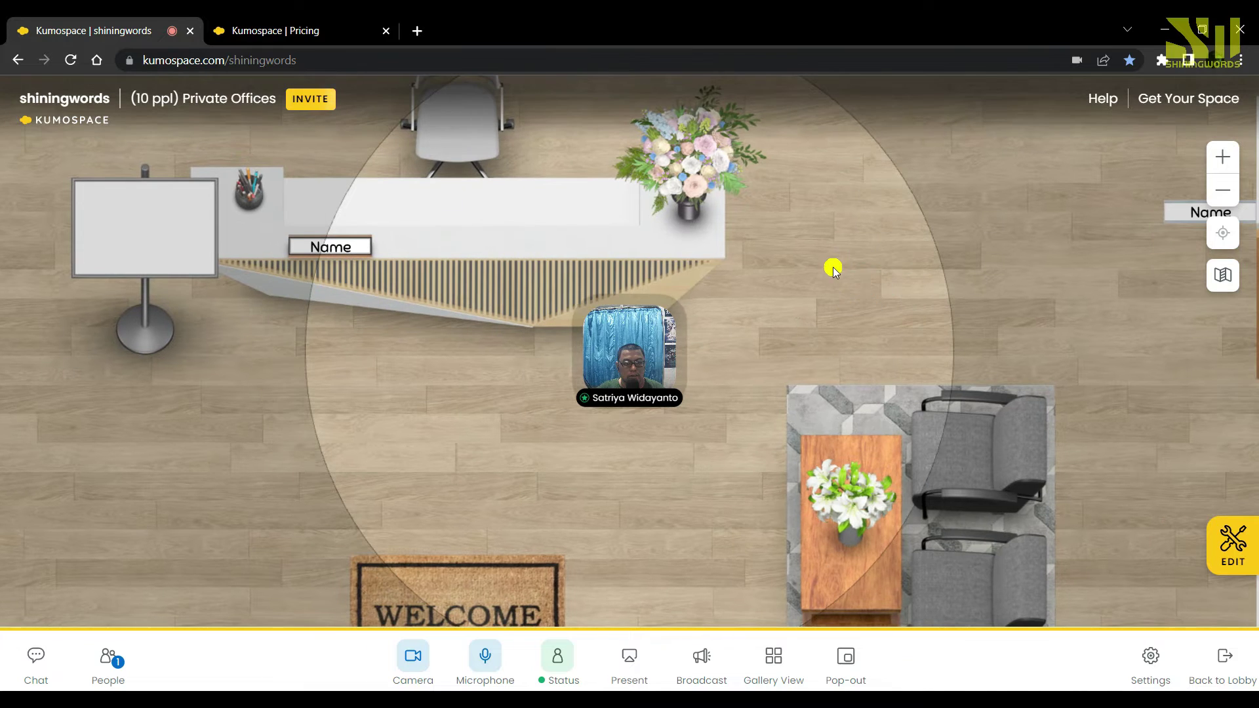
left_click(810, 249)
left_click(719, 211)
mouse_move(658, 360)
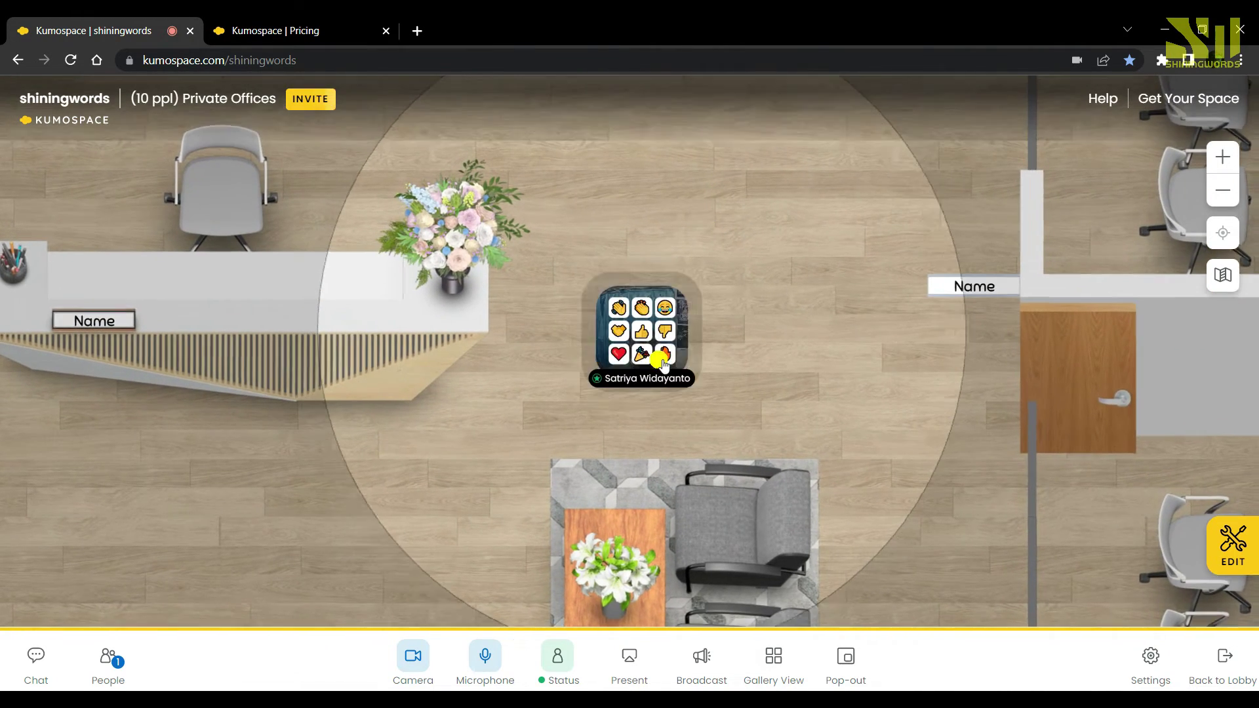
key("Down")
key("Left")
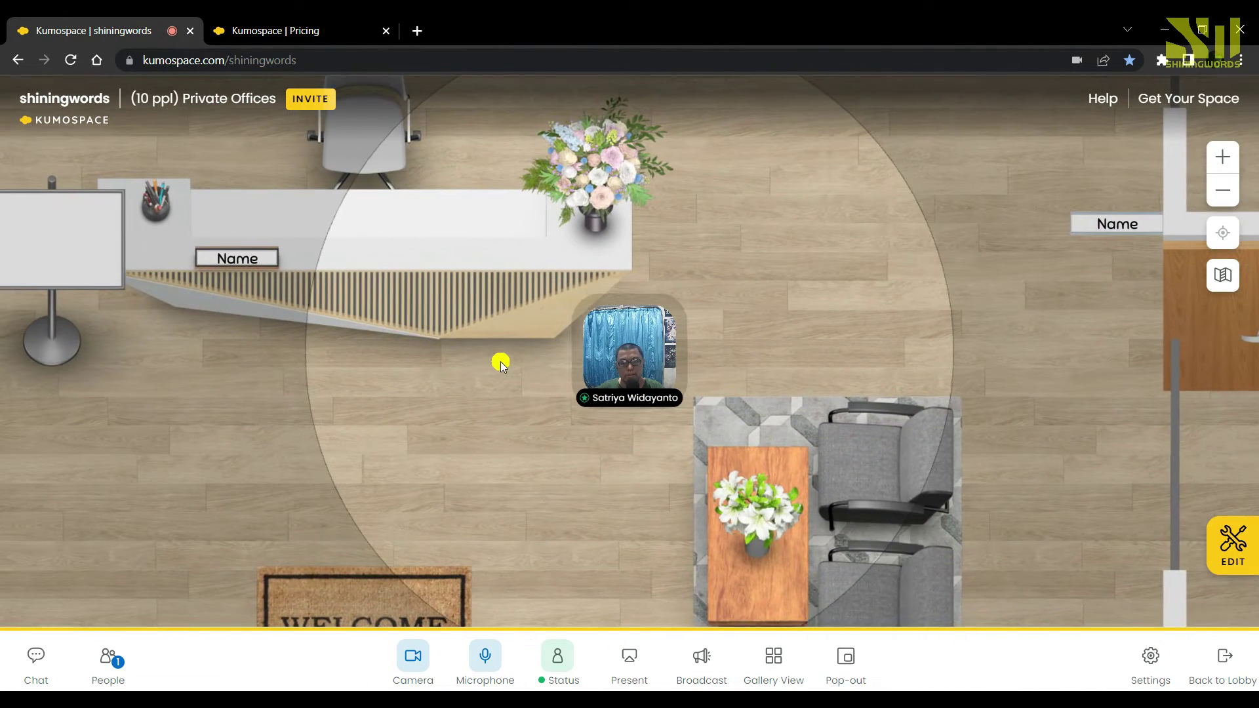
key("Left")
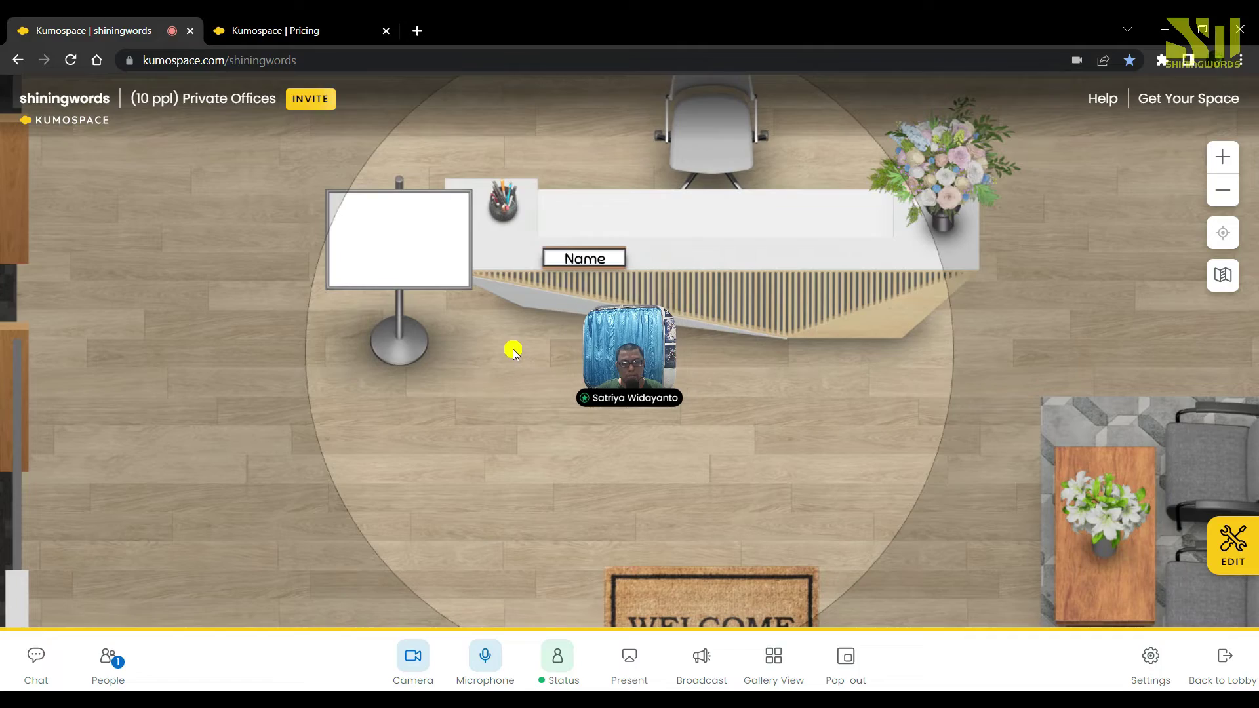
Step: Examine the floor layout around the avatar, from the wide office view to a close-up of the reception desk
scroll(510, 349, "down", 3)
scroll(509, 352, "down", 5)
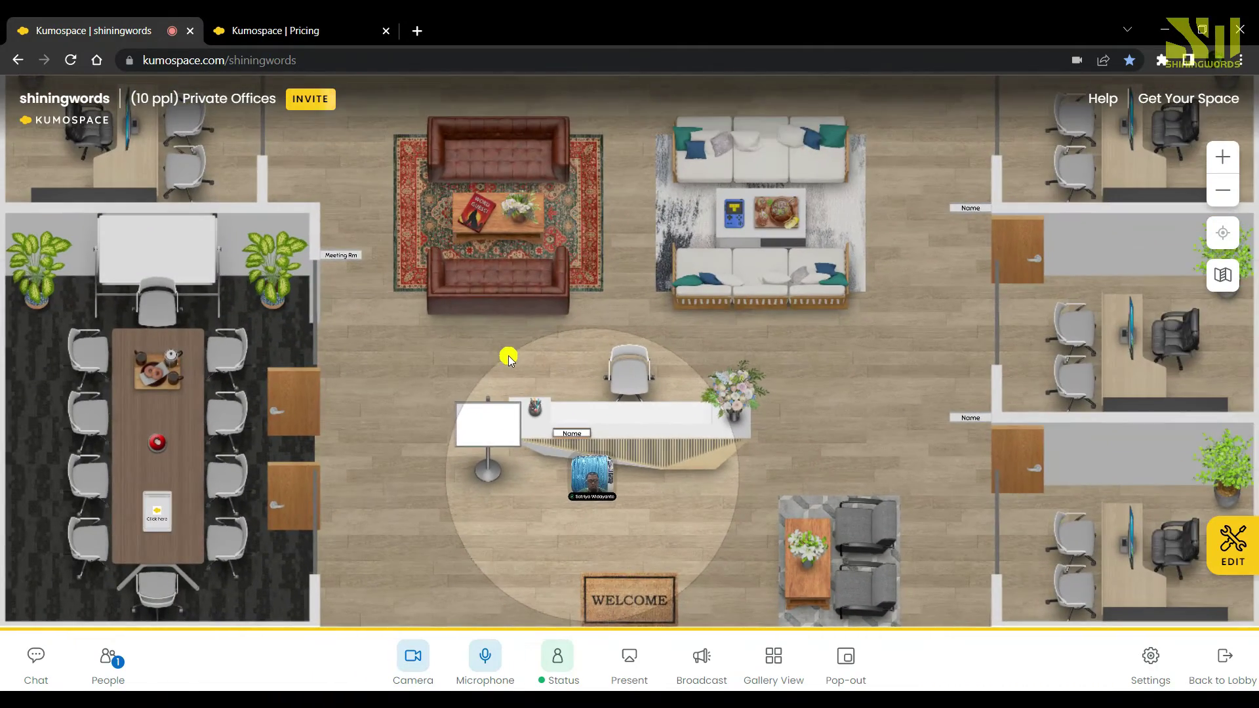
scroll(544, 423, "up", 8)
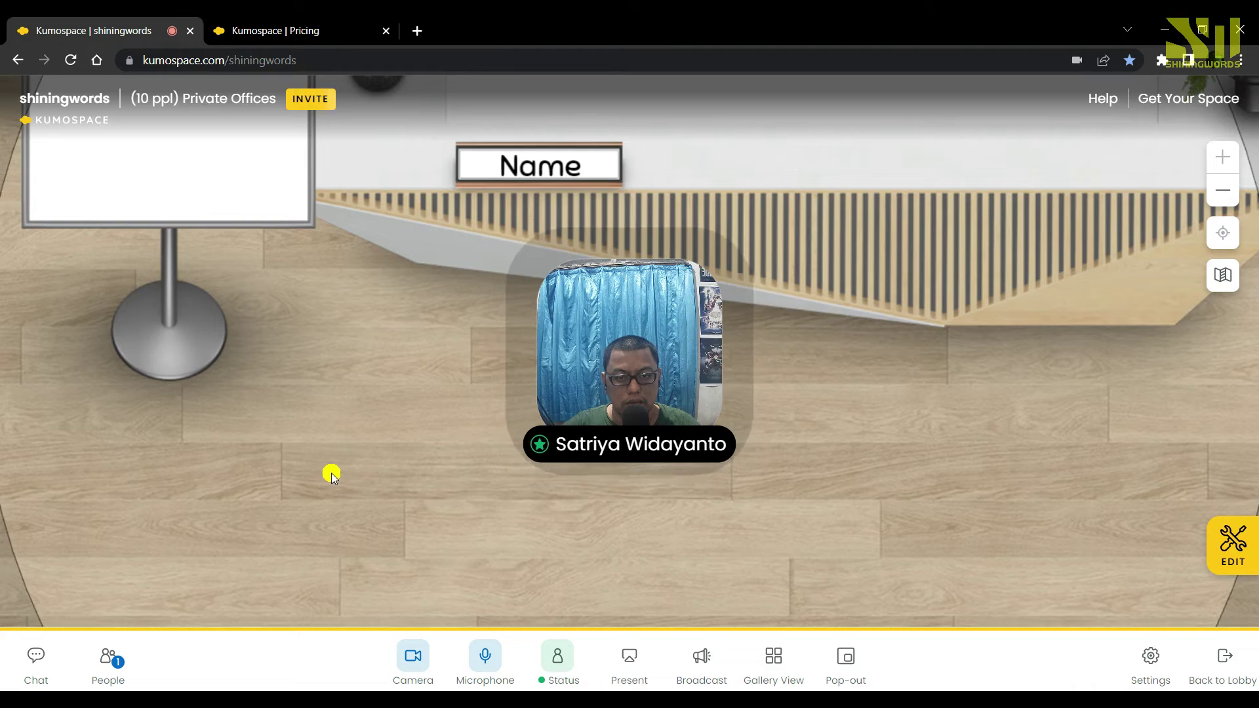
scroll(331, 472, "down", 2)
scroll(334, 472, "down", 5)
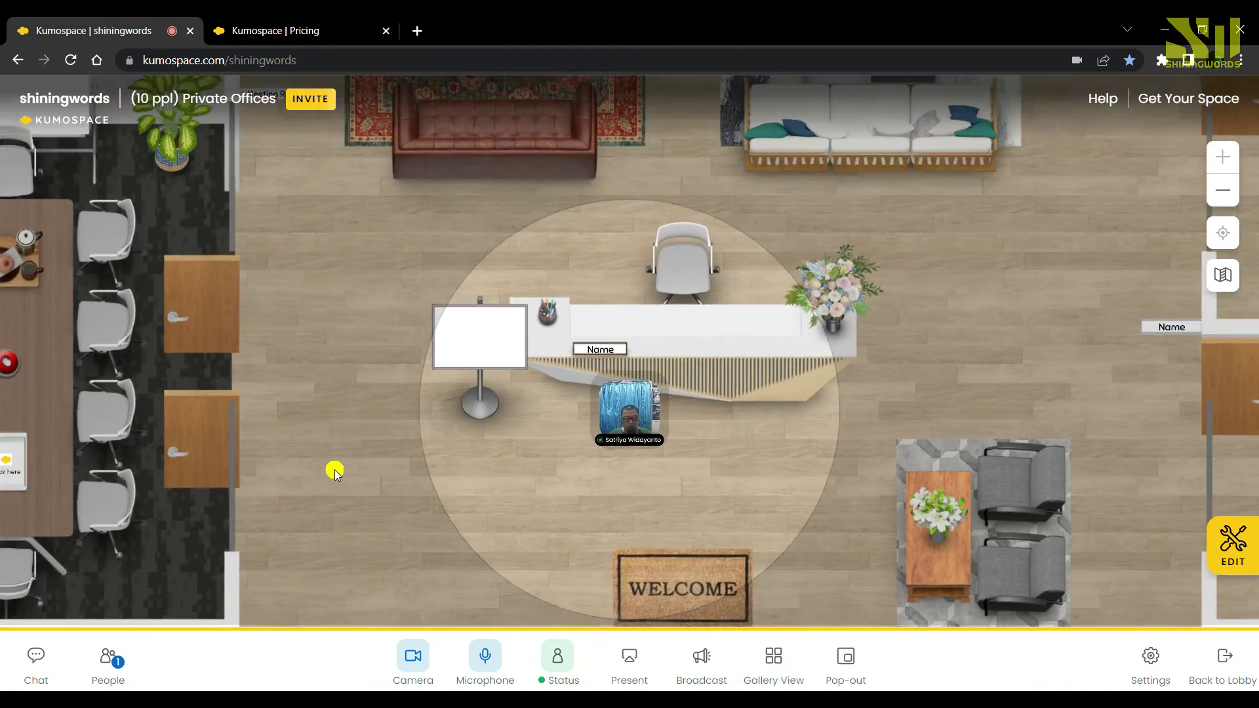
scroll(334, 472, "down", 2)
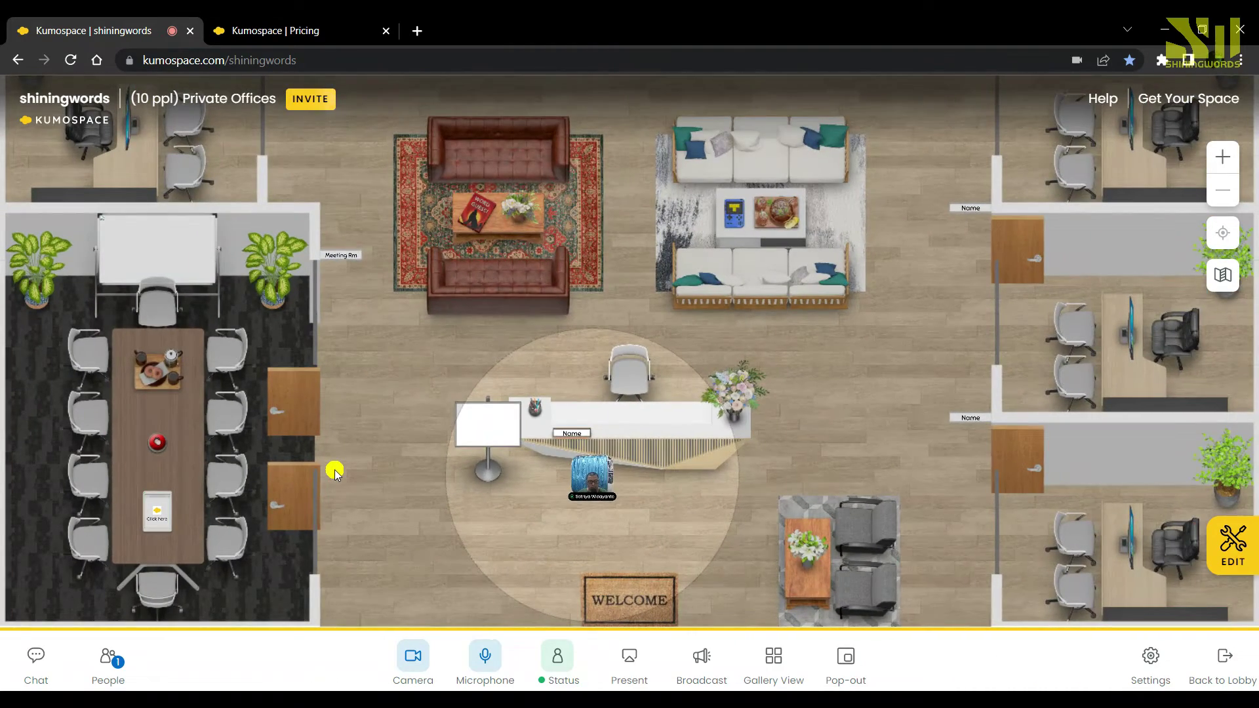
scroll(508, 491, "up", 8)
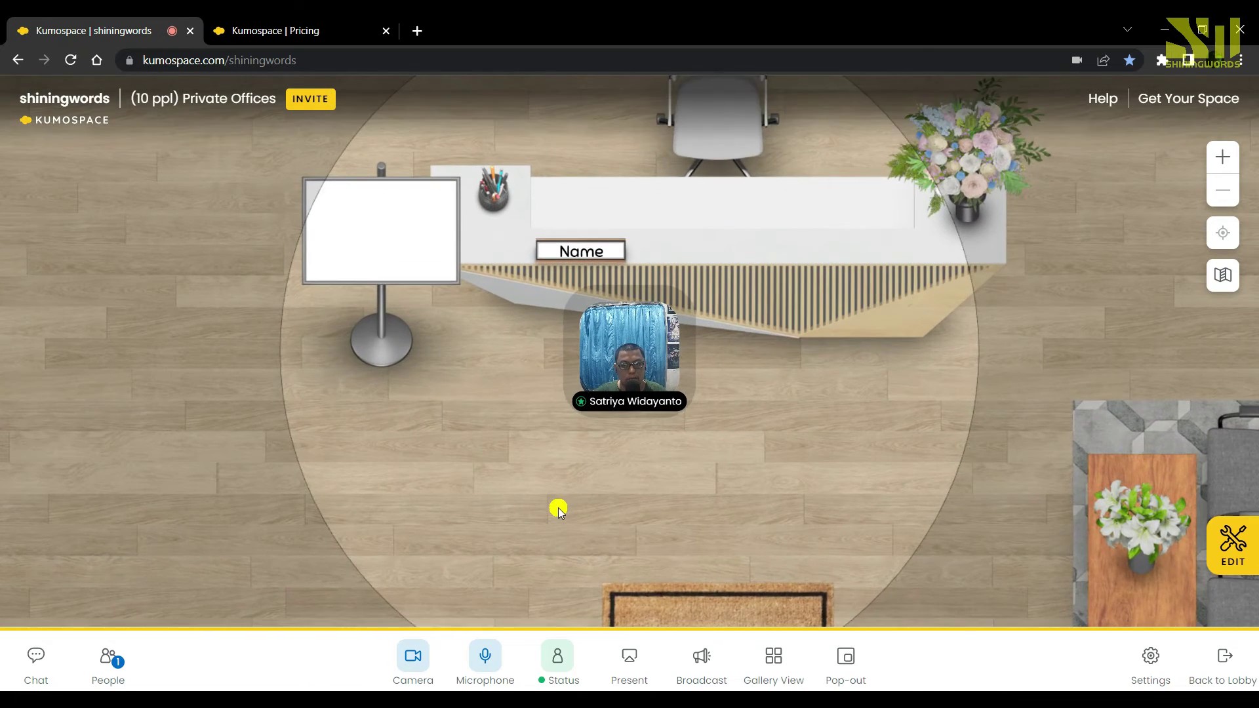
scroll(558, 511, "up", 3)
Step: Send a waving-hand reaction from the avatar and return to a wider view of the reception area
mouse_move(586, 308)
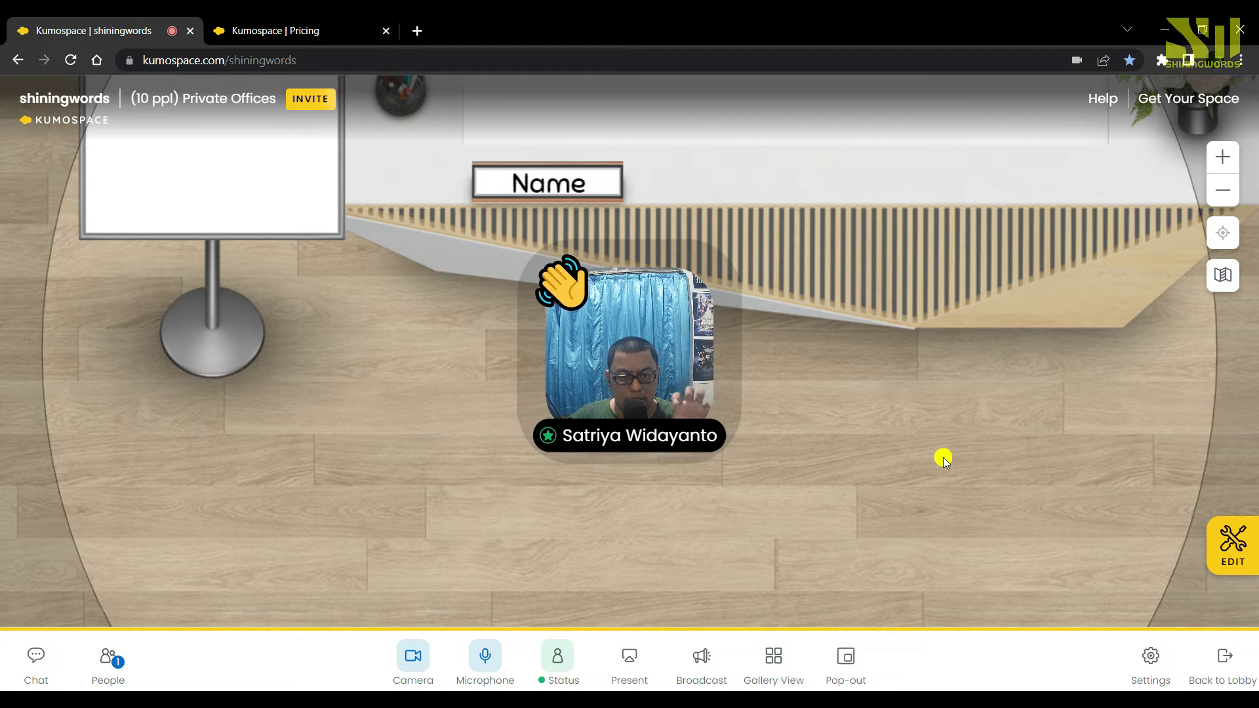
scroll(942, 459, "up", 2)
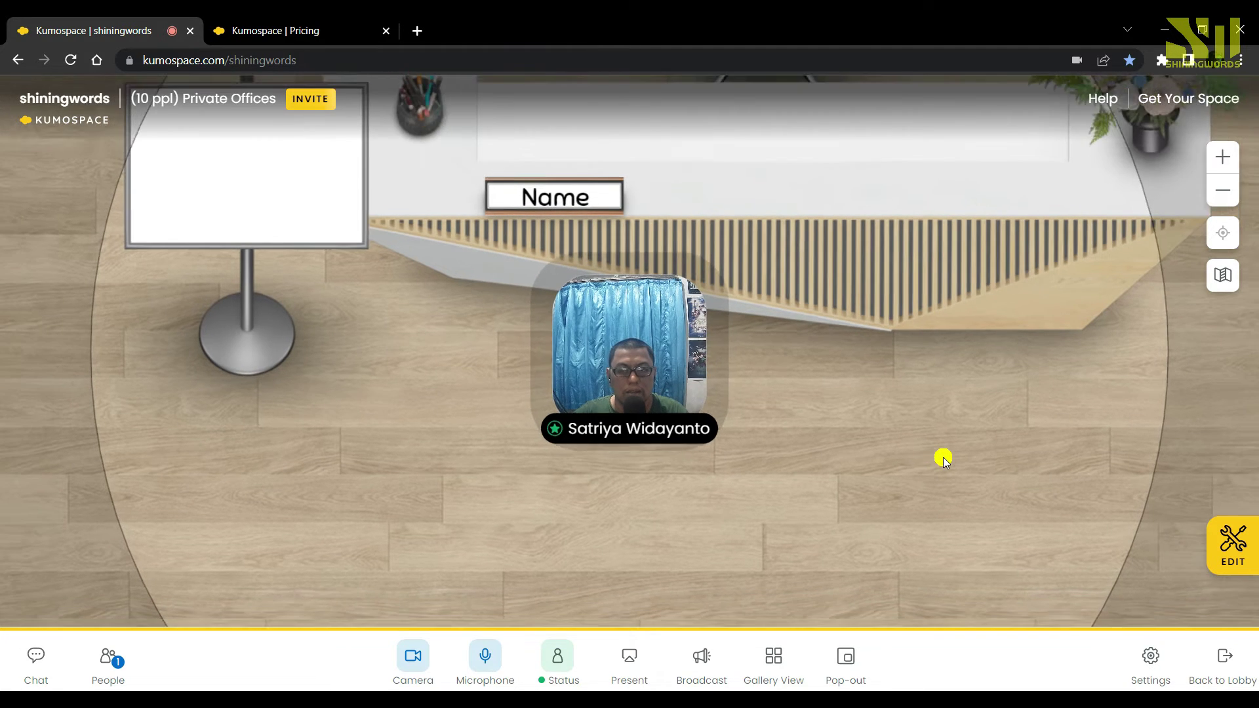
scroll(943, 459, "down", 3)
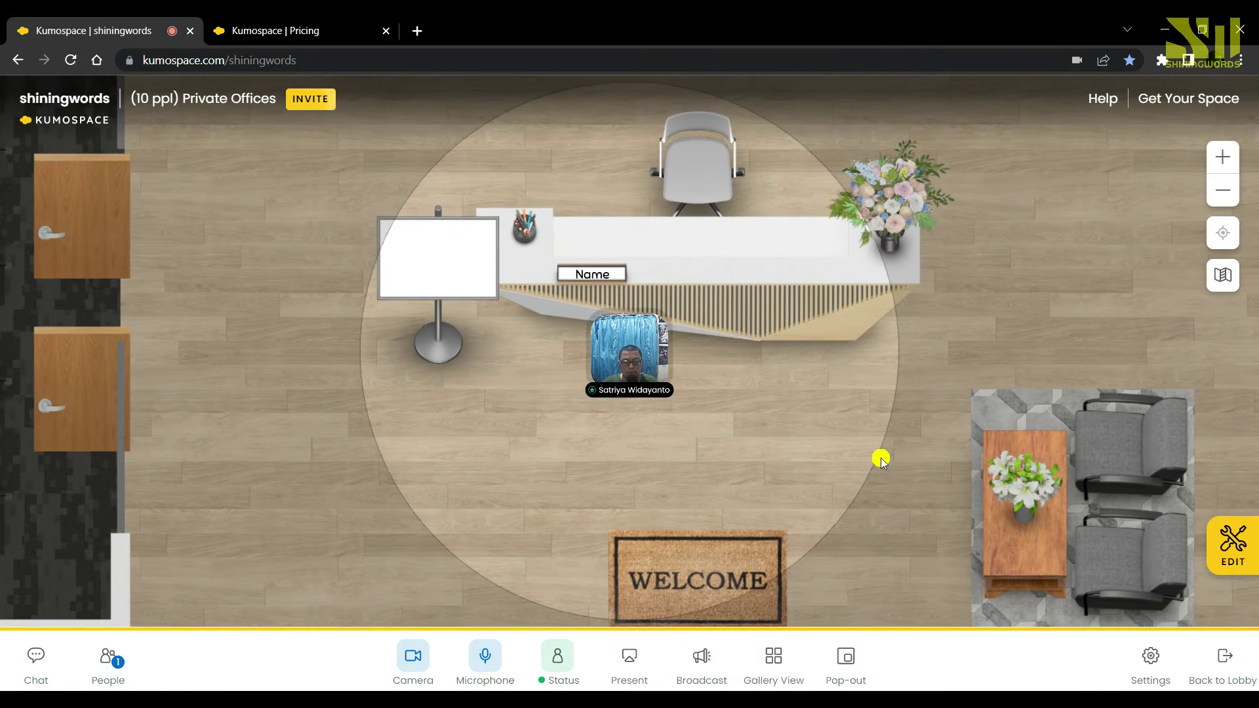
Step: Turn the camera off and back on, and review the Available, Away and Focusing status options without changing them
left_click(415, 662)
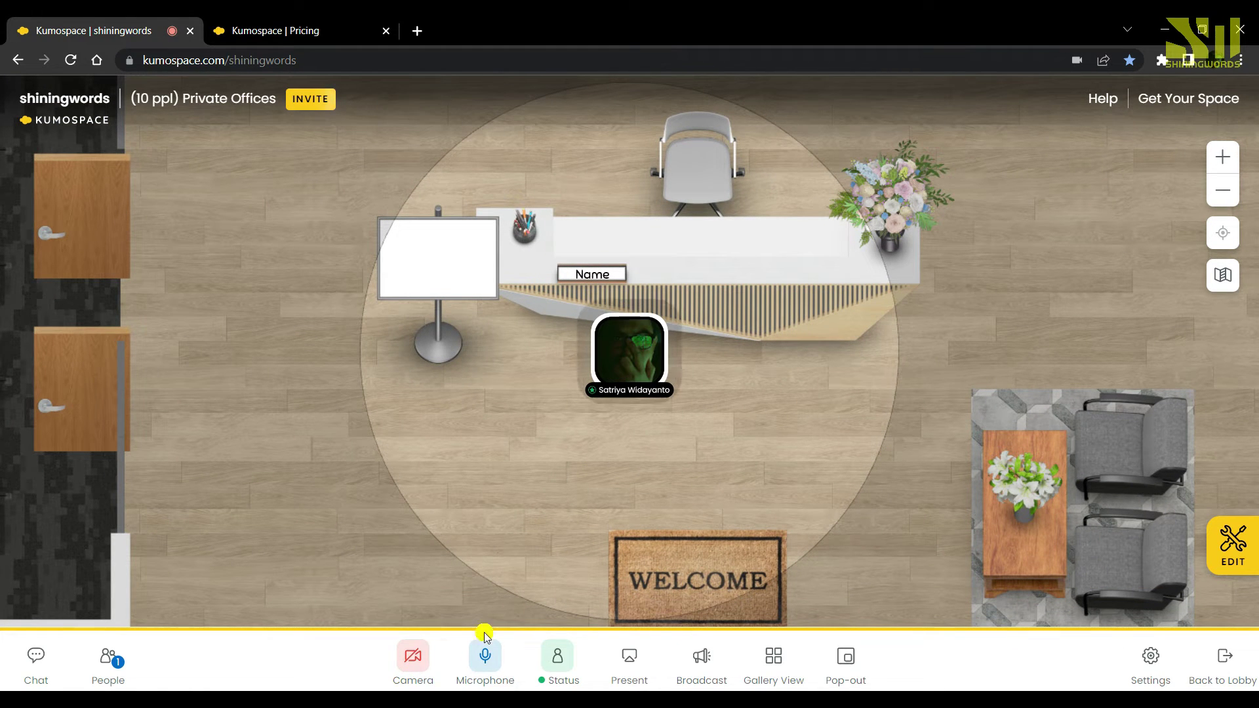
left_click(442, 668)
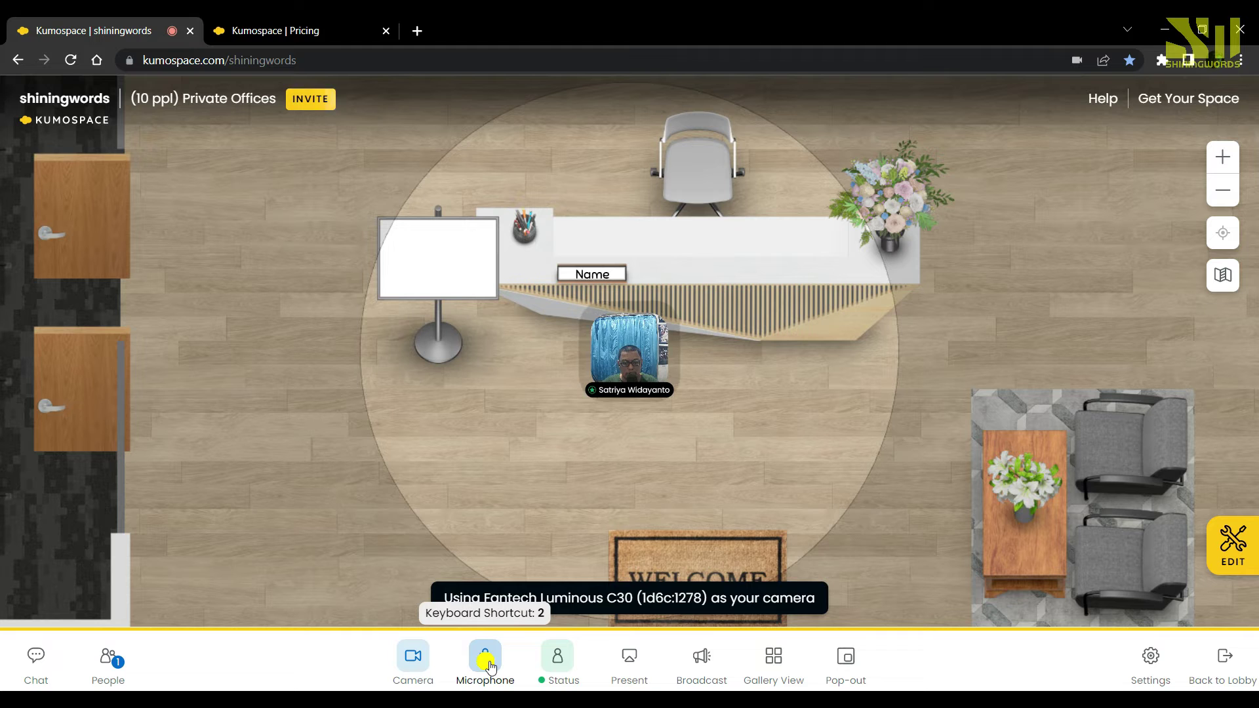
left_click(557, 656)
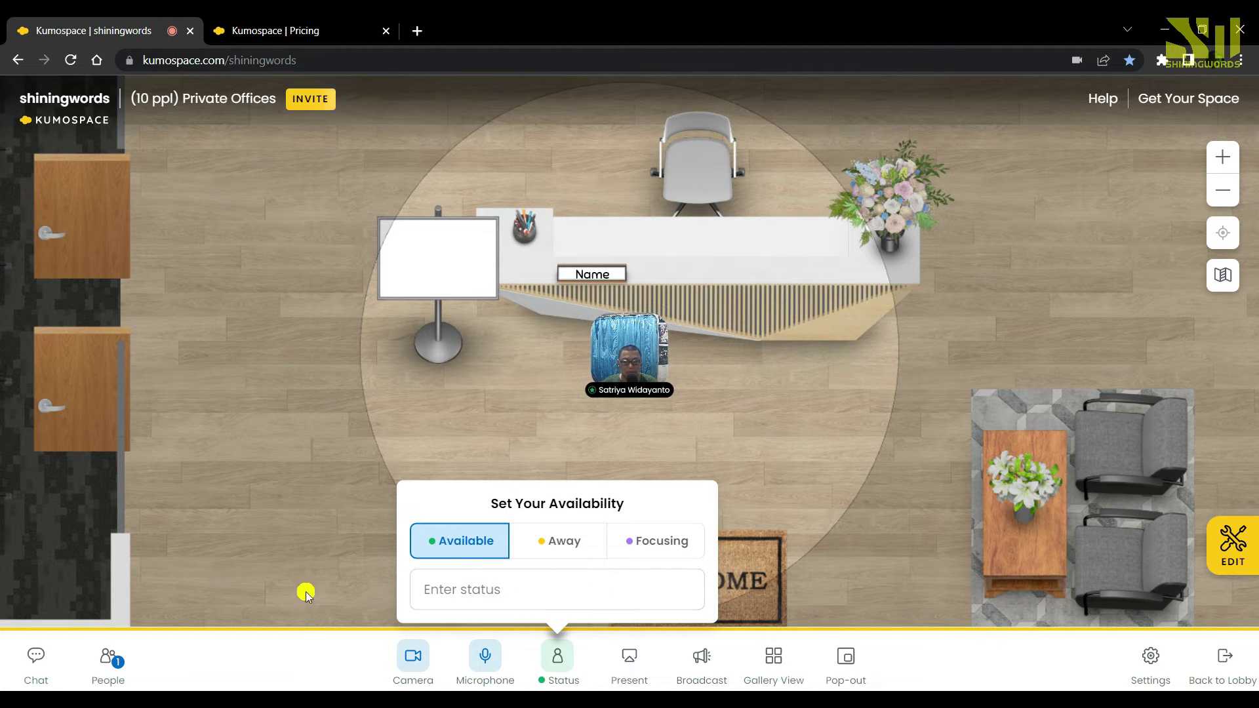
left_click(480, 598)
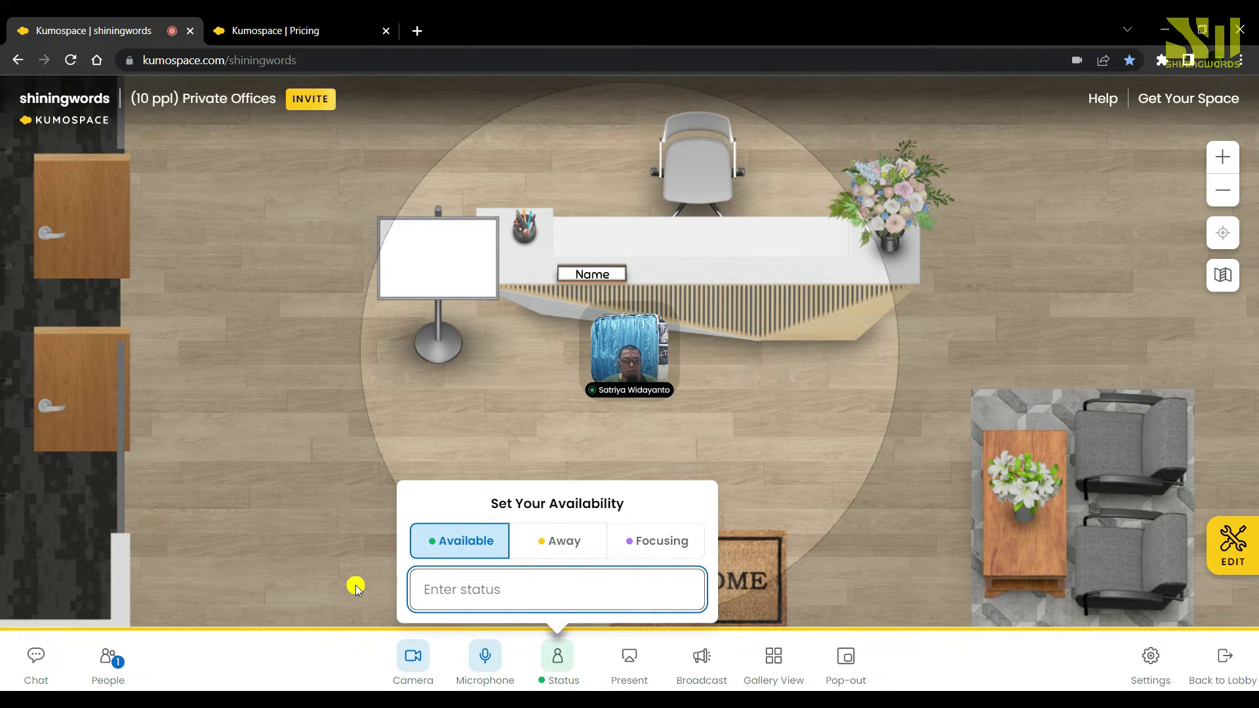
left_click(335, 583)
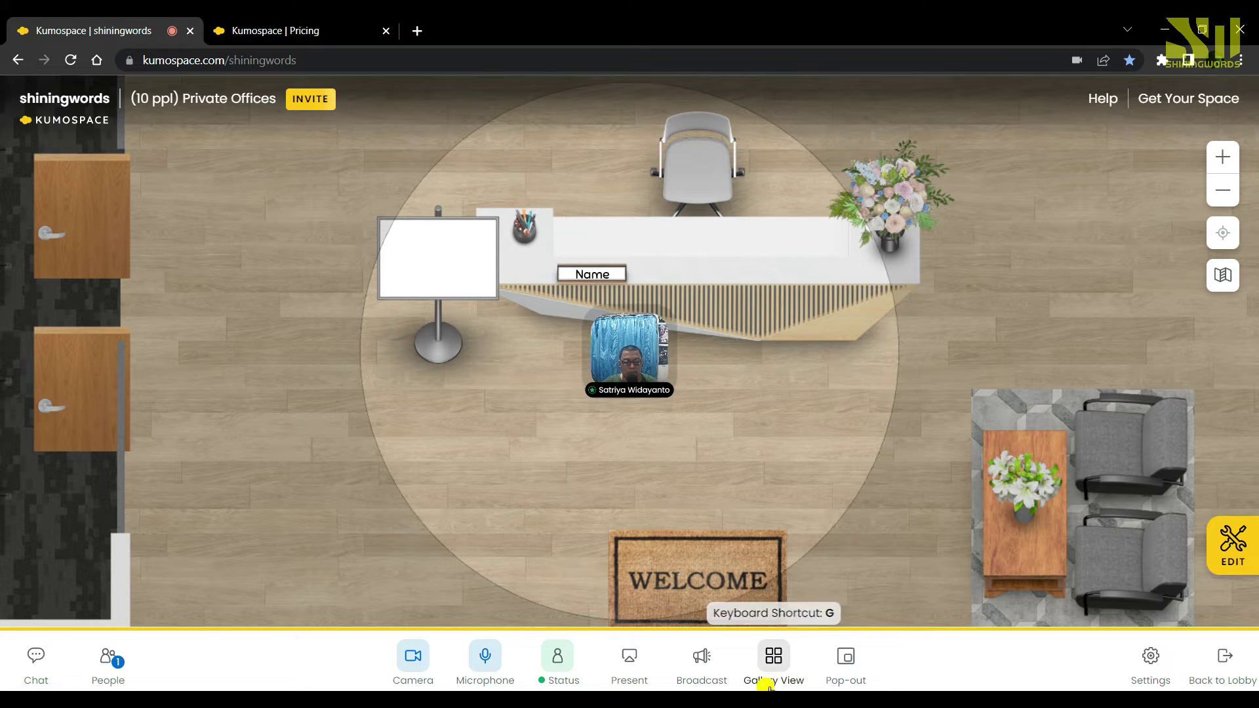
Step: View the participants in Gallery View and return to the floor
left_click(776, 658)
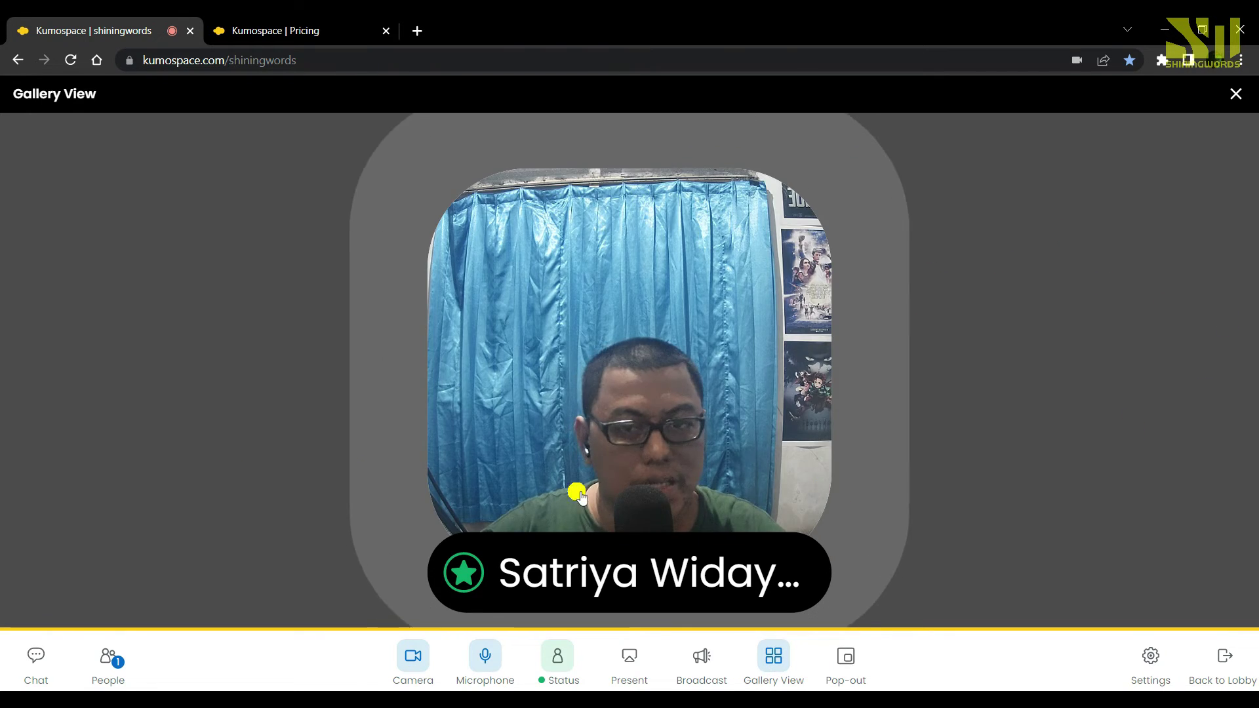
left_click(779, 663)
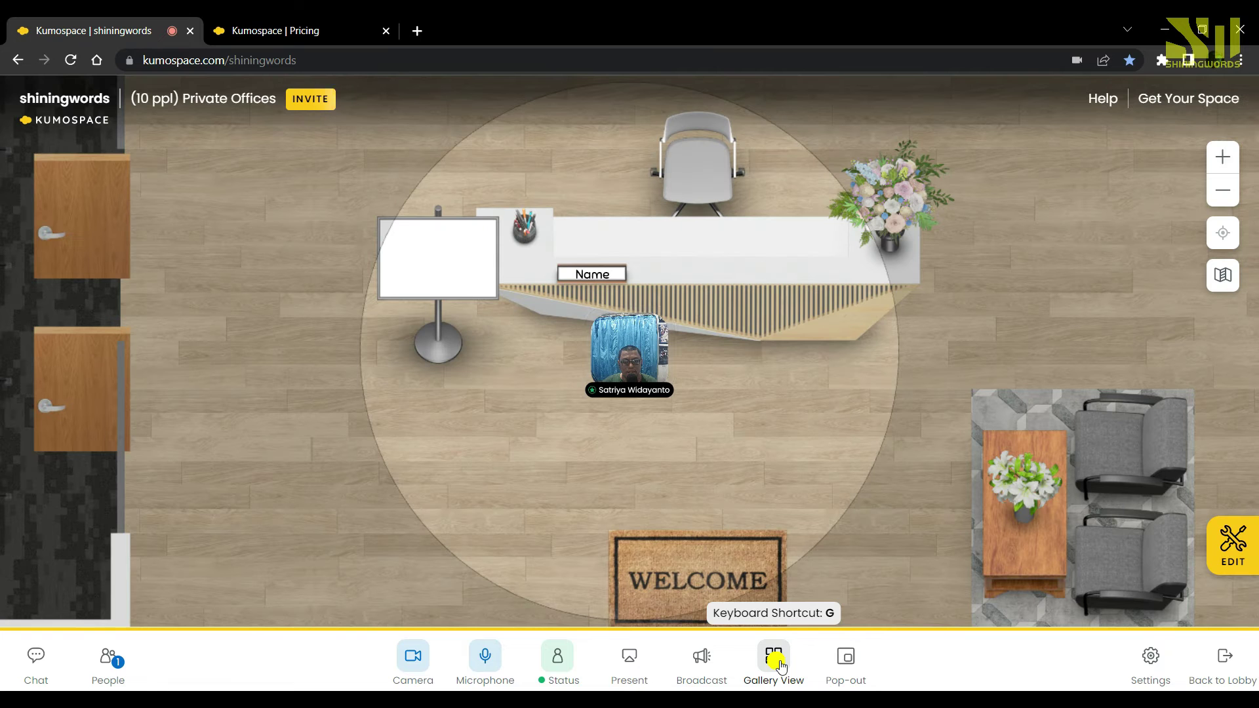
Step: Show the camera video in a pop-out window while walking the avatar around the reception and lounge, and close the pop-out
left_click(854, 665)
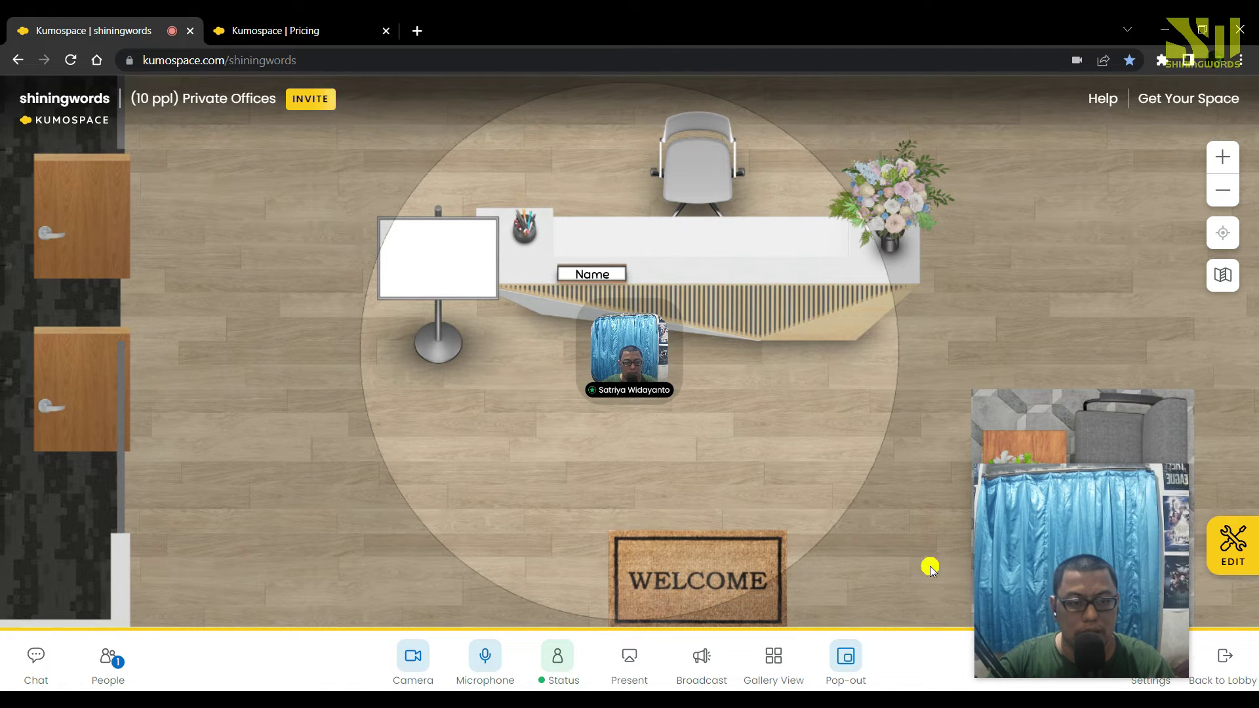
key("Up")
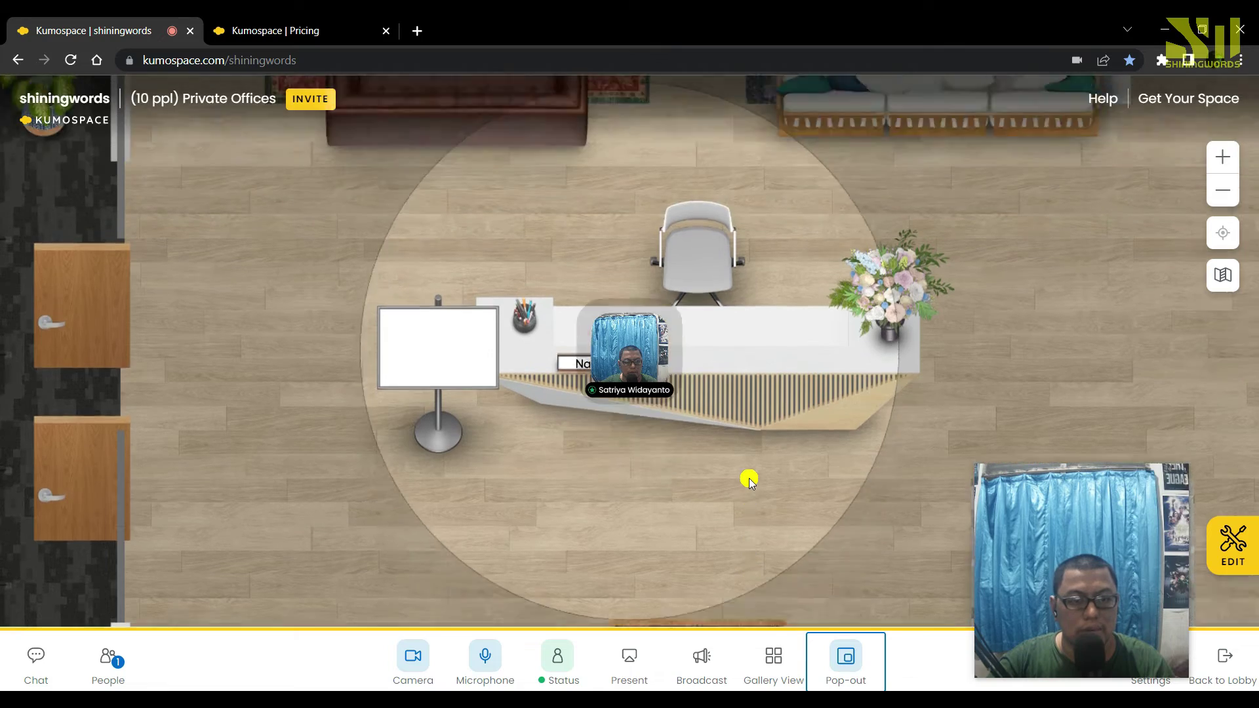
key("Right")
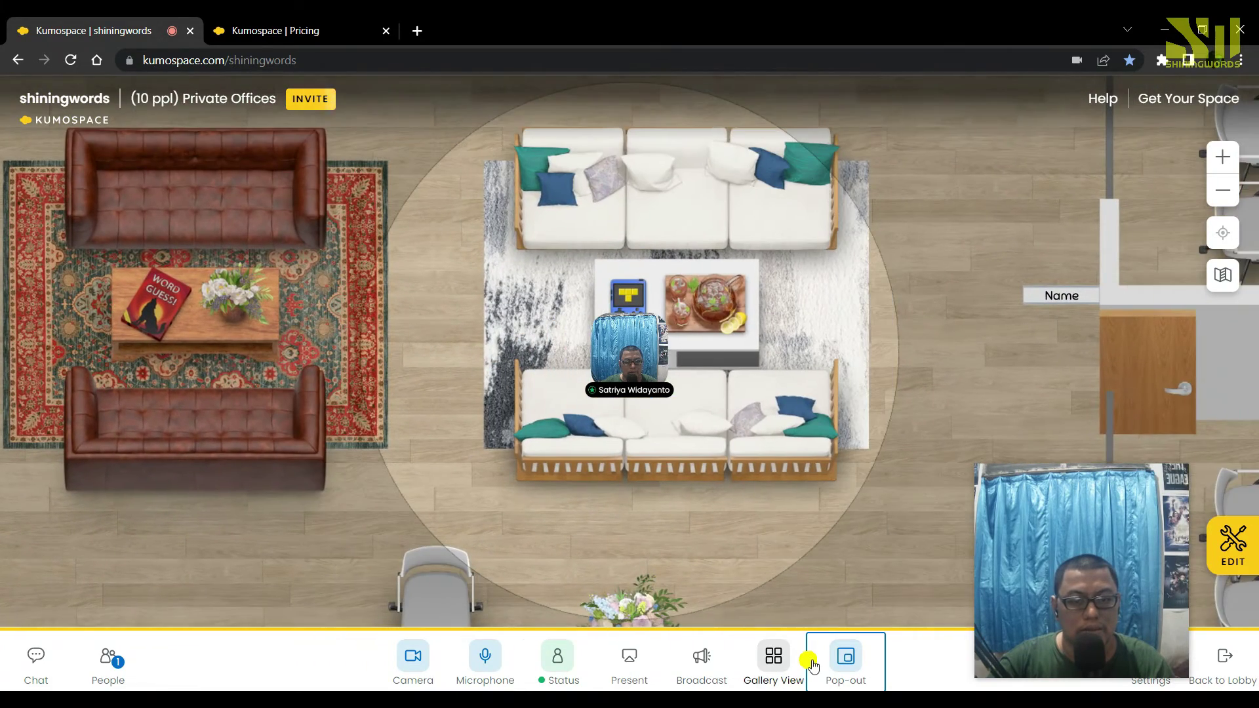
key("Up")
key("Left")
key("Down")
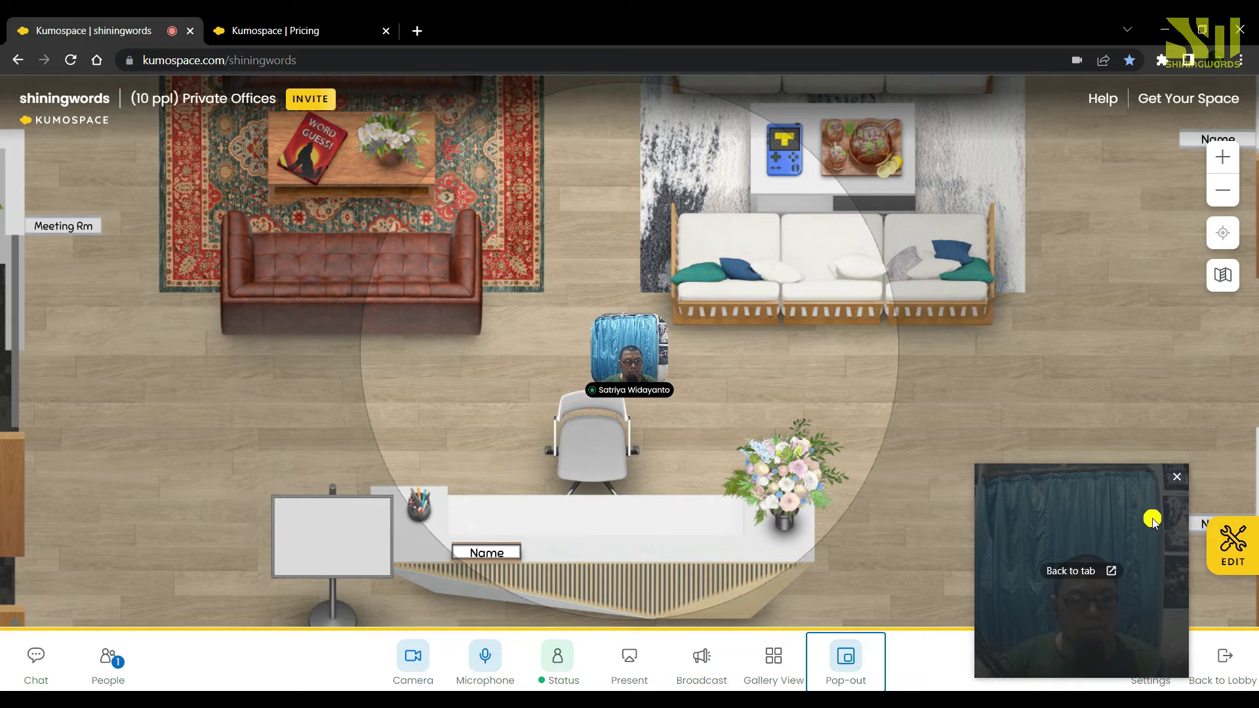
left_click(1182, 484)
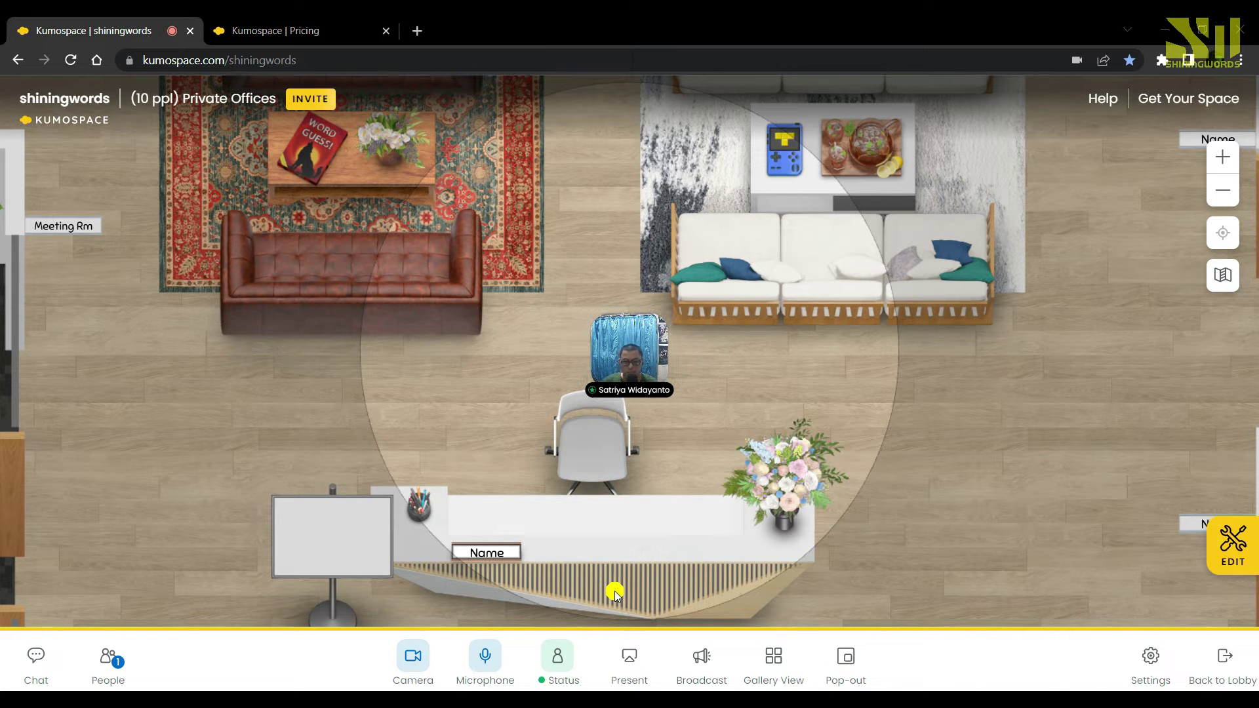
Step: Walk the avatar around the lounge, past the planters and red sofas, and back between the two seating areas
left_click(1087, 485)
key("Up")
key("Right")
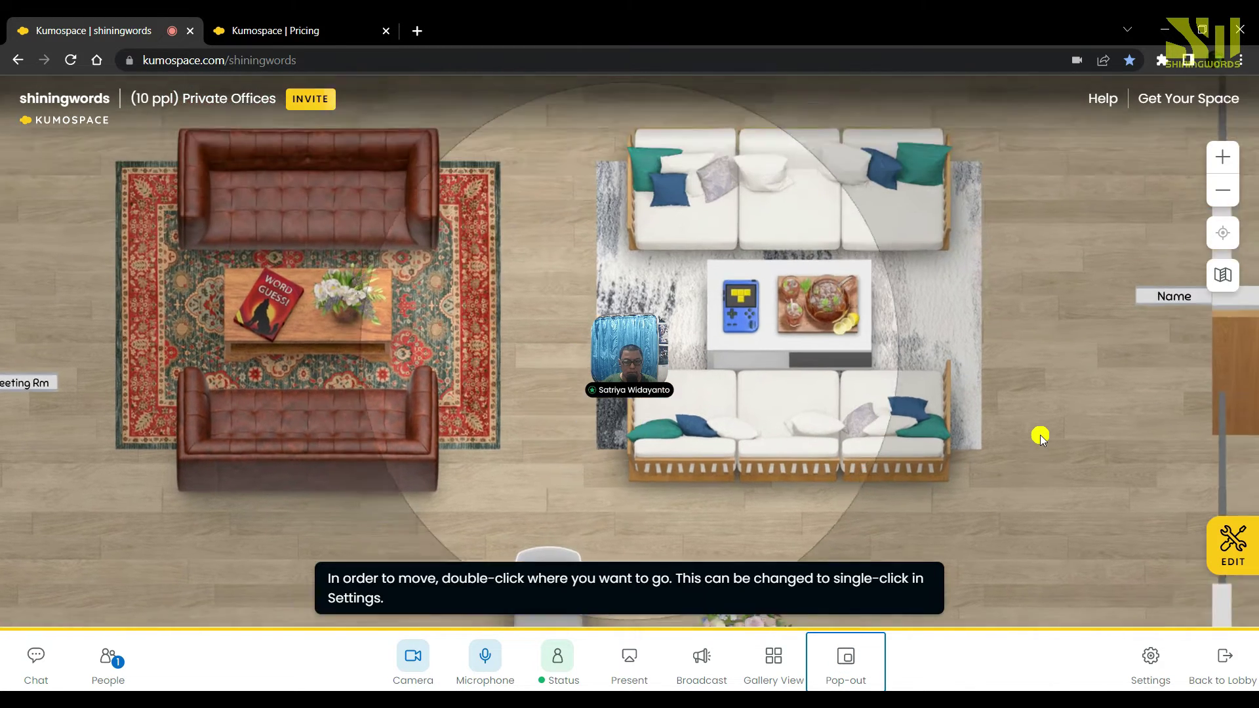
key("Up")
key("Left")
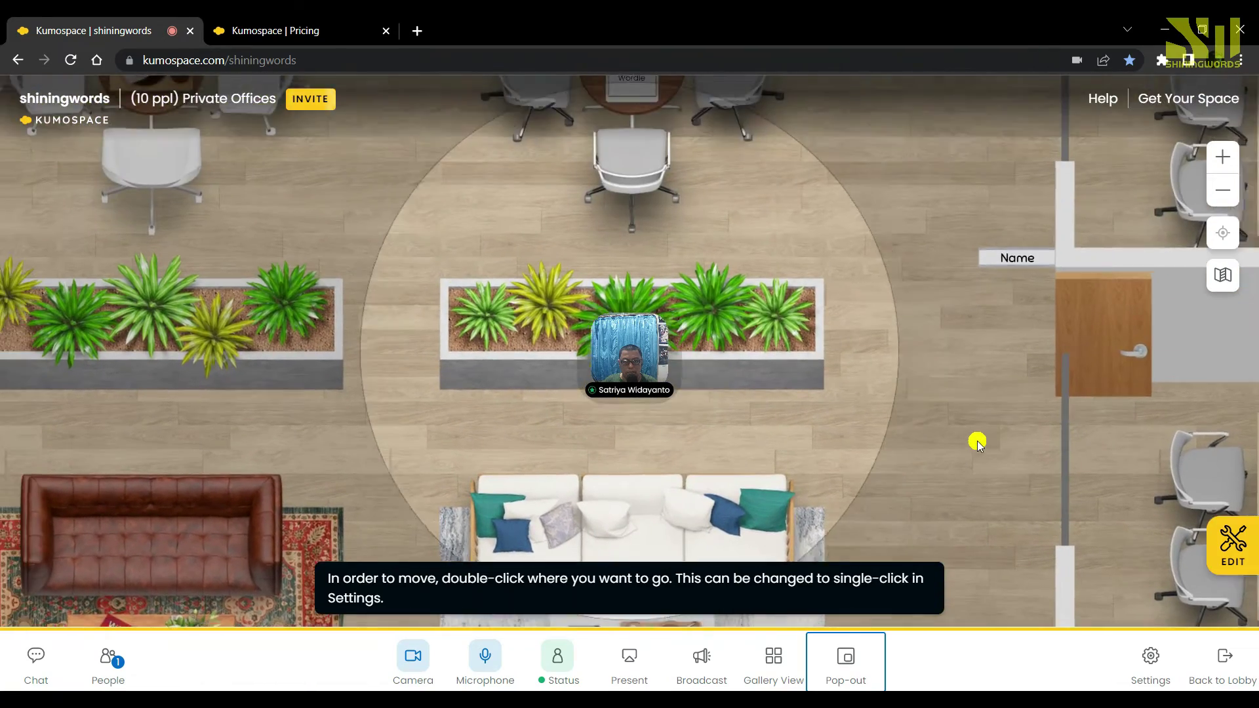
key("Down")
key("Left")
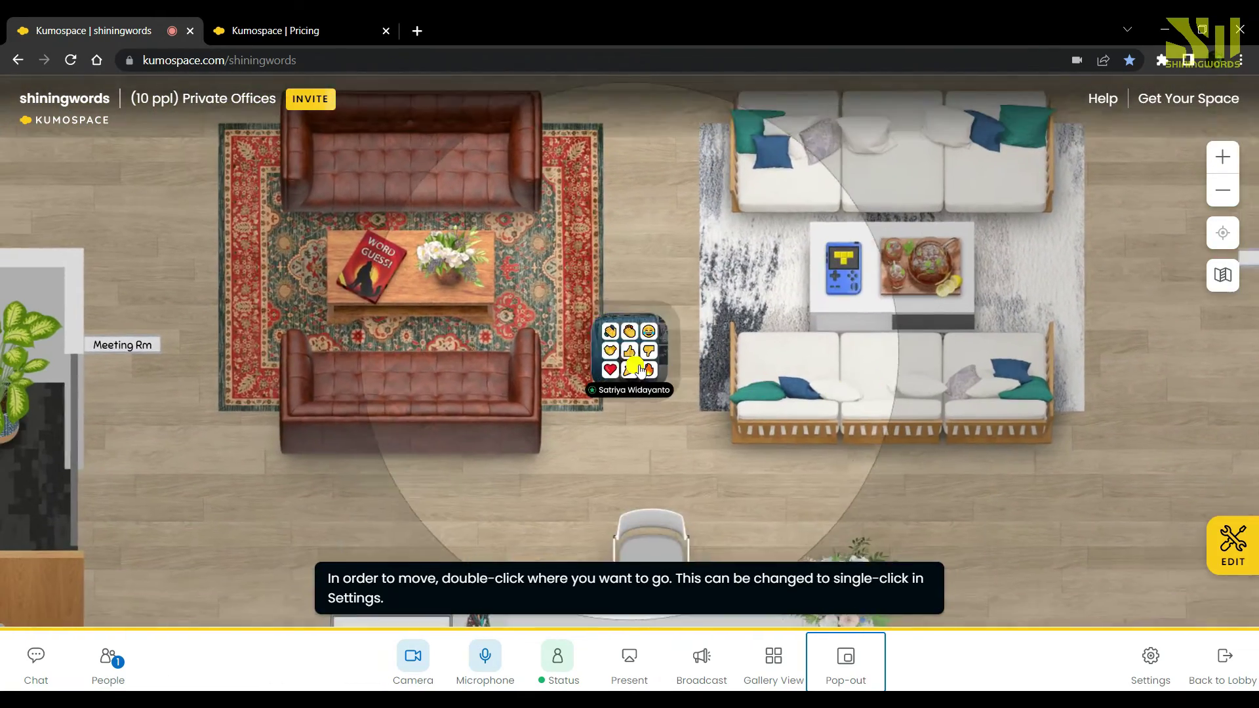
key("Up")
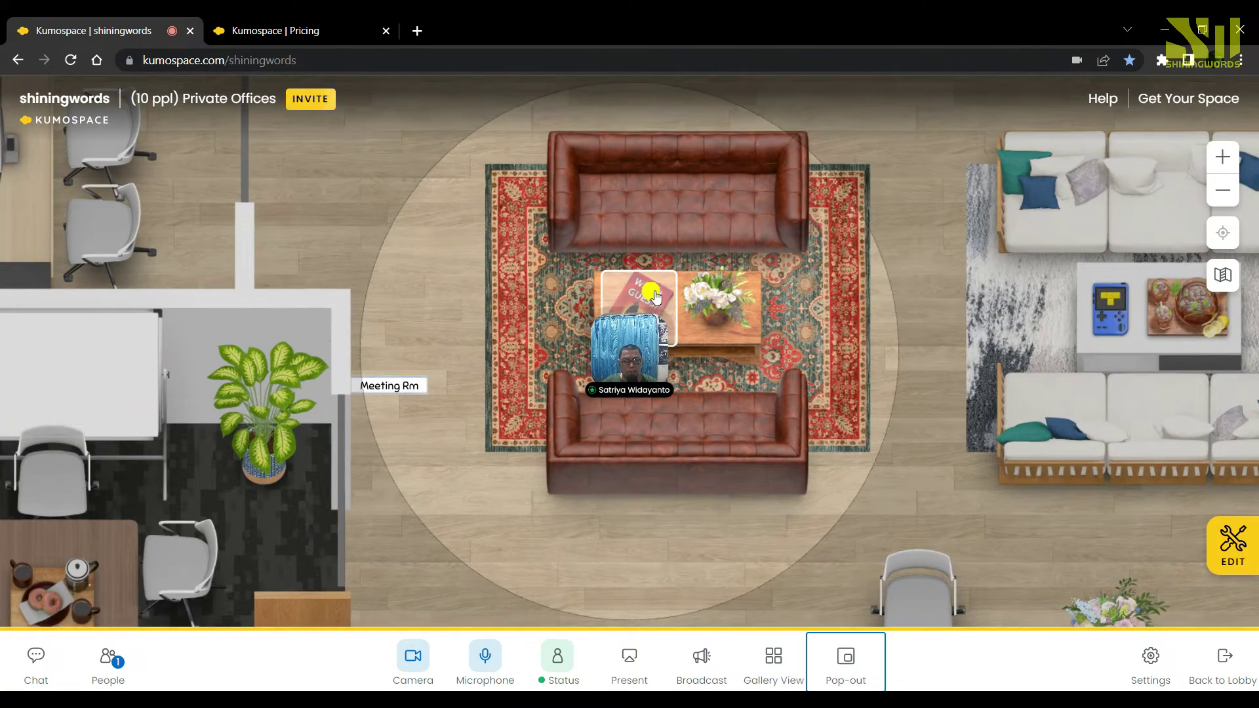
key("Down")
key("Right")
key("Up")
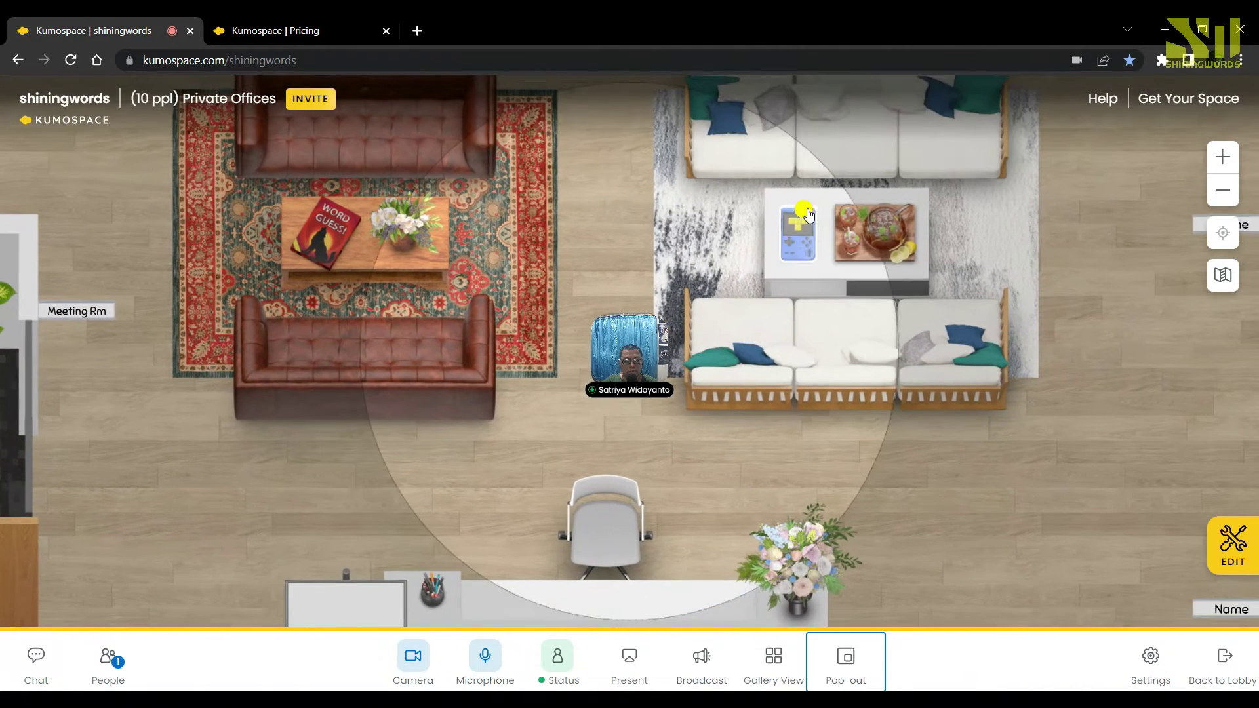
Step: Open the Puzzle Game from the handheld console on the white coffee table, look through its play screen, and close it
left_click(732, 355)
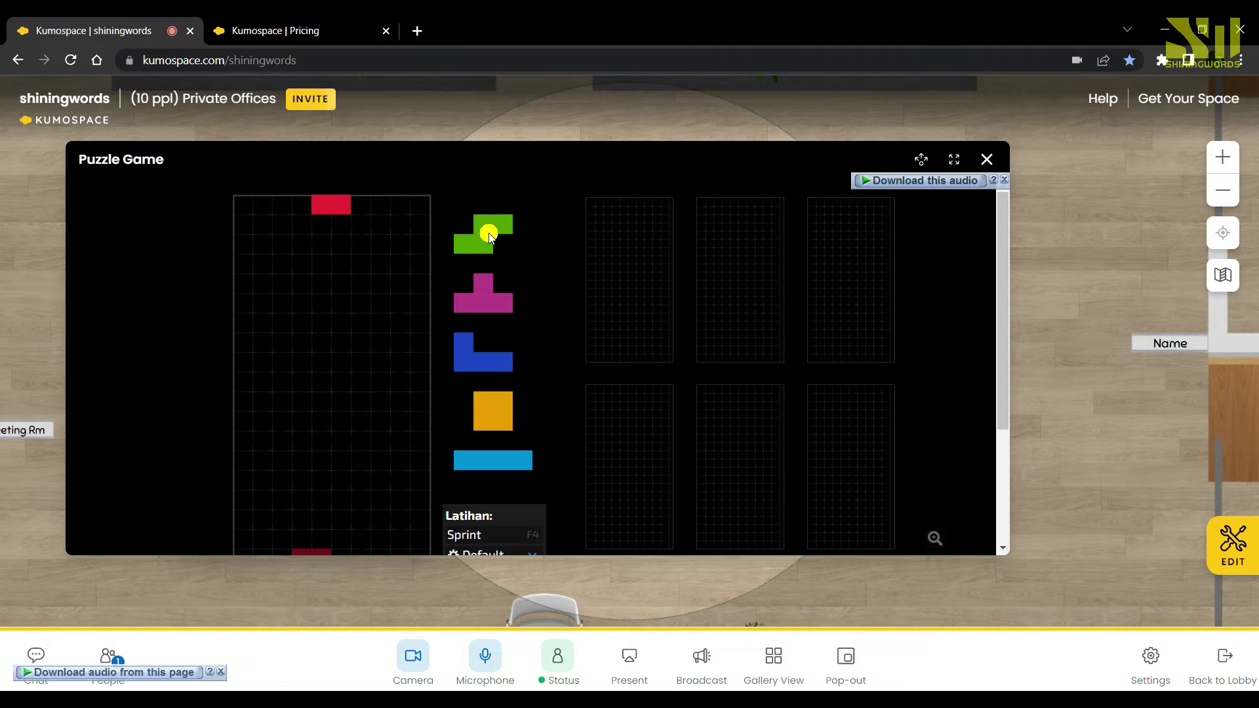
scroll(436, 328, "down", 3)
scroll(432, 340, "up", 3)
scroll(431, 340, "down", 3)
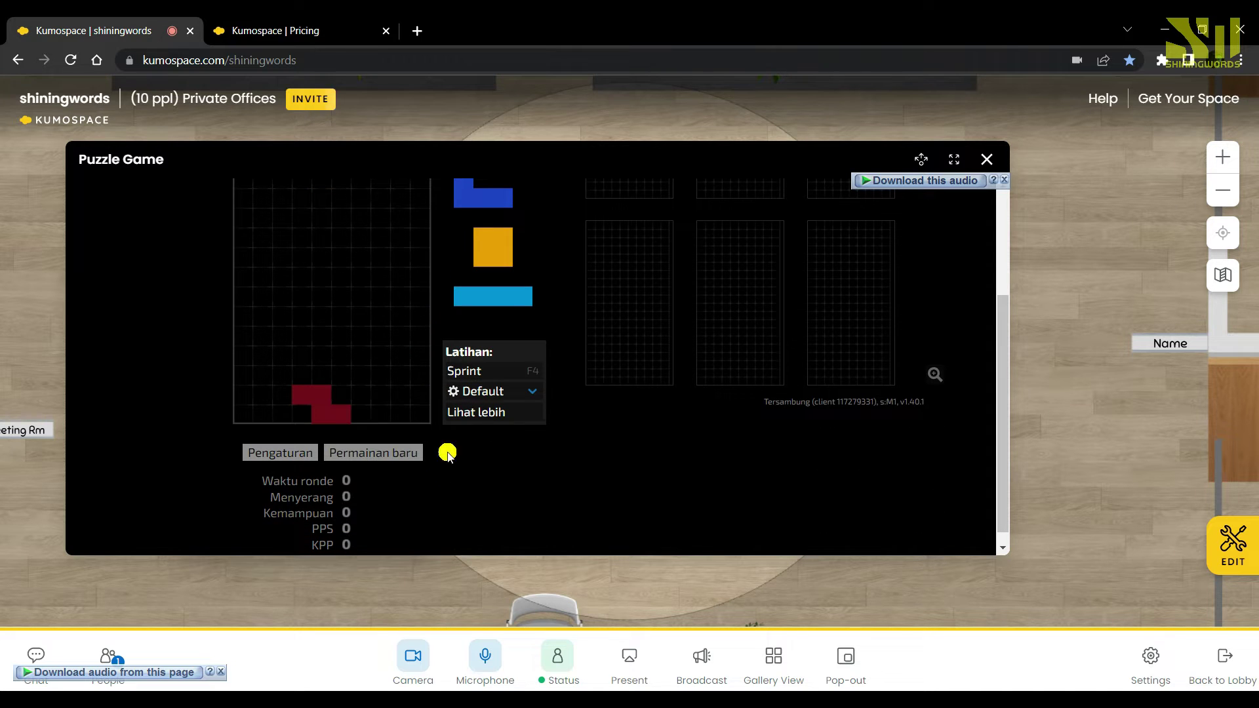
scroll(448, 452, "up", 3)
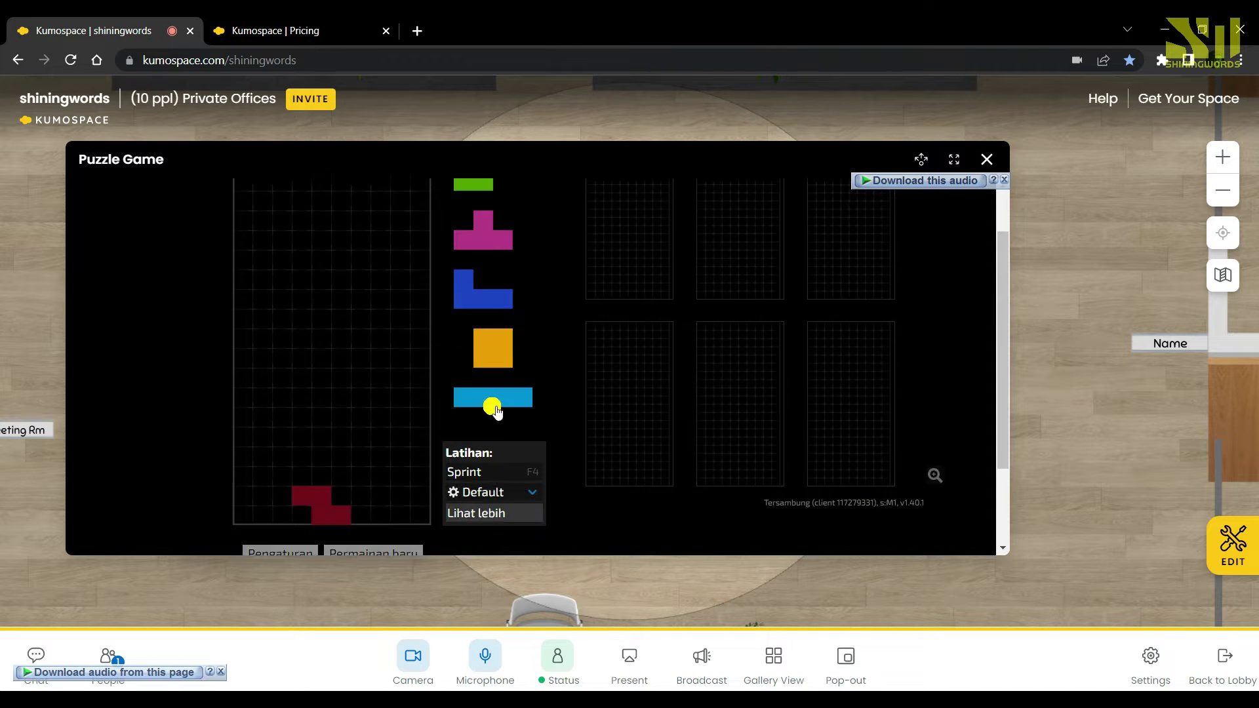
left_click(987, 159)
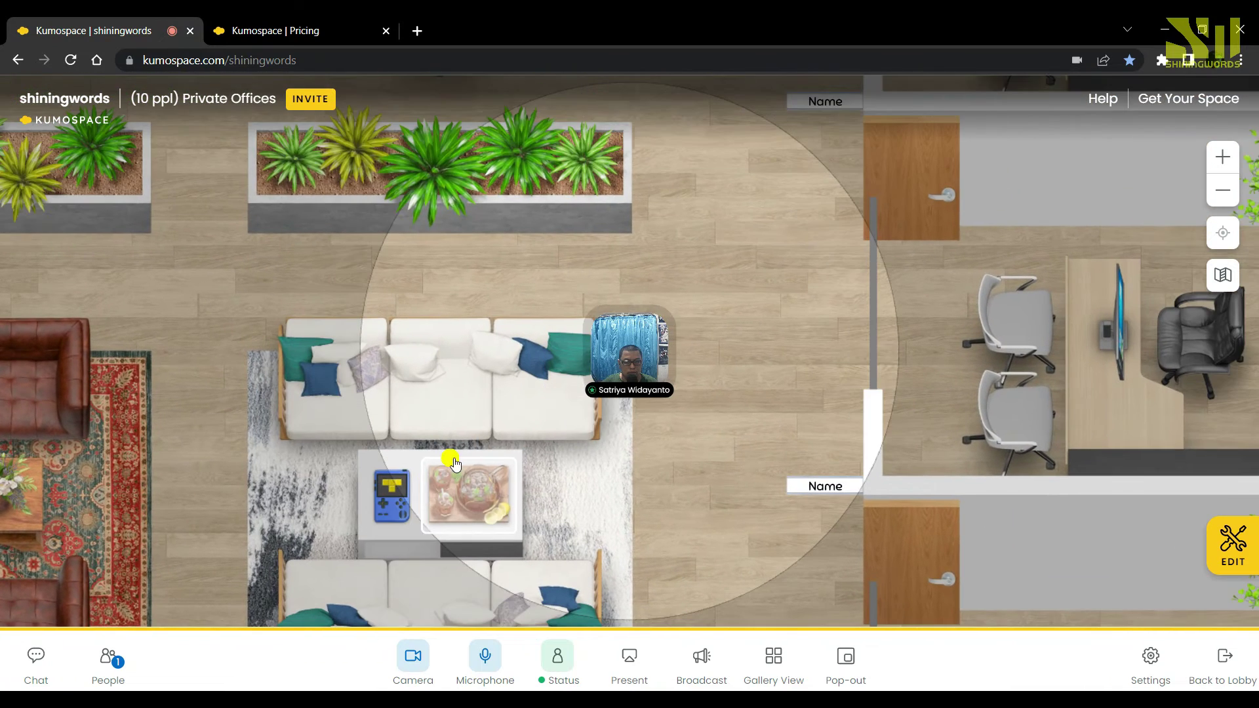
Step: Get the avatar a drink from the tea tray on the white coffee table
left_click(450, 458)
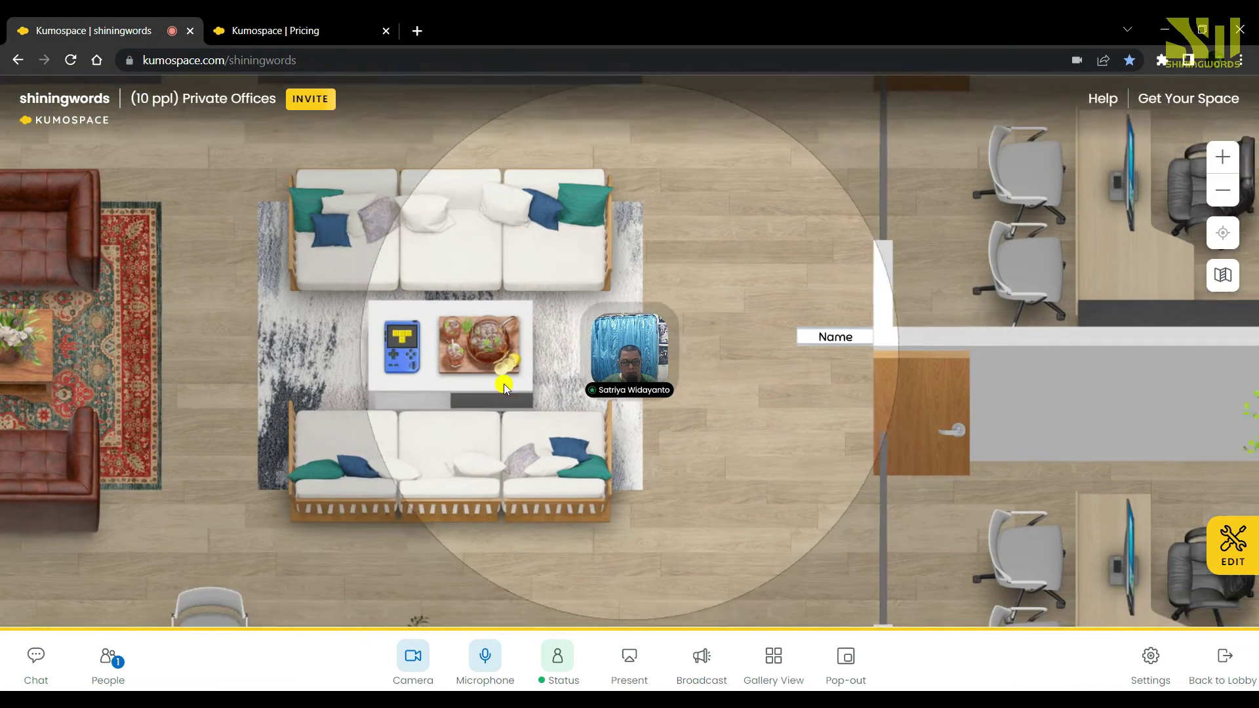
left_click(523, 319)
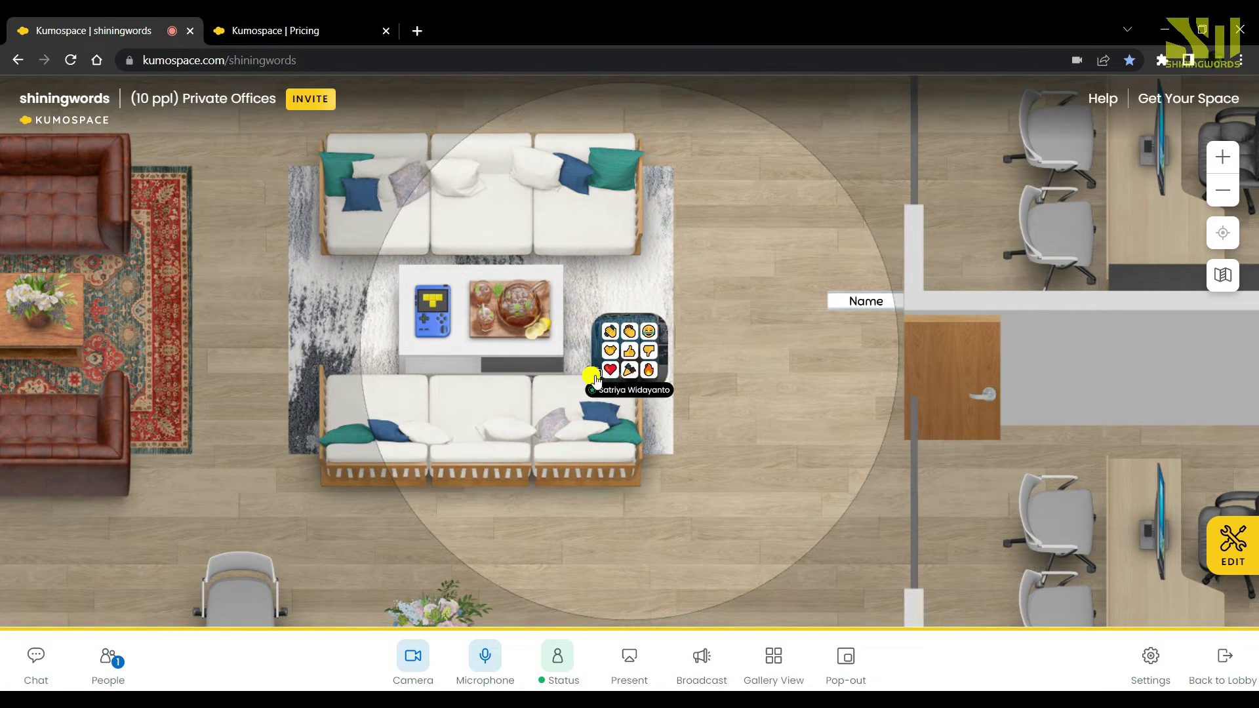
mouse_move(598, 379)
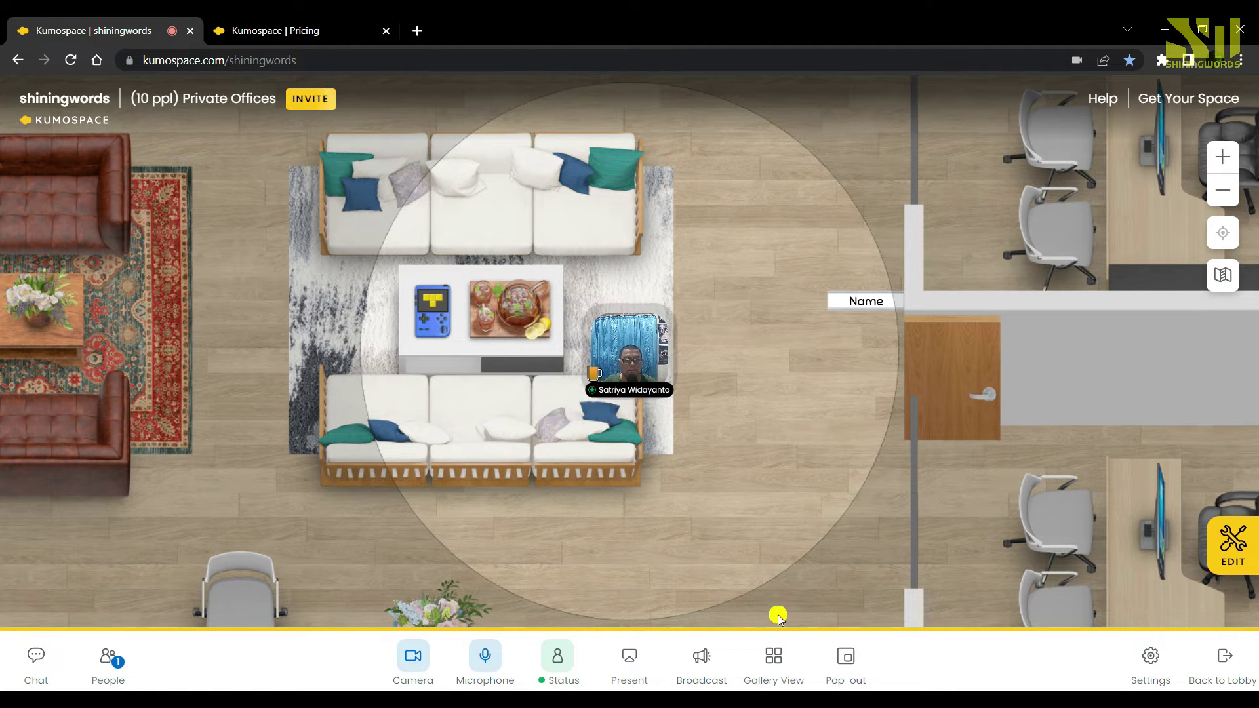
Step: Walk the avatar along the private offices to the one beside the Wordle table and try closing its door from outside
key("Right")
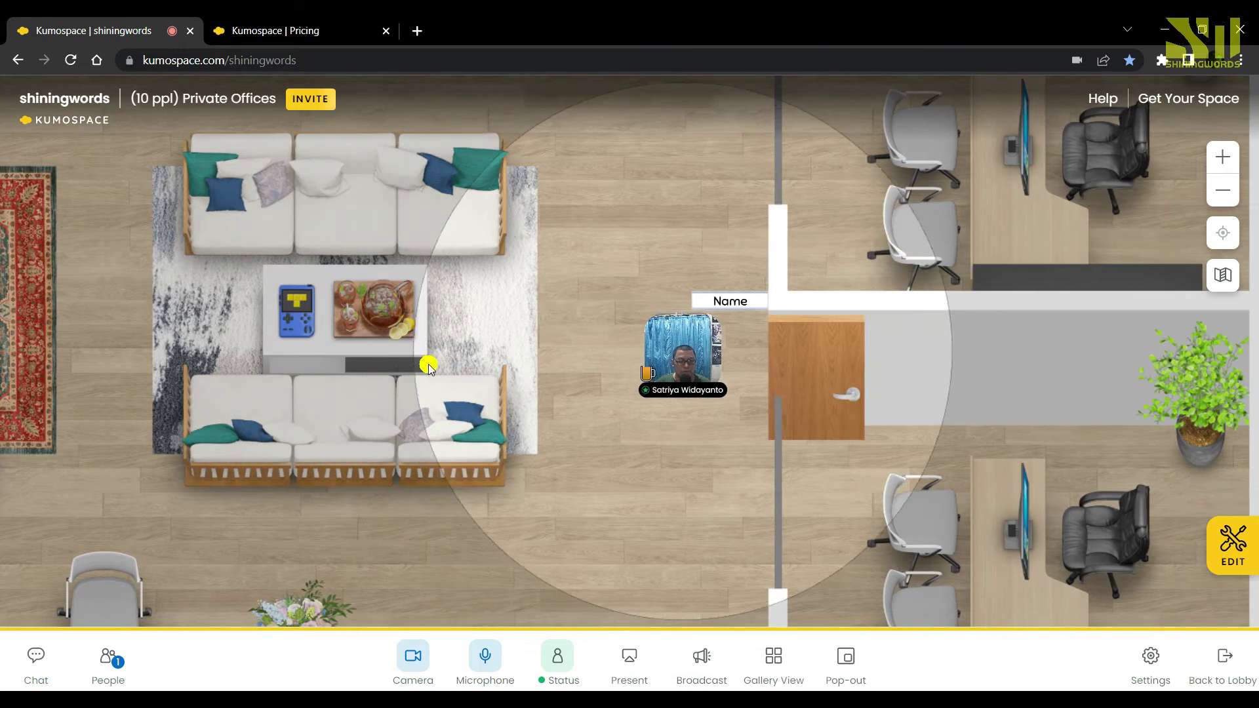
key("Down")
key("Left")
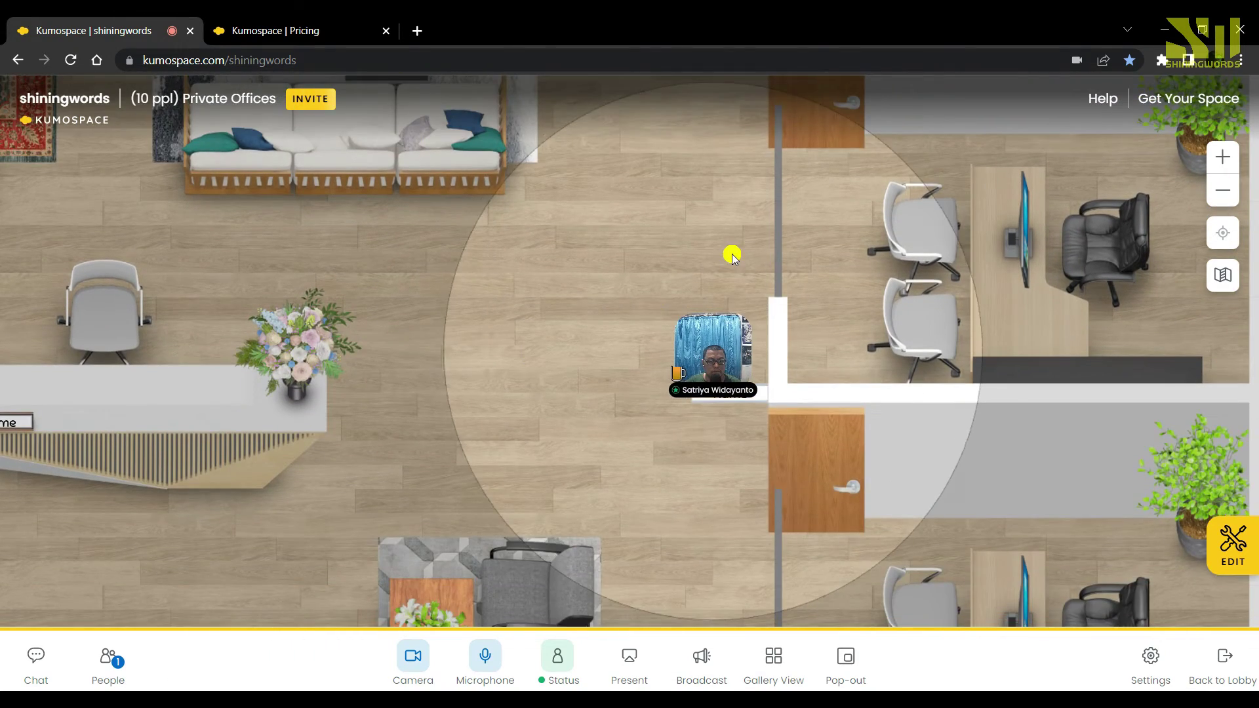
key("Up")
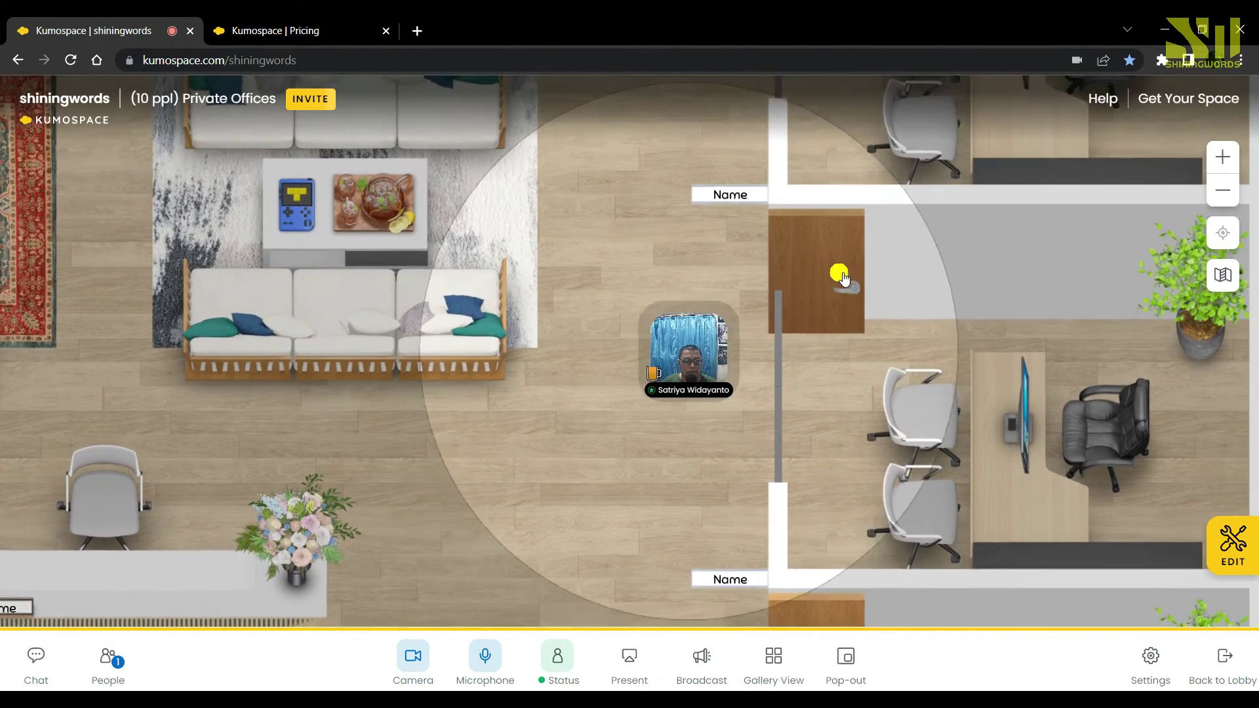
key("Up")
key("Right")
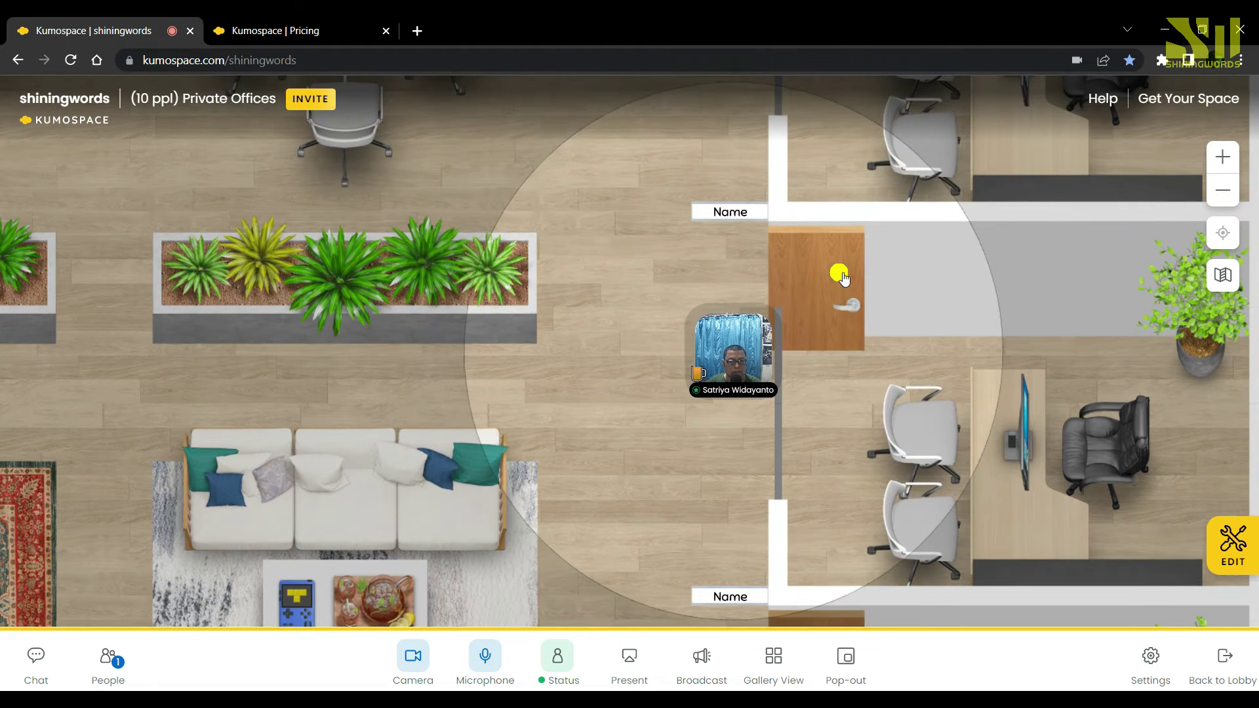
key("Left")
key("Up")
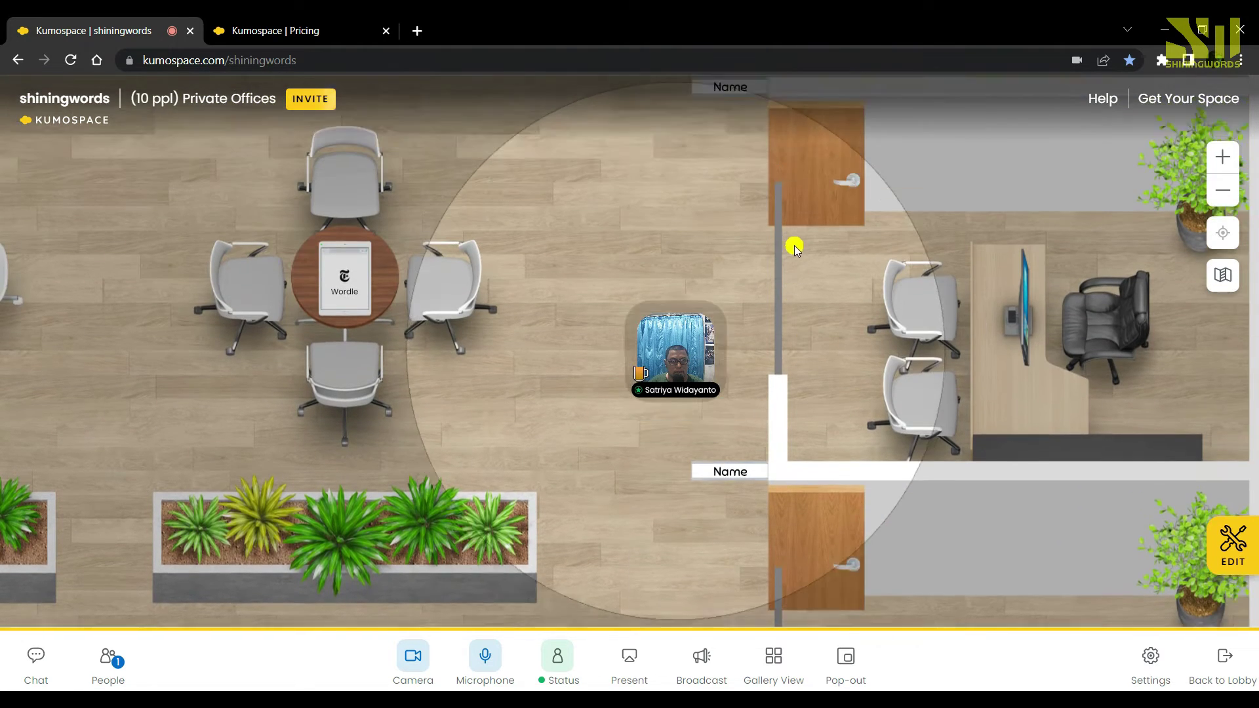
key("Up")
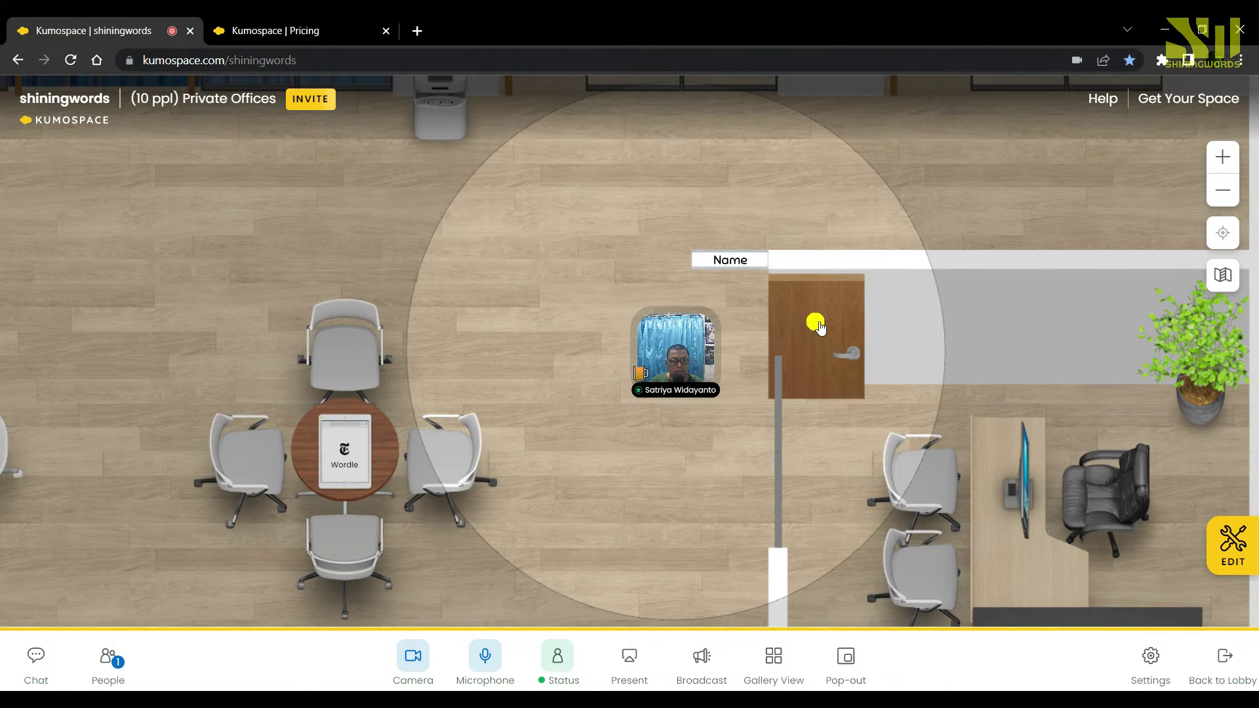
left_click(816, 325)
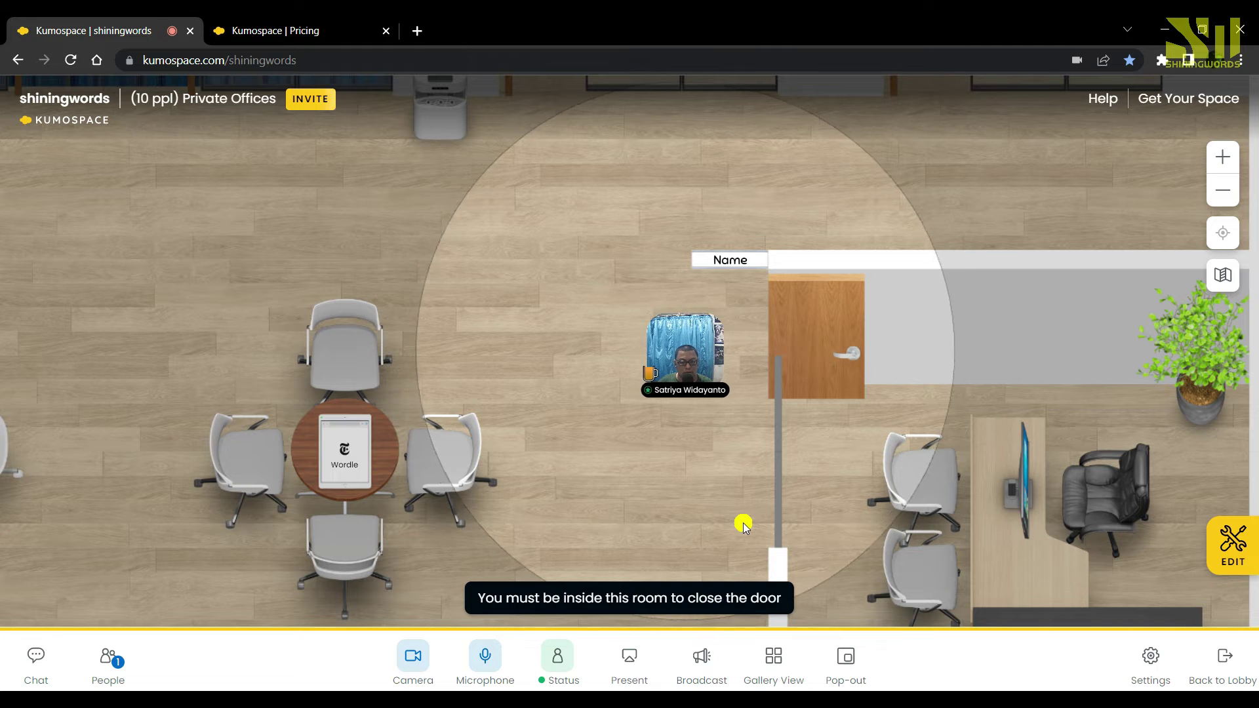
Step: Move the avatar into the private office beside the Wordle table and close the door
key("Right")
key("Right")
key("Down")
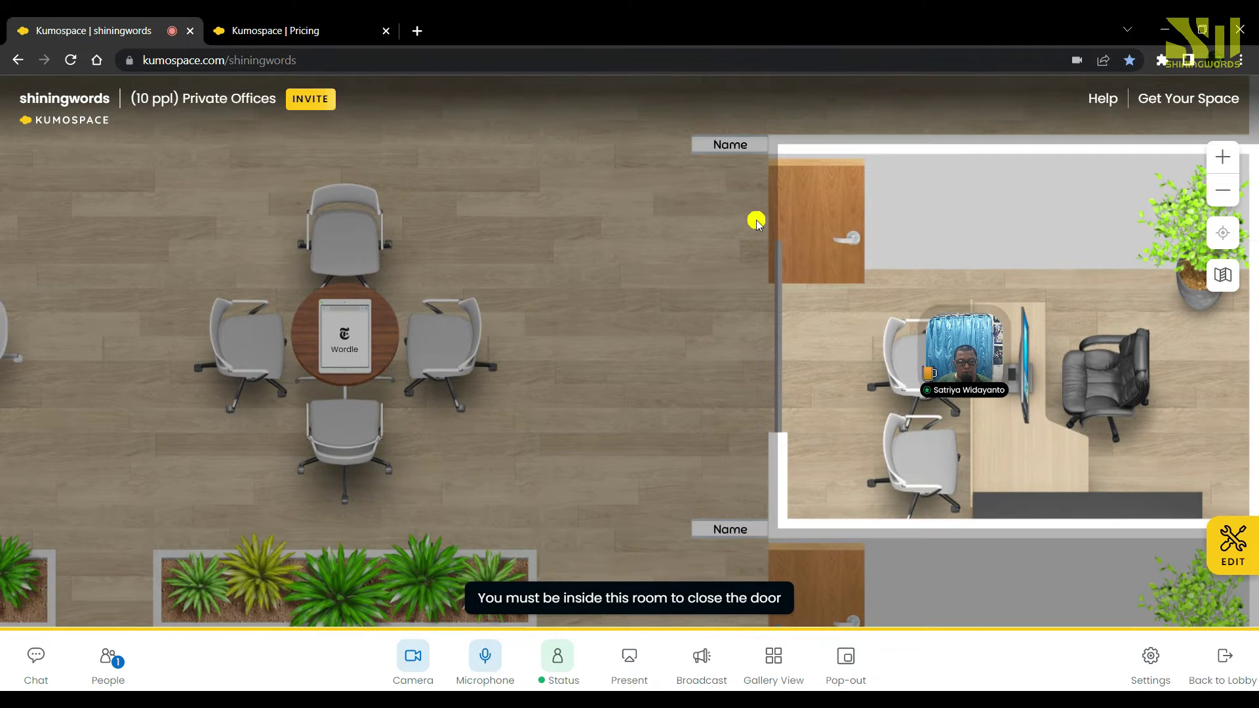
left_click(832, 229)
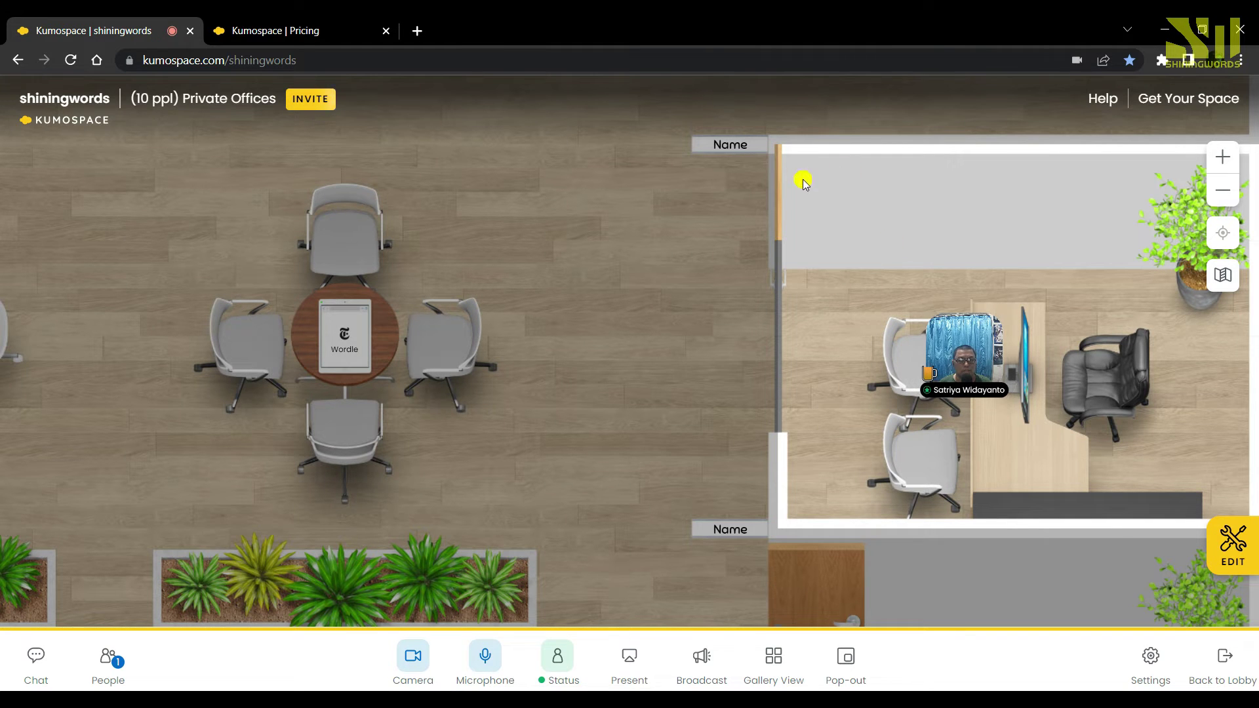
Step: Look over the floor around the closed office and reopen its door
scroll(1026, 356, "down", 3)
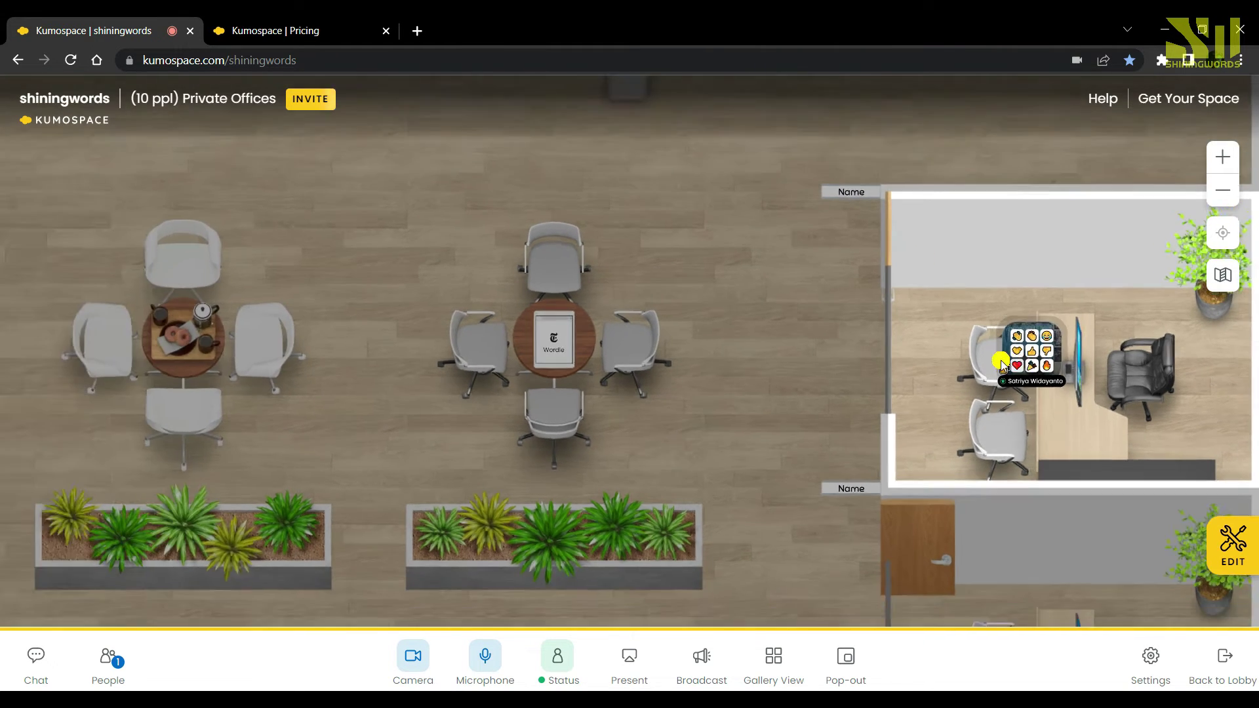
scroll(1001, 363, "down", 3)
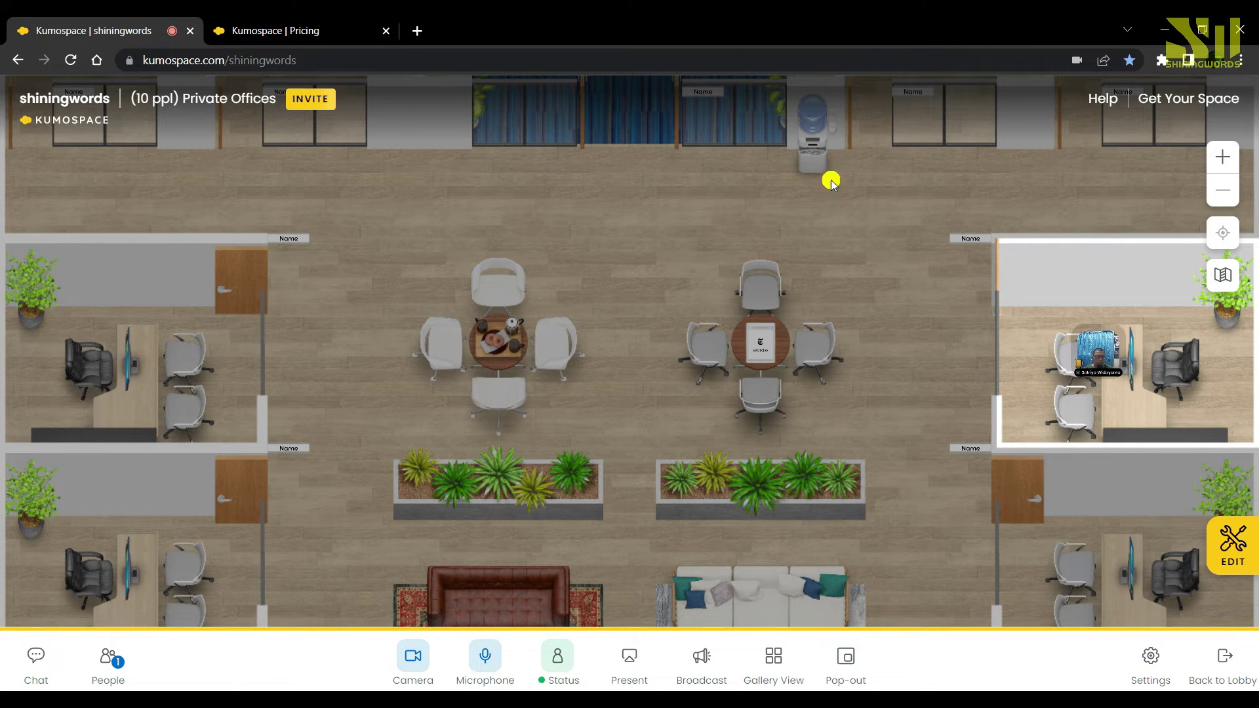
scroll(1114, 316, "up", 5)
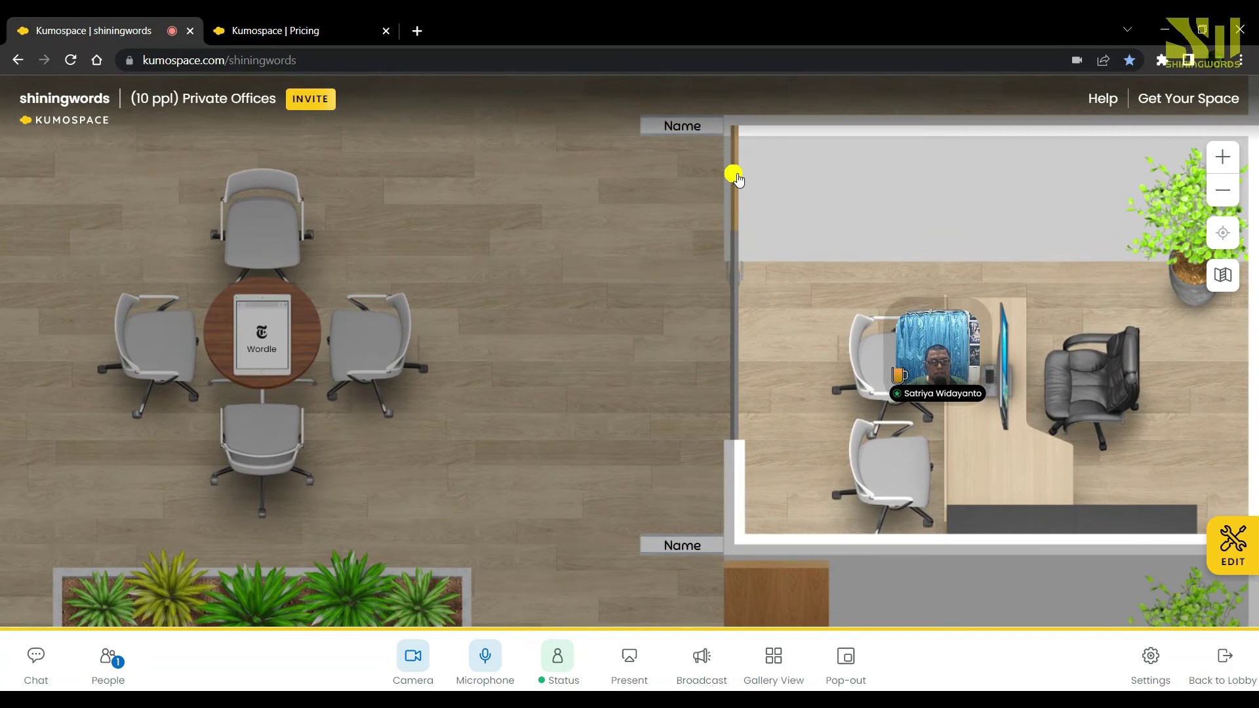
left_click(735, 178)
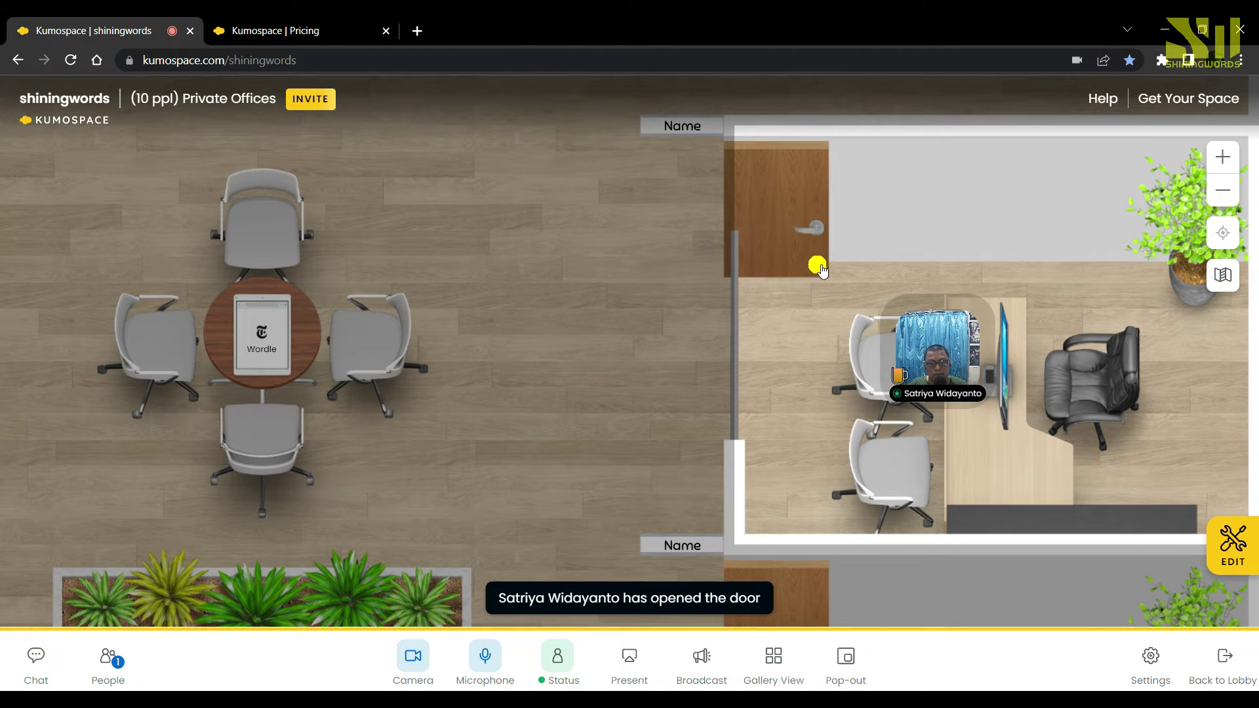
Step: Walk the avatar out of the office, past the water dispenser, into the blue-carpeted meeting room to the pizza on the table
key("Up")
key("Left")
key("Down")
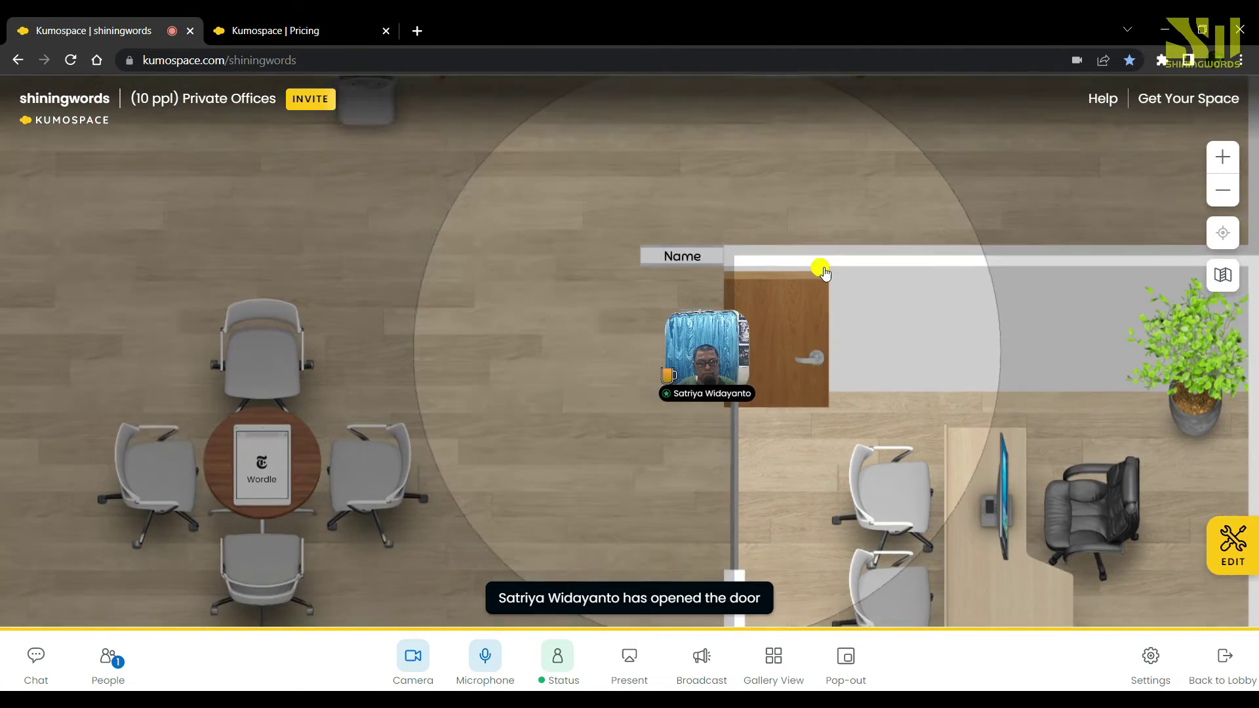
key("Left")
key("Up")
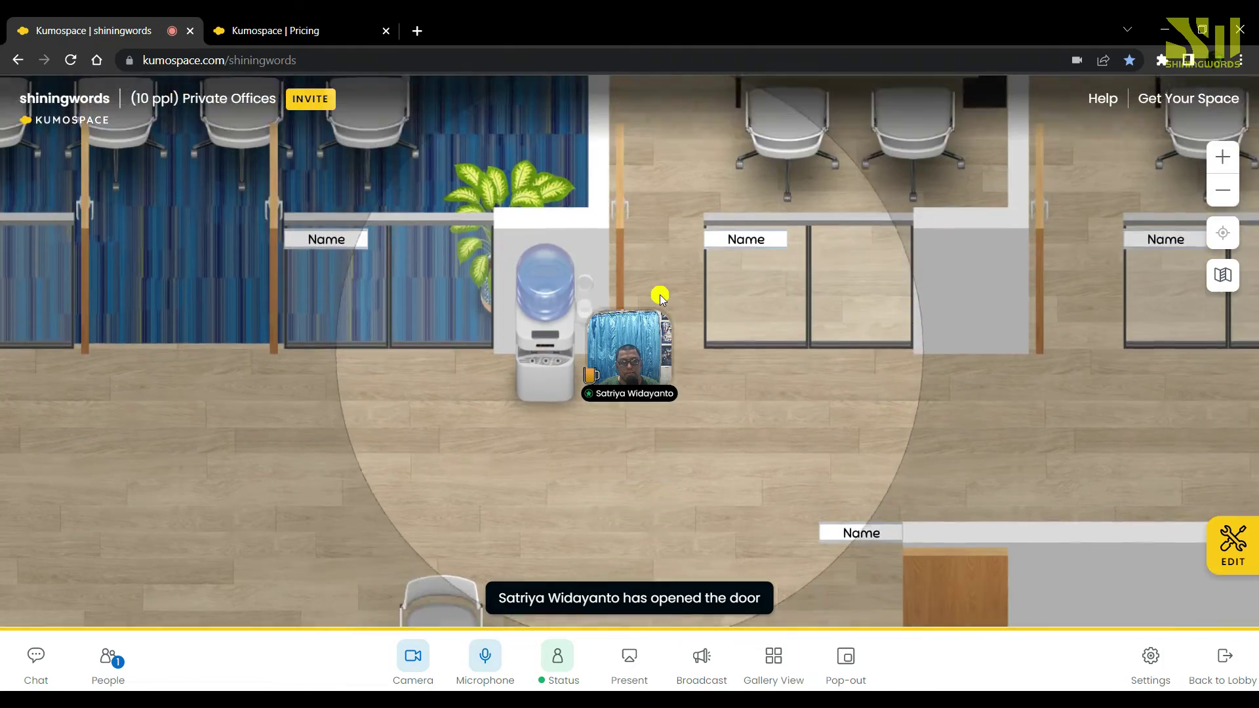
scroll(663, 297, "down", 3)
key("Left")
key("Up")
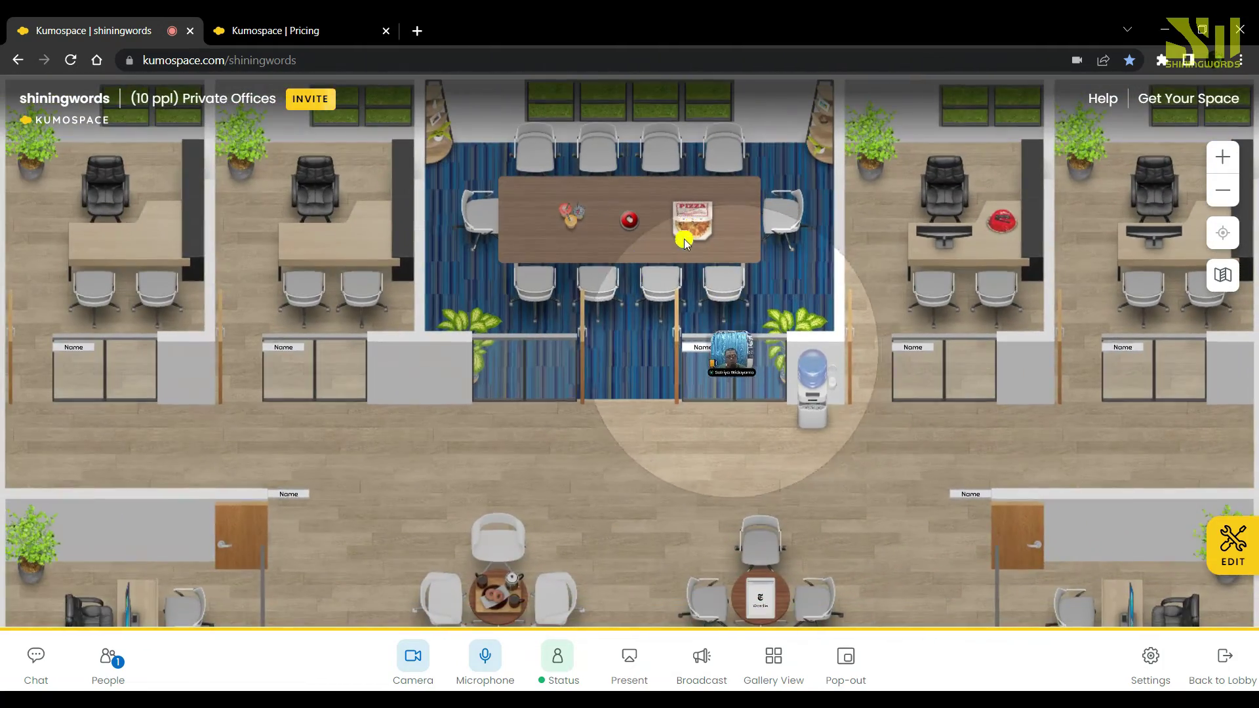
left_click(701, 210)
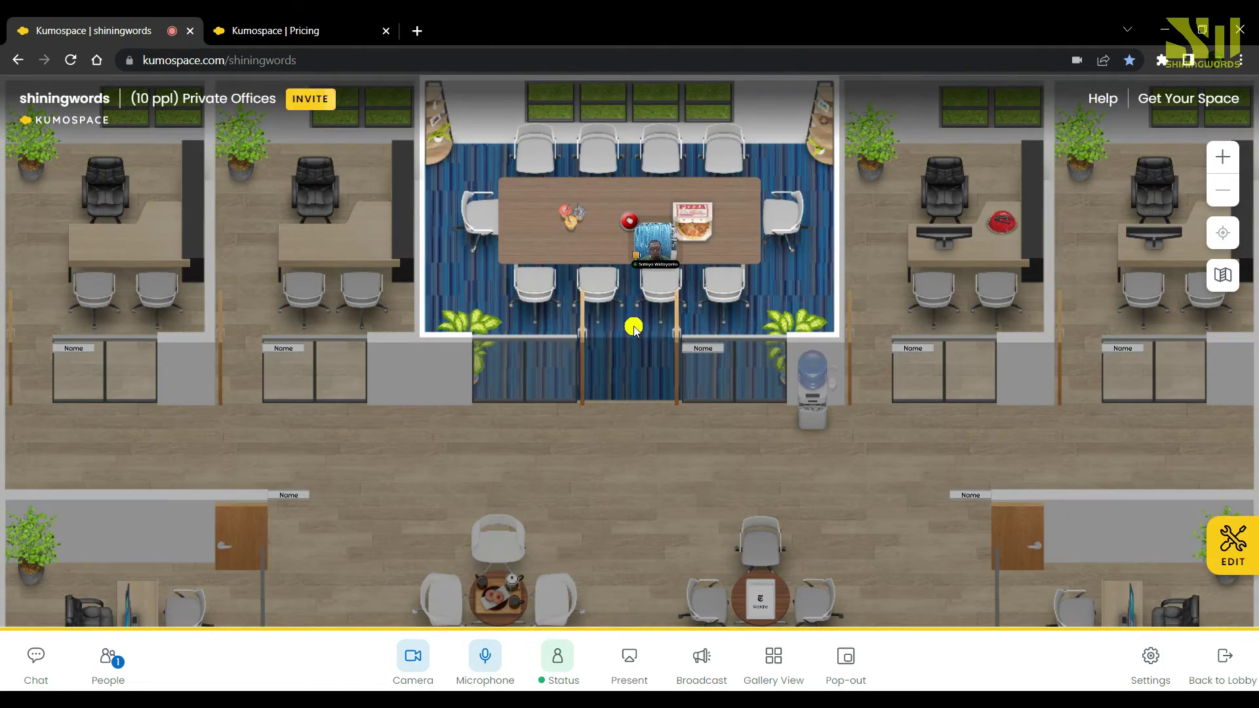
scroll(633, 328, "up", 3)
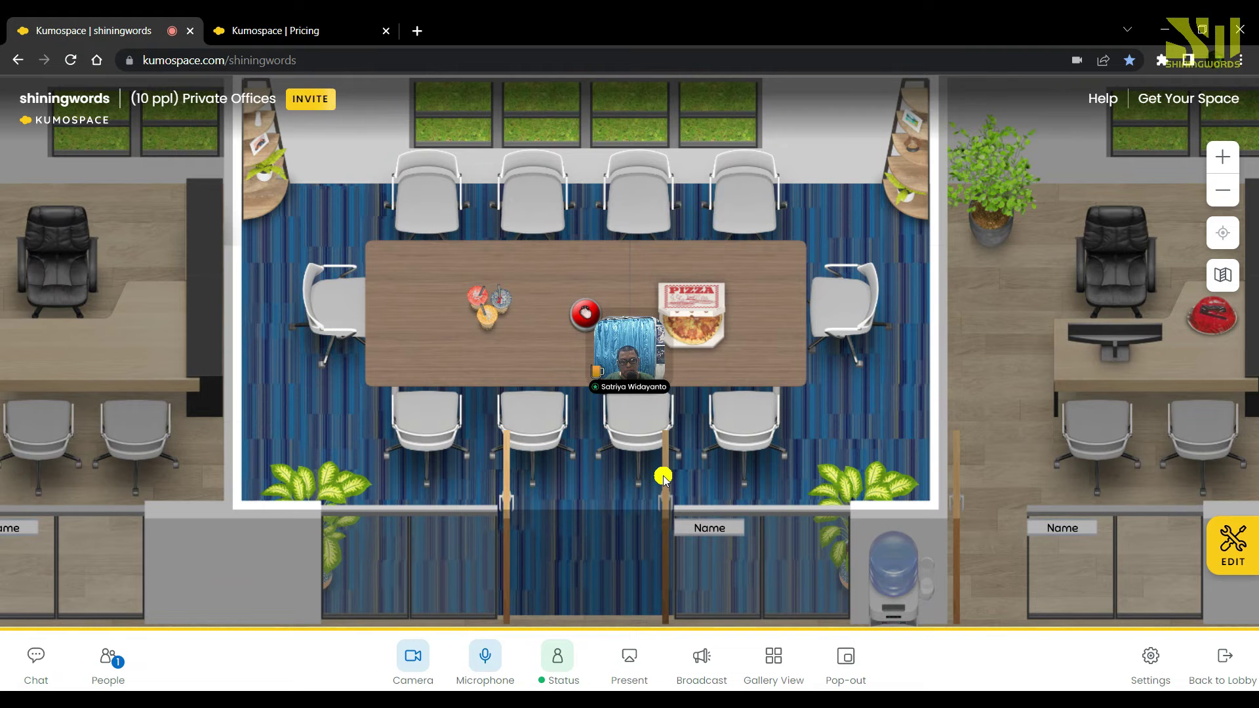
Step: Close the meeting room's double doors, move the avatar down beside them, and open the doors again
left_click(663, 479)
key("Down")
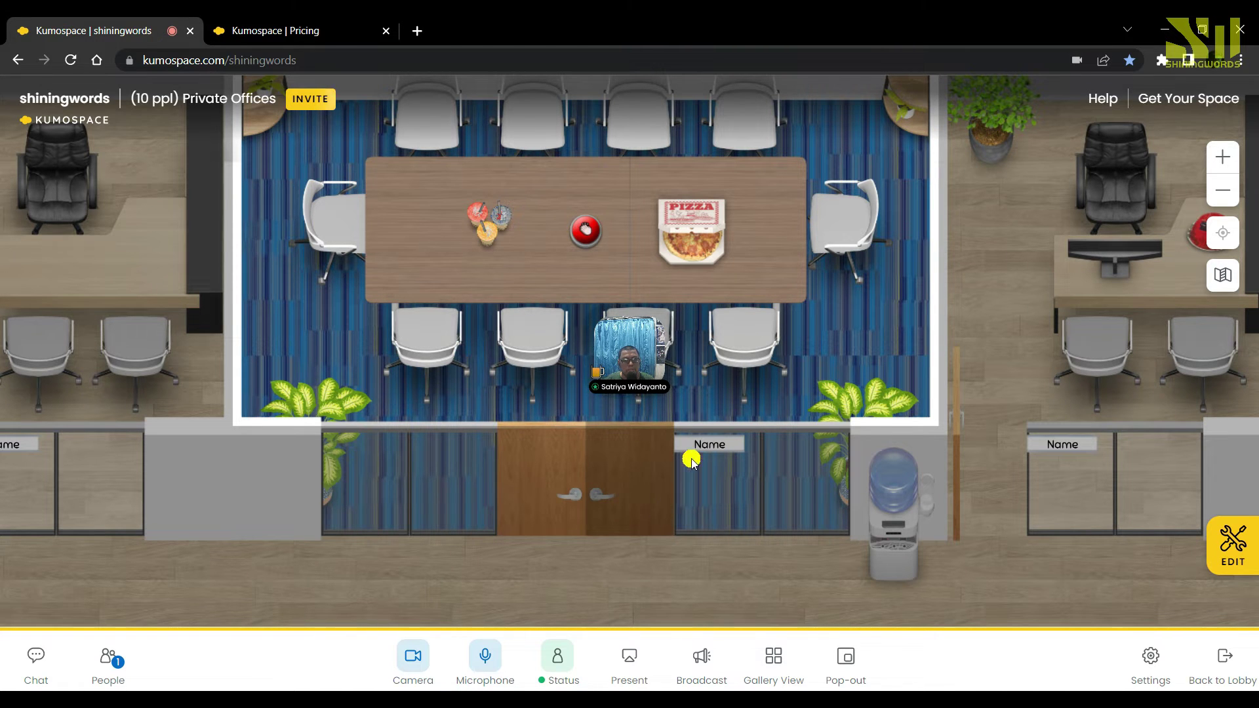
left_click(620, 492)
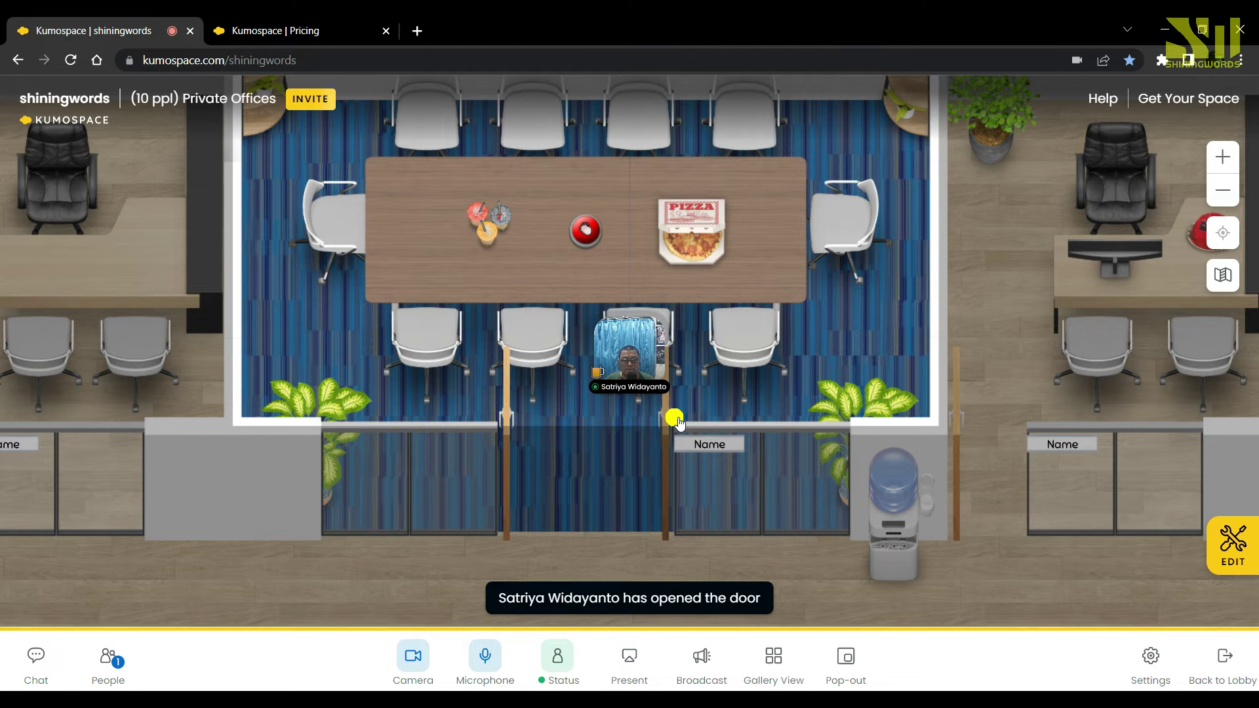
Step: Walk the avatar along the near side of the meeting table and take a slice of pizza
key("Left")
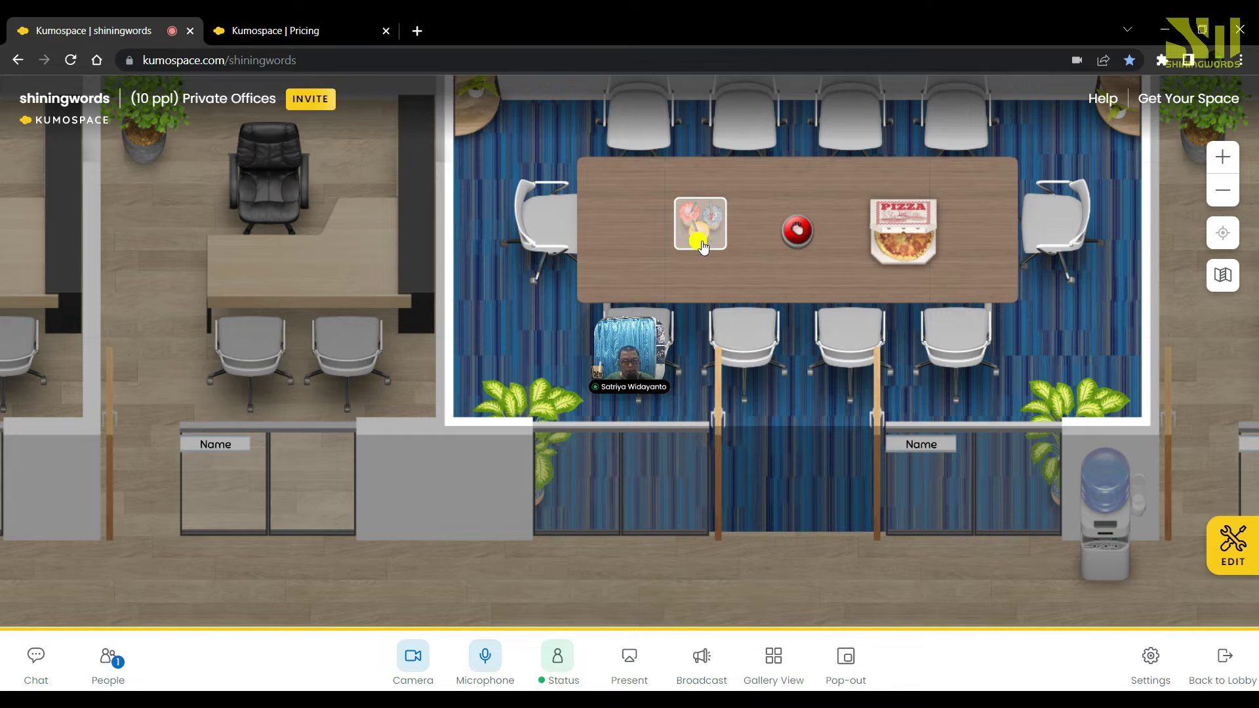
mouse_move(594, 384)
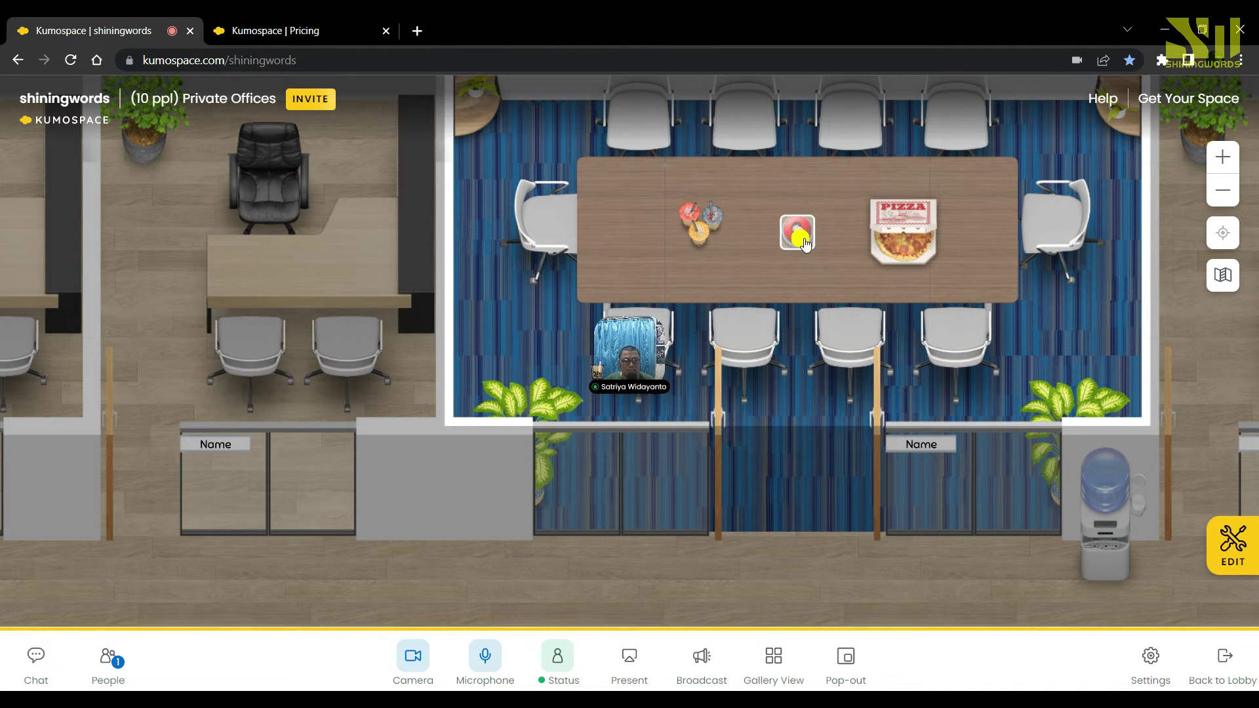
key("Right")
key("Right")
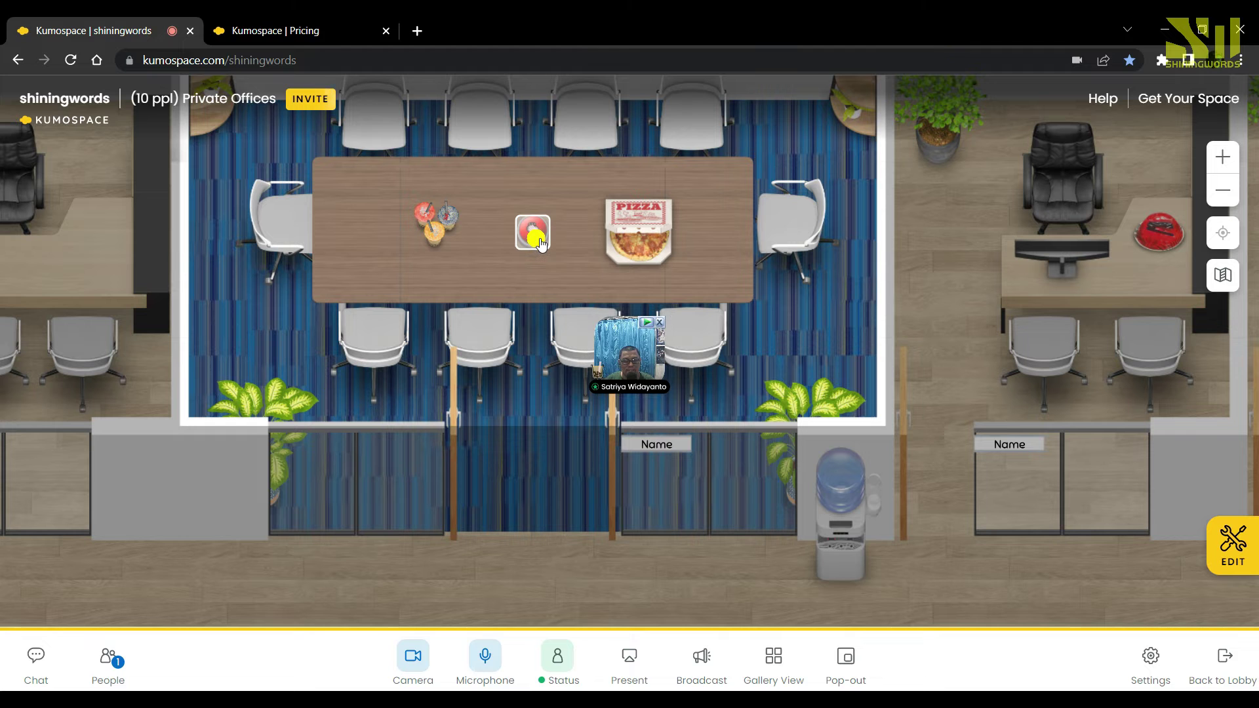
left_click(651, 246)
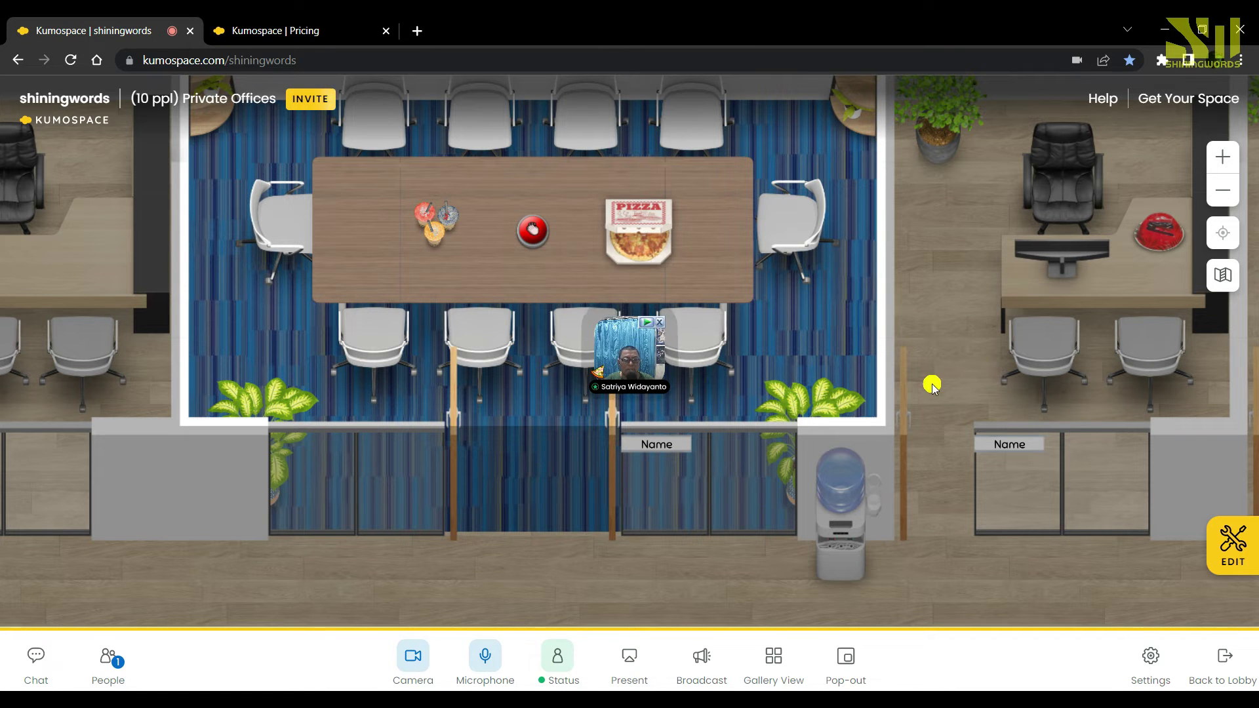
Step: Walk the avatar out of the blue-carpeted meeting room and explore the floor just outside its doorway
key("Left")
key("Down")
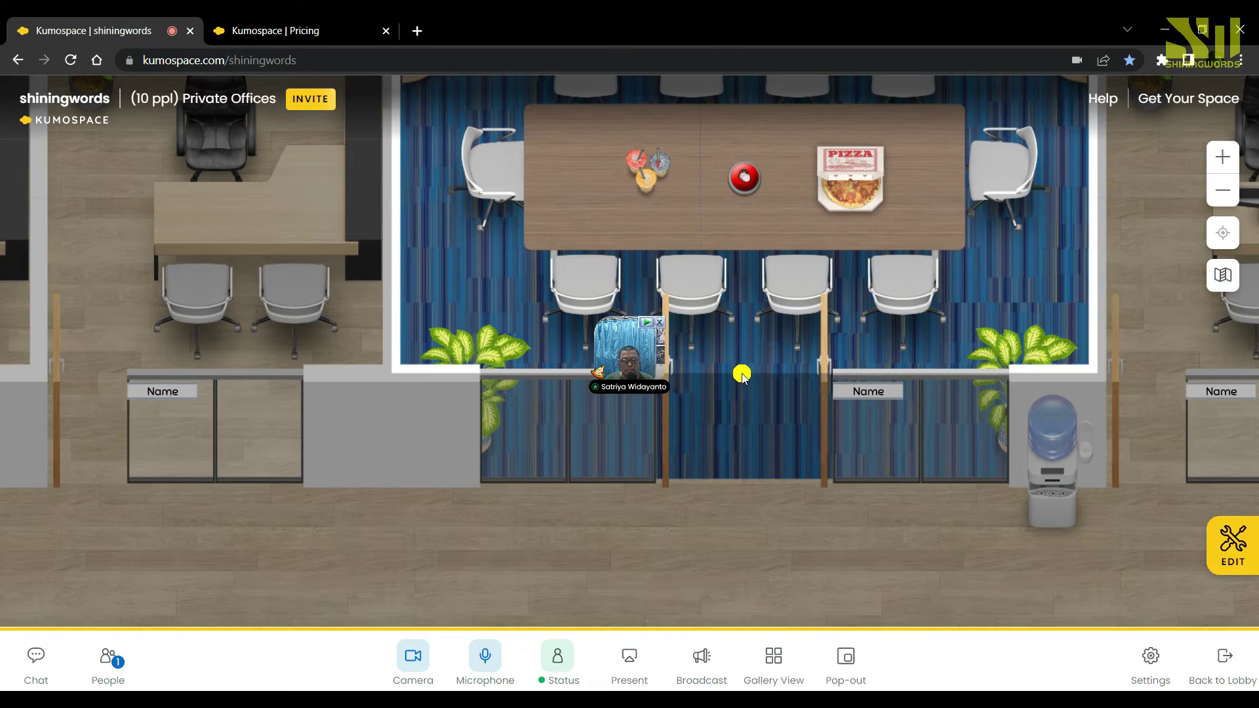
key("Down")
key("Right")
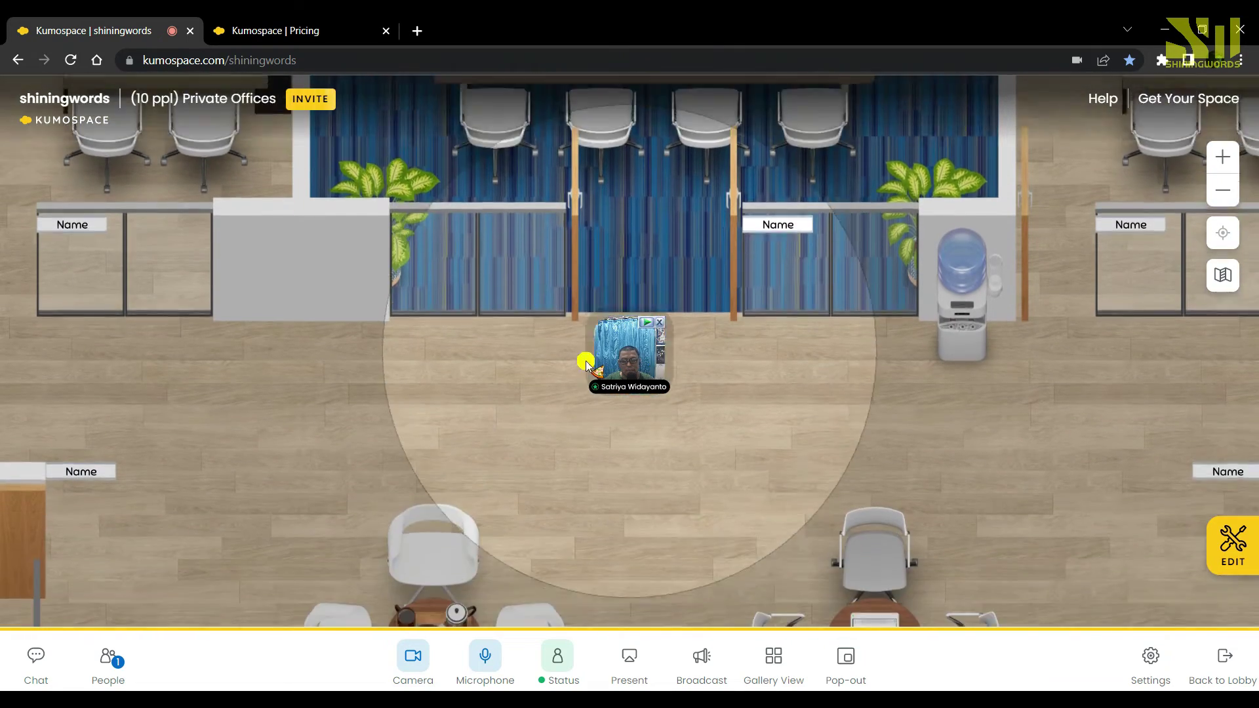
scroll(548, 337, "down", 5)
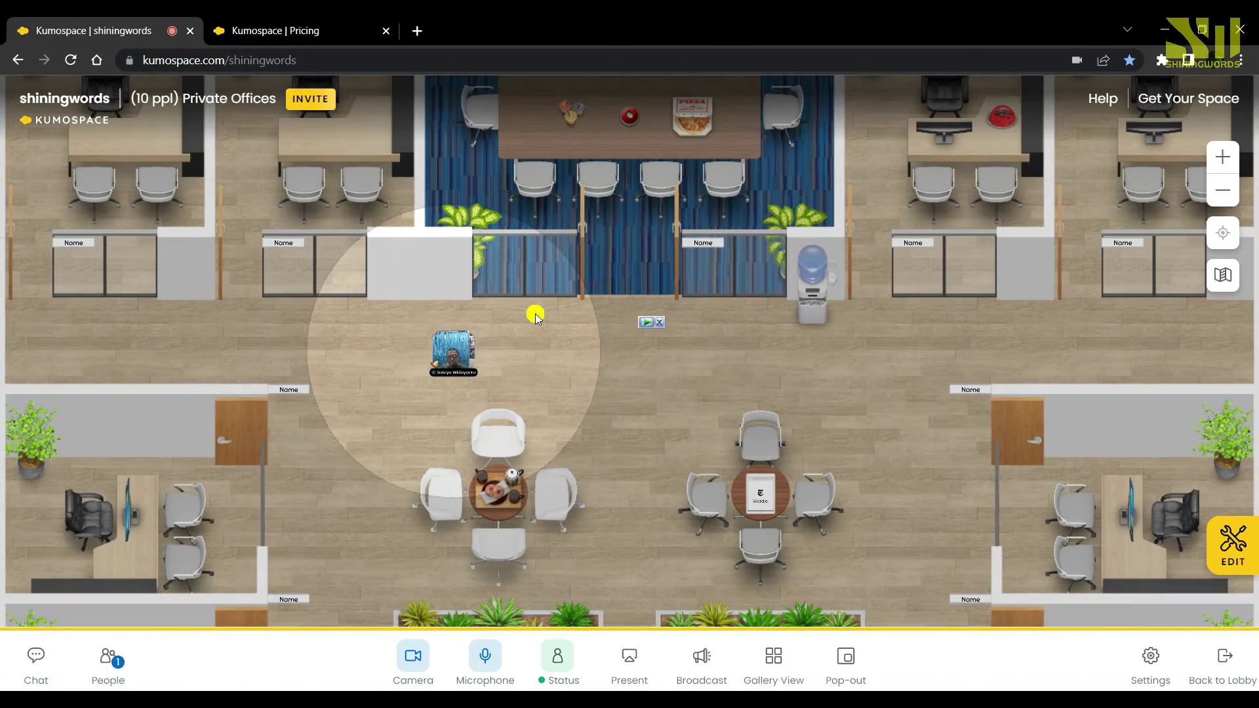
key("Right")
key("Up")
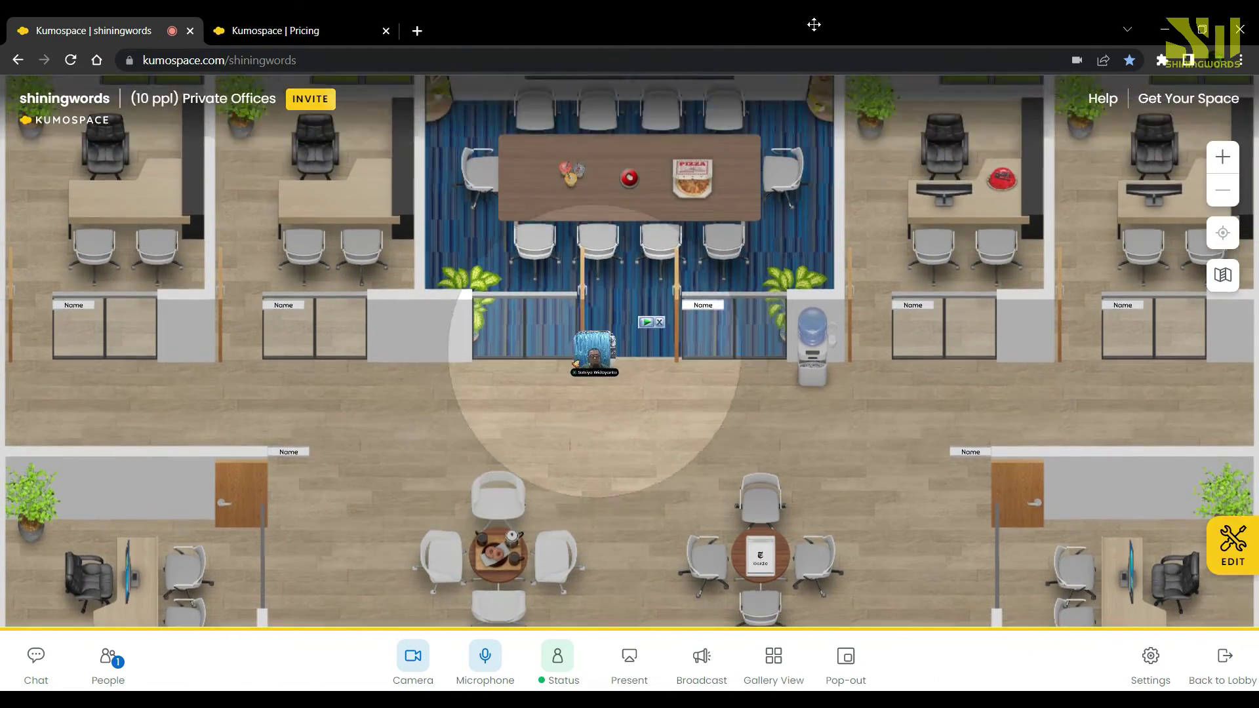
Step: Walk the avatar past the Wordle table, planter and white sofas to the front of the reception desk
key("Down")
key("Left")
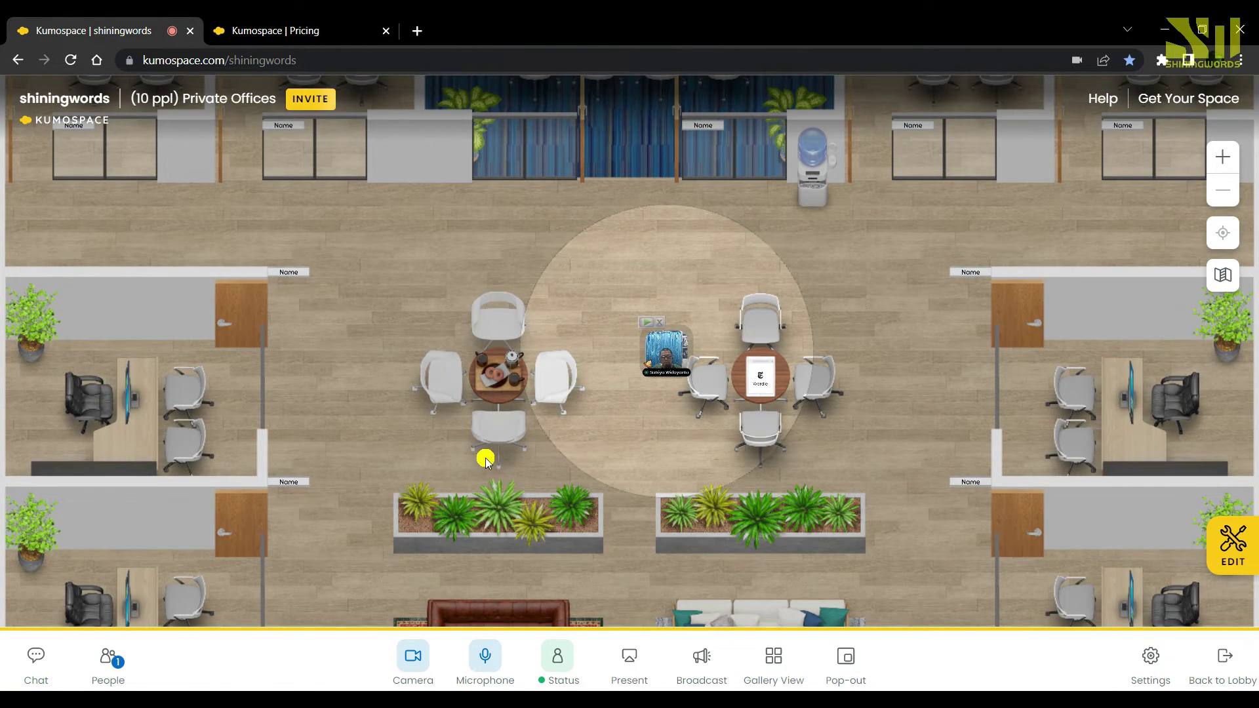
key("Down")
key("Right")
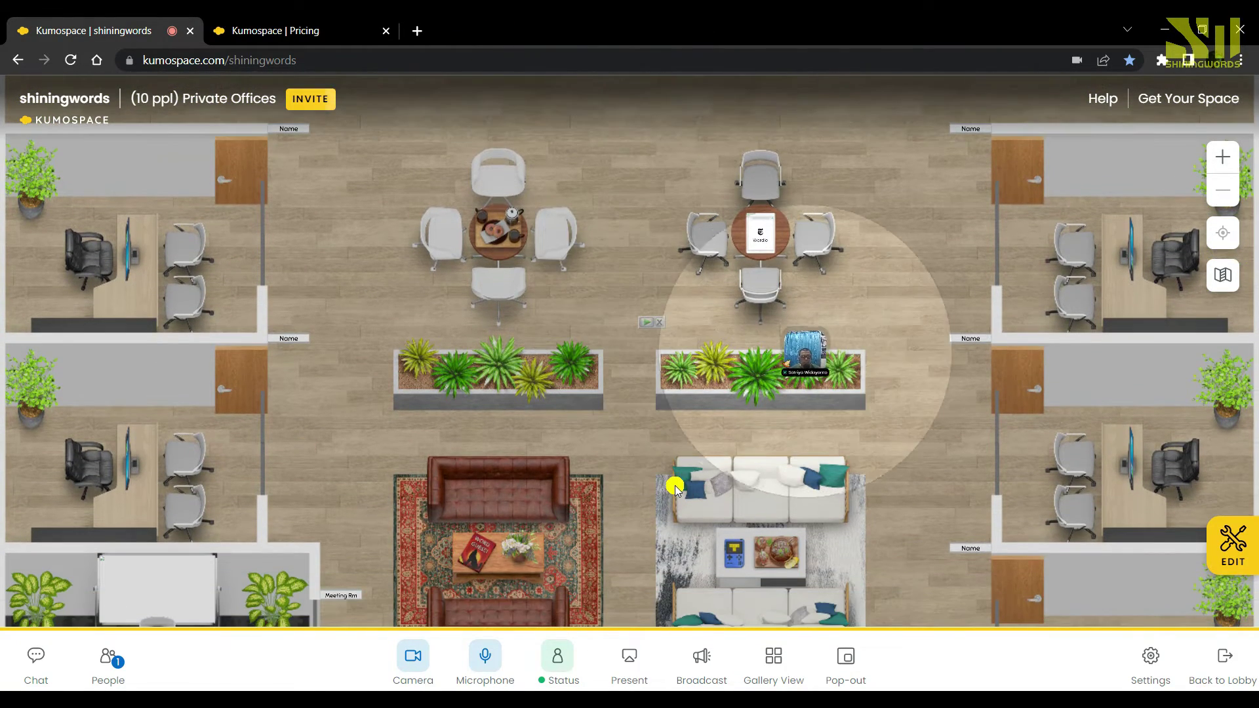
key("Right")
key("Down")
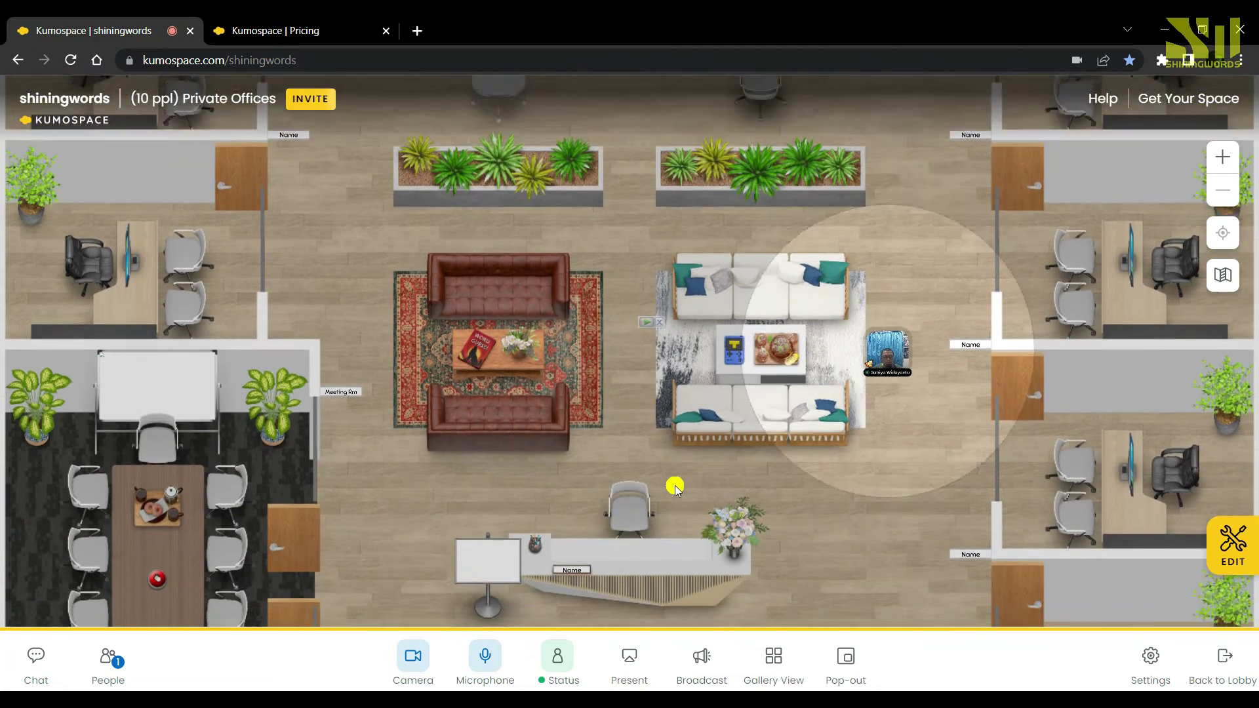
key("Down")
key("Left")
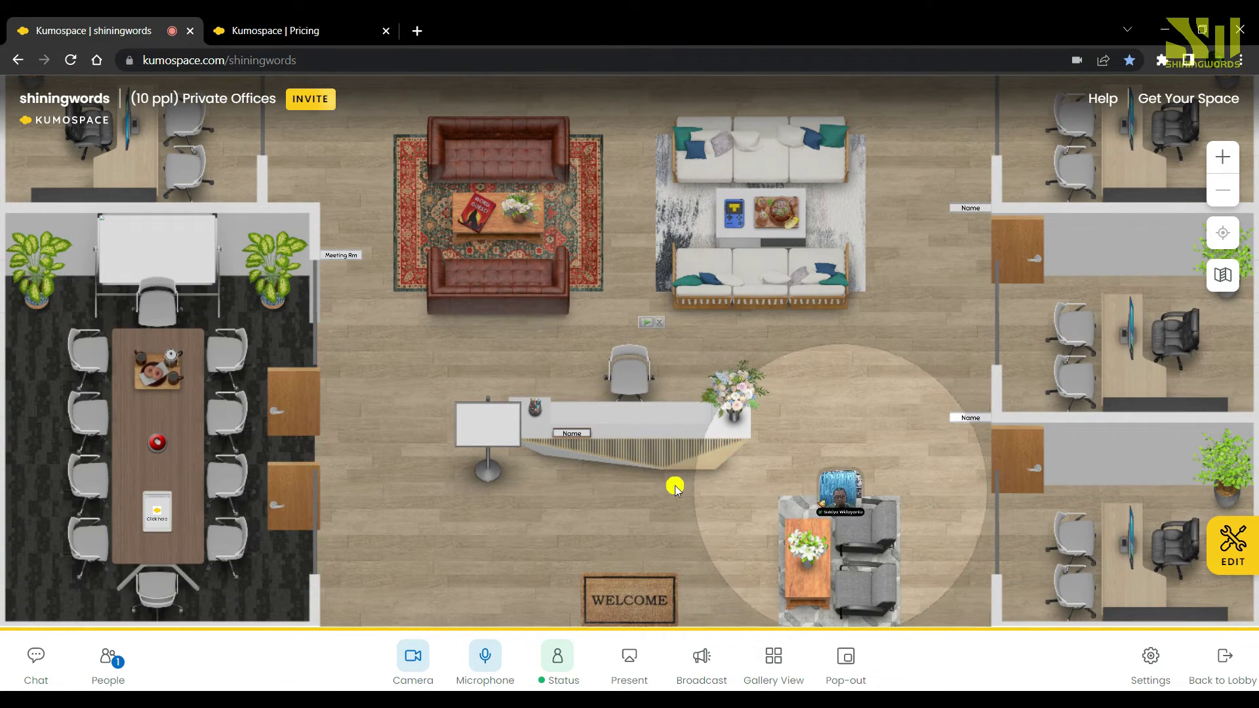
key("Left")
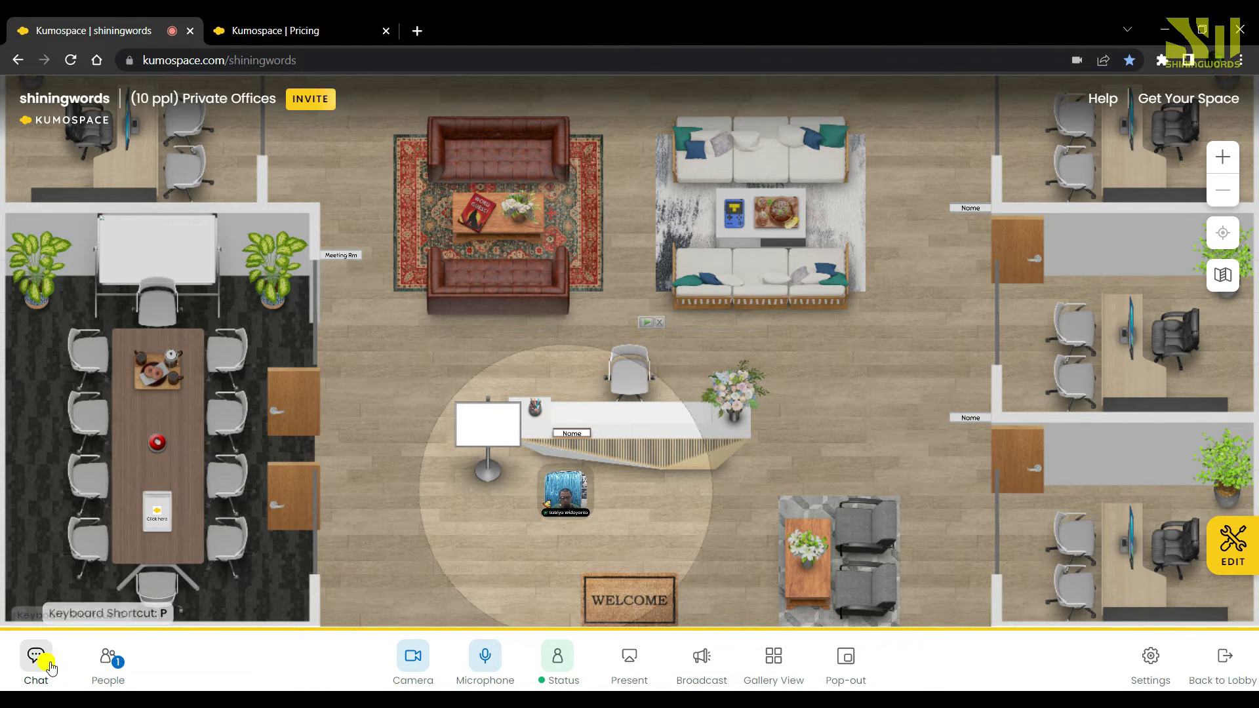
Step: Open the people list and review the guest management options
left_click(115, 667)
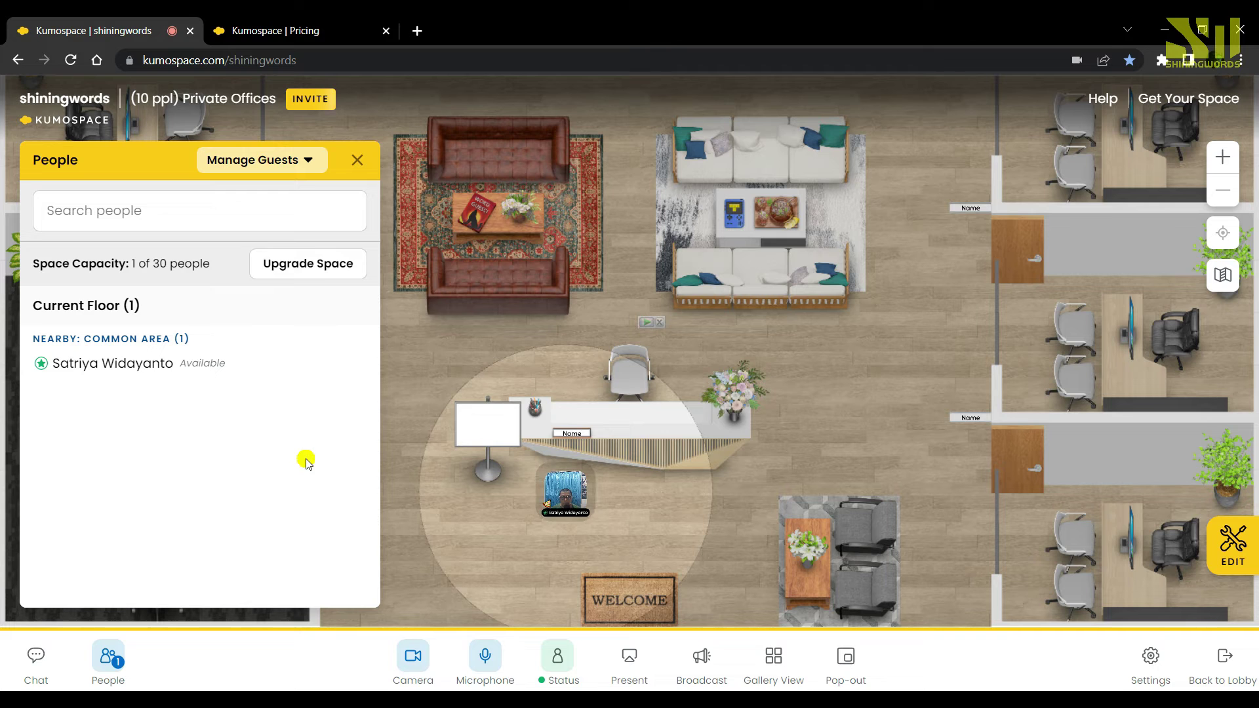
left_click(298, 164)
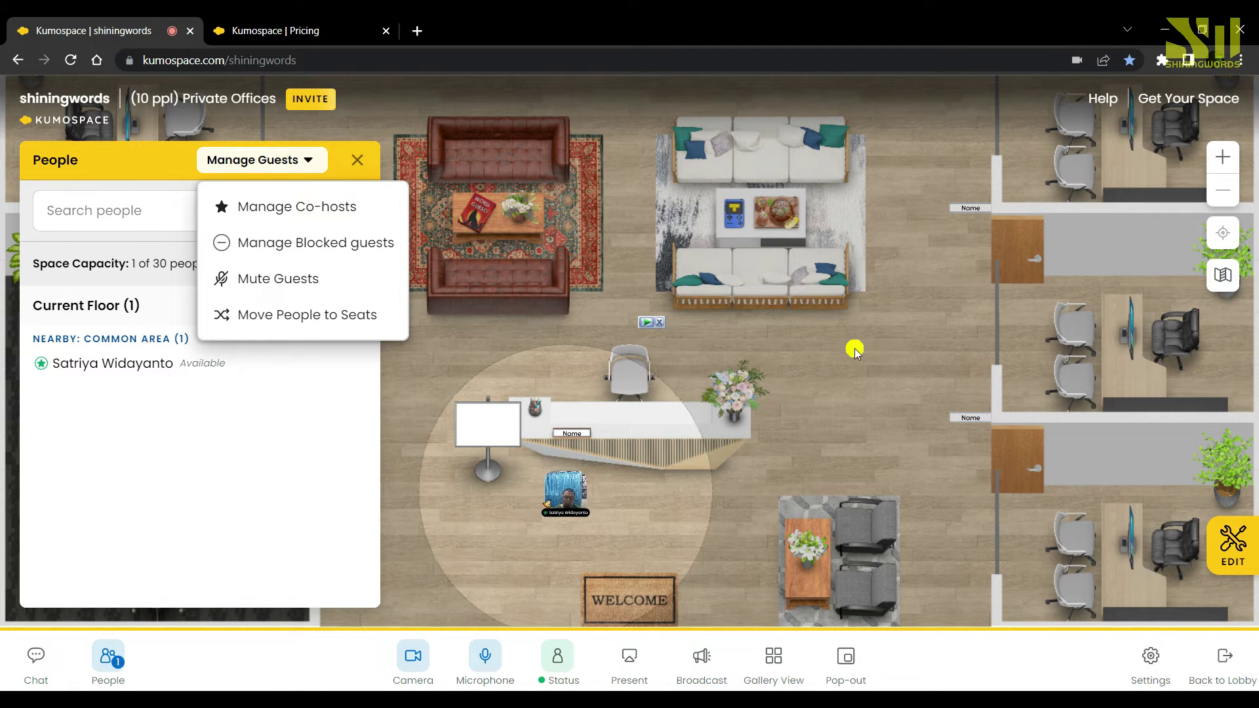
left_click(167, 418)
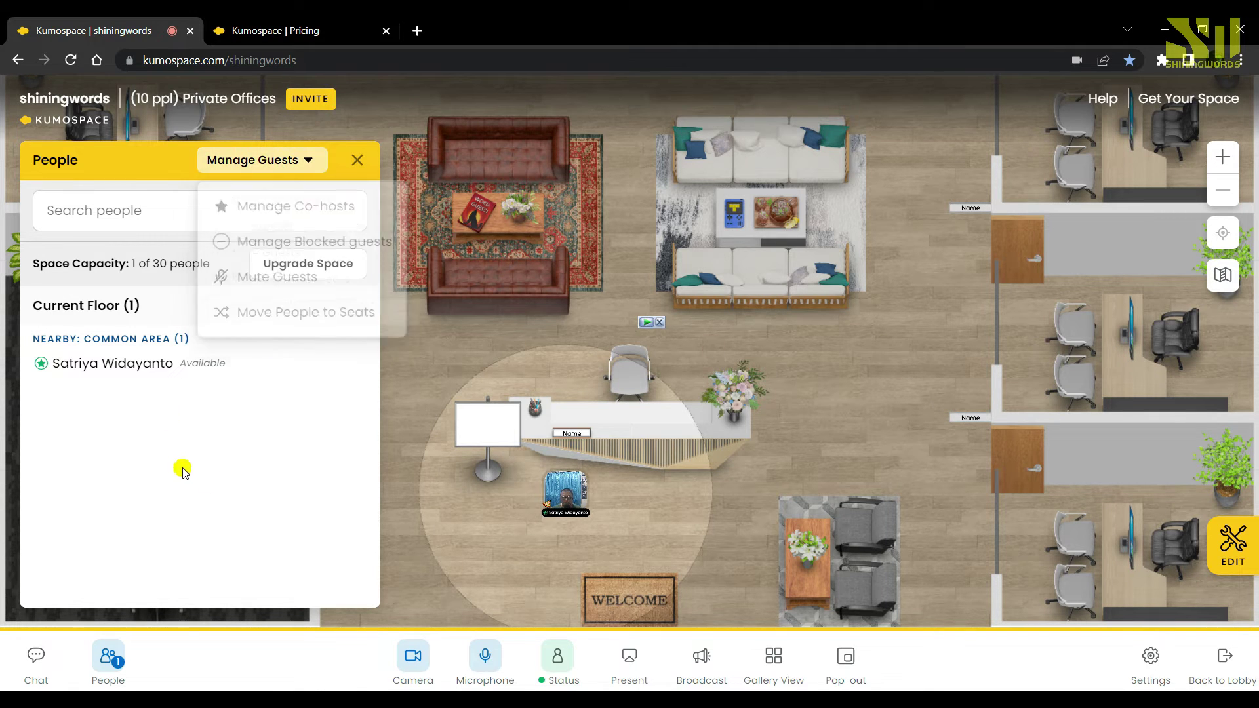
Step: Open the chat and try the message audiences All Floors and Current Floor before returning to Nearby
left_click(36, 659)
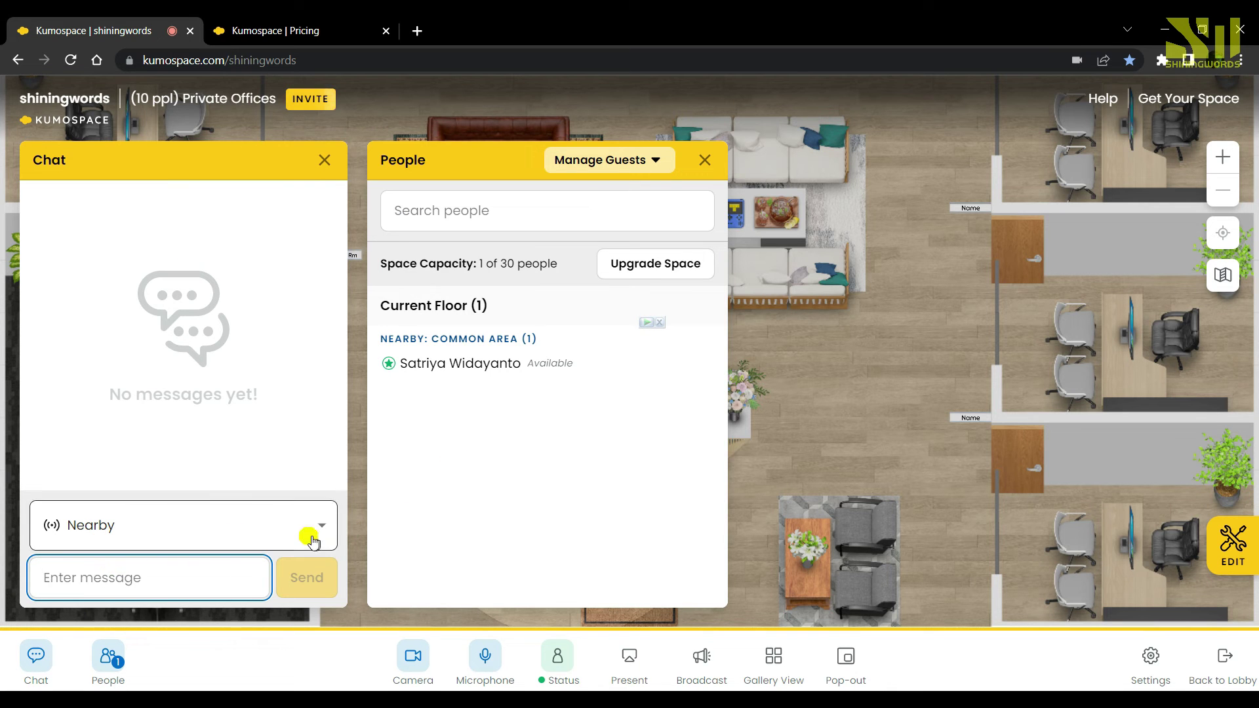
left_click(320, 526)
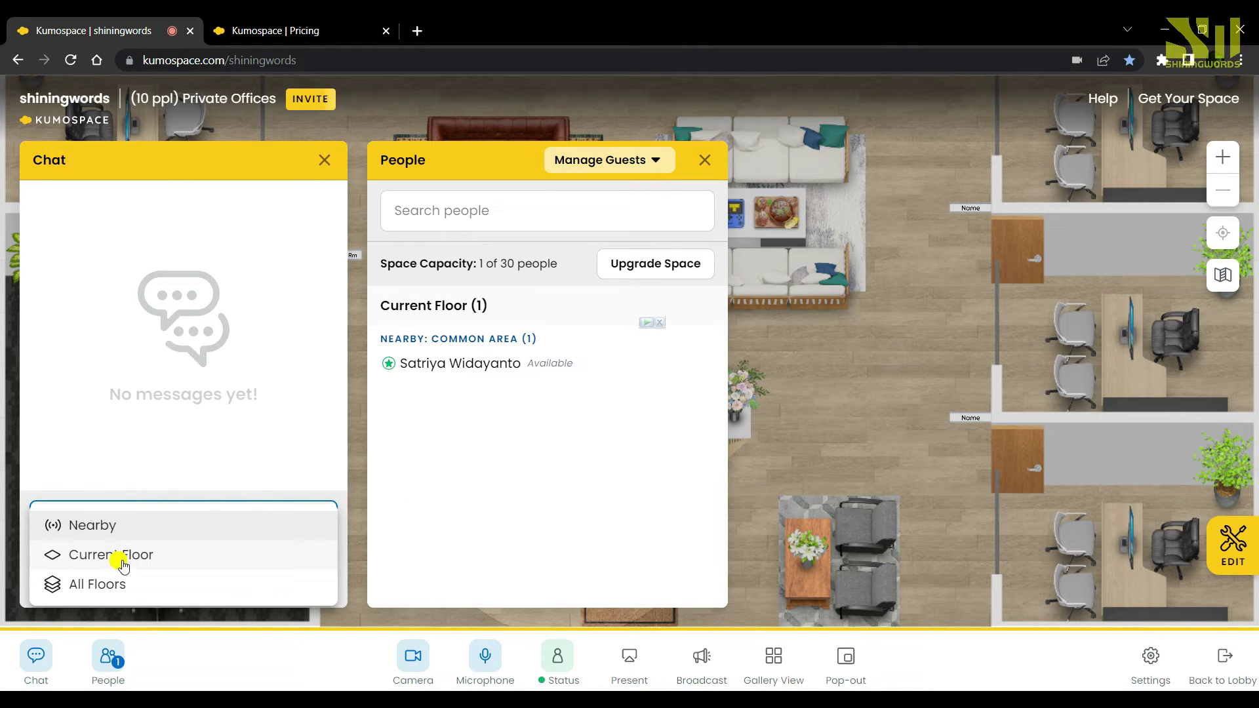
left_click(157, 585)
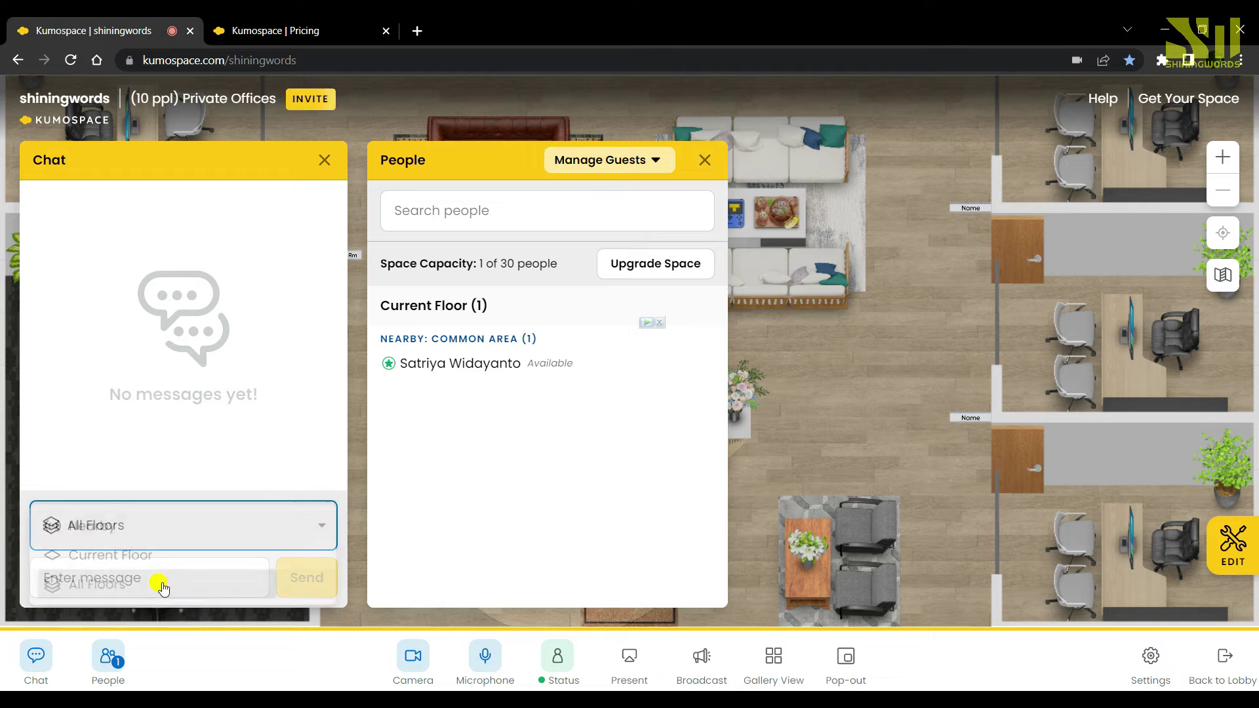
left_click(321, 530)
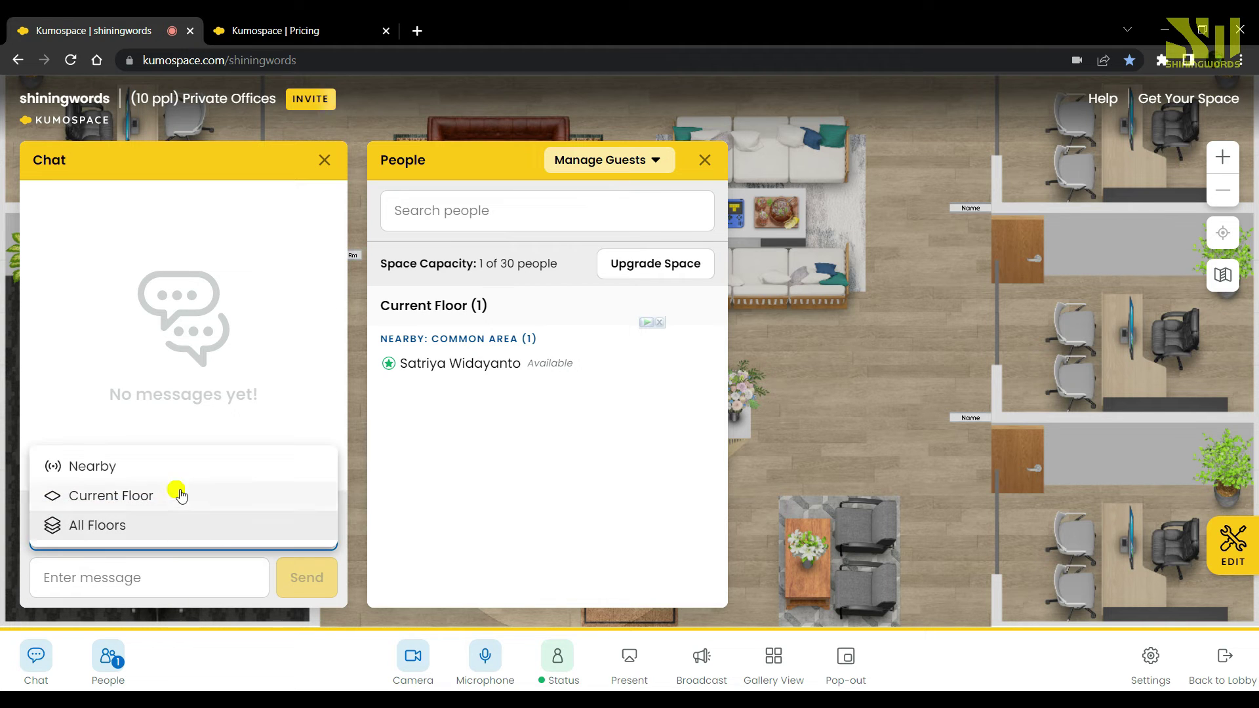
left_click(174, 495)
left_click(323, 535)
left_click(158, 498)
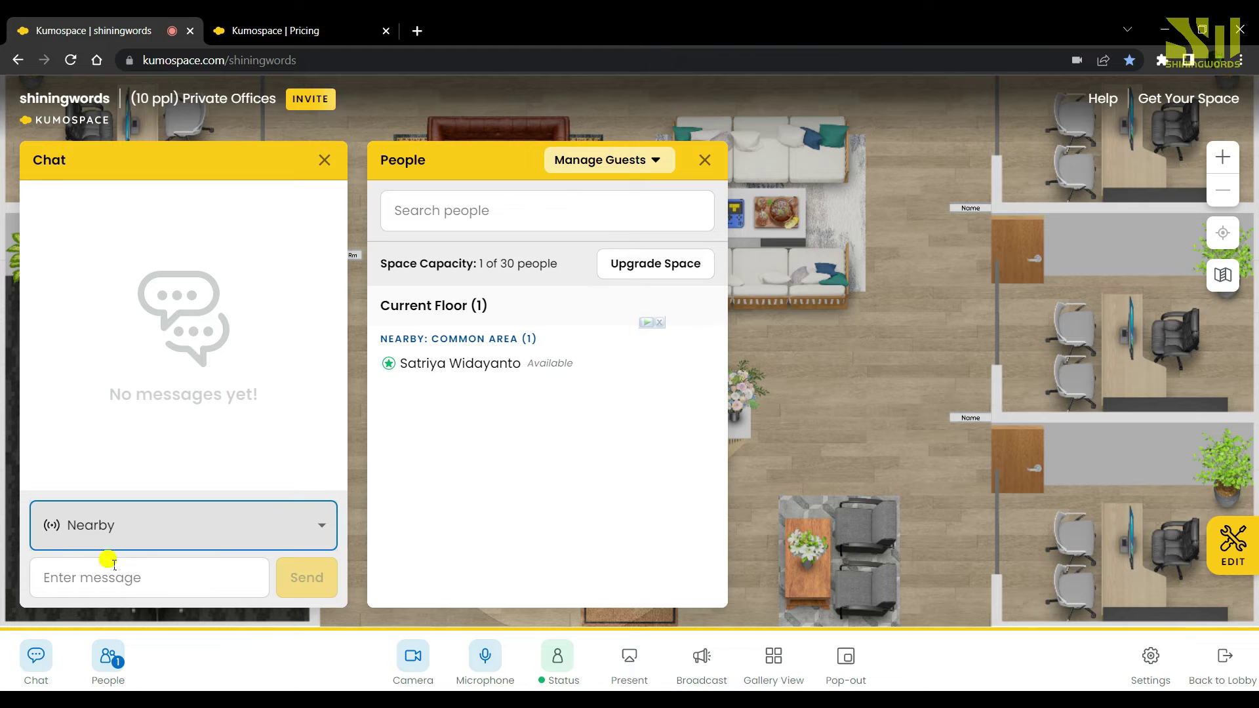
Step: Review the chat audience choices once more without changing them, and close both the people list and the chat
left_click(278, 539)
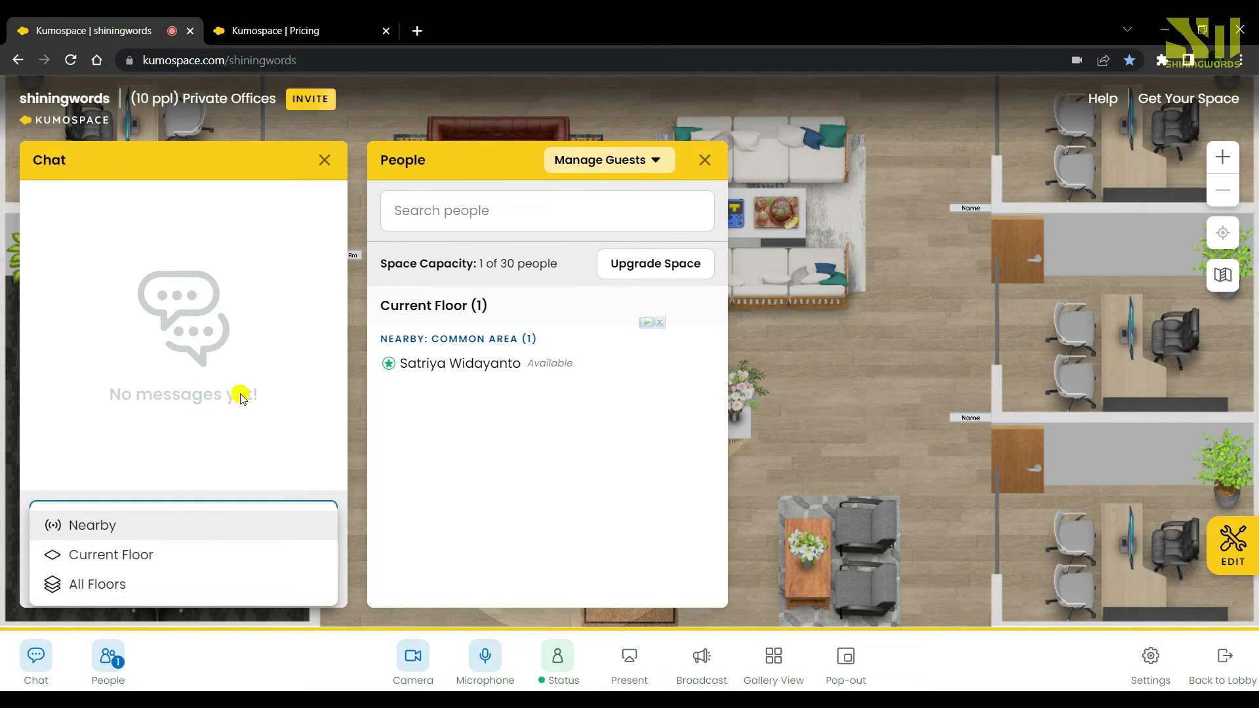
left_click(245, 430)
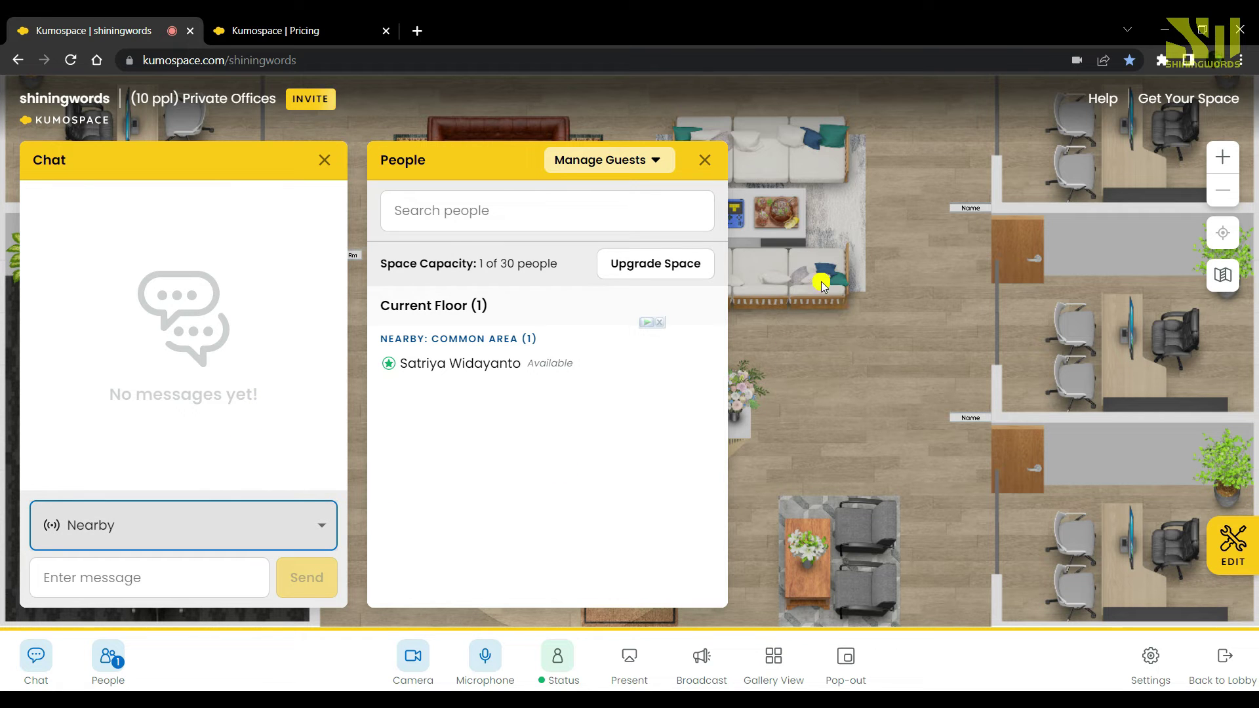
left_click(704, 162)
left_click(324, 163)
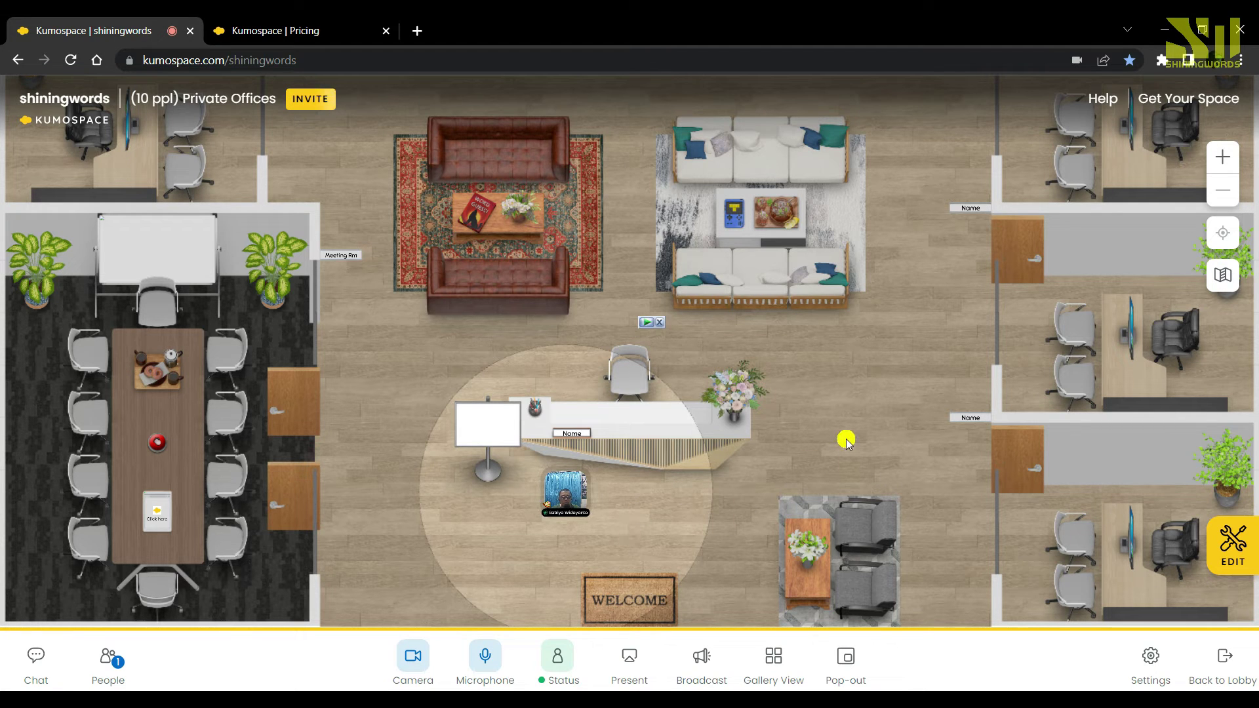
Step: Move the avatar beside the whiteboard stand and review the user settings for devices, performance, interface and alerts
left_click(521, 451)
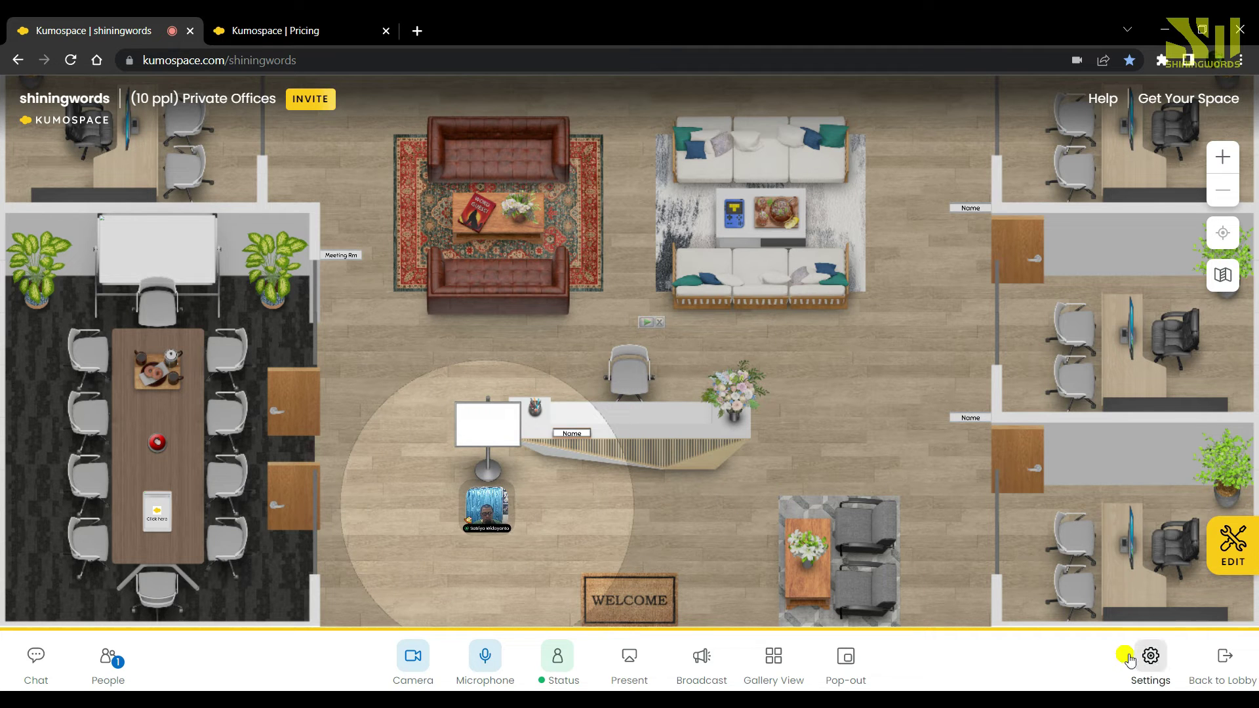
left_click(1154, 659)
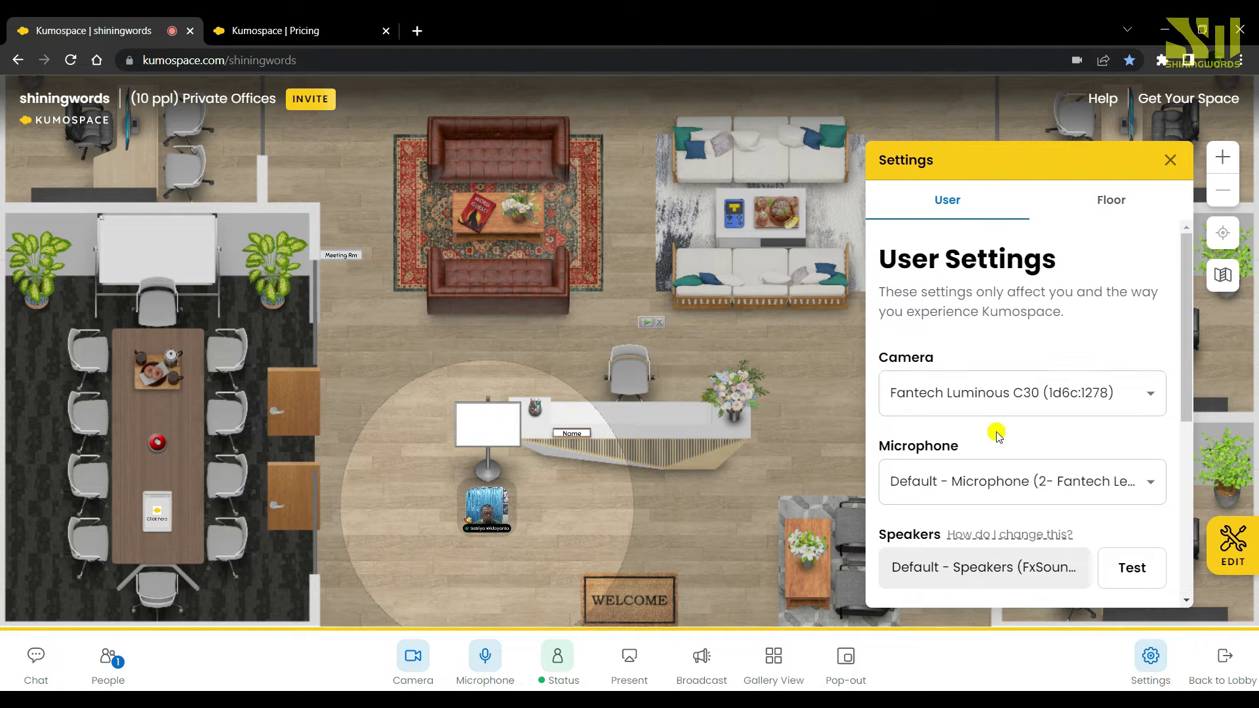
scroll(971, 371, "down", 5)
scroll(970, 369, "up", 3)
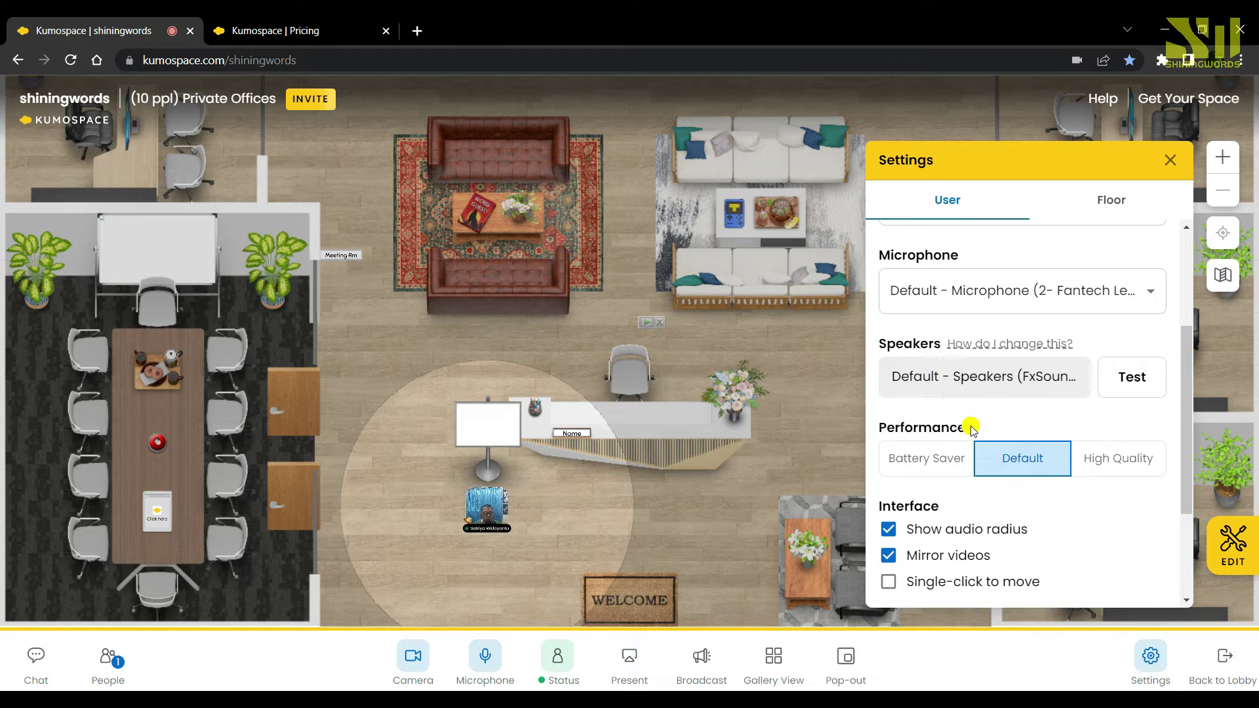
scroll(973, 427, "down", 3)
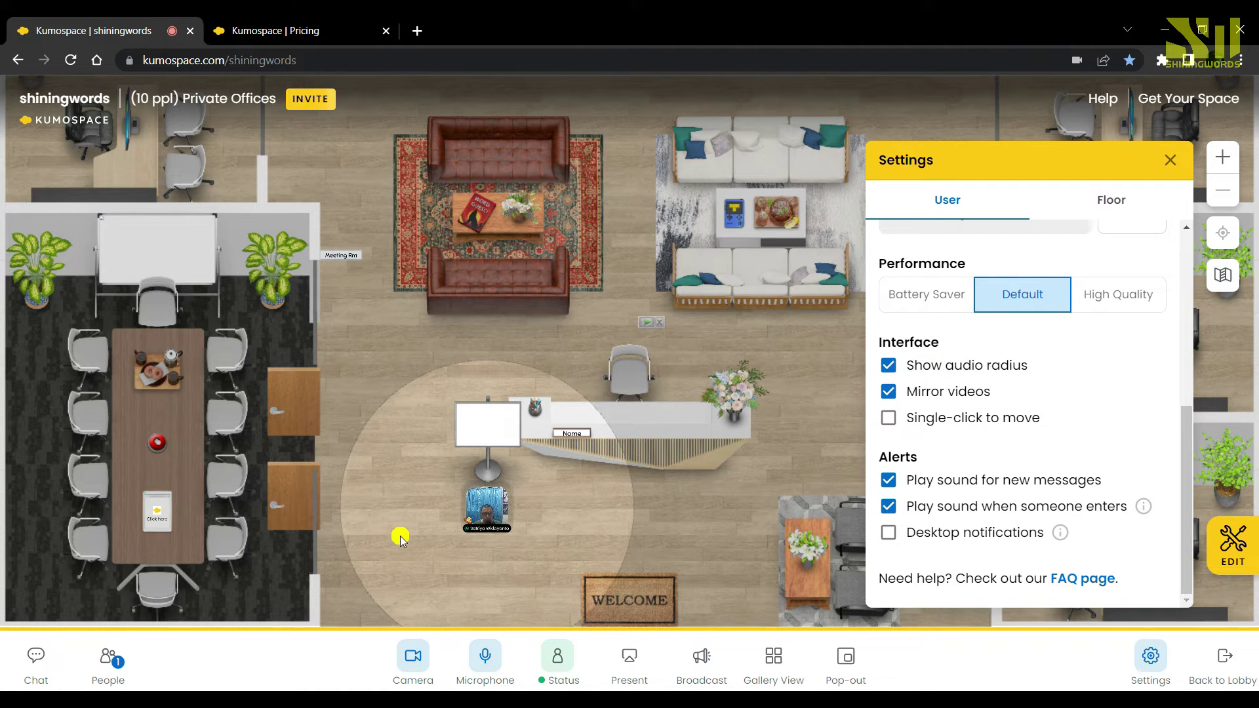
Step: Switch Show audio radius off and back on, and do the same with Mirror videos
left_click(887, 365)
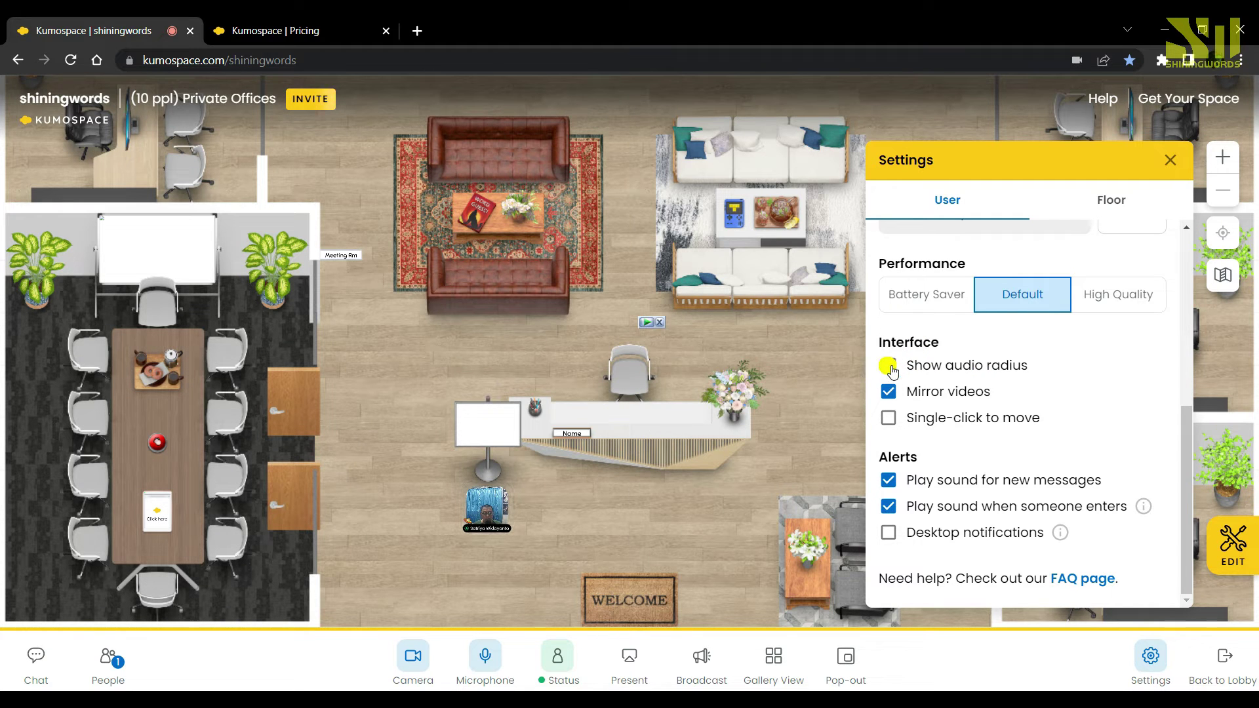
left_click(889, 366)
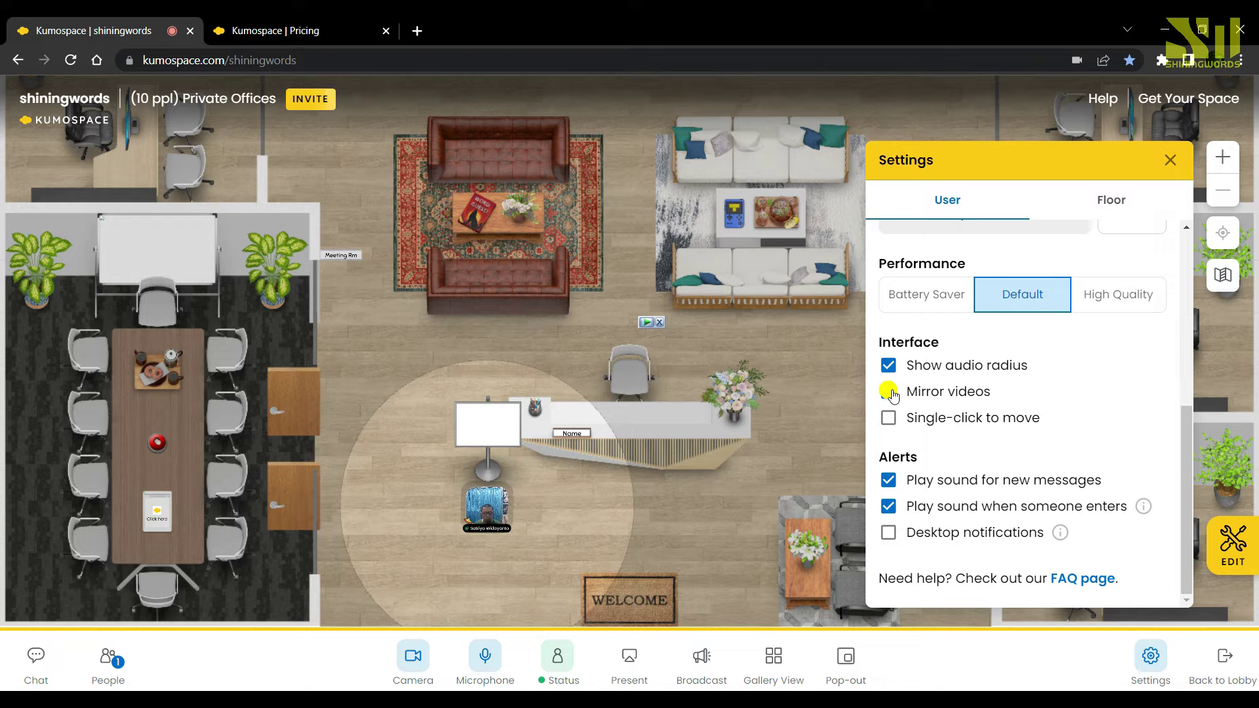
left_click(889, 392)
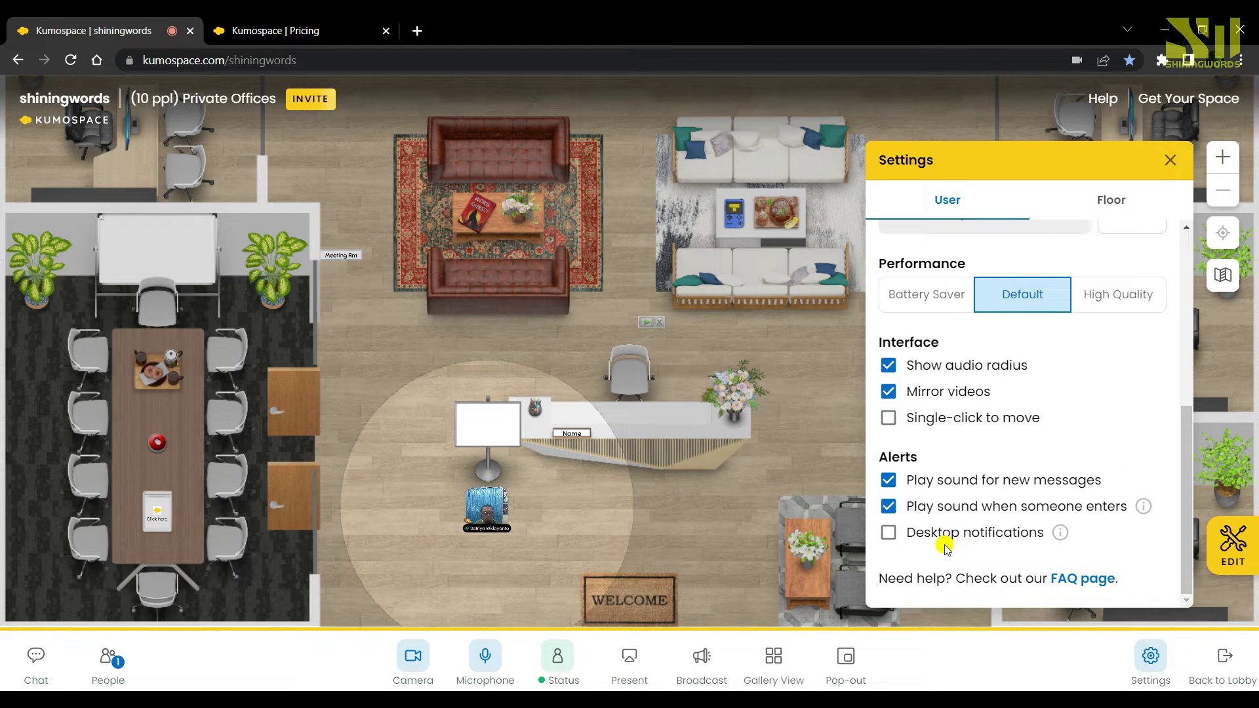
Step: Try the performance modes Battery Saver and High Quality, declining to restart the session each time
scroll(1088, 380, "up", 3)
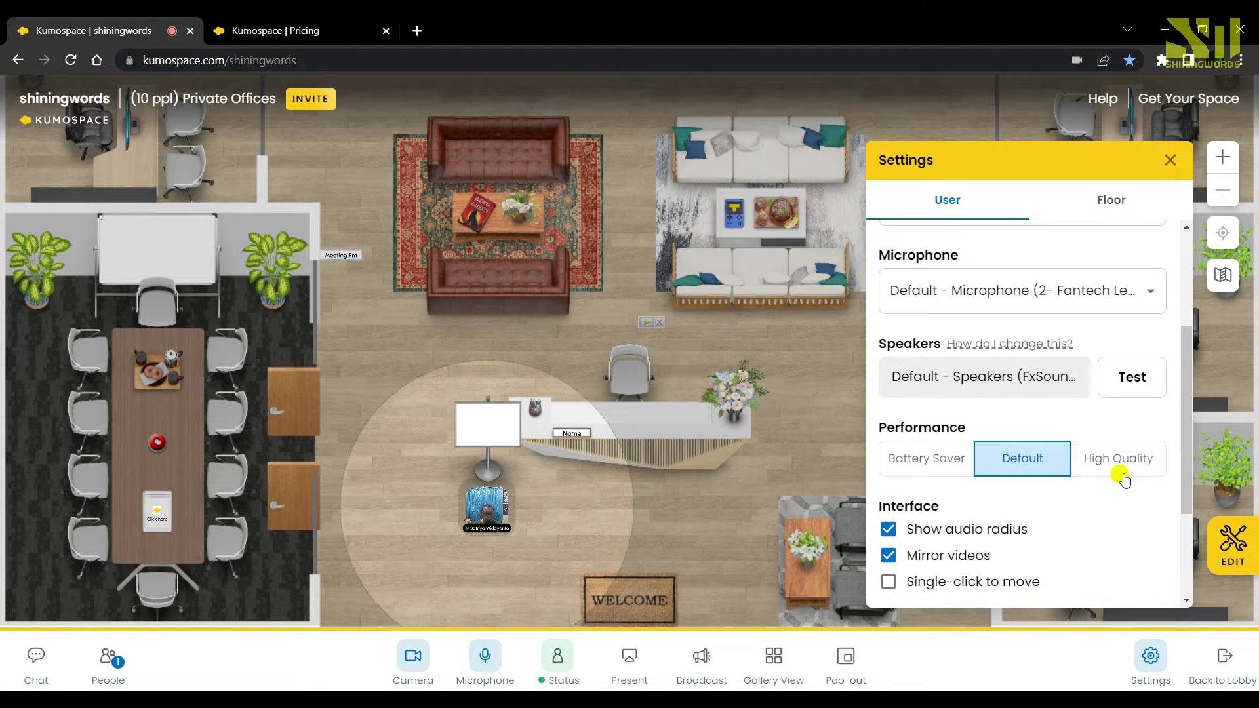
left_click(952, 462)
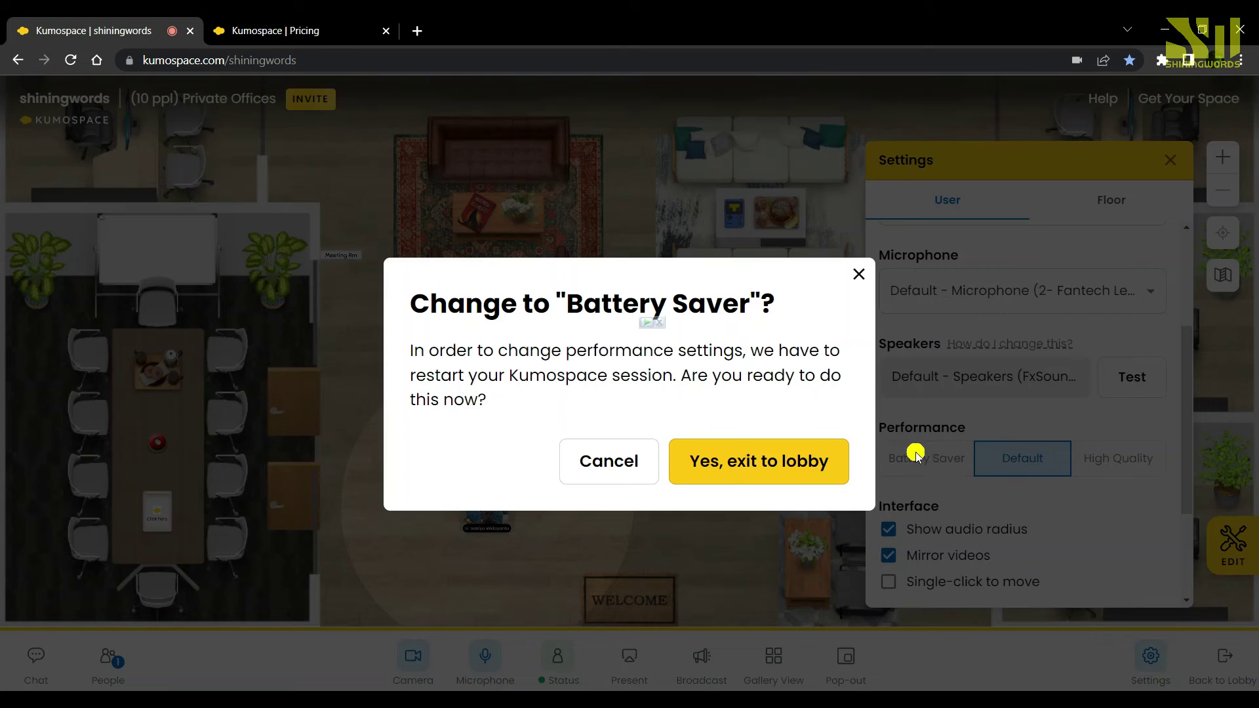
left_click(863, 279)
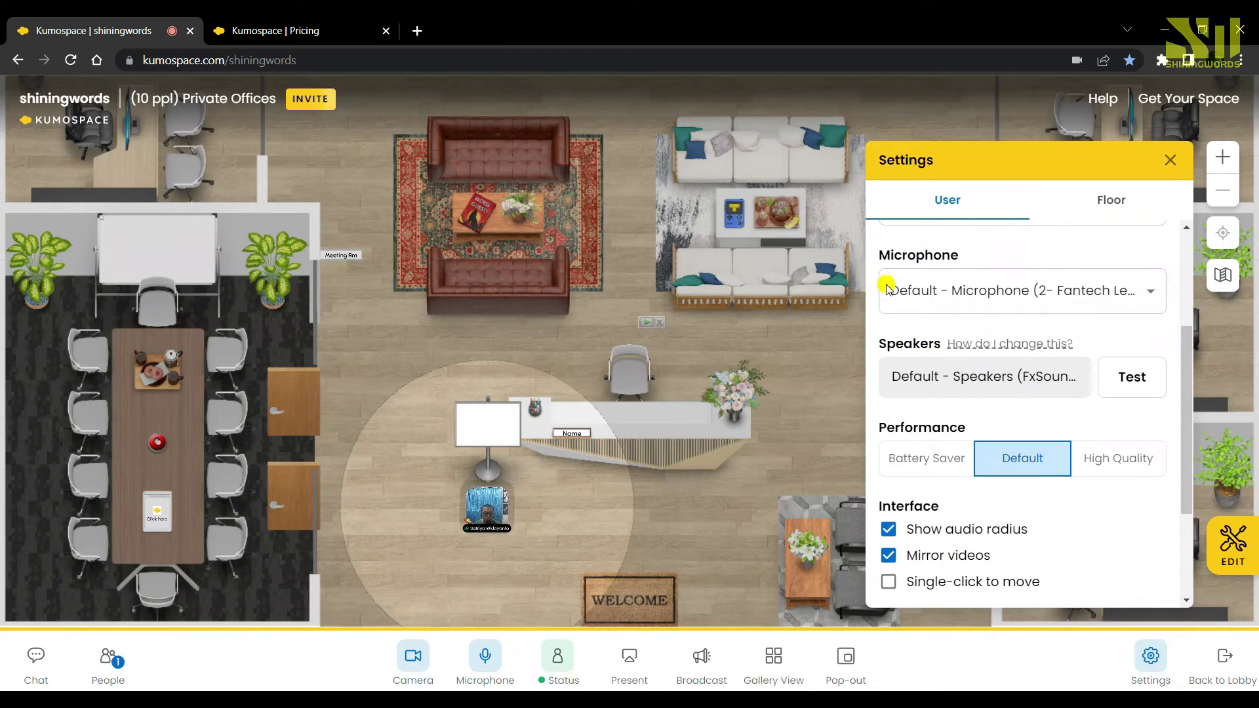
left_click(1127, 467)
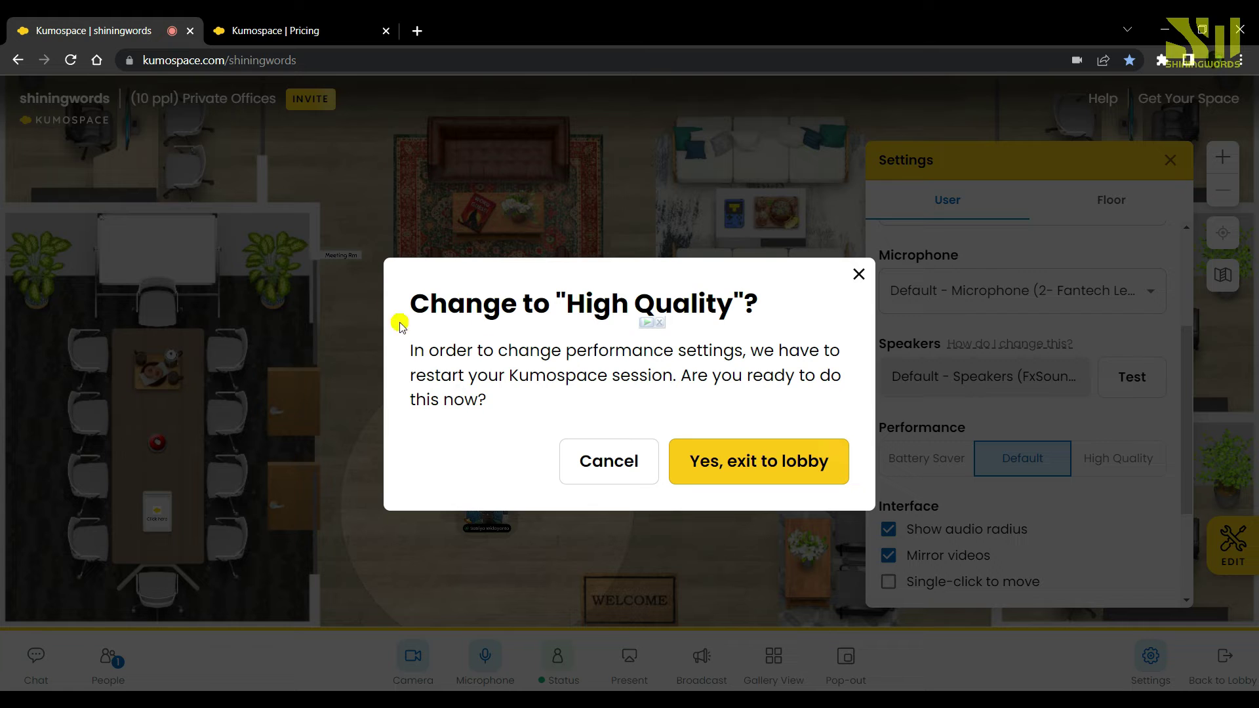
left_click(858, 276)
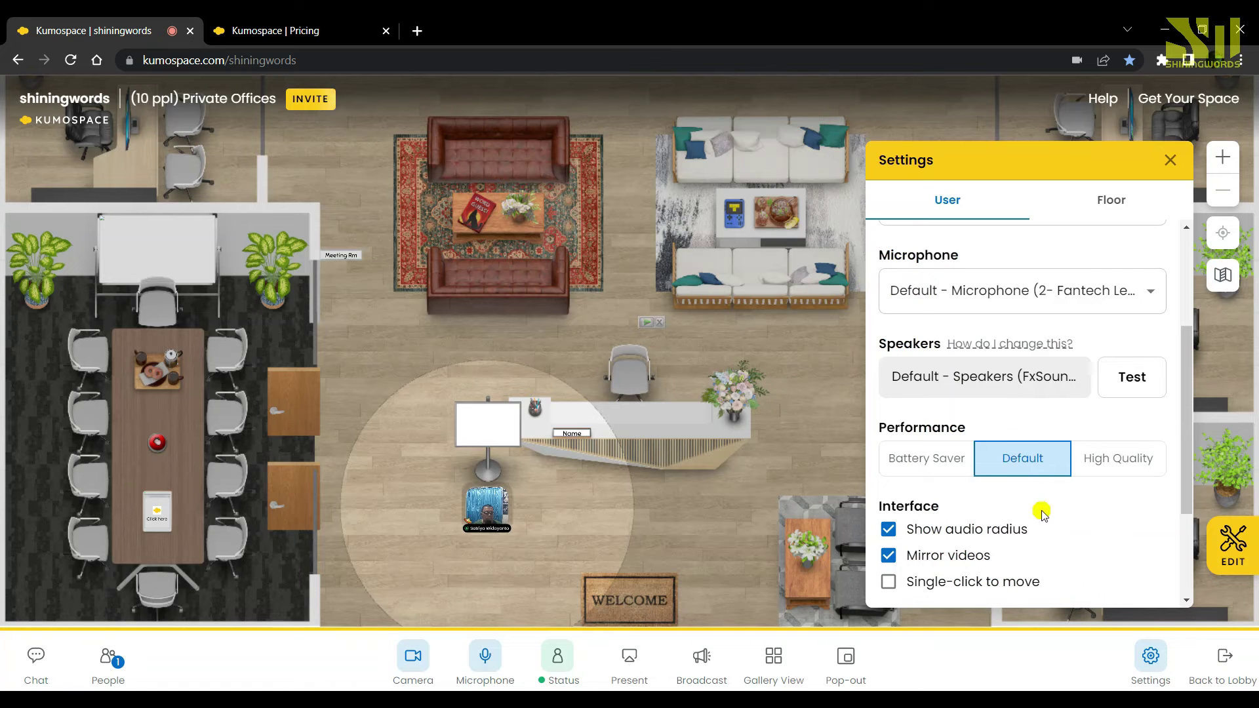
scroll(1152, 393, "up", 3)
scroll(1135, 467, "down", 5)
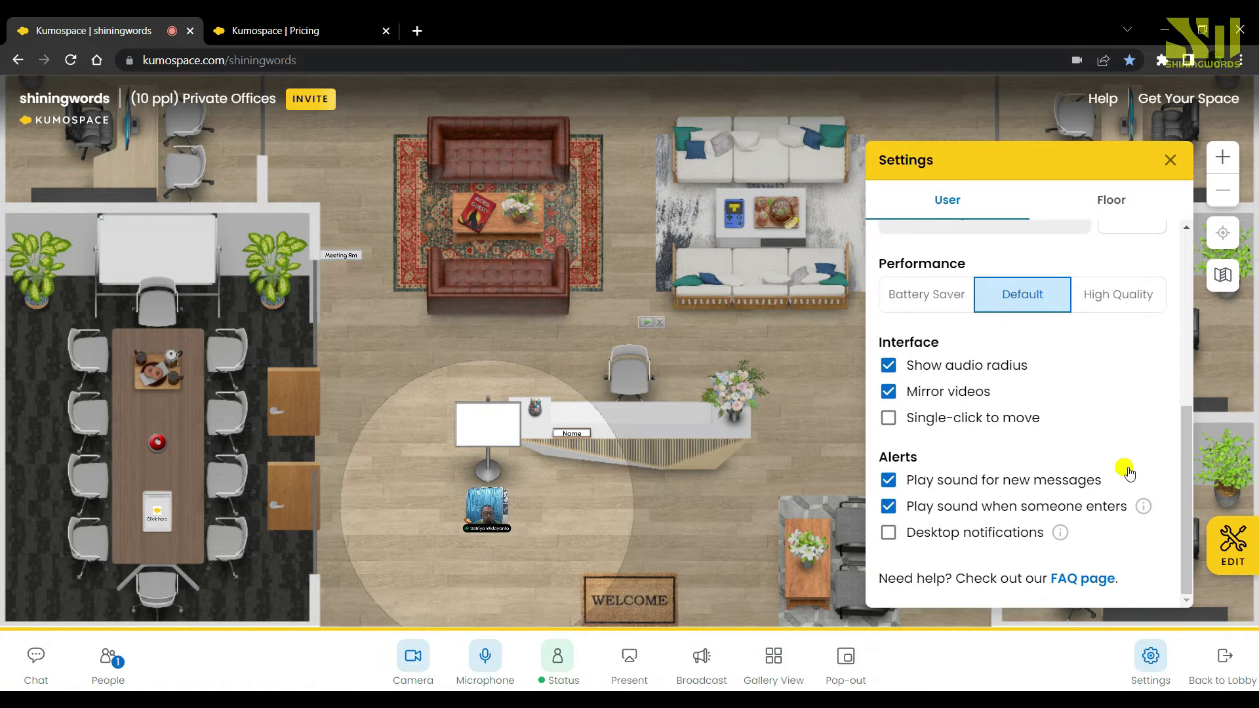
left_click(1118, 294)
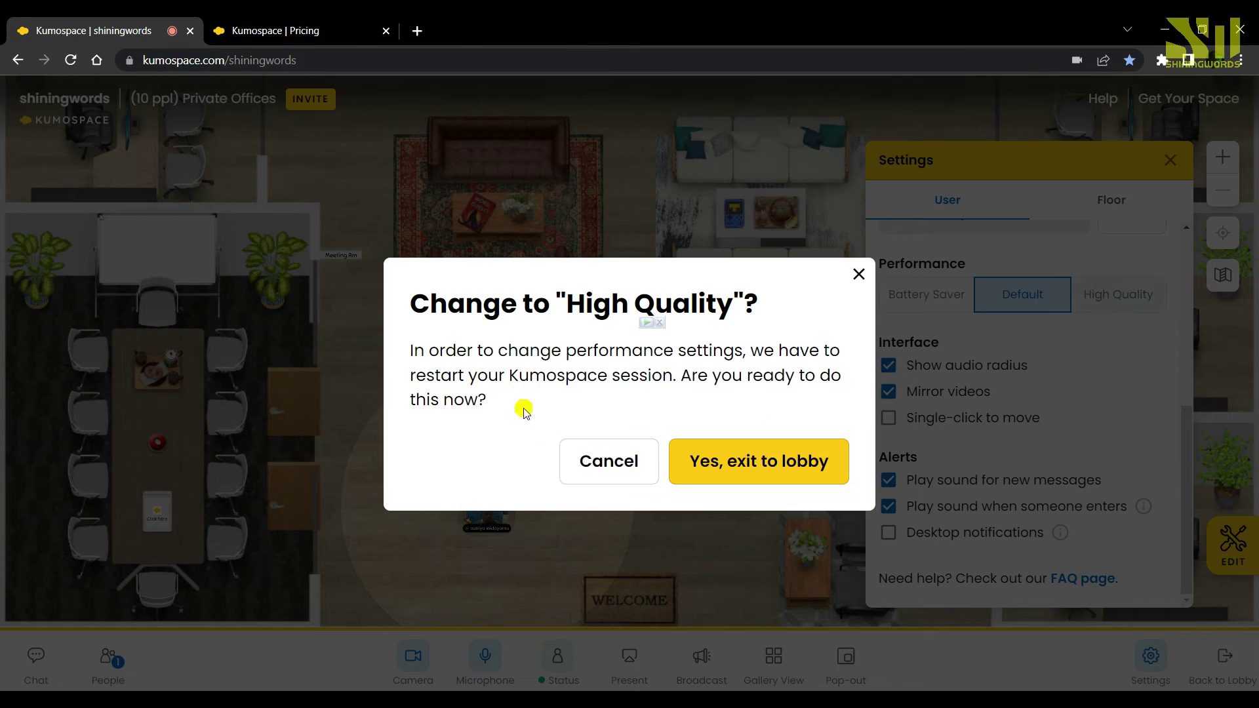
left_click(862, 280)
scroll(1132, 393, "up", 5)
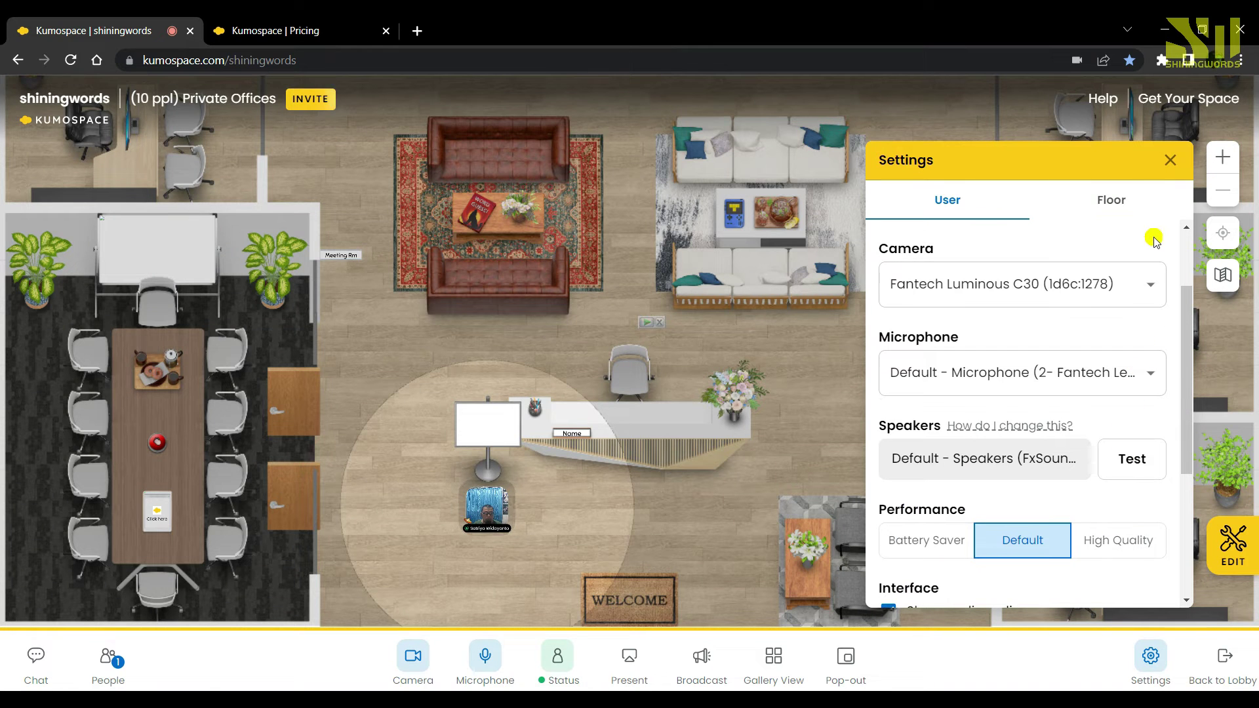
Step: Open the floor settings and dismiss the notice about the Kumospace Free plan
left_click(1123, 200)
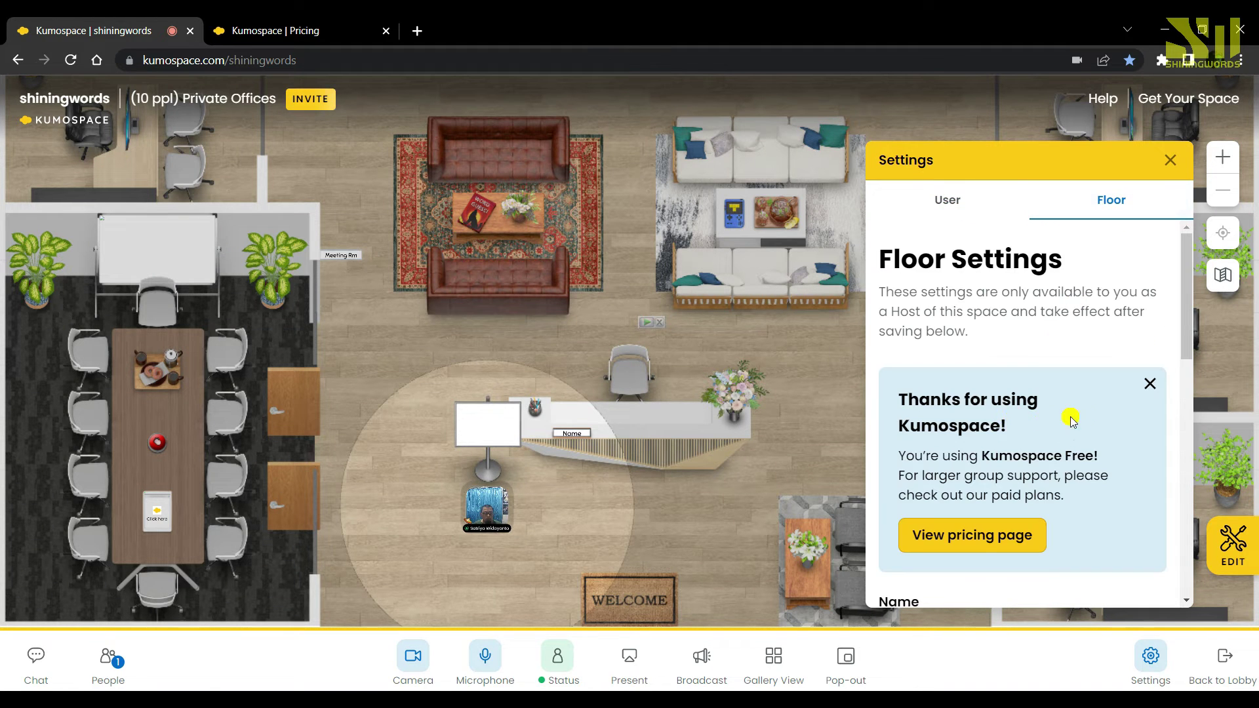
scroll(1078, 418, "down", 5)
scroll(1082, 415, "up", 4)
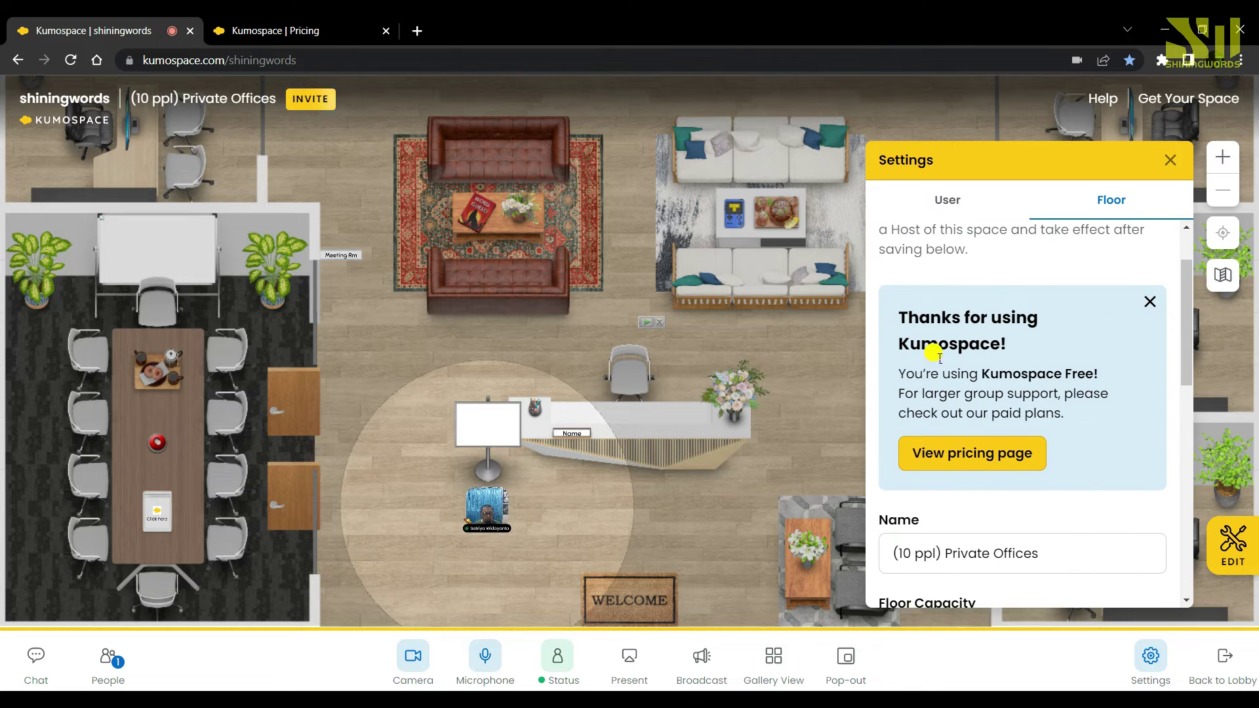
scroll(1041, 414, "down", 1)
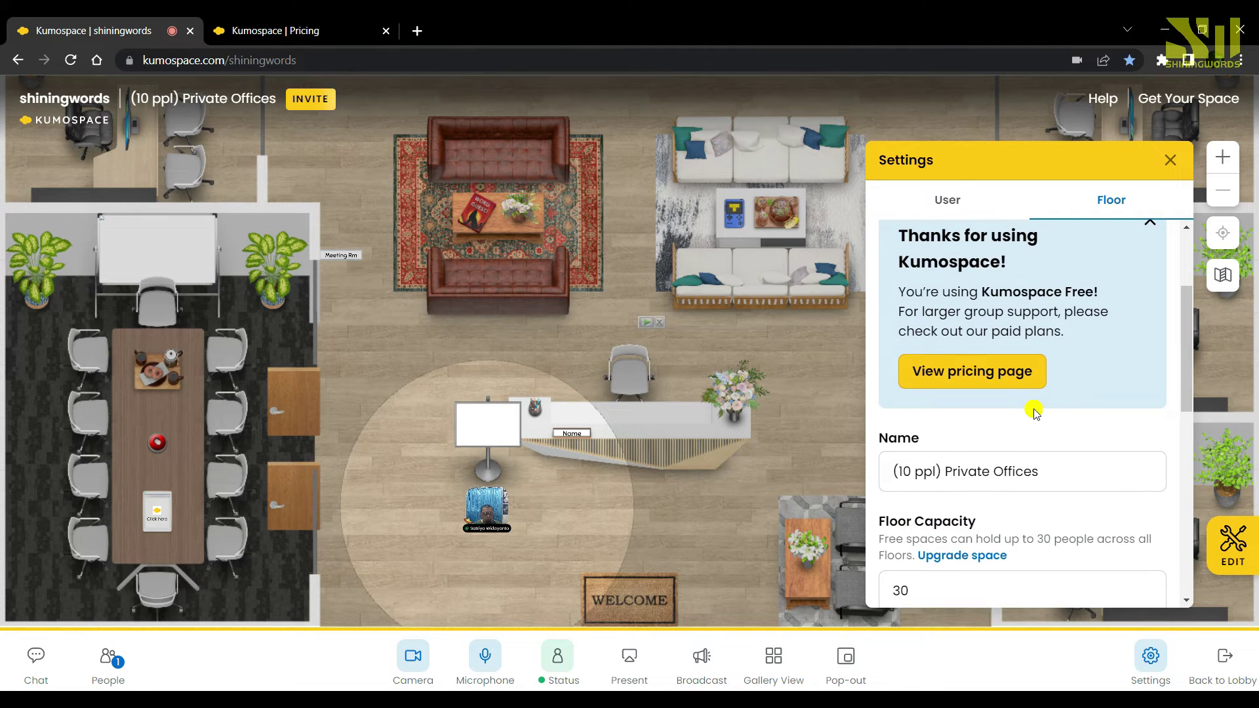
scroll(1040, 414, "up", 3)
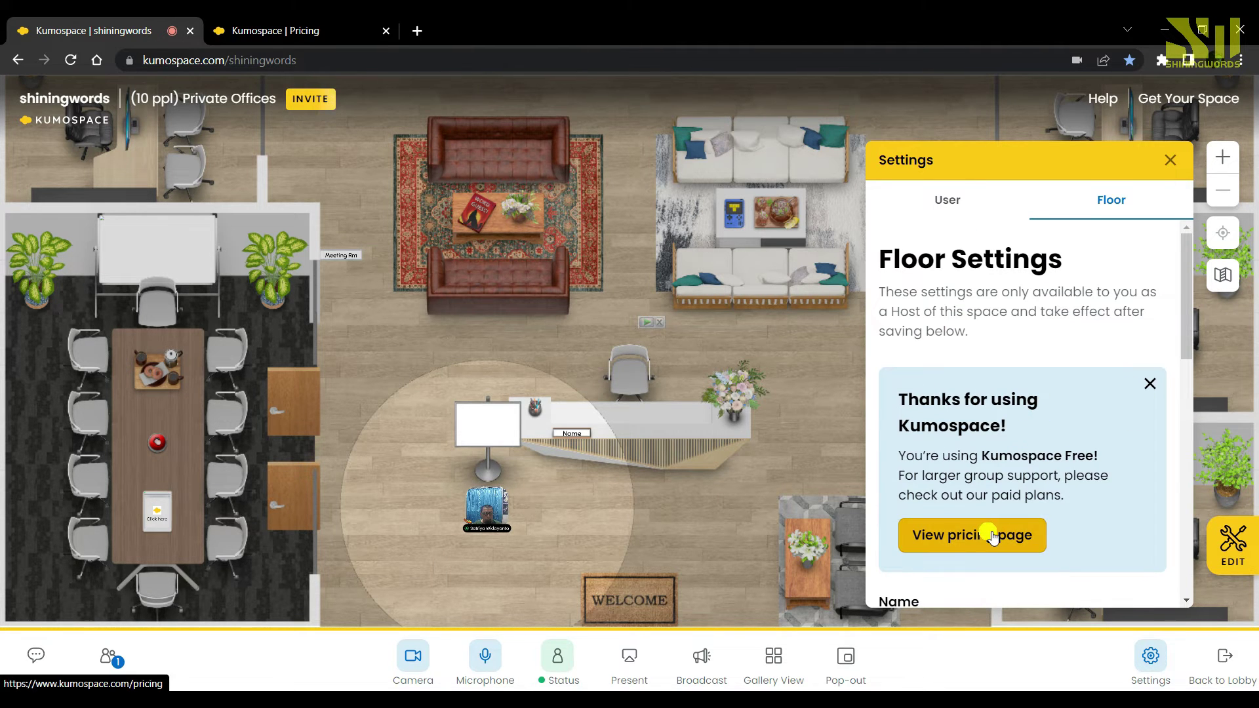
left_click(1152, 389)
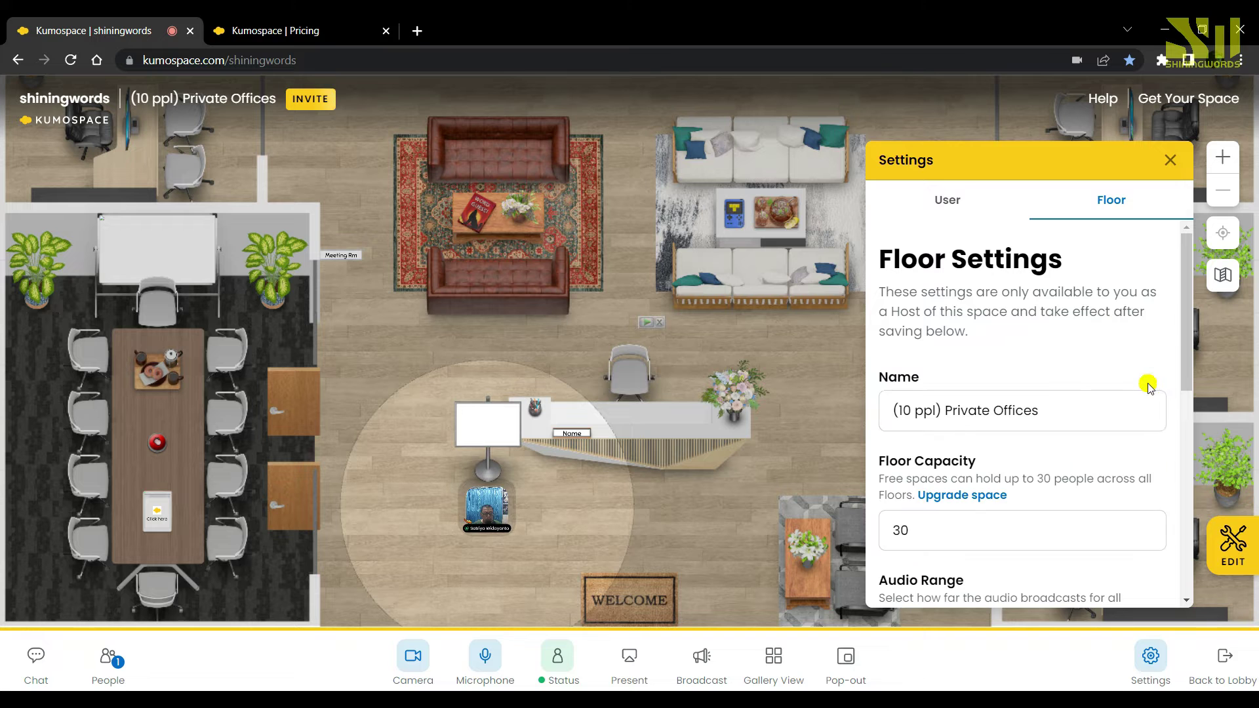
Step: Review the floor's name, capacity, audio range and floor size settings without changing them
scroll(997, 397, "down", 4)
scroll(989, 384, "down", 3)
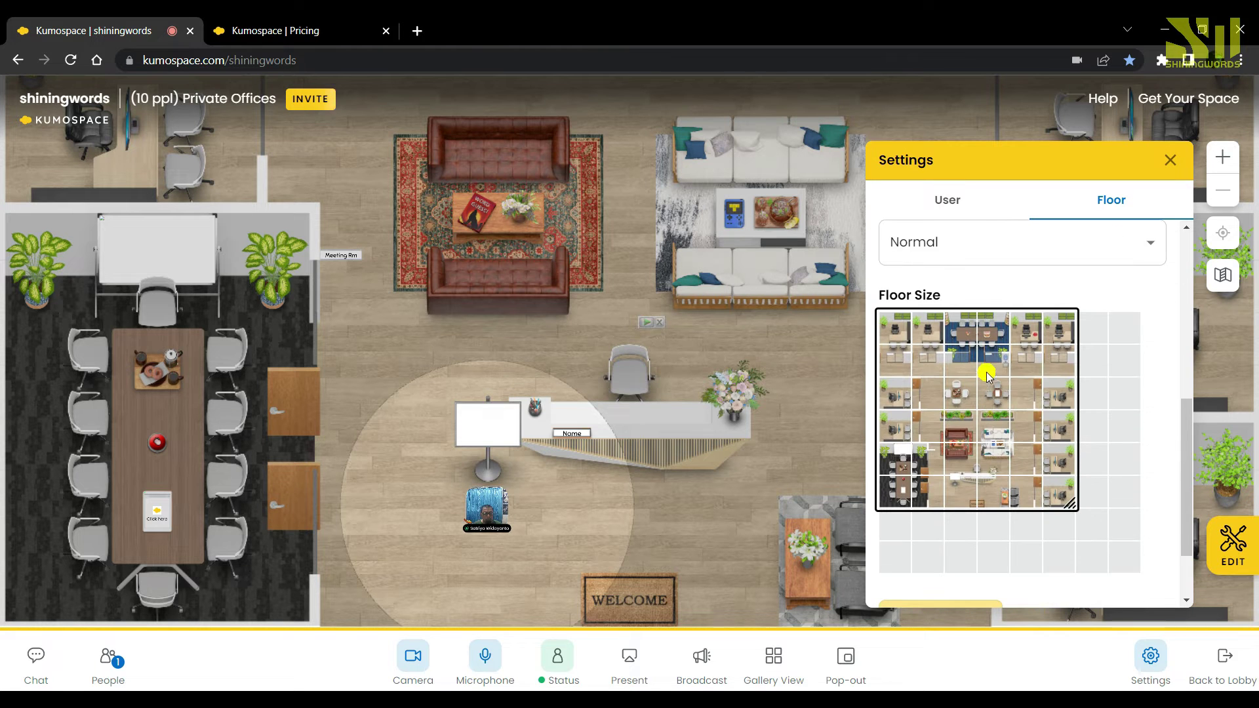
scroll(984, 393, "down", 2)
scroll(1009, 459, "up", 6)
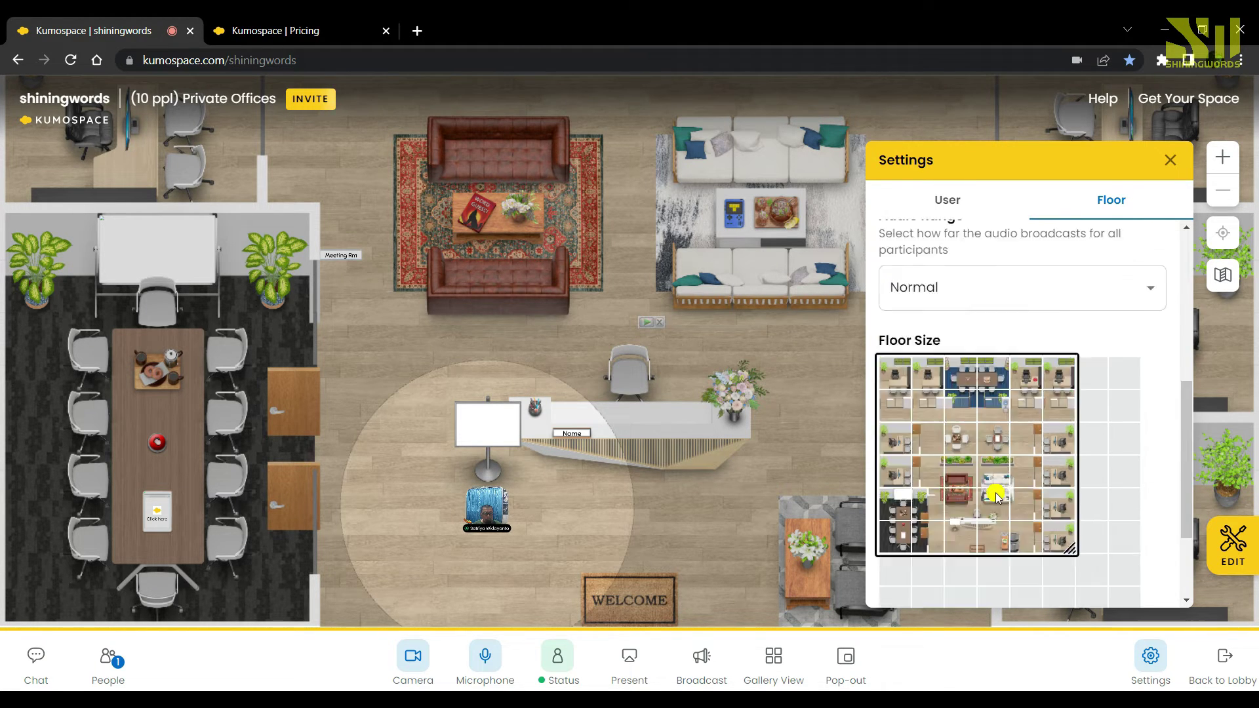
scroll(1005, 433, "down", 3)
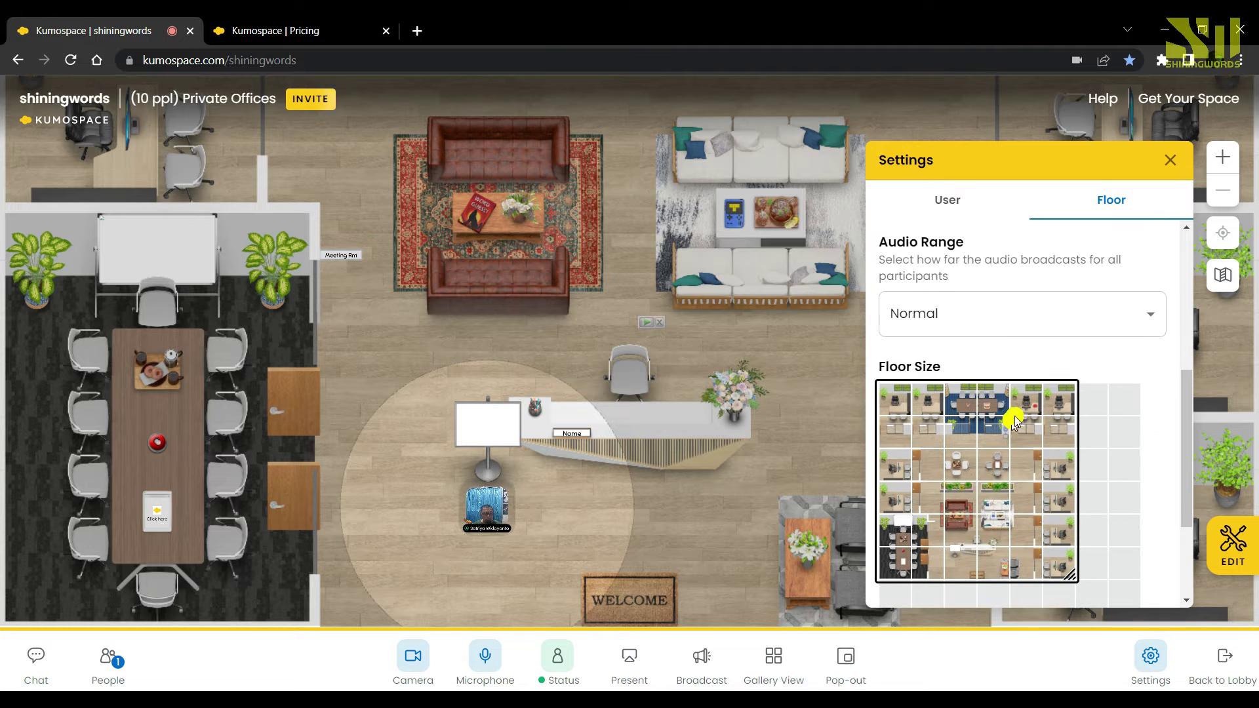
scroll(1153, 393, "up", 1)
scroll(1162, 426, "up", 4)
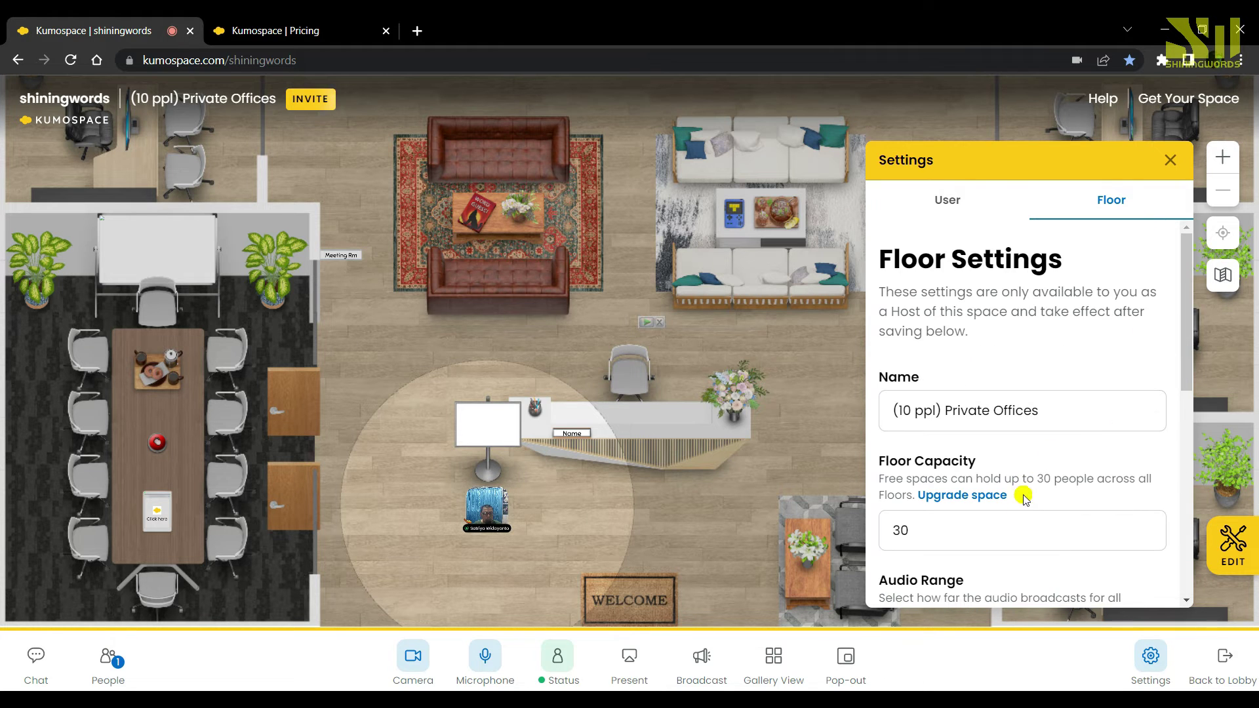
scroll(1075, 485, "down", 6)
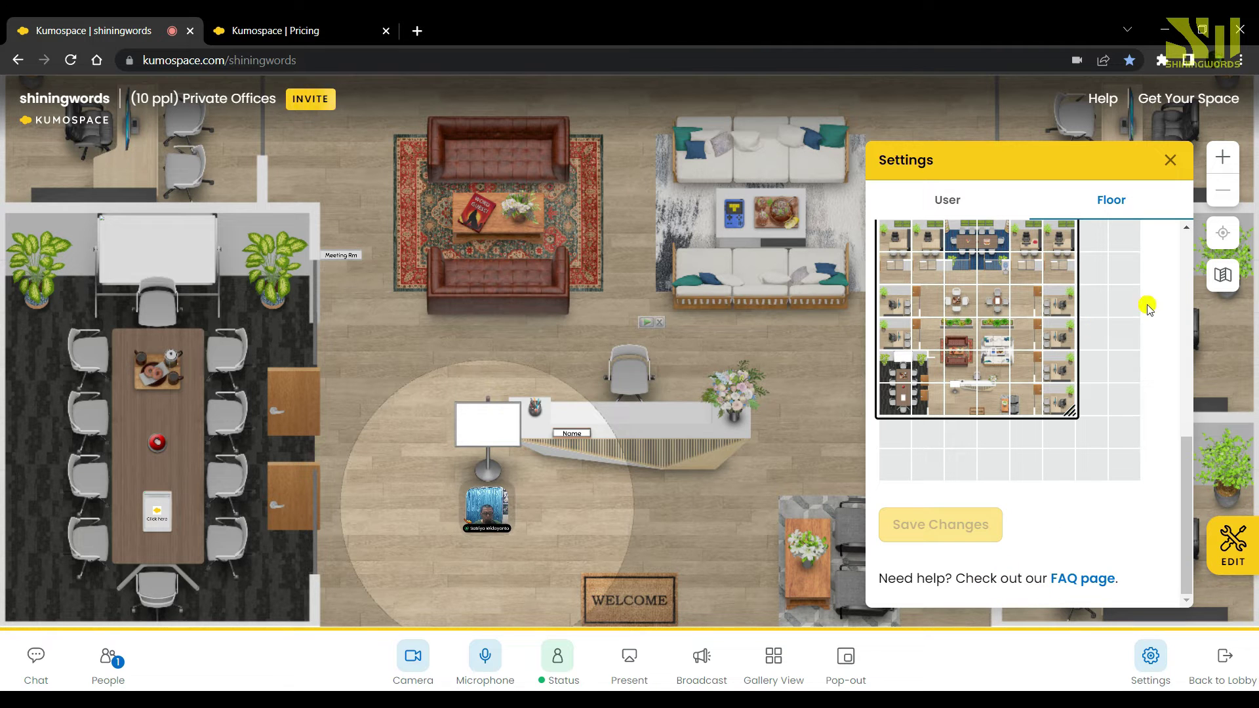
Step: View the floor map together with the people list, and close them along with the settings
left_click(1223, 277)
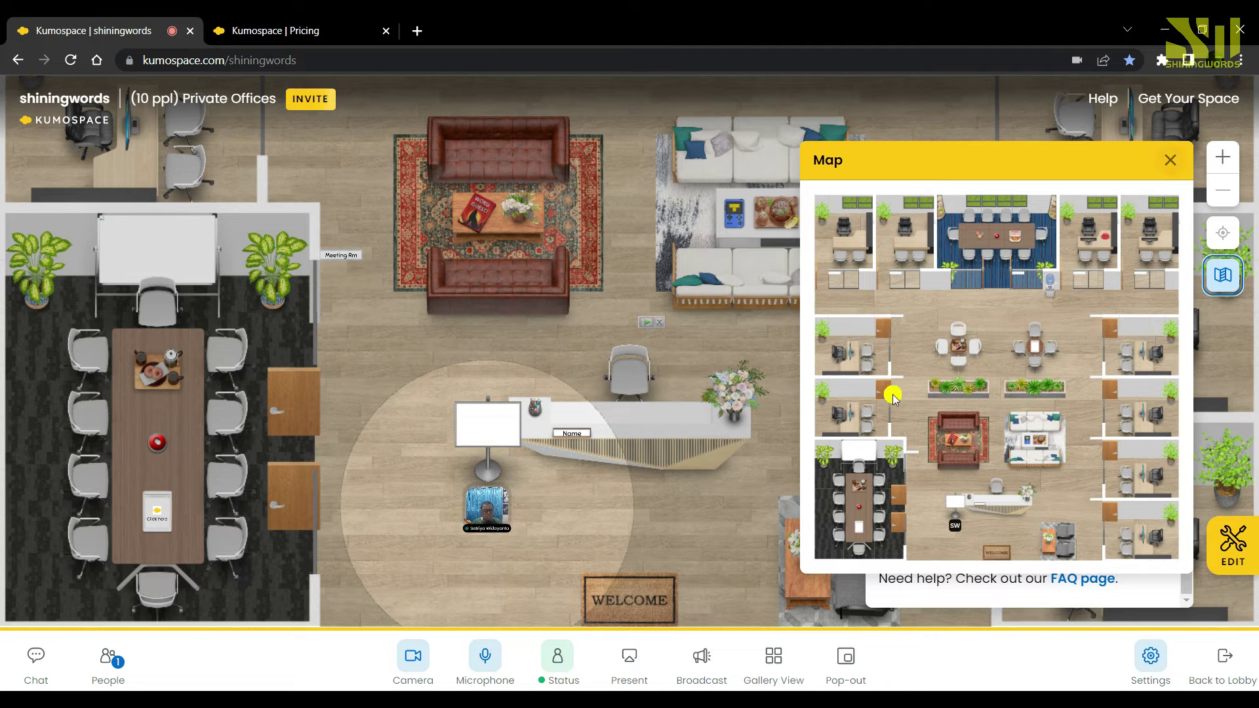
left_click(110, 656)
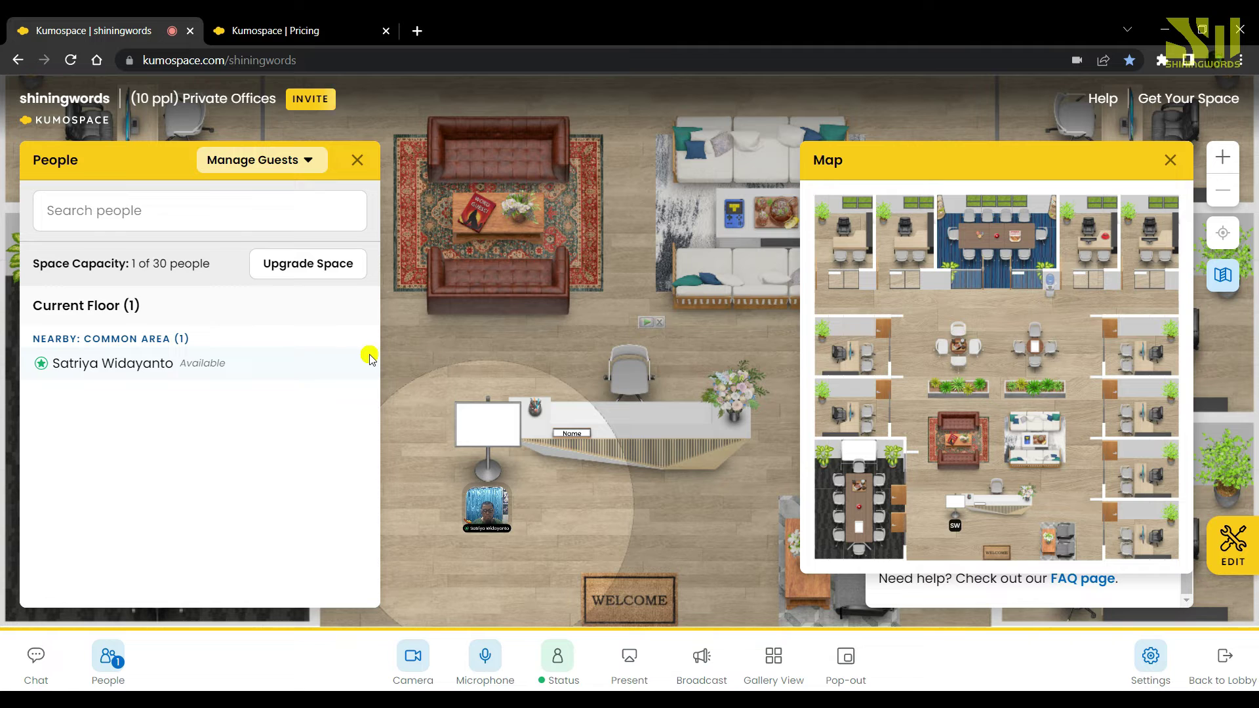
left_click(358, 159)
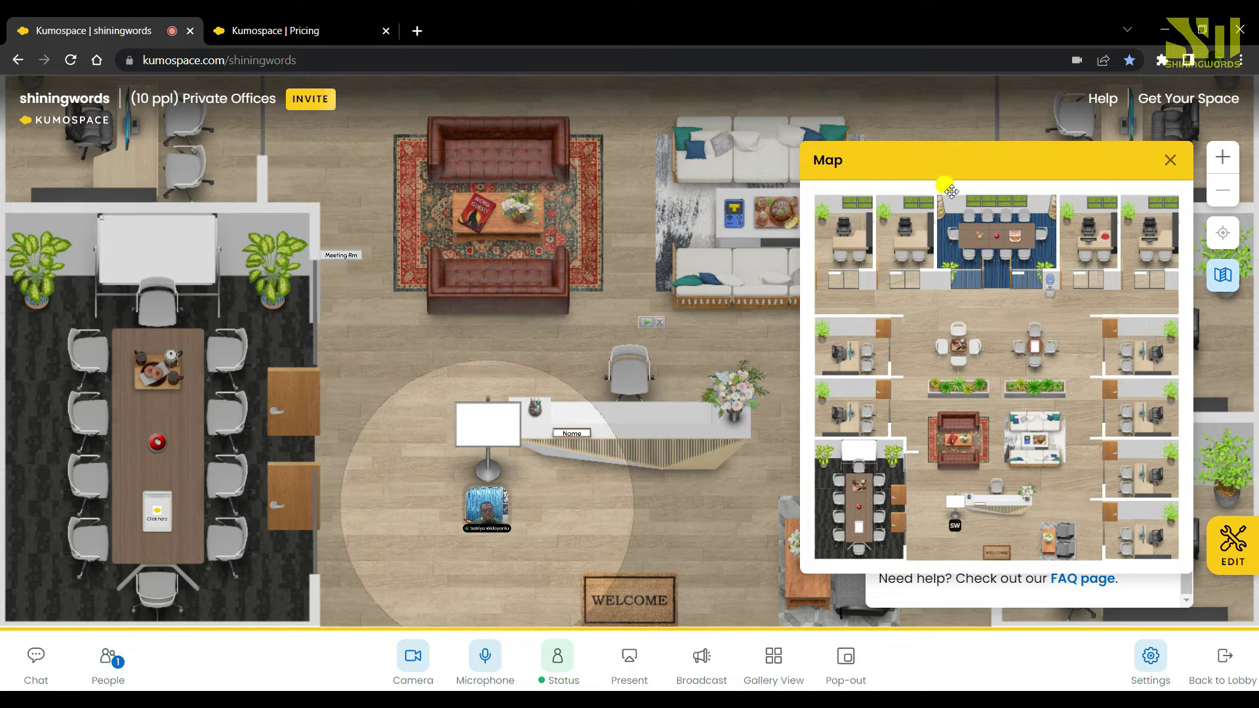
left_click(1171, 165)
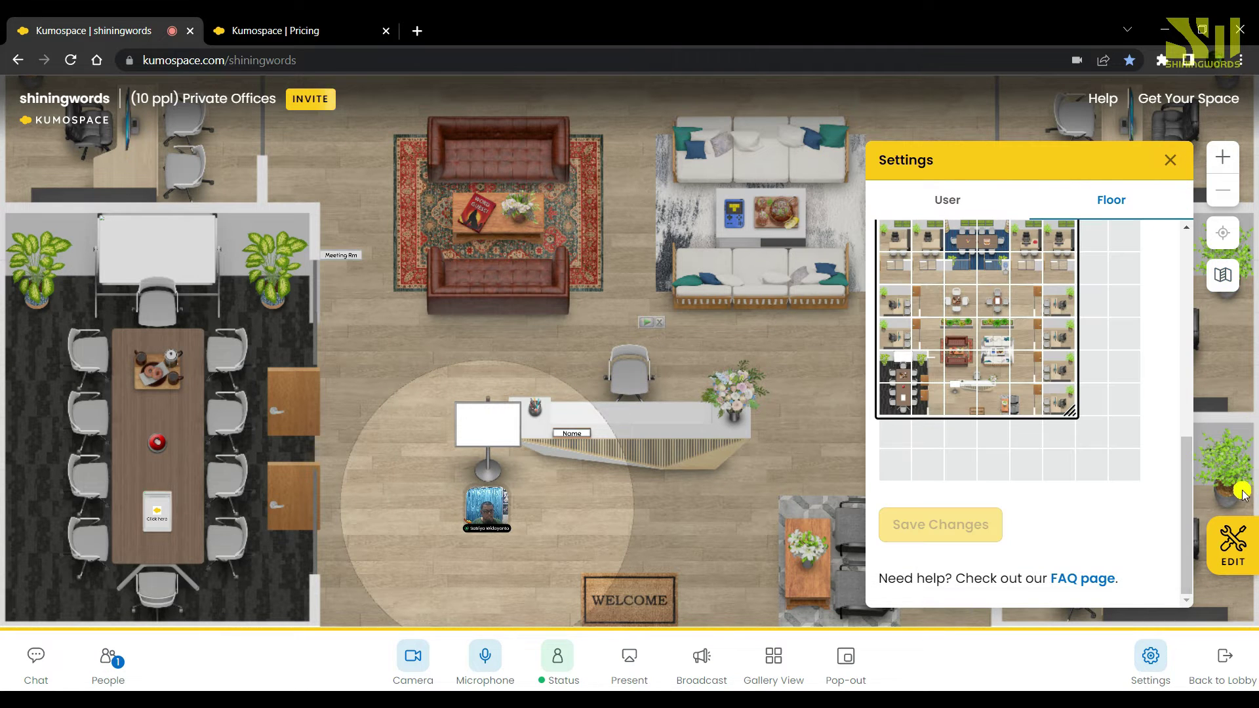
scroll(1119, 228, "up", 10)
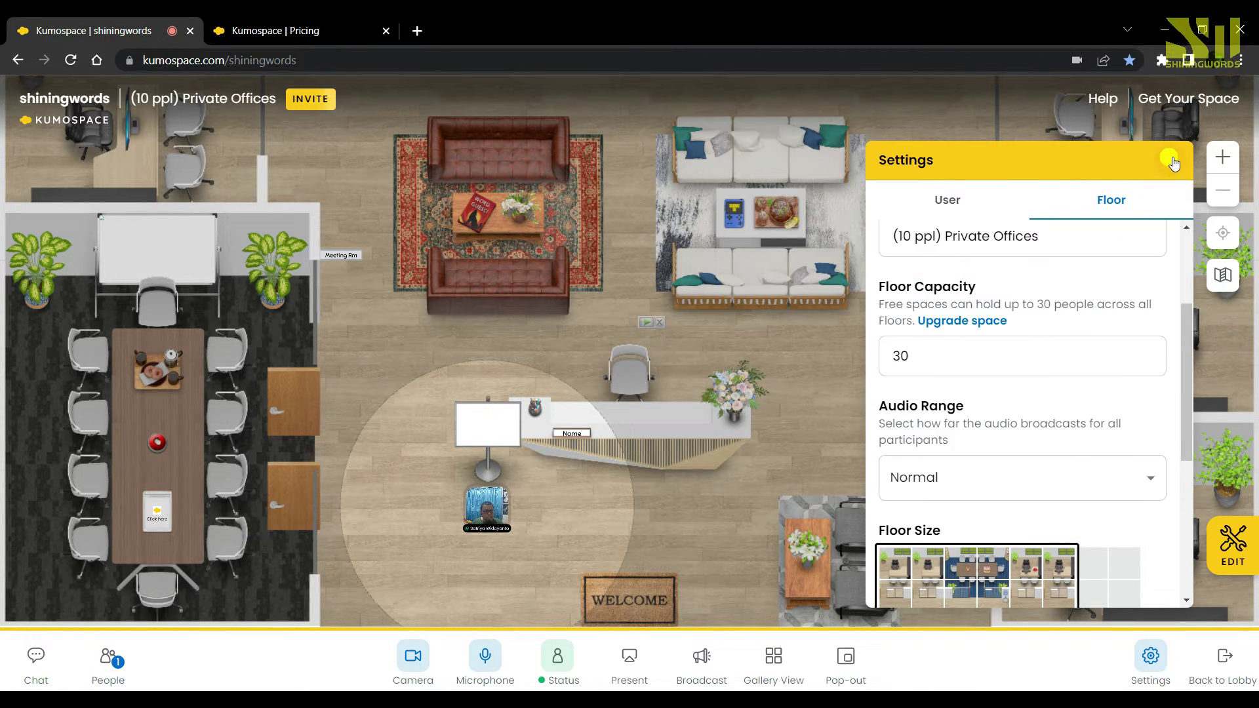
left_click(1170, 160)
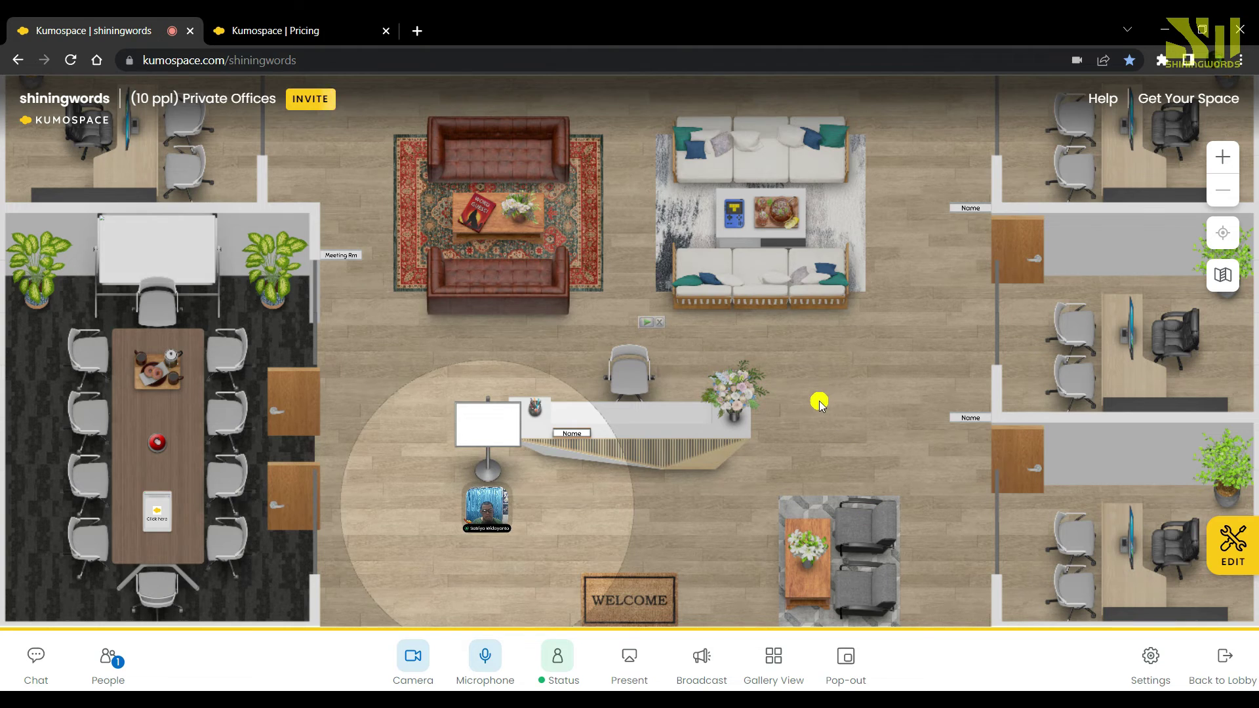
Step: Return to the lobby and join the floor 02. Shiningwords' Home
scroll(819, 405, "up", 4)
scroll(797, 405, "down", 4)
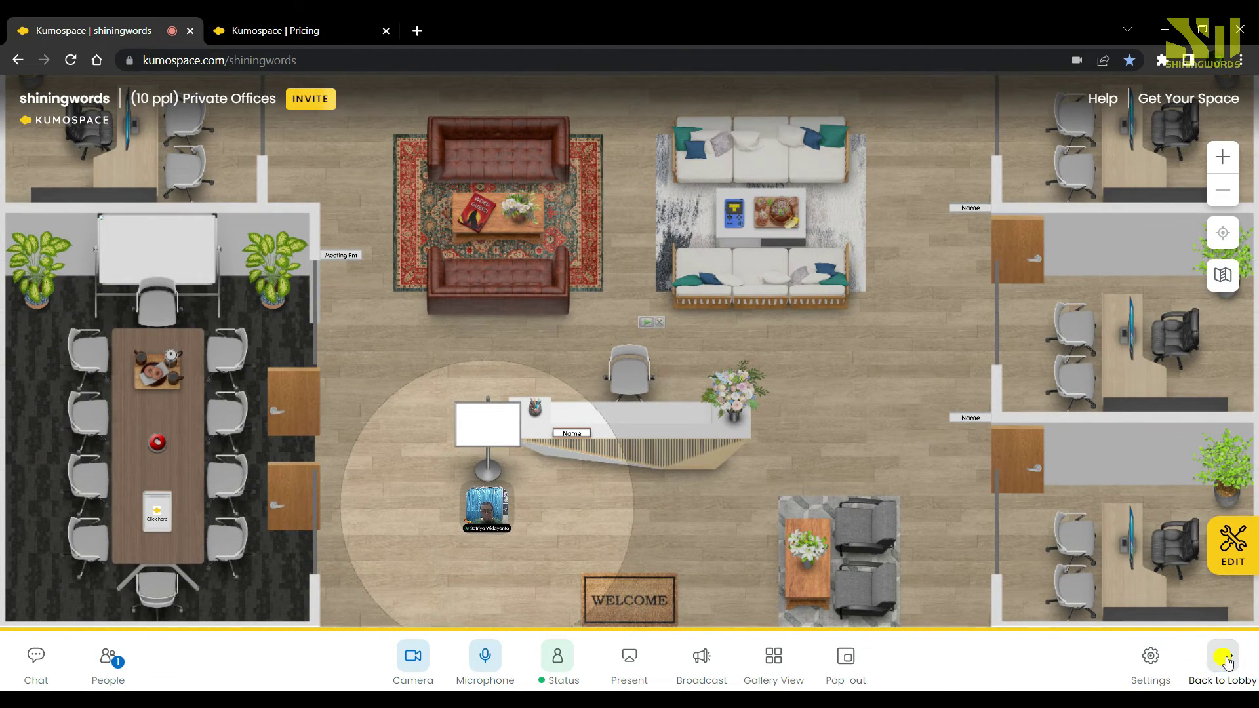
left_click(1223, 657)
scroll(639, 517, "down", 1)
scroll(703, 470, "down", 3)
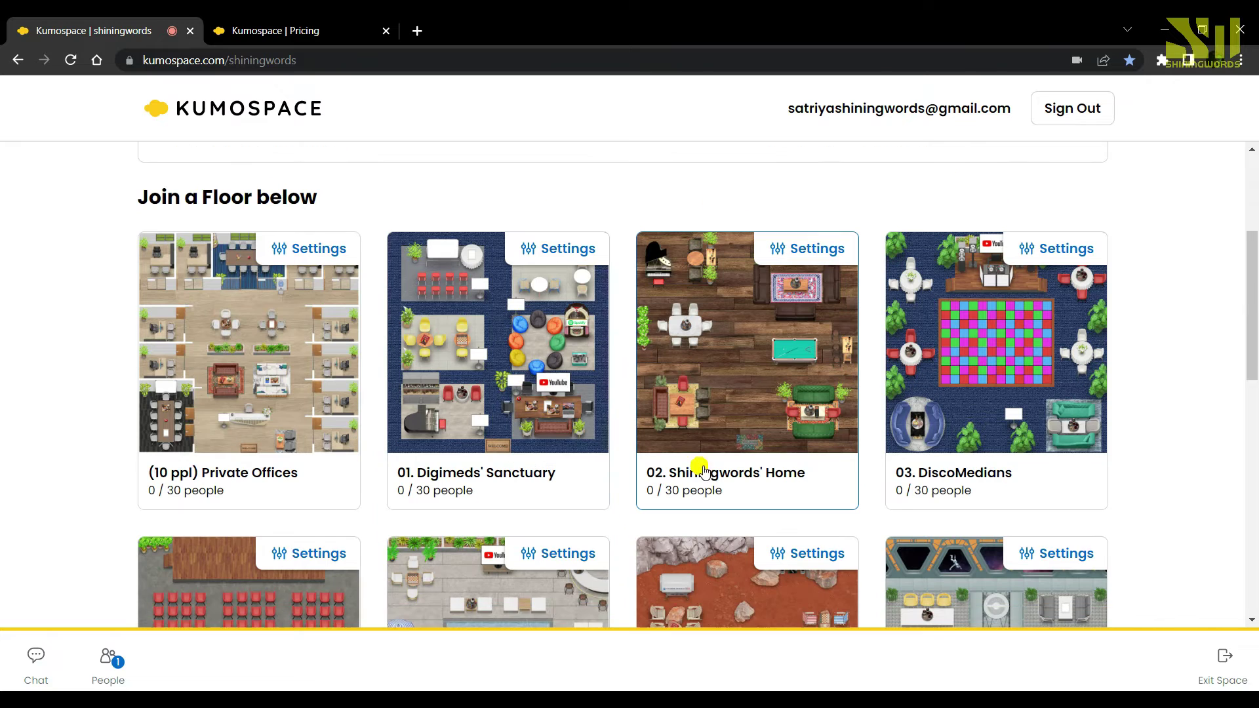
scroll(702, 459, "down", 1)
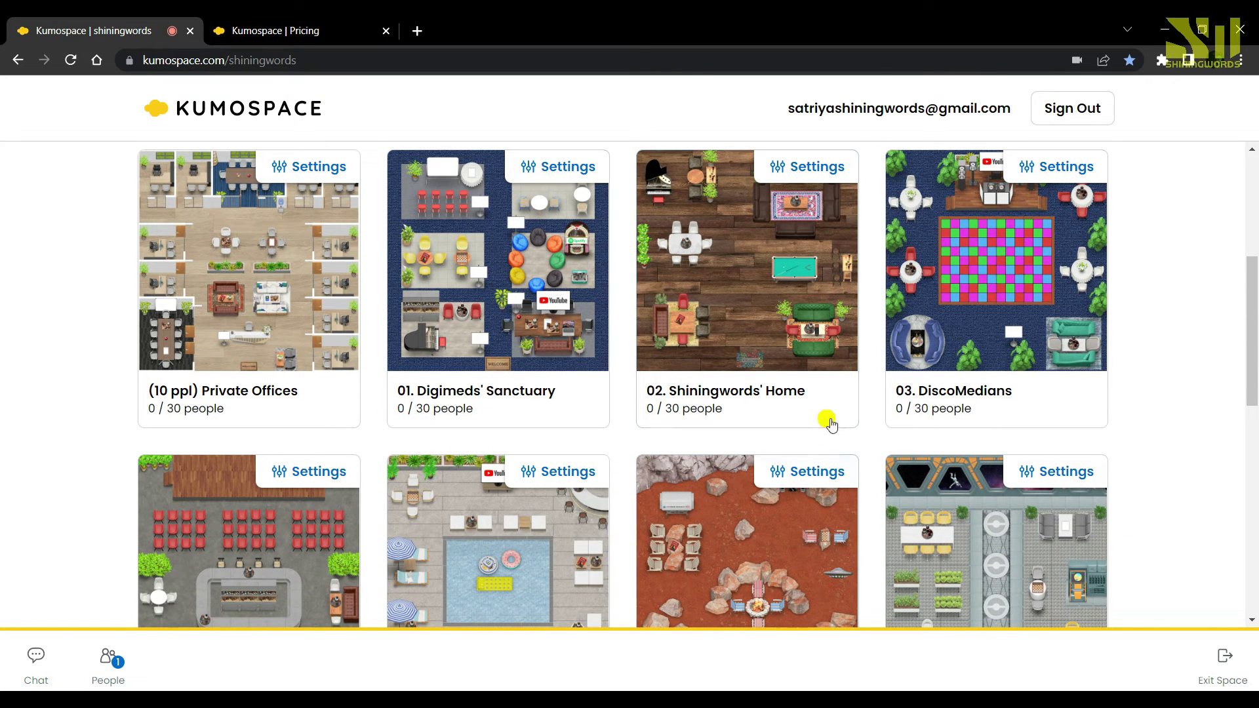
left_click(824, 303)
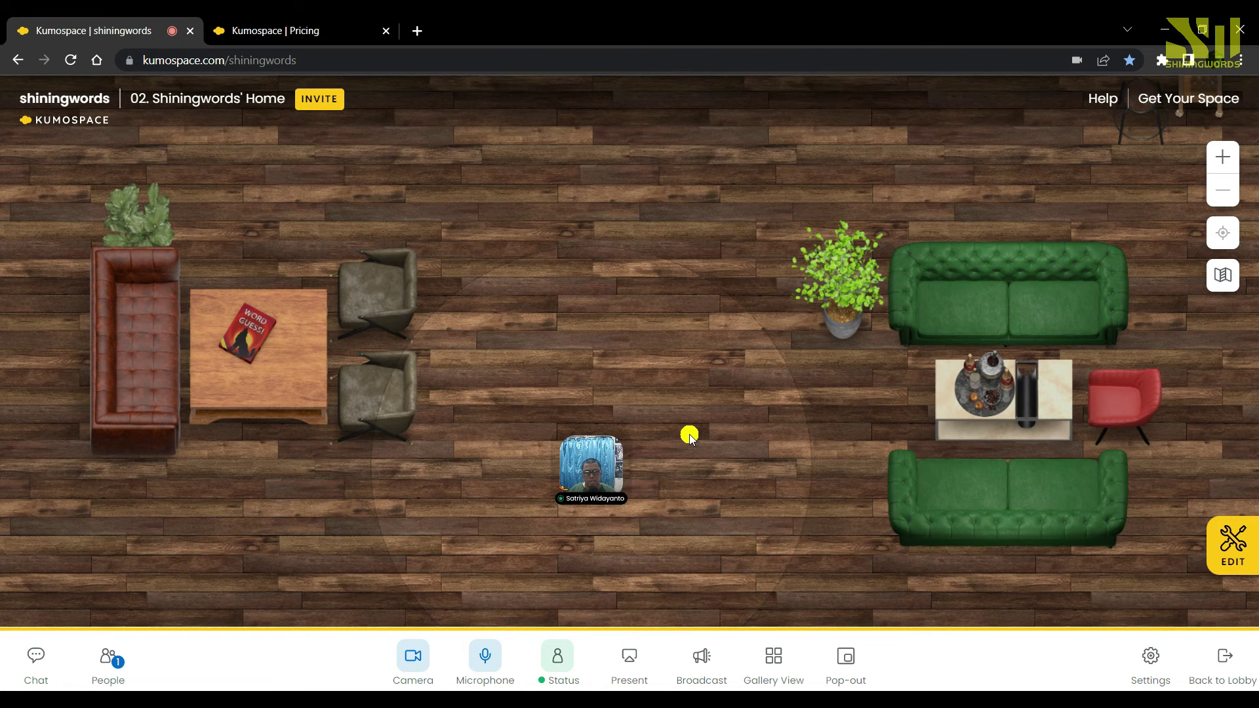
Step: Walk the avatar from the entrance area of the floor up to the pool table
key("Up")
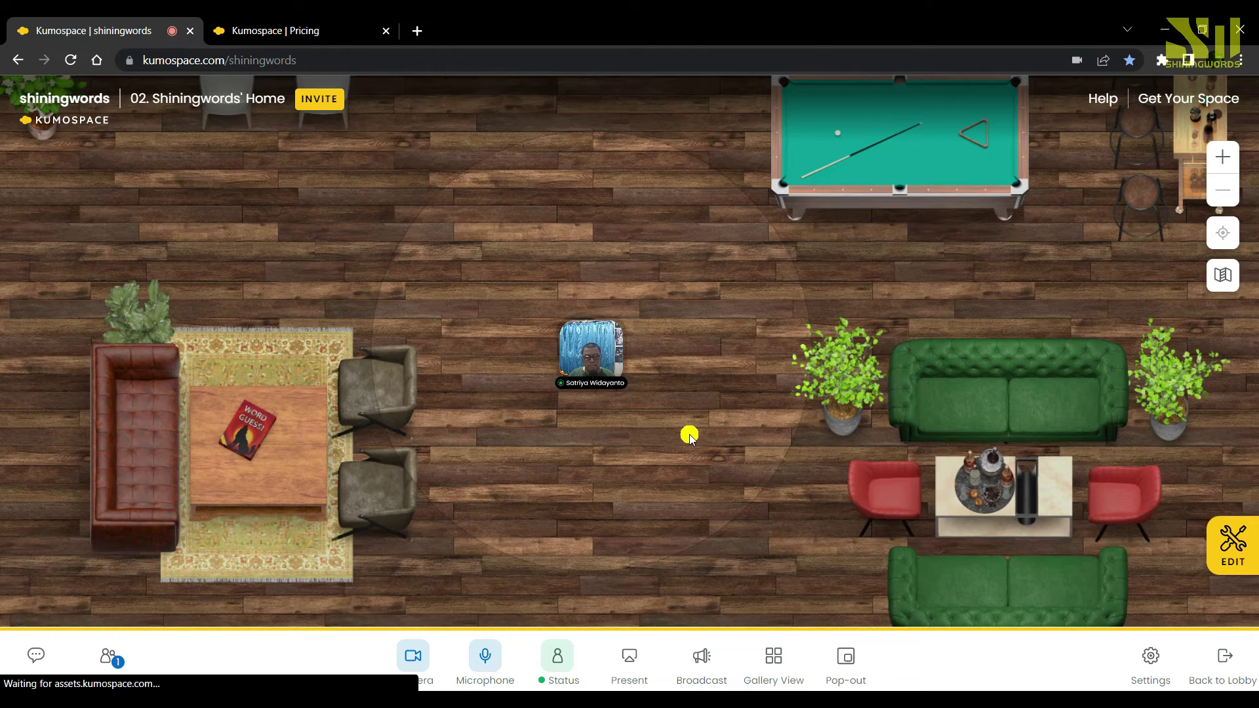
key("Up")
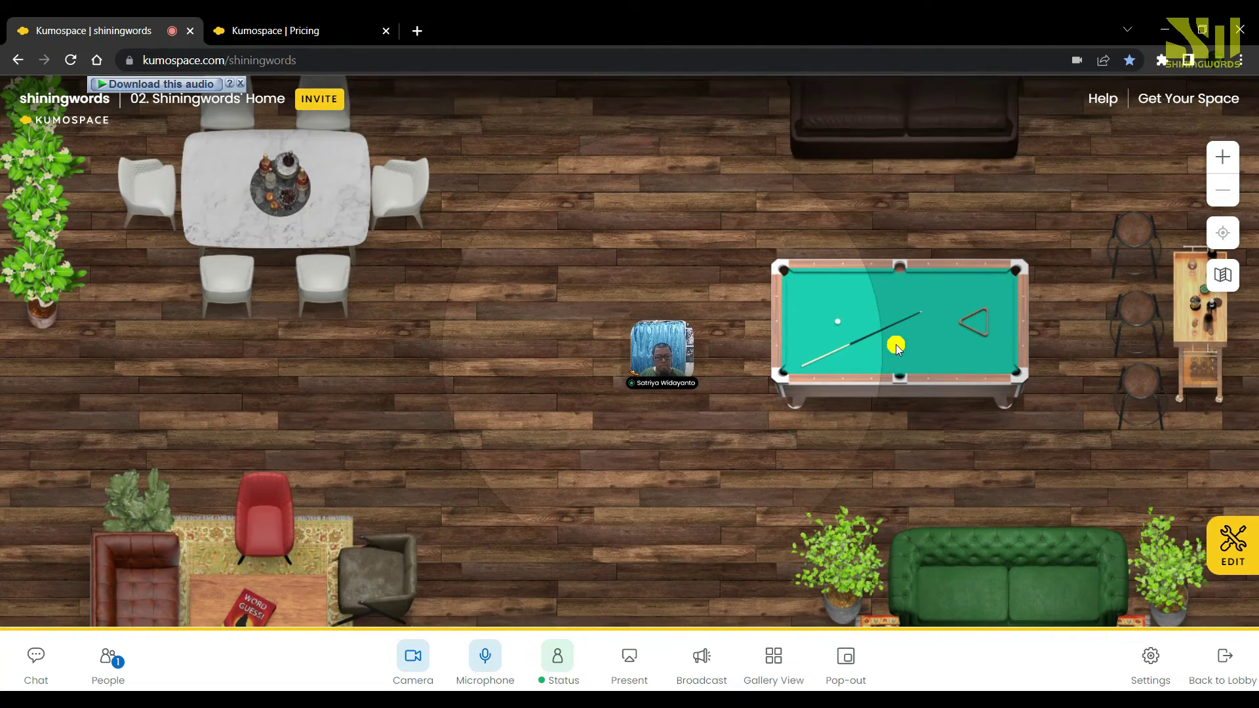
scroll(893, 341, "up", 3)
scroll(896, 349, "down", 2)
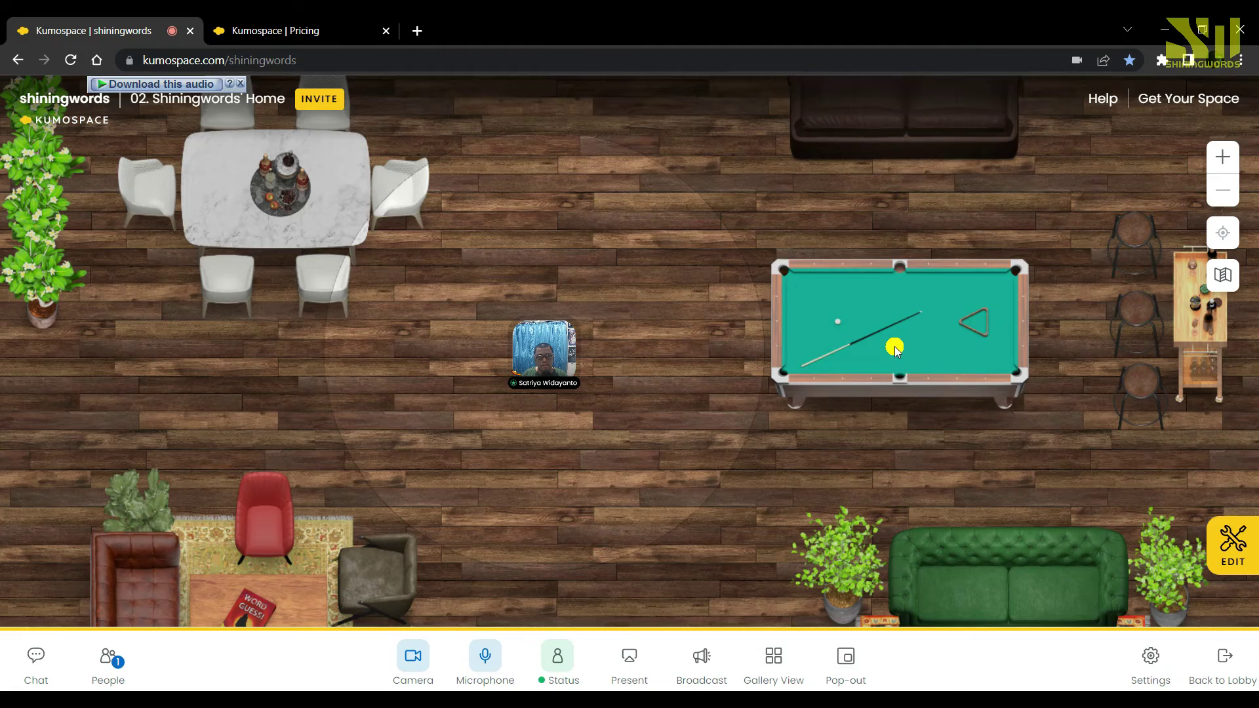
left_click(837, 357)
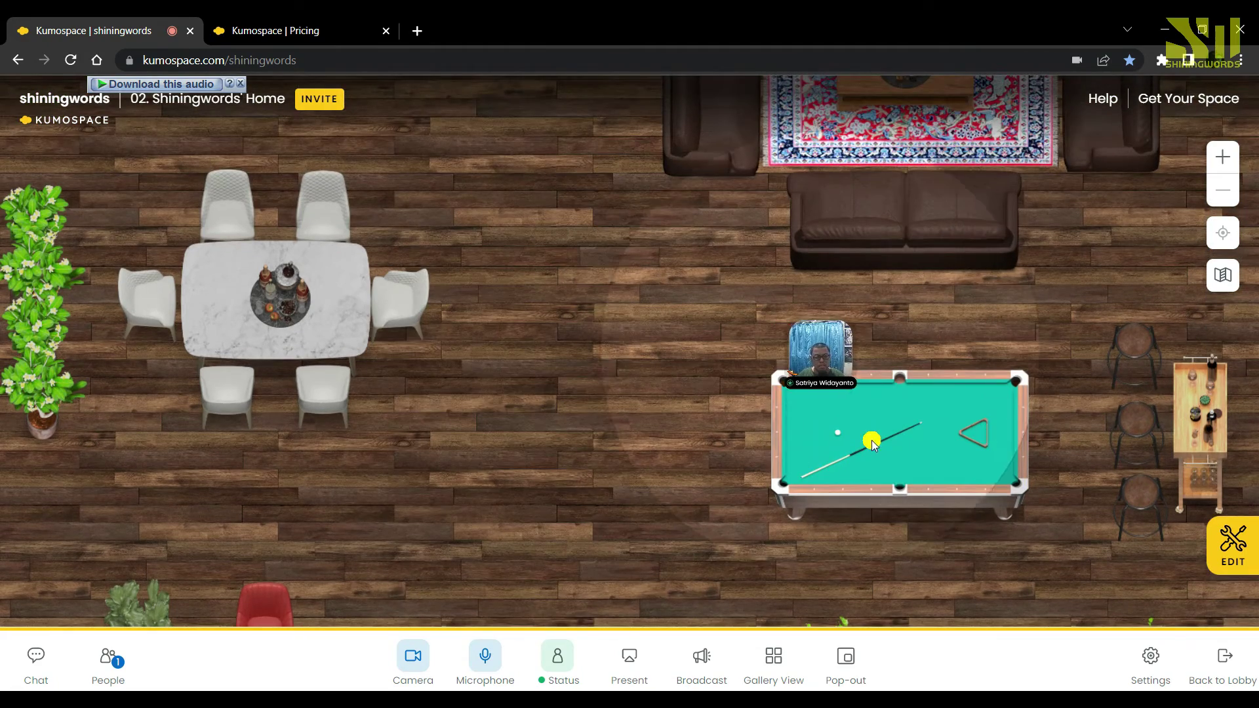
Step: Walk the avatar through the TV lounge to the open area between the lounge and the game table
key("Up")
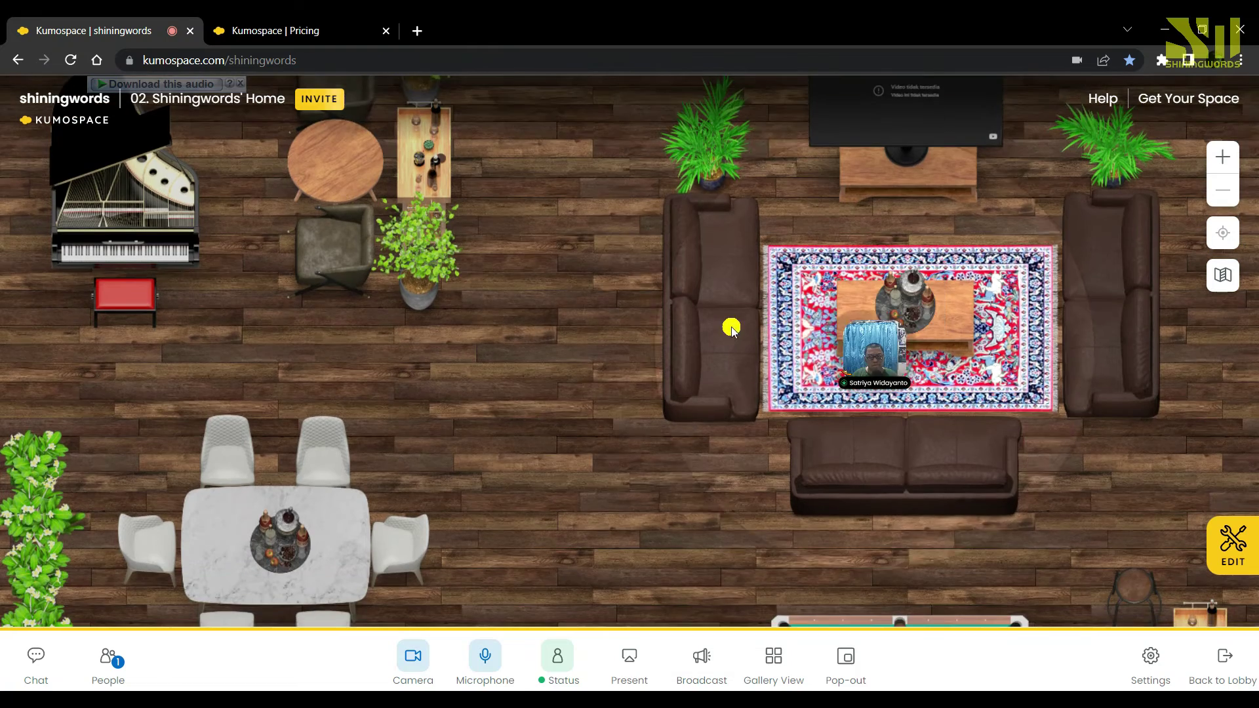
left_click(728, 328)
key("Left")
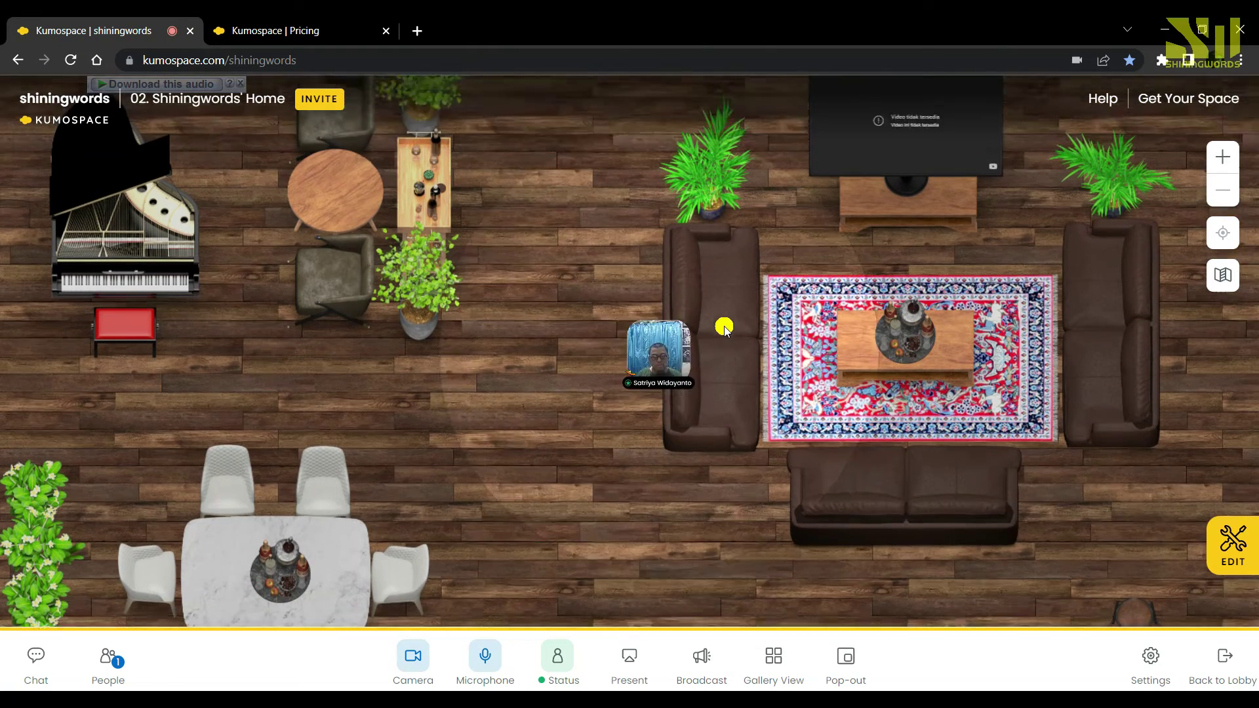
key("Up")
key("Down")
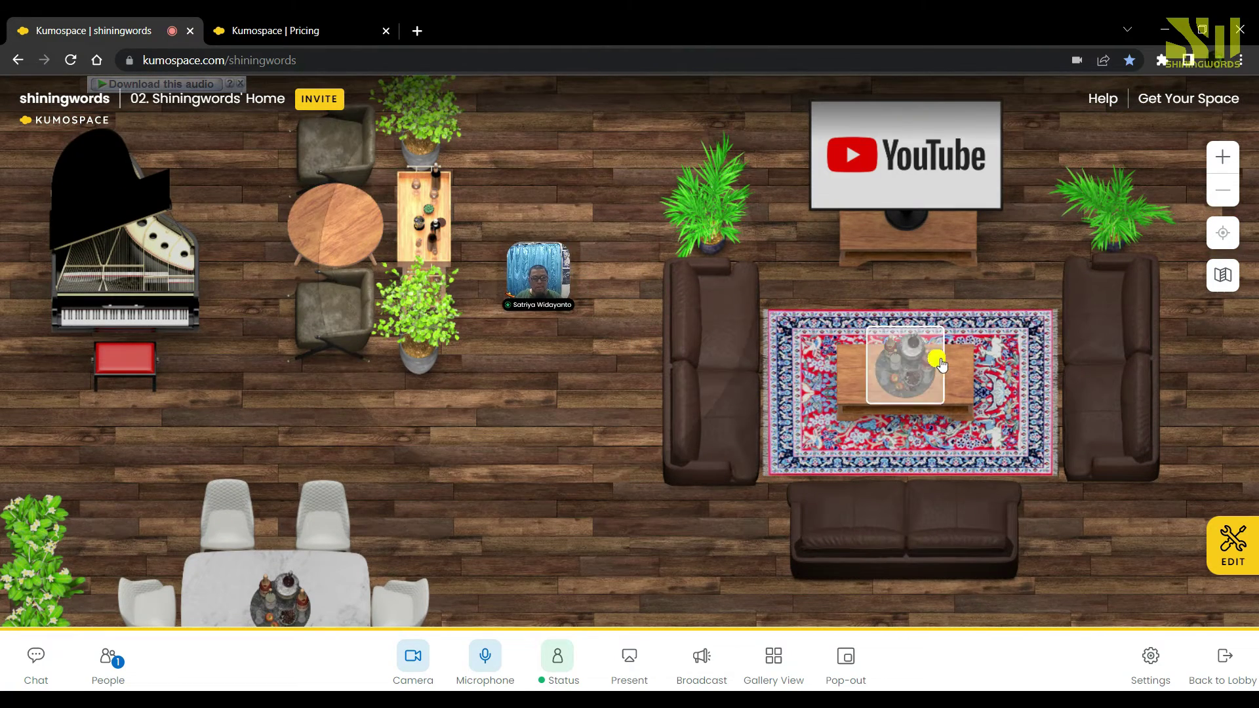
Step: Walk the avatar past the round game table to the piano and back to the open area beside the TV lounge
key("Left")
key("Left")
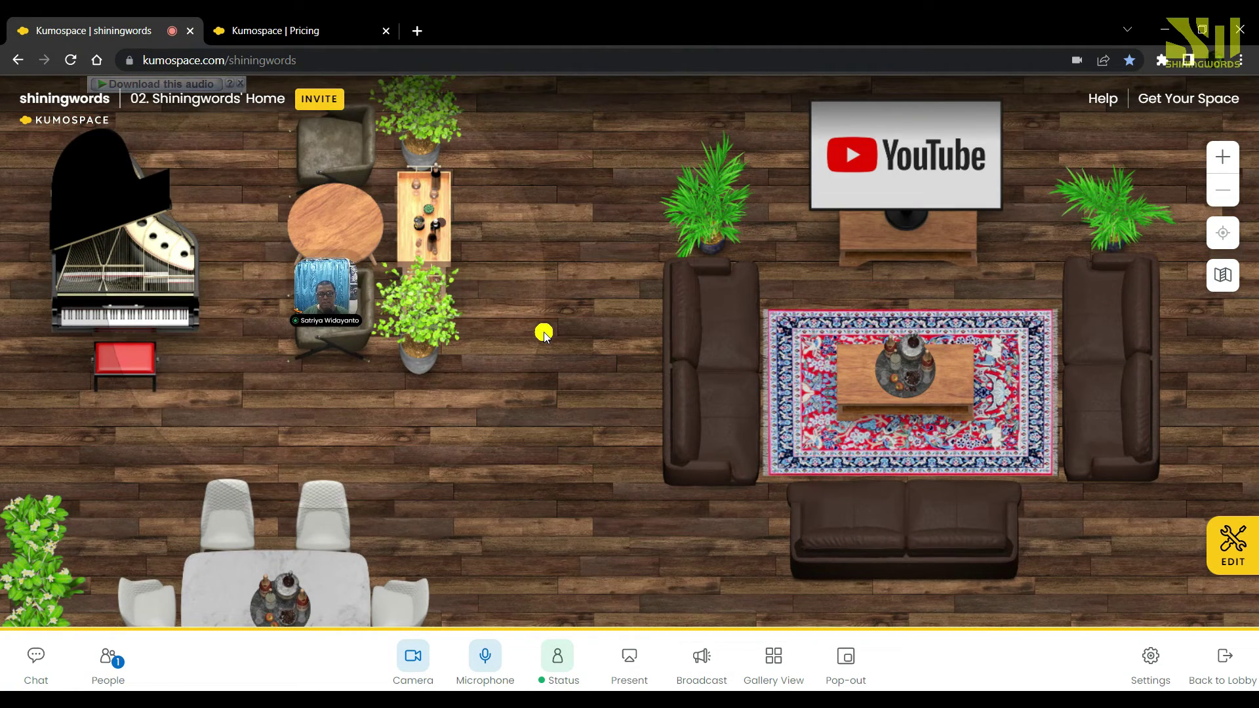
key("Down")
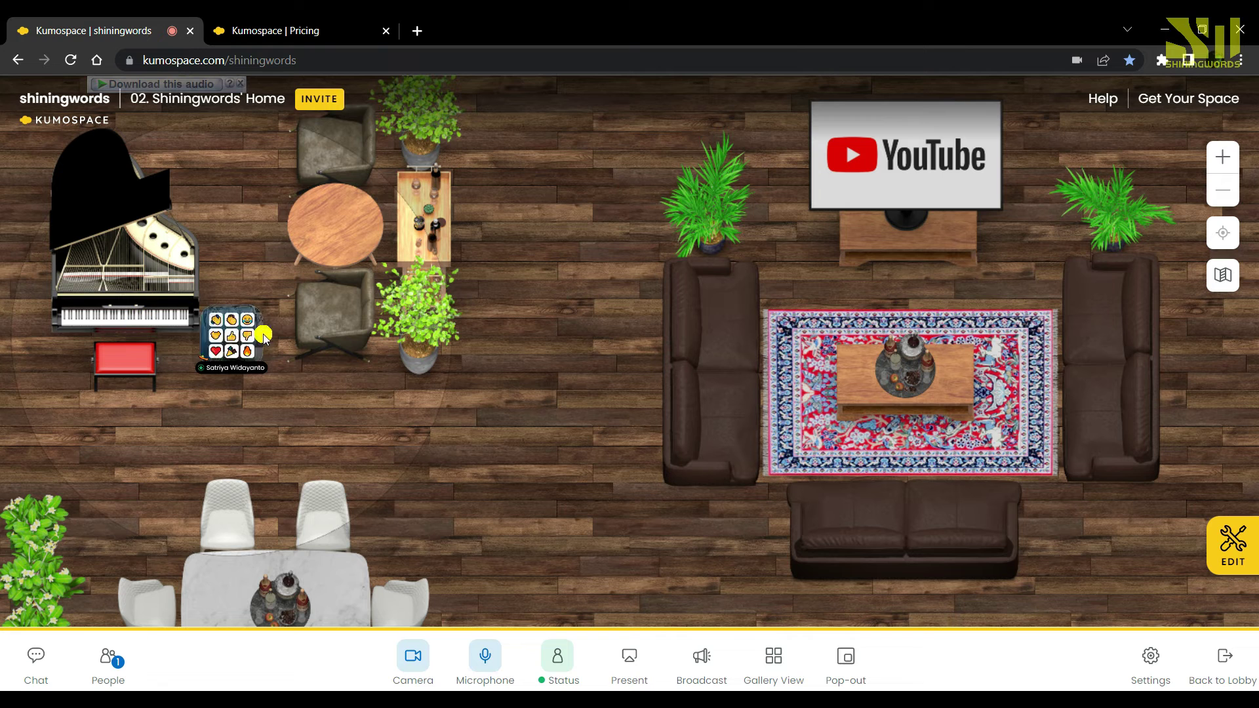
left_click(418, 357)
key("Right")
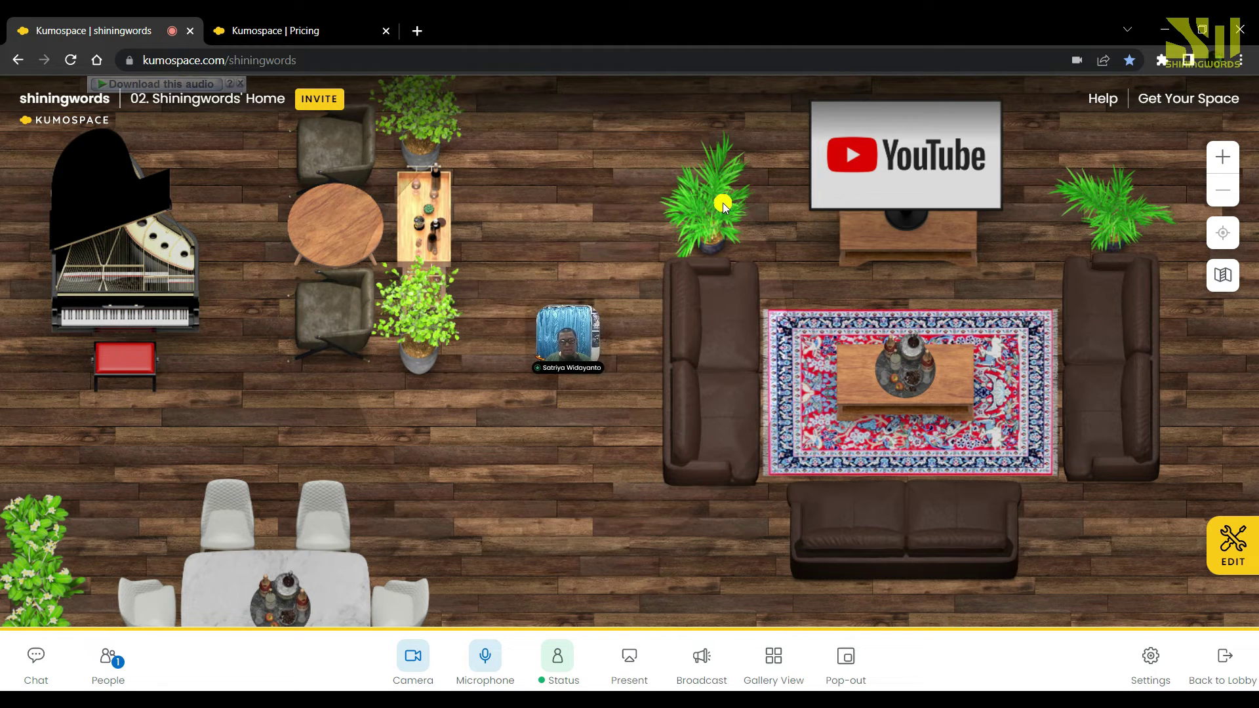
Step: Walk the avatar up to the YouTube TV and position it between the TV stand and the rug
key("Up")
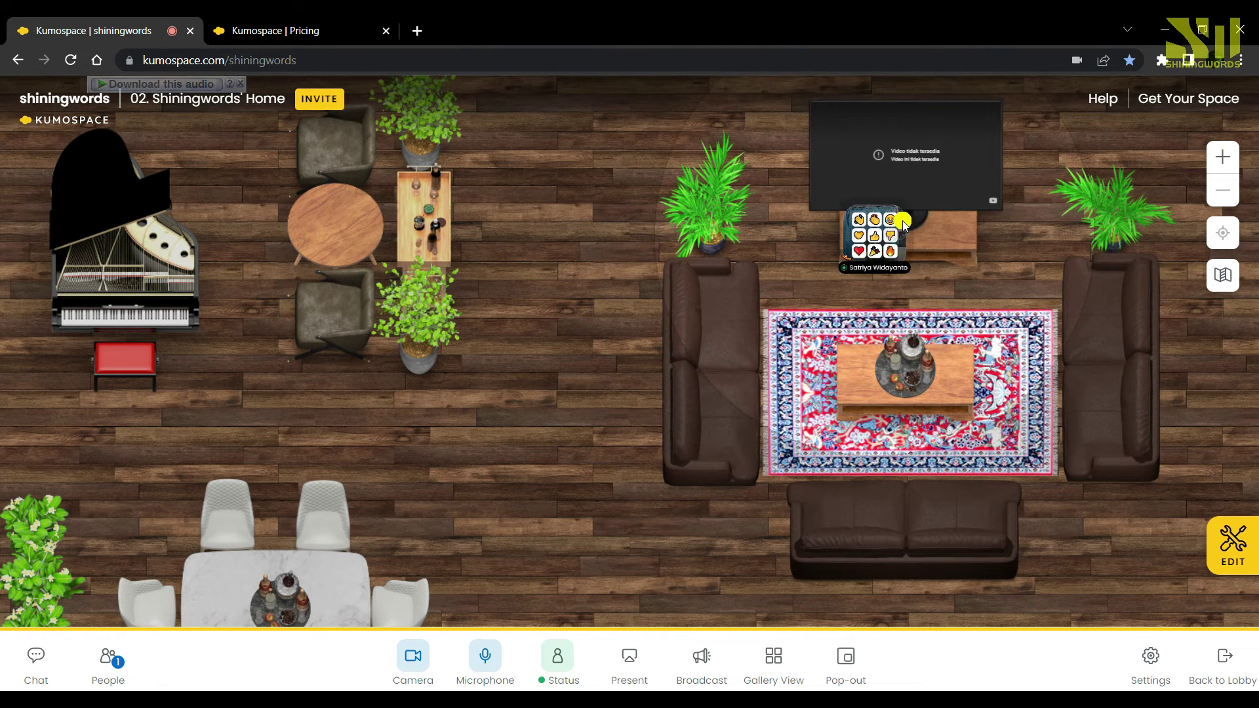
key("Down")
key("Up")
key("Up")
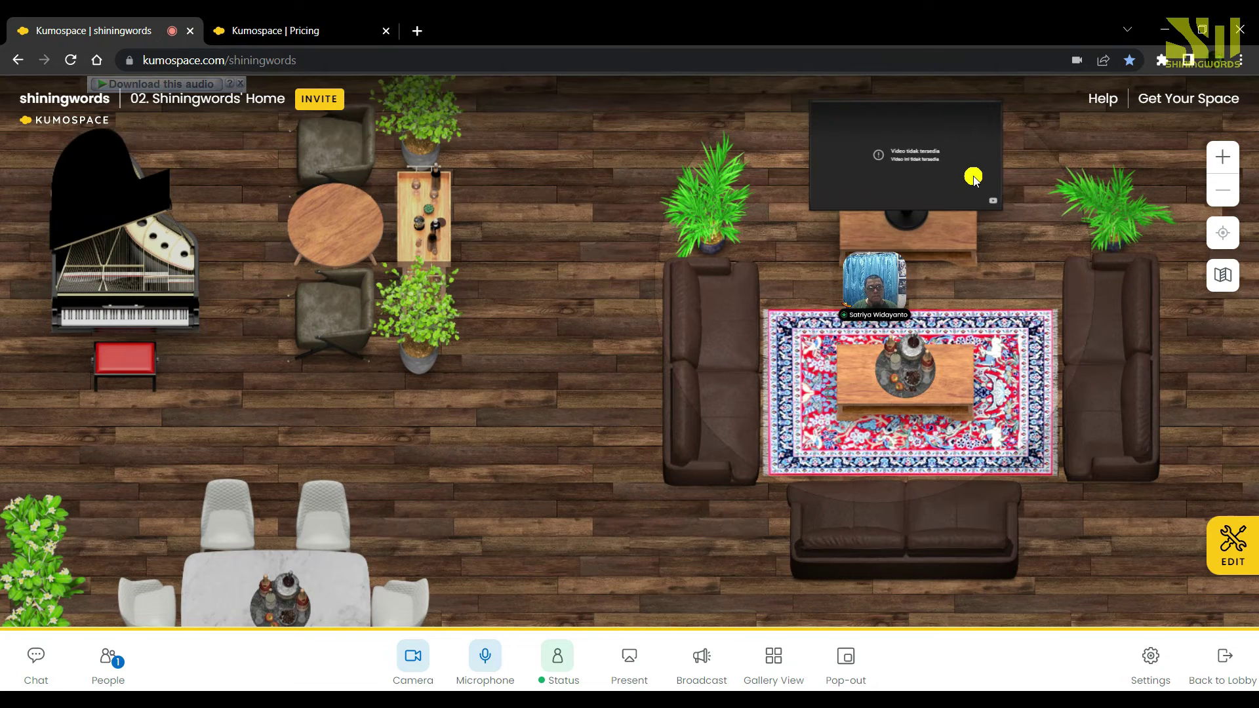
Step: Start editing the floor, view the YouTube TV's video settings, and close them without changes
left_click(1231, 542)
left_click(683, 165)
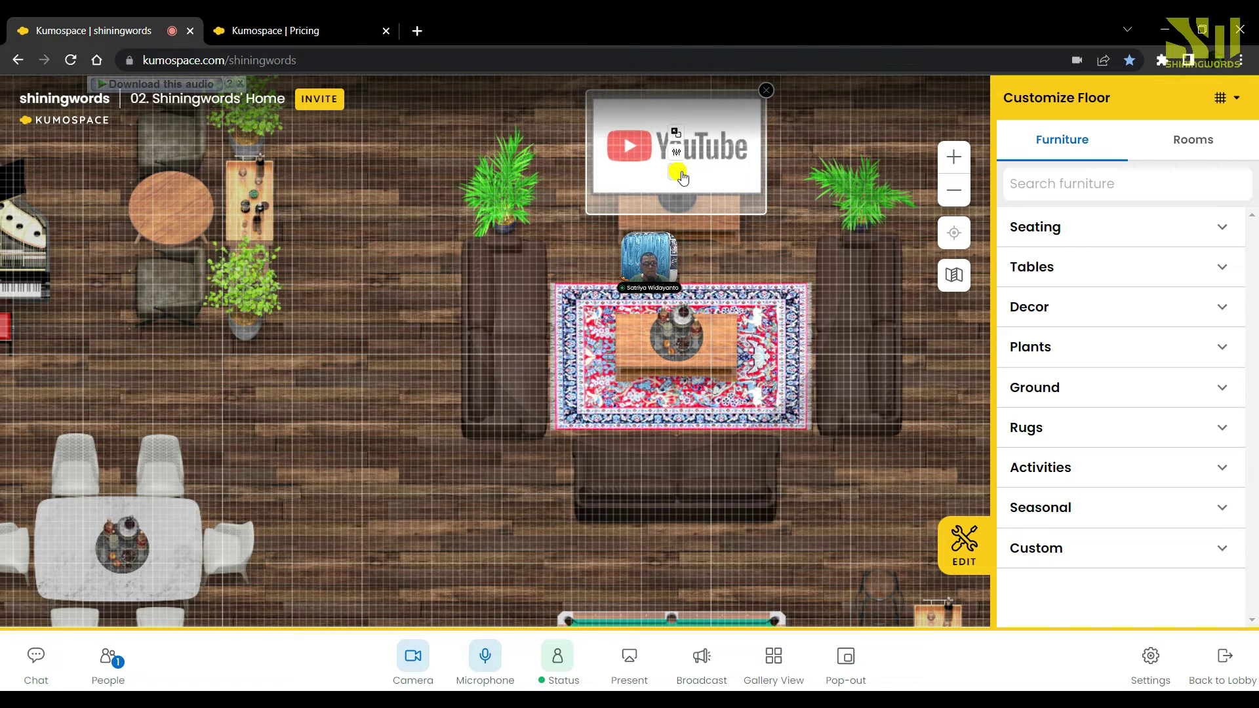
left_click(681, 160)
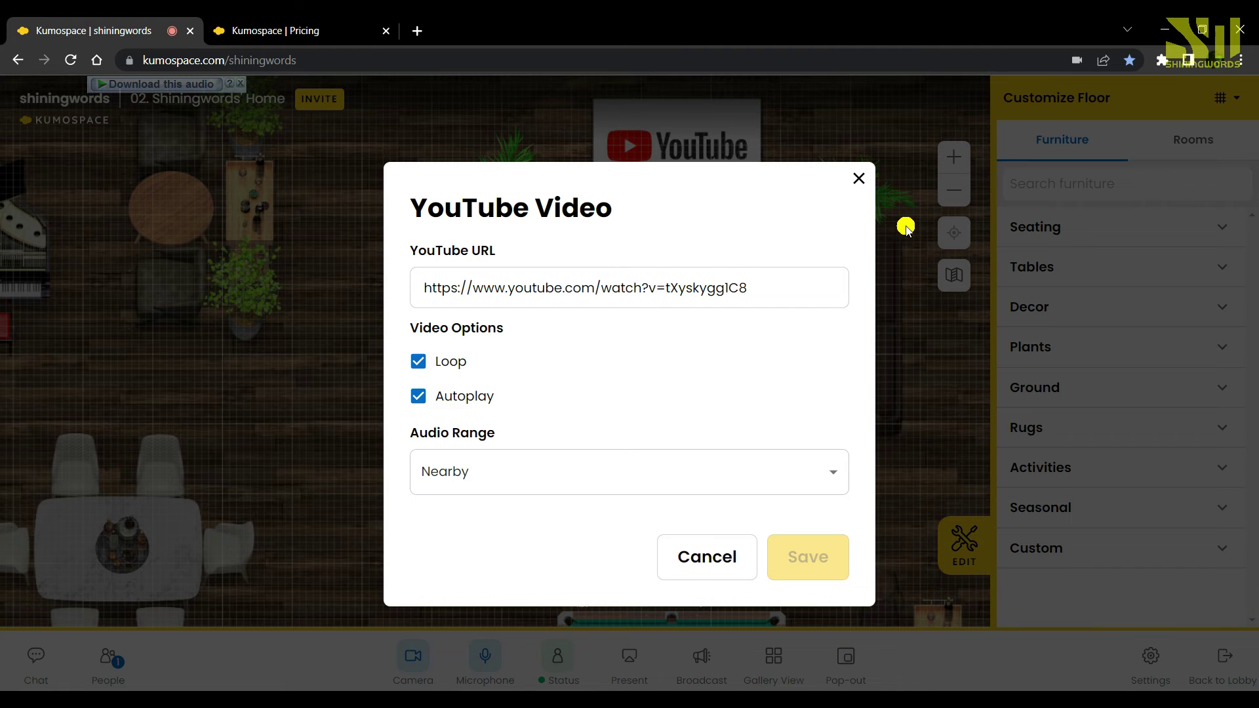
left_click(857, 177)
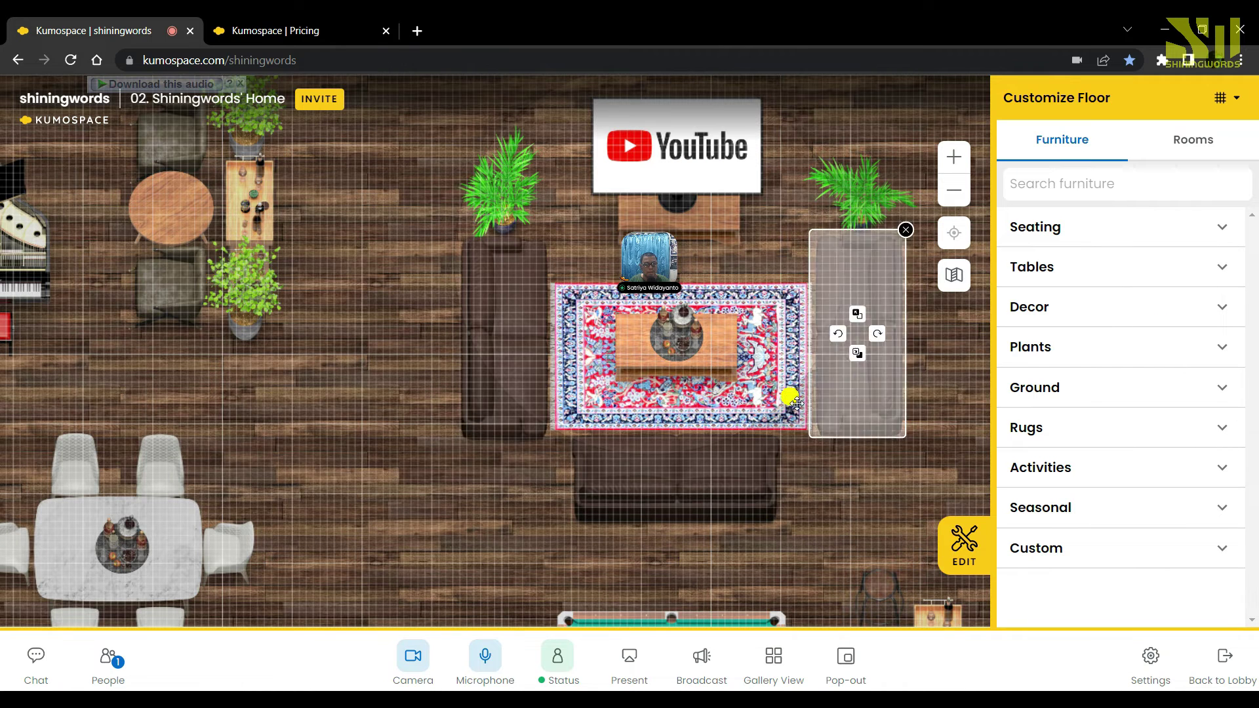
Step: Browse the Seating furniture category to examine the available bean bags and chairs
mouse_move(722, 482)
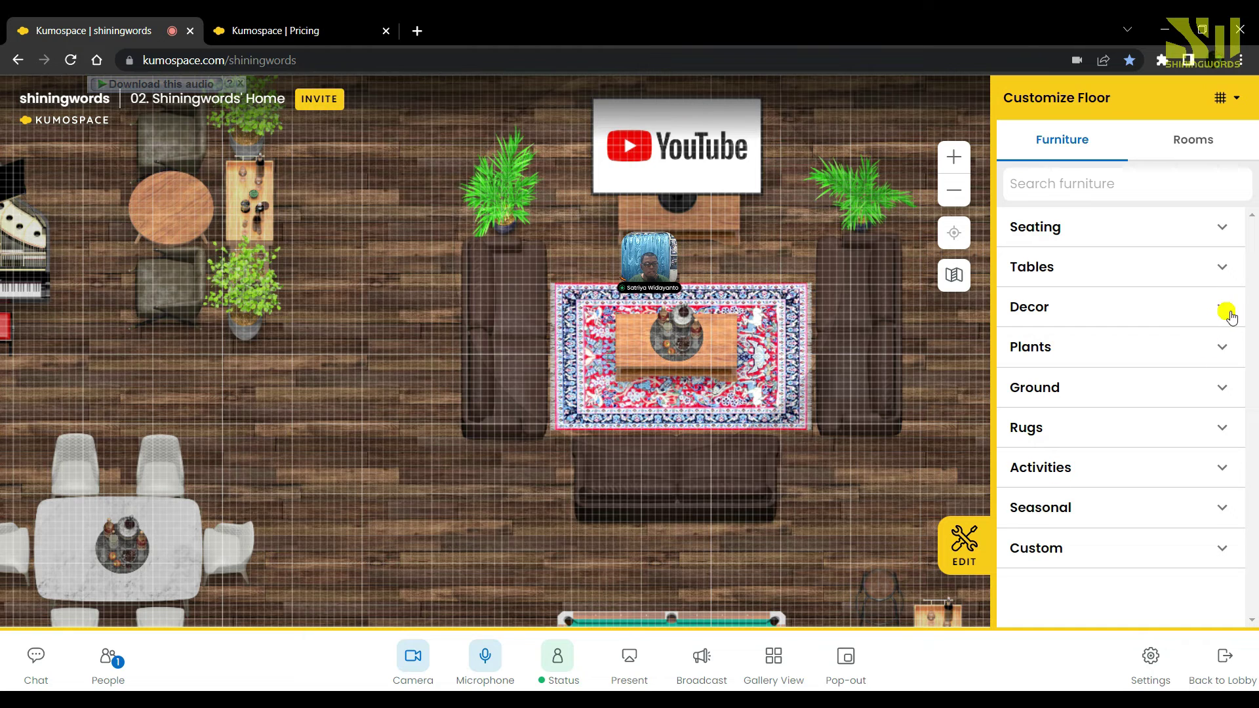
left_click(1231, 234)
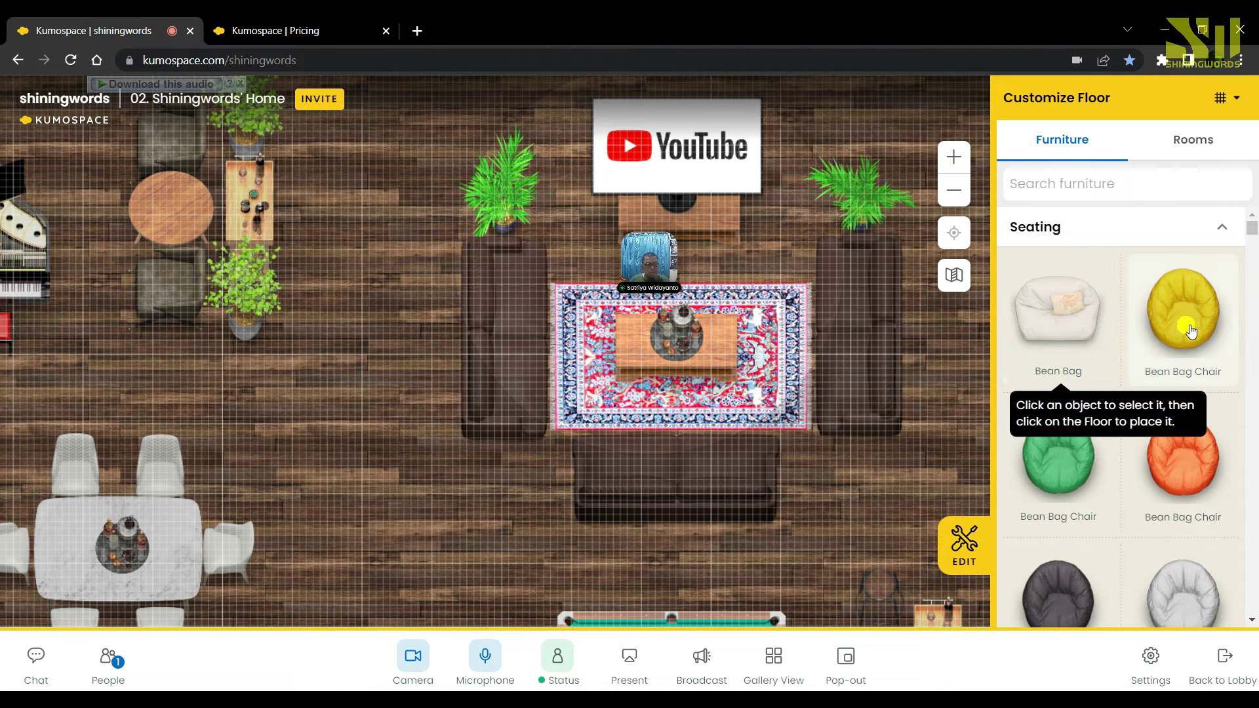
scroll(1139, 453, "down", 10)
scroll(1137, 407, "down", 5)
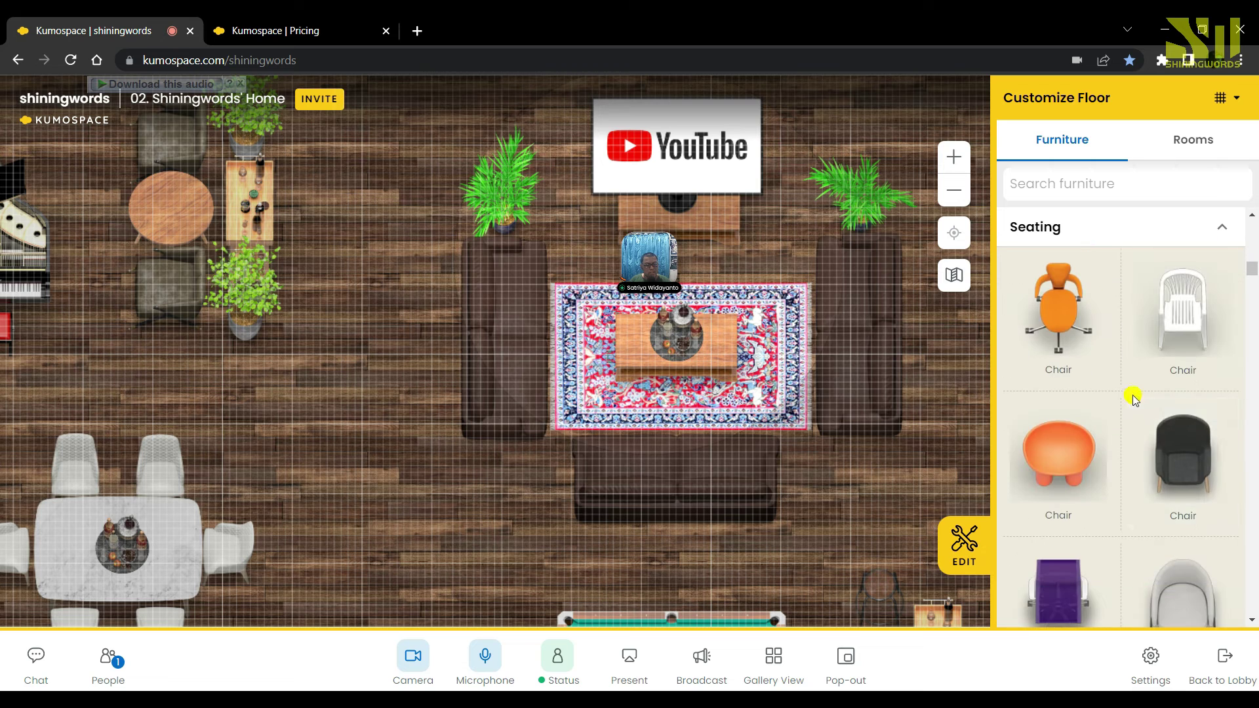
scroll(1153, 396, "up", 5)
scroll(1069, 371, "down", 3)
scroll(1070, 370, "down", 8)
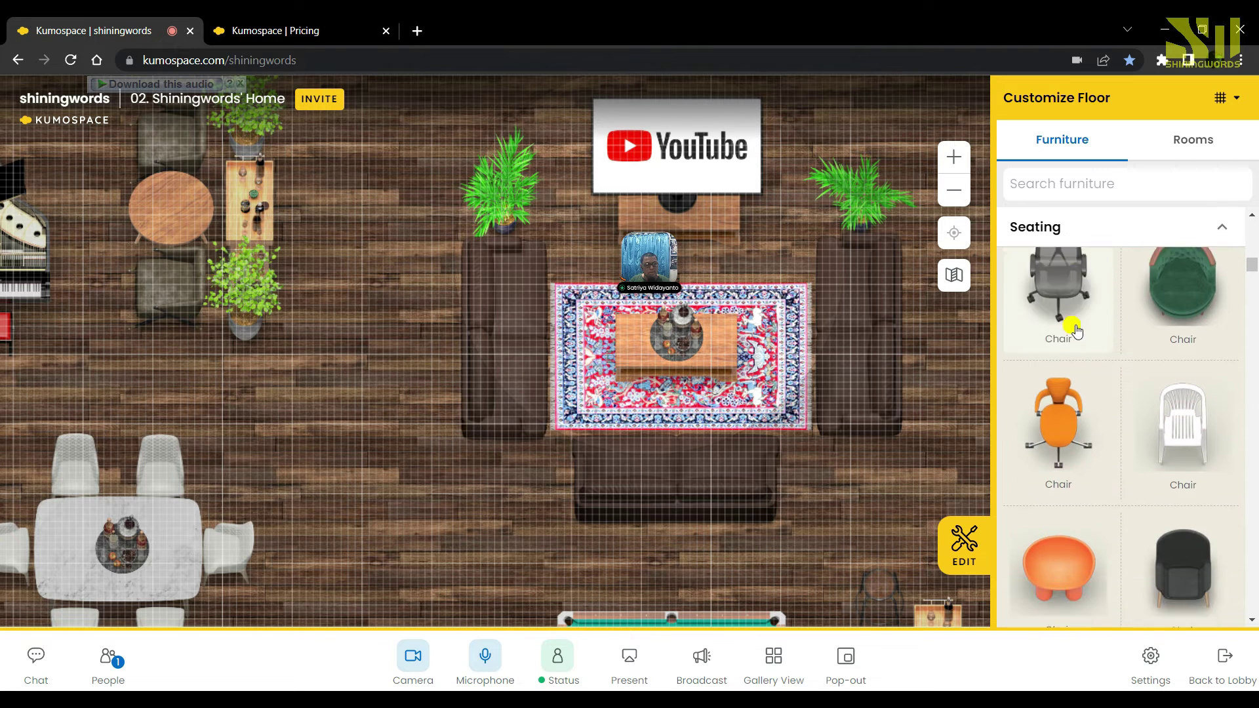
scroll(1141, 364, "down", 8)
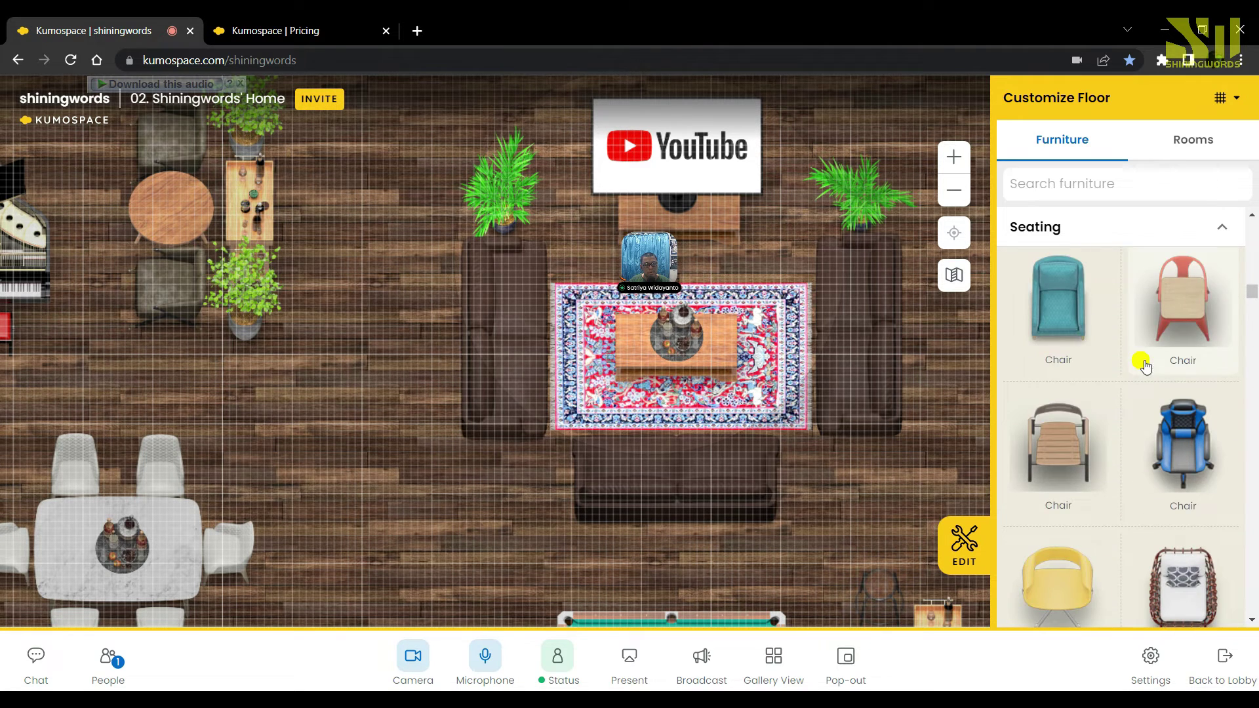
scroll(1180, 393, "up", 6)
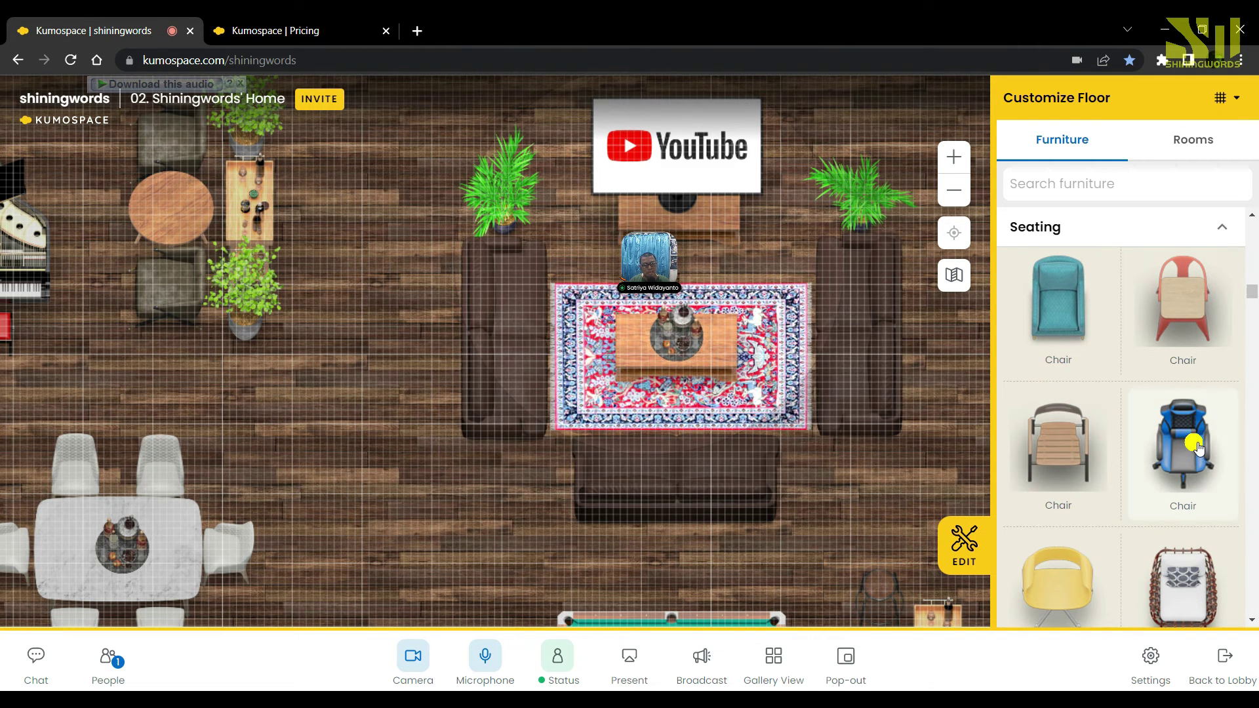
Step: Place the blue wheeled chair on the open floor between the game table and the TV lounge
left_click(1193, 448)
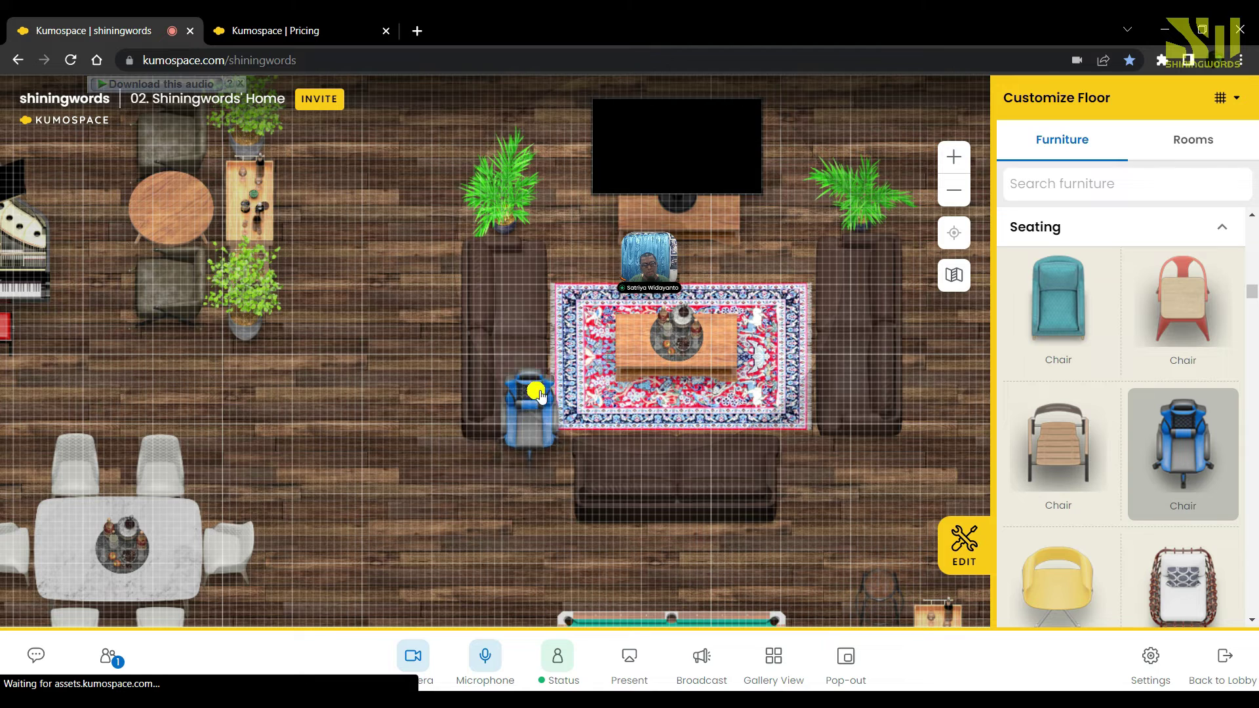
left_click(339, 377)
left_click(414, 394)
left_click(466, 372)
left_click(554, 393)
left_click(323, 368)
left_click(375, 415)
left_click(362, 371)
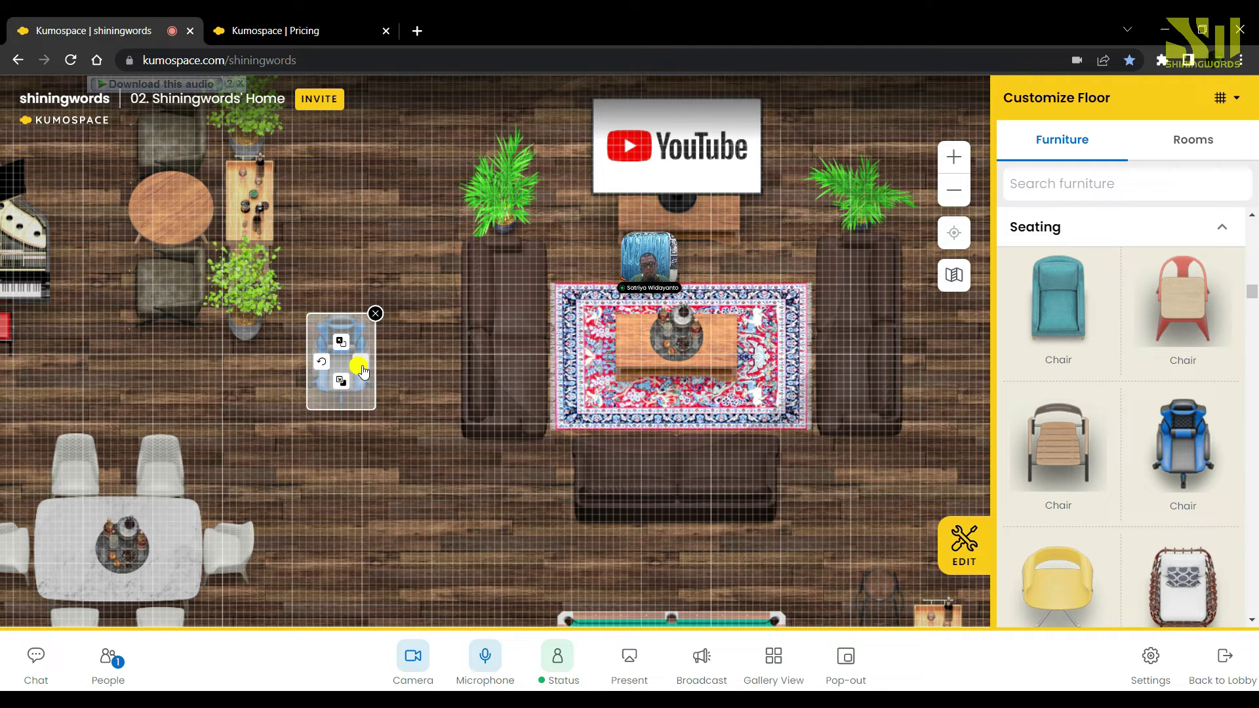
key("Delete")
key("ctrl+z")
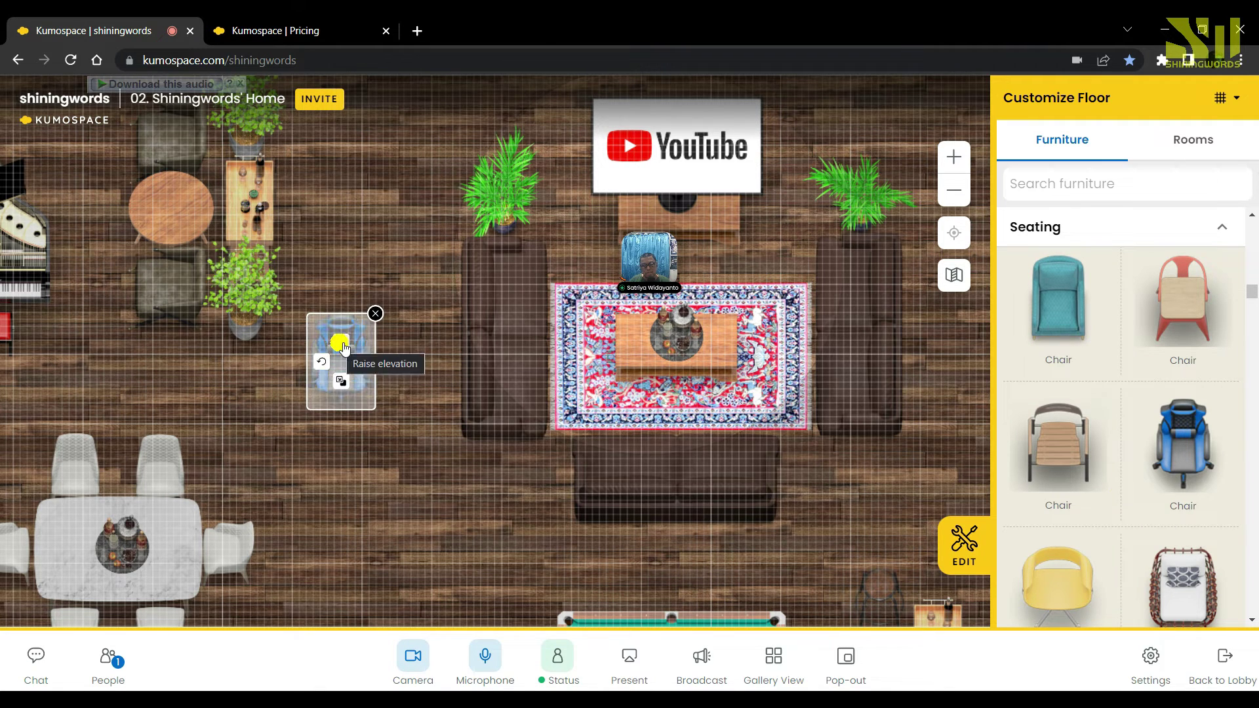
Step: Examine more of the Seating furniture and the available Tables, closing each category when finished
scroll(1101, 452, "down", 5)
scroll(1102, 452, "down", 5)
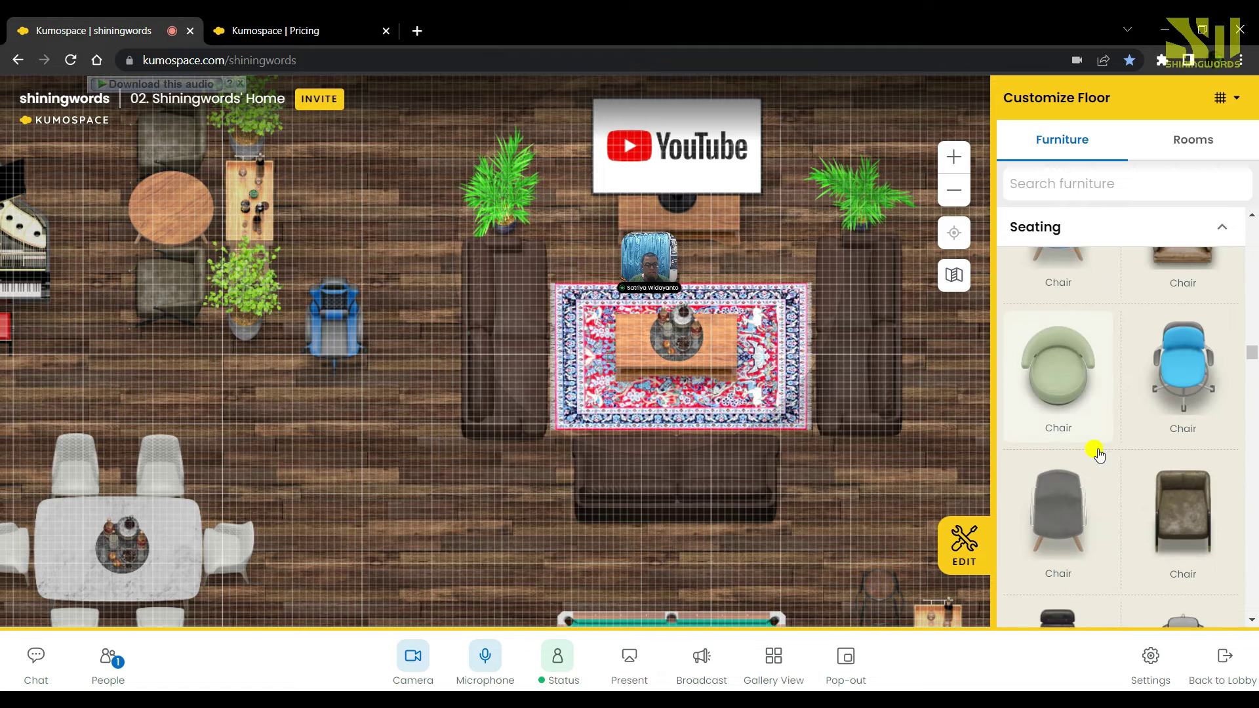
left_click(1217, 229)
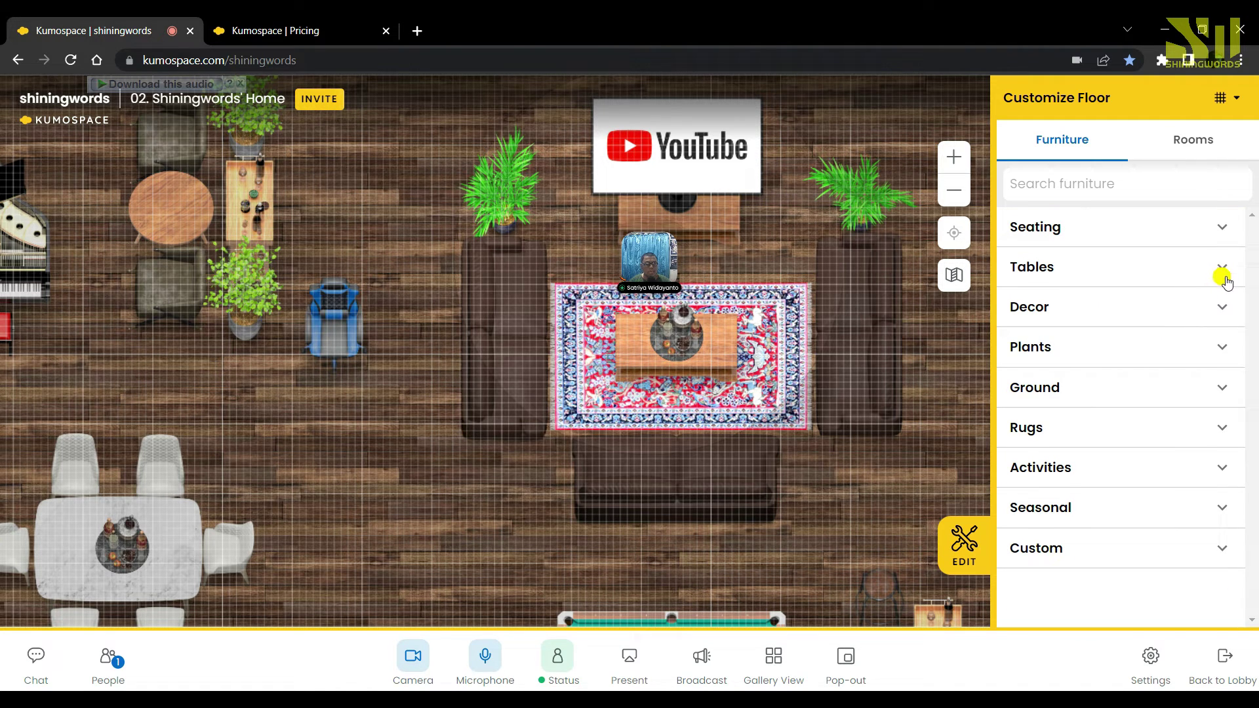
left_click(1223, 268)
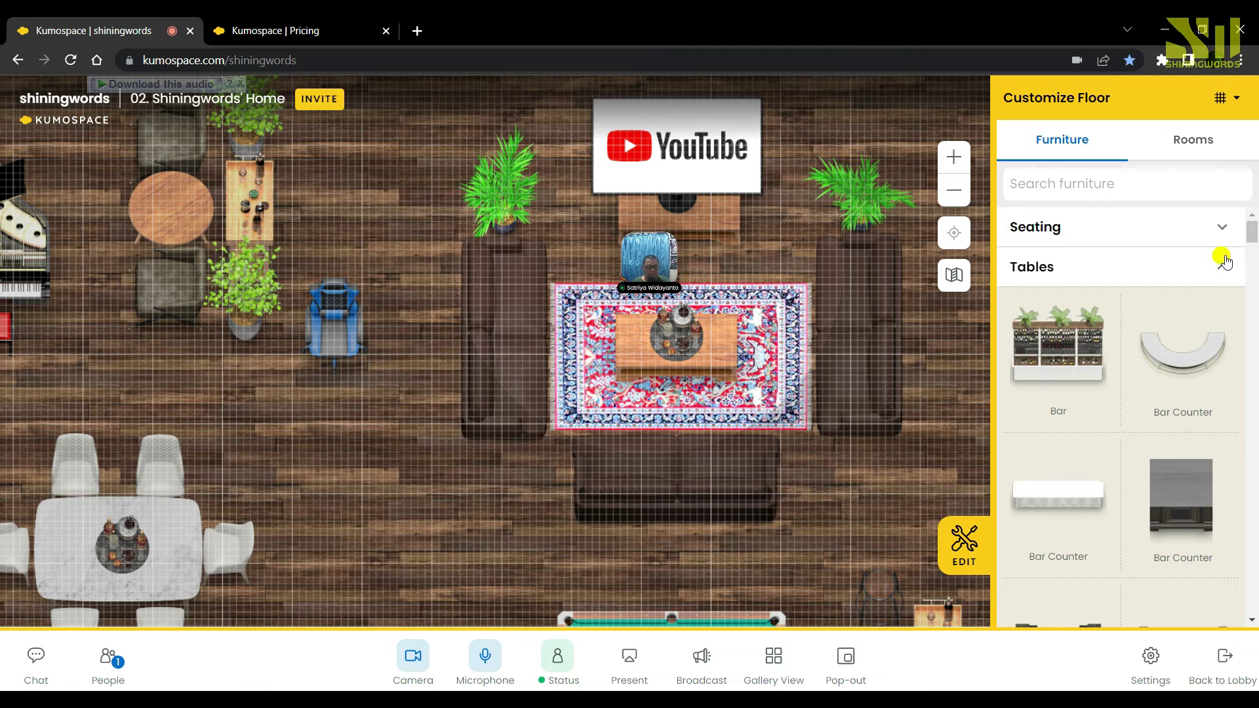
scroll(1161, 357, "down", 4)
scroll(1160, 357, "up", 4)
scroll(1163, 349, "down", 8)
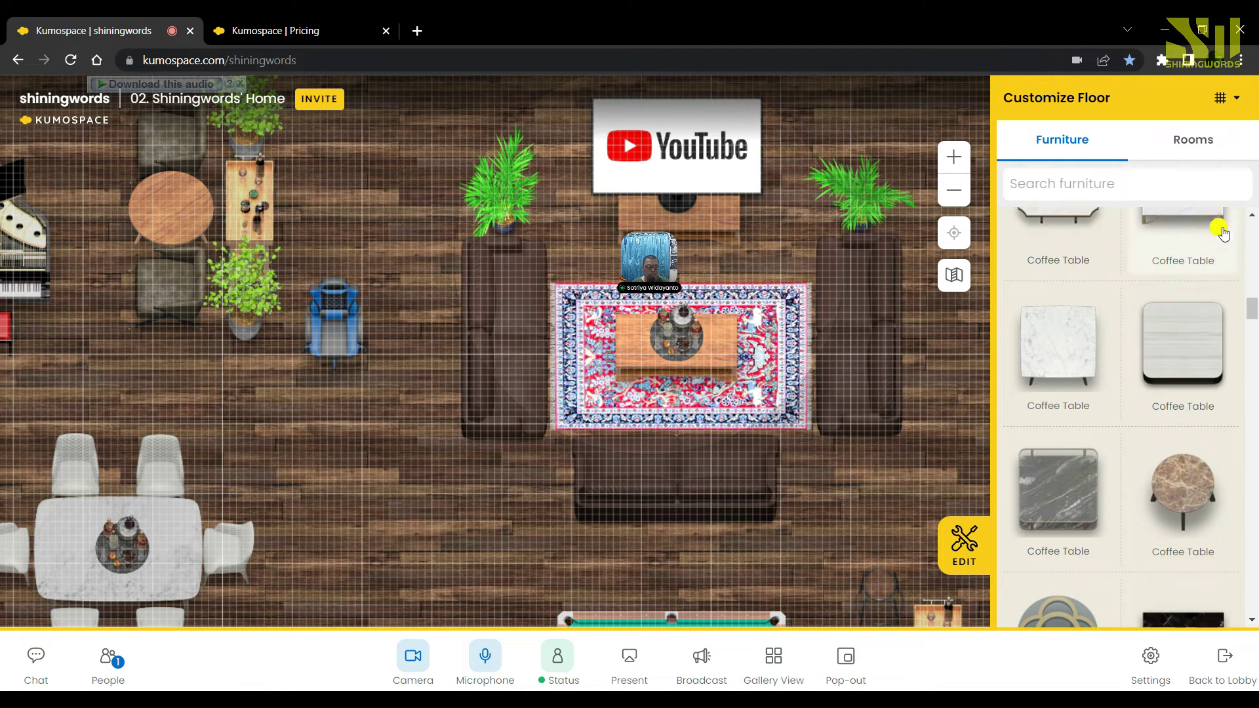
scroll(1167, 341, "up", 10)
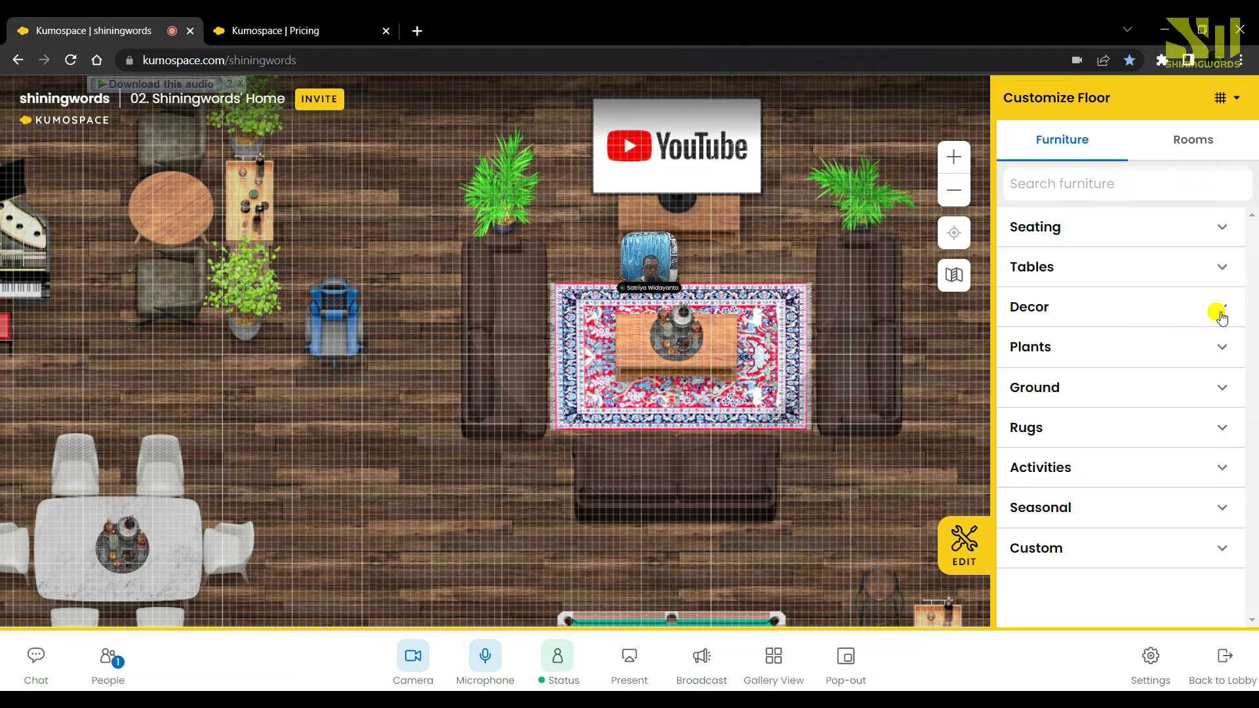
Step: Browse the Decor furniture category for interactive and decorative items, and close it
left_click(1221, 313)
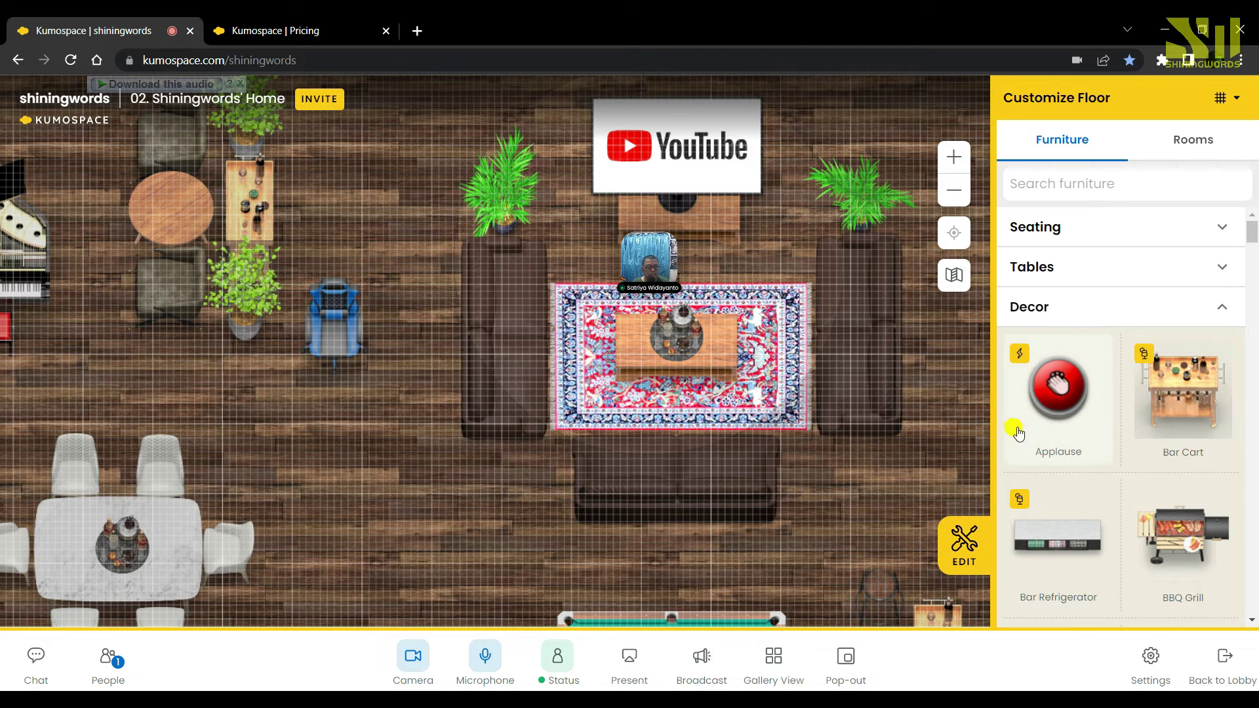
scroll(1187, 379, "down", 3)
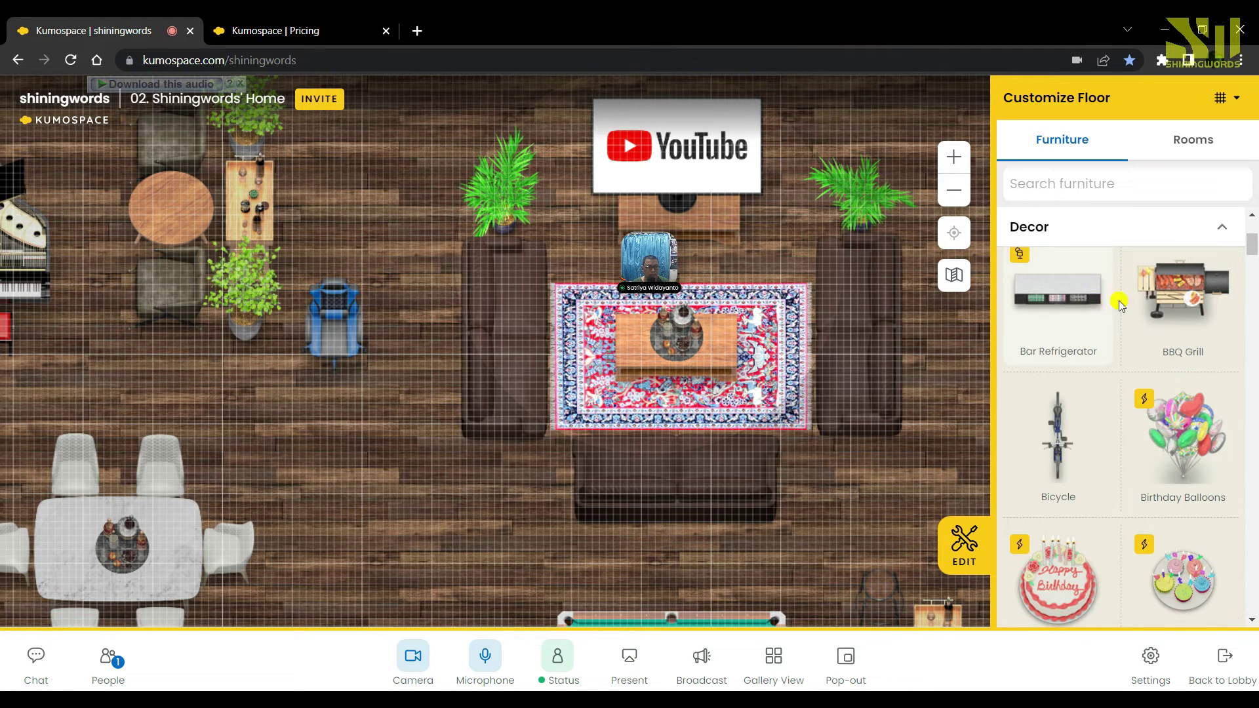
scroll(1135, 325, "down", 2)
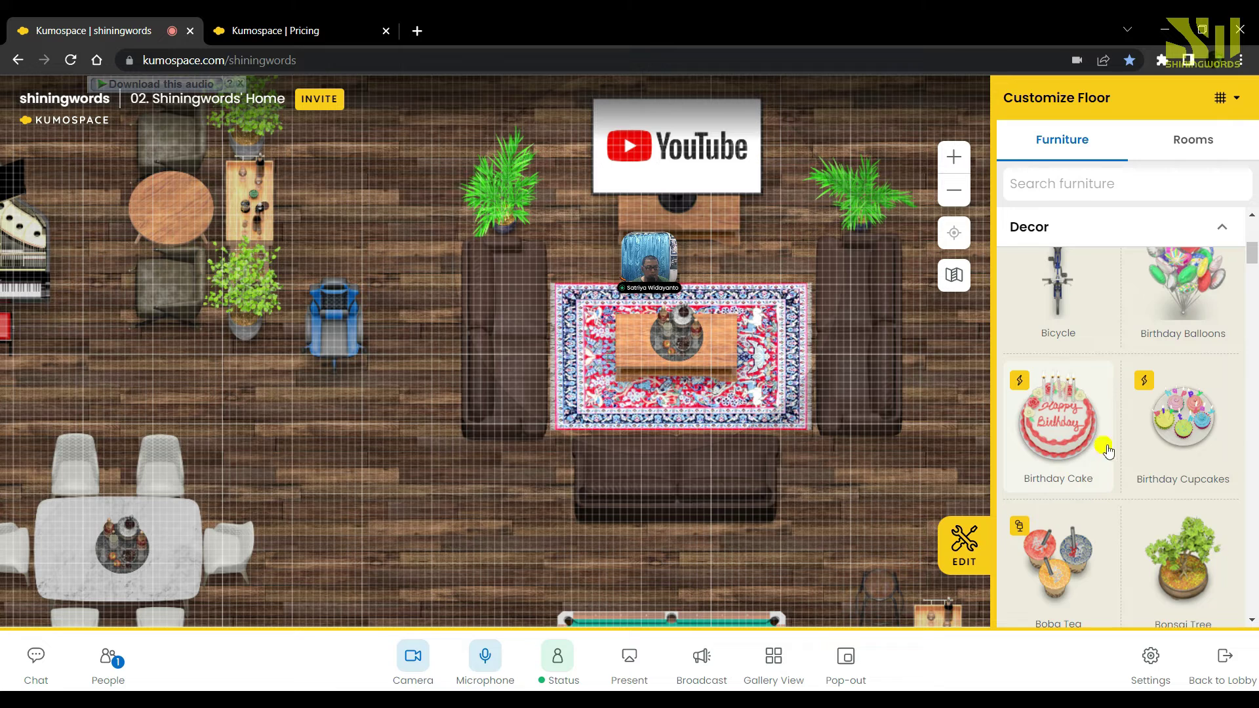
scroll(1101, 444, "down", 4)
scroll(1154, 436, "up", 2)
scroll(1176, 431, "down", 6)
left_click(1224, 231)
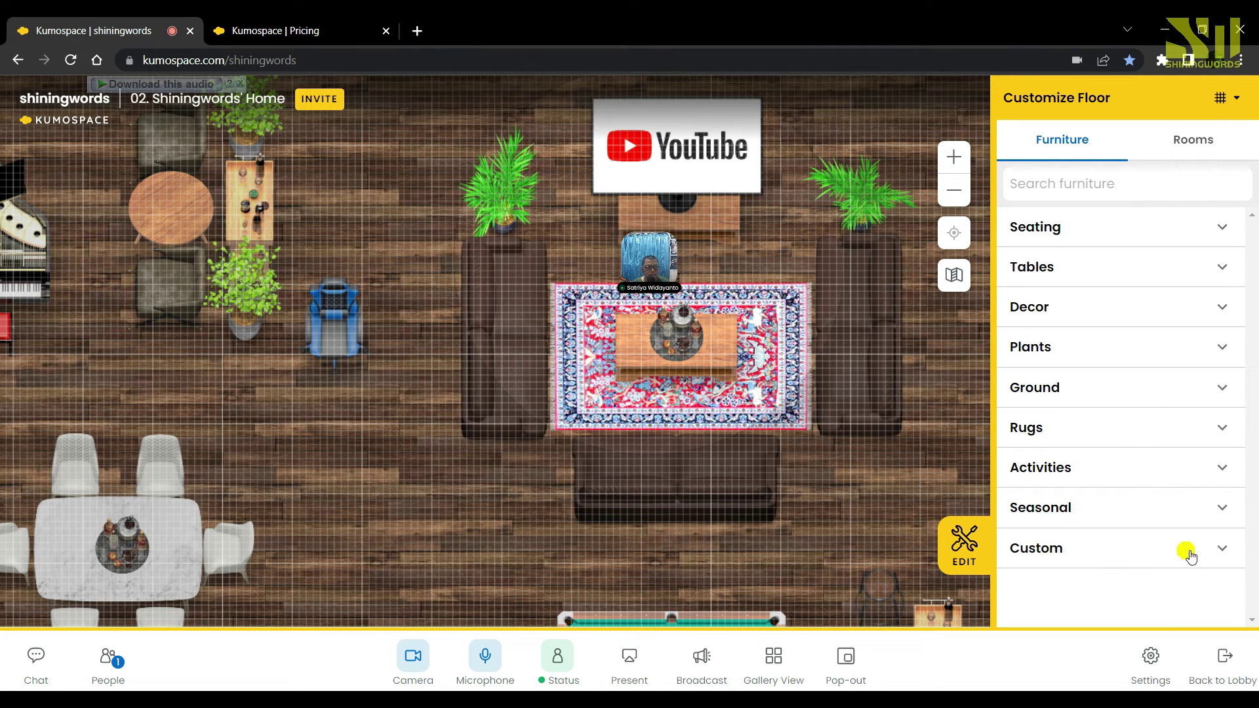
Step: View the Custom furniture category with its custom image, custom link and Giphy objects
left_click(1215, 550)
scroll(1101, 484, "down", 3)
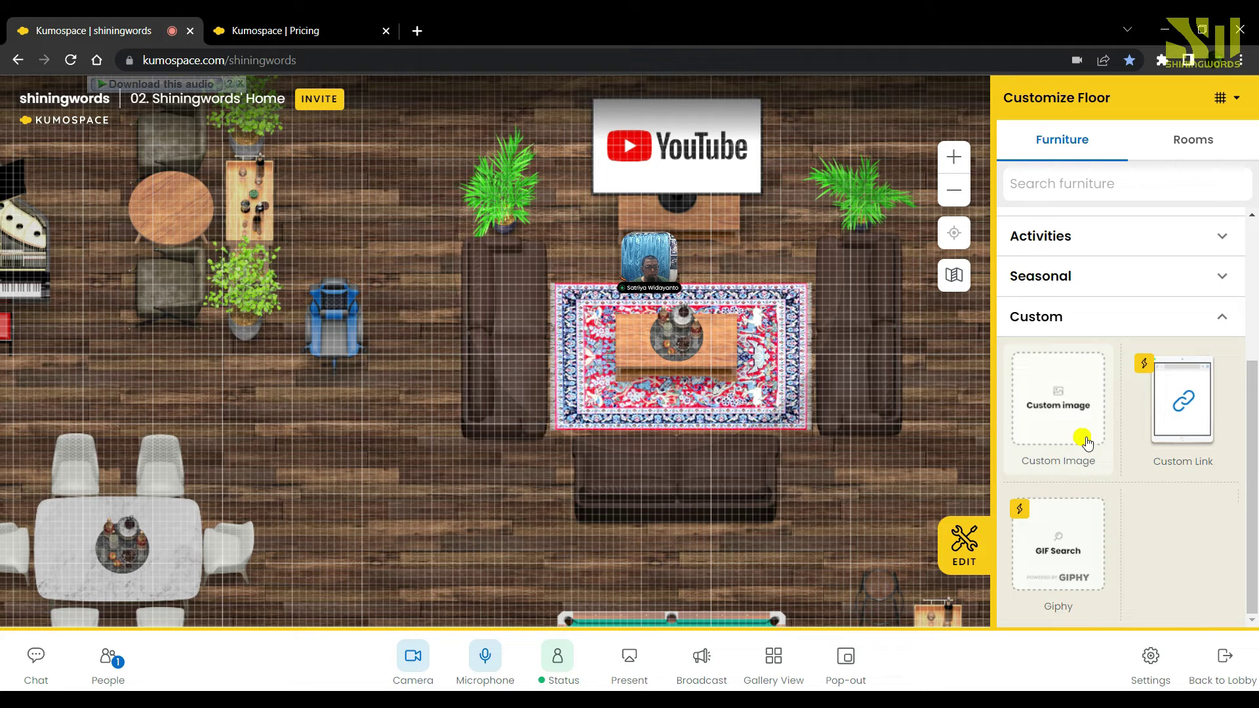
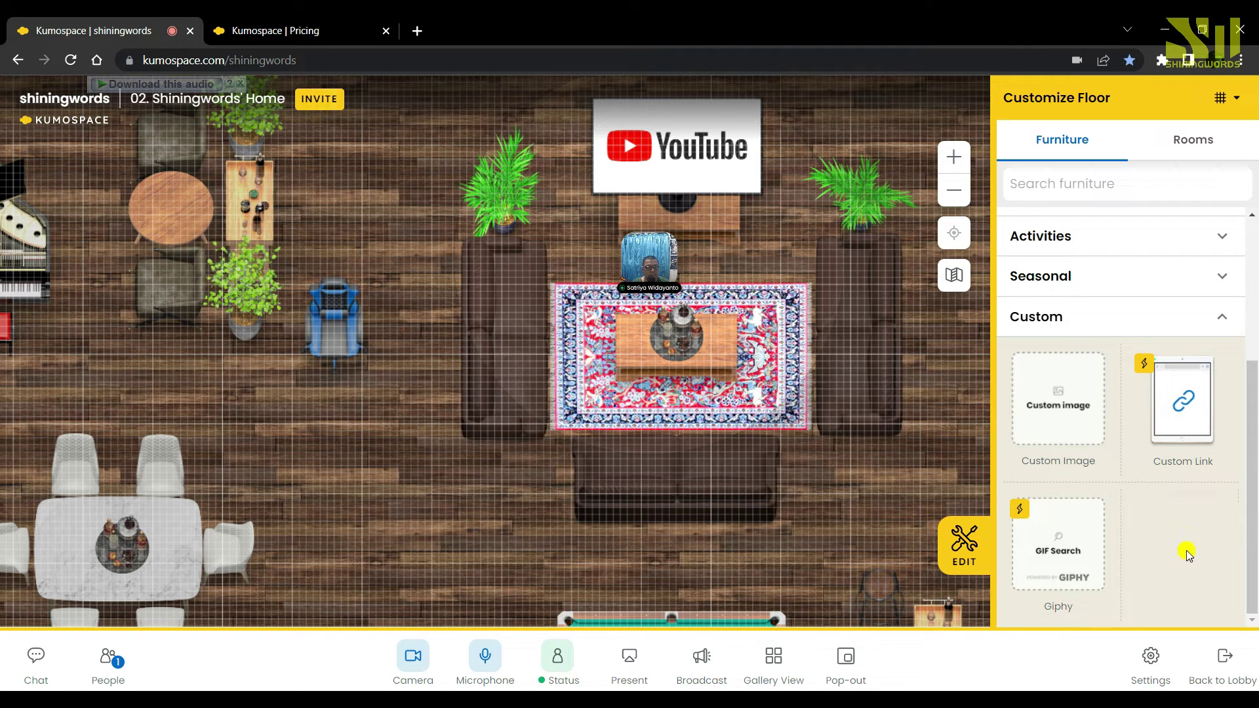
scroll(1180, 549, "up", 3)
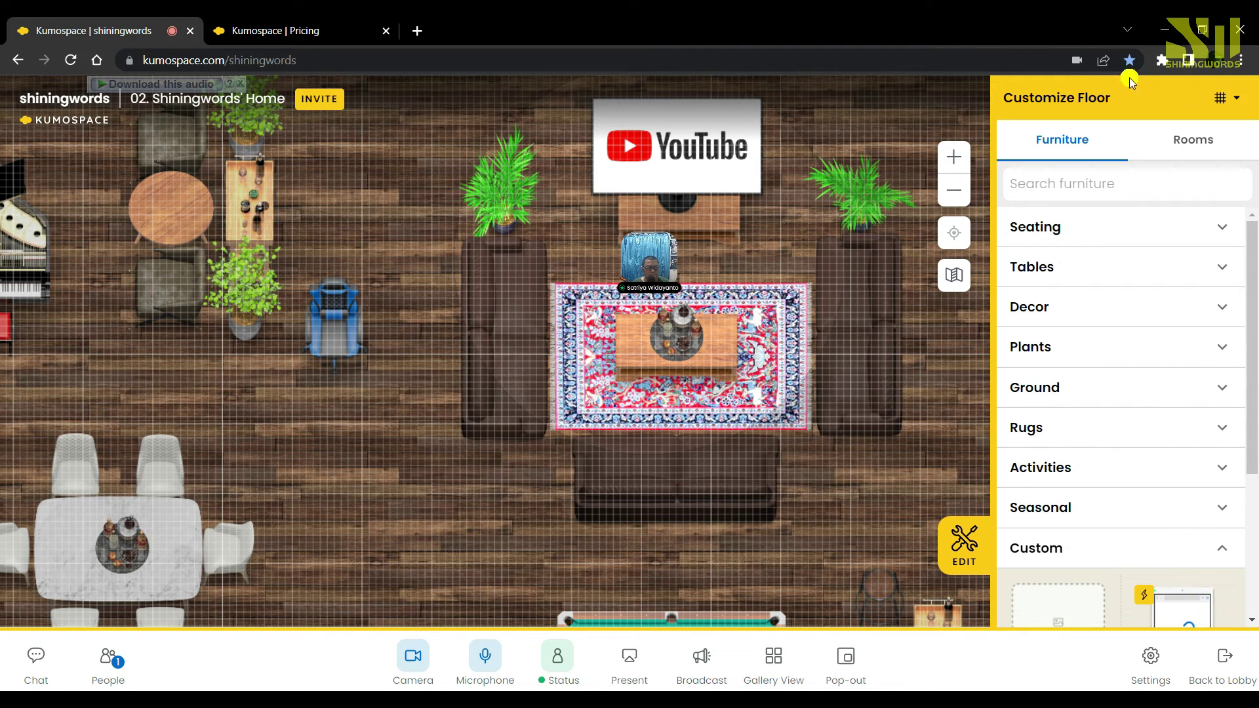
Step: Change the floor's flooring to the first grey patterned Carpet, and close the Flooring category
left_click(1206, 145)
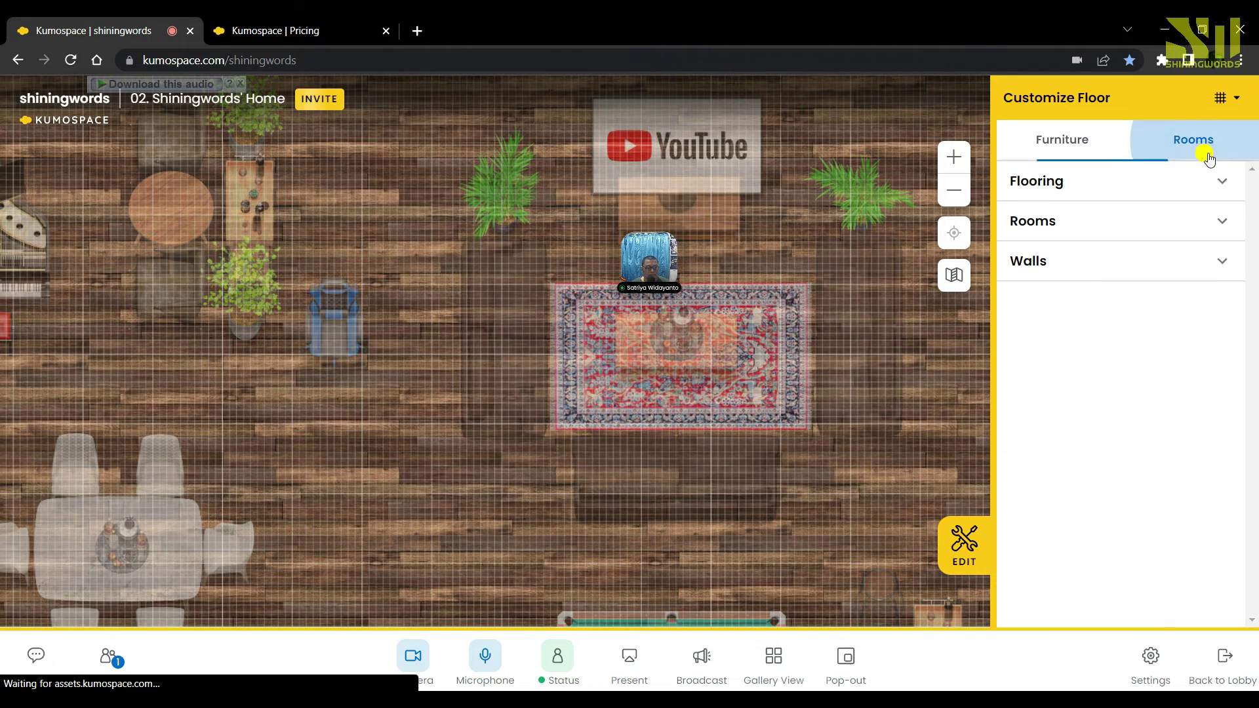
left_click(1221, 189)
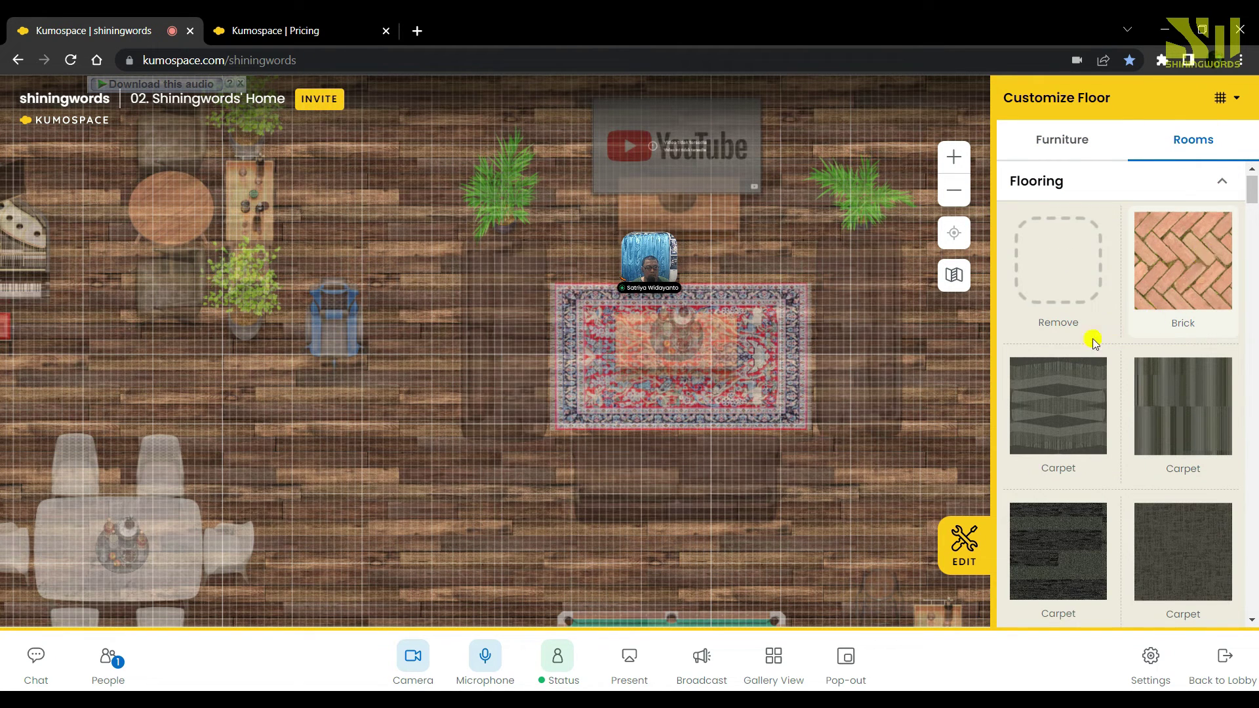
scroll(1086, 344, "down", 1)
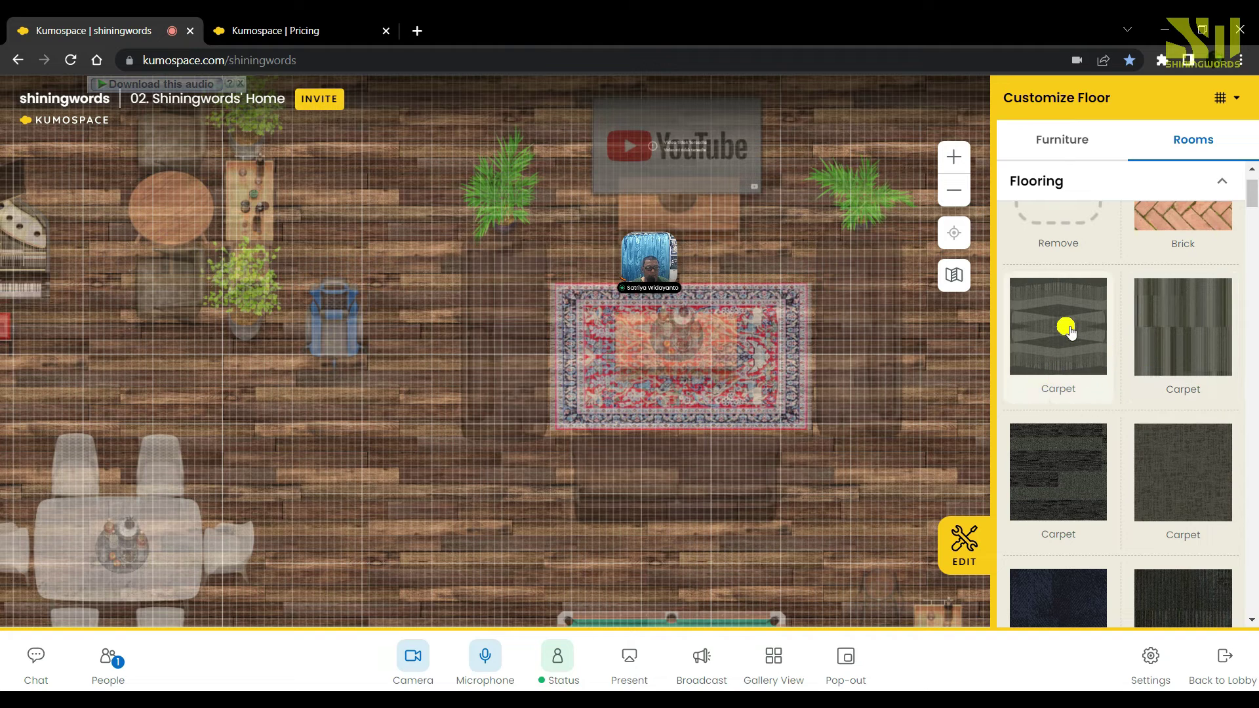
left_click(1068, 331)
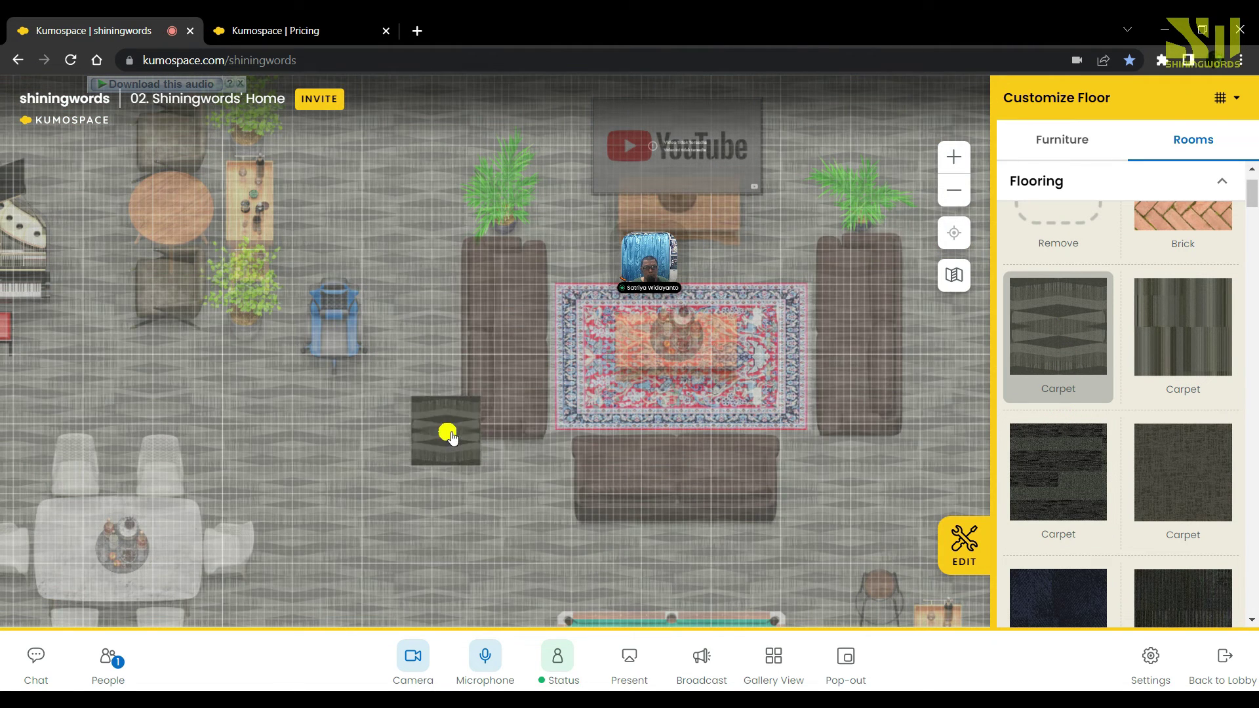
scroll(1162, 365, "down", 2)
scroll(1167, 367, "up", 2)
scroll(1165, 367, "up", 1)
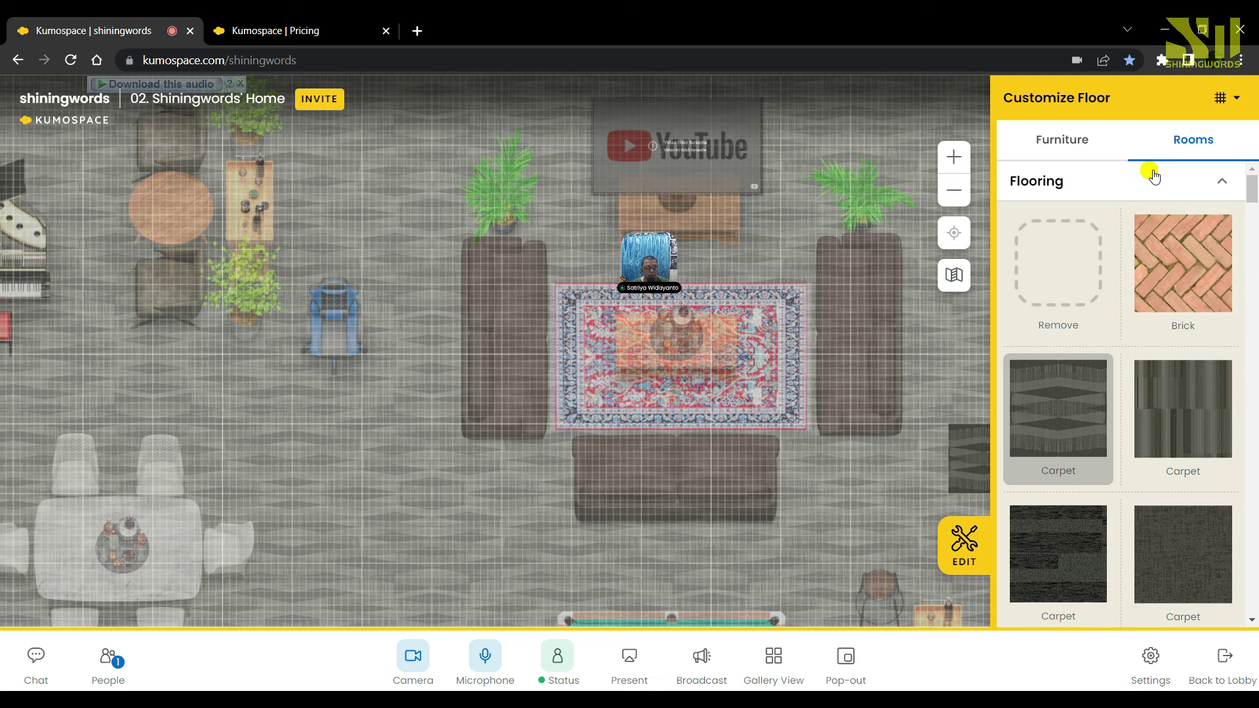
left_click(1218, 185)
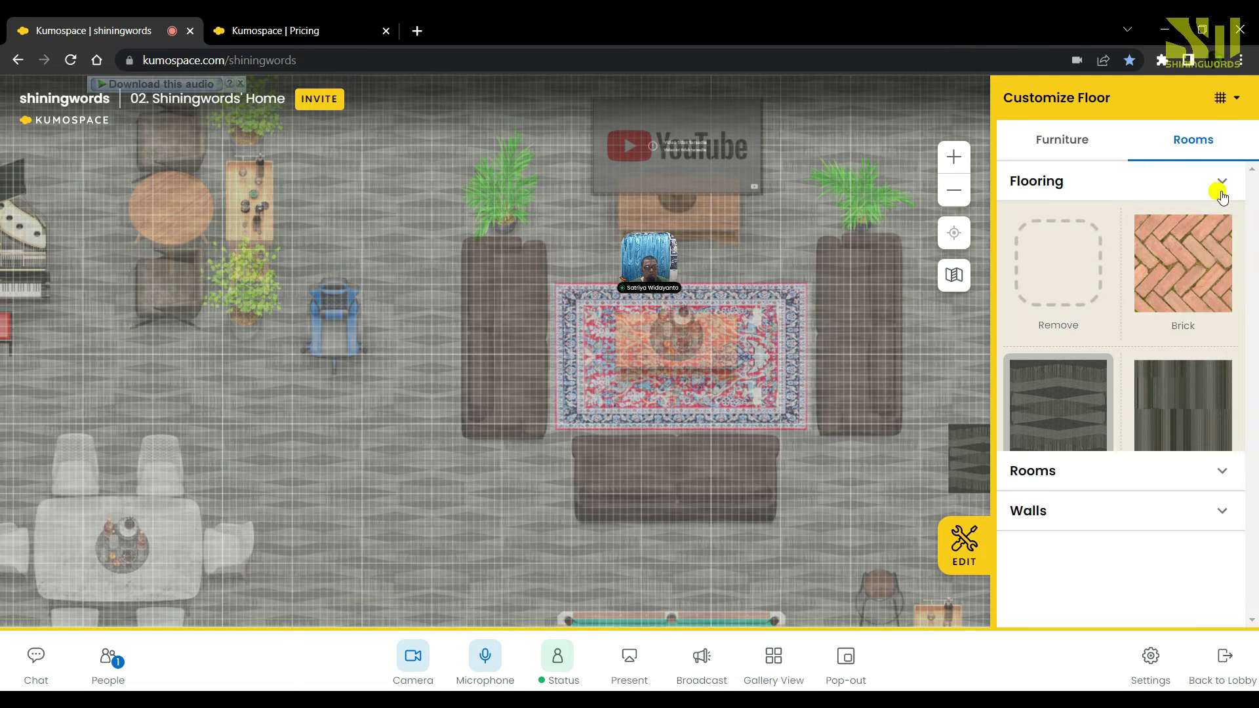
Step: Examine the ready-made room layouts in the Rooms category, from audio zone to meeting, office and team rooms, and close the category
left_click(1185, 229)
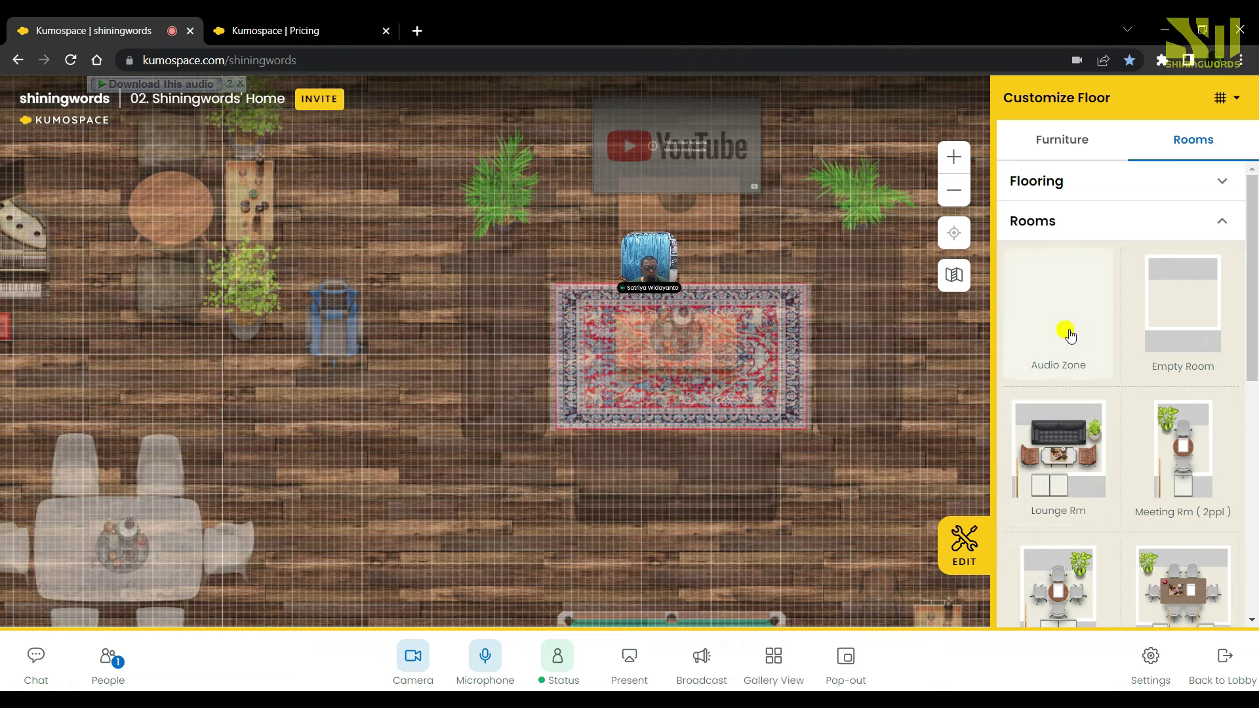
scroll(1194, 415, "down", 1)
scroll(1194, 415, "down", 1)
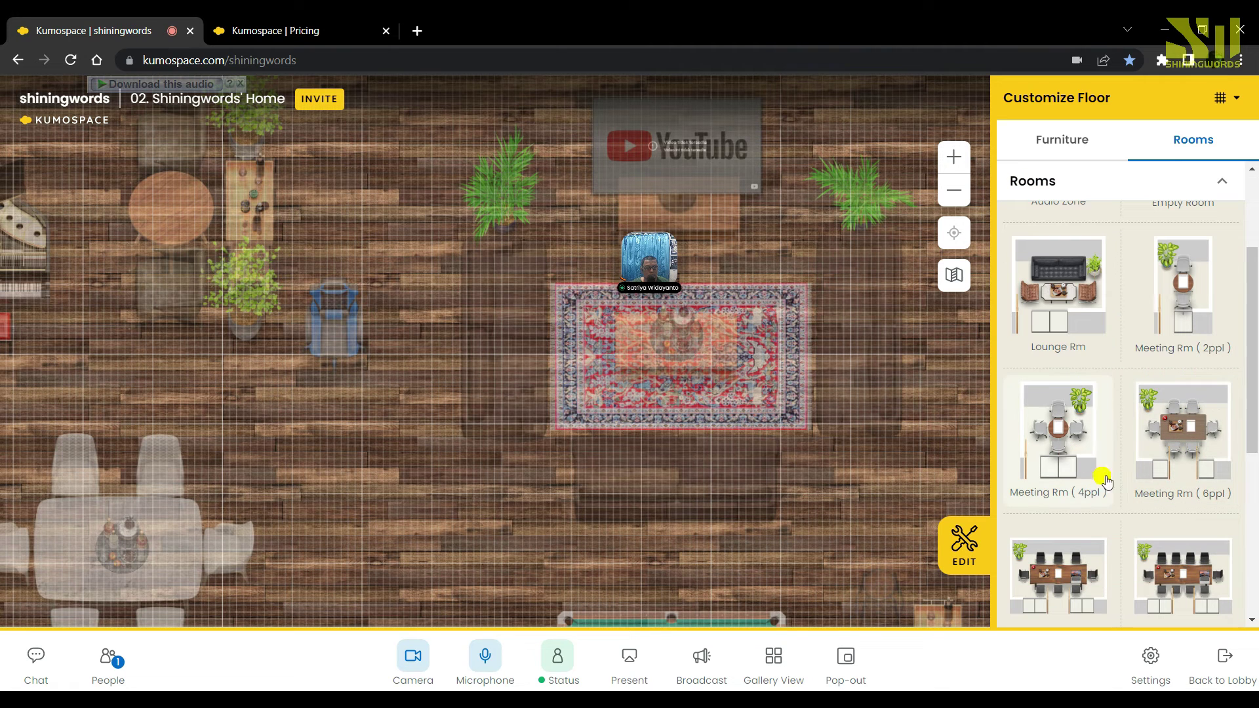
scroll(1173, 472, "down", 2)
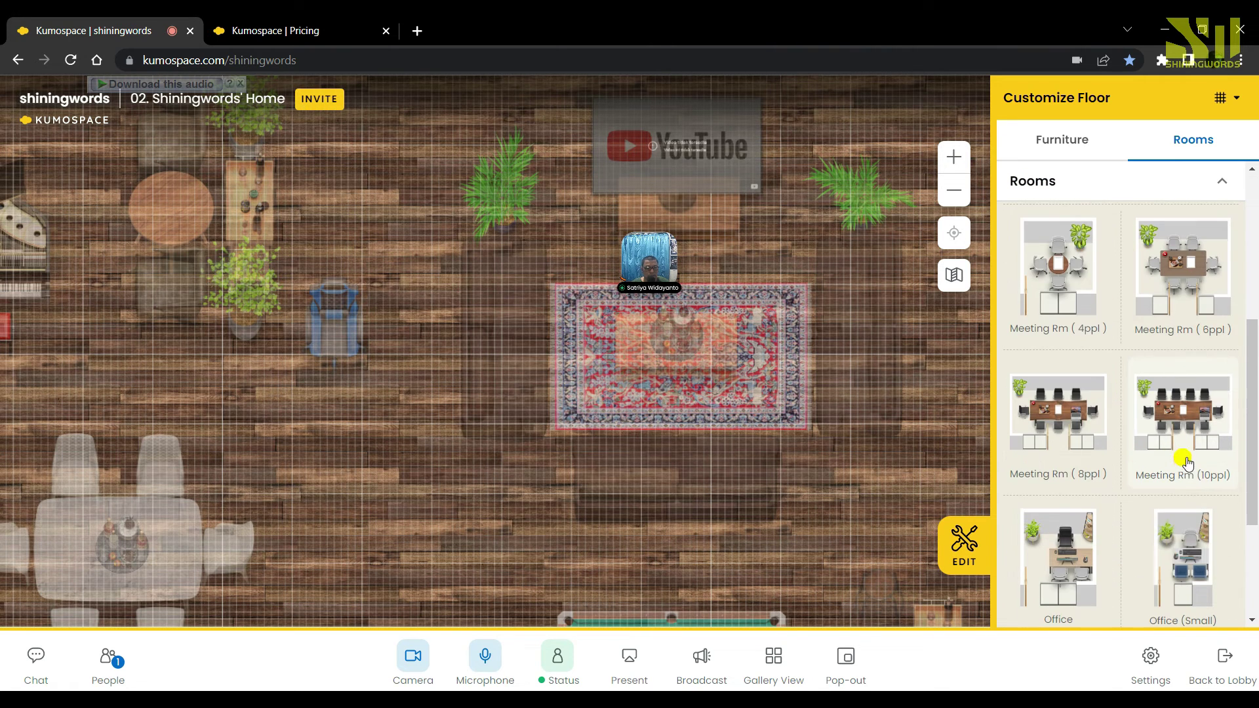
scroll(1185, 463, "down", 2)
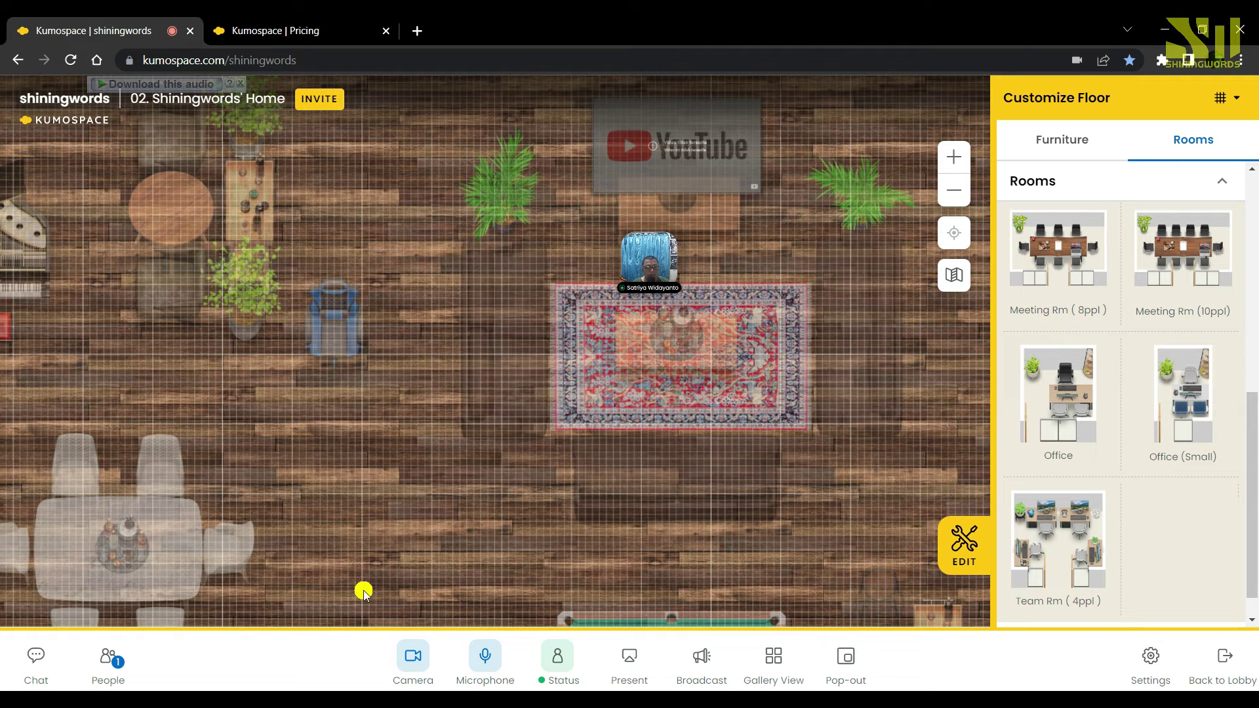
scroll(1082, 546, "down", 1)
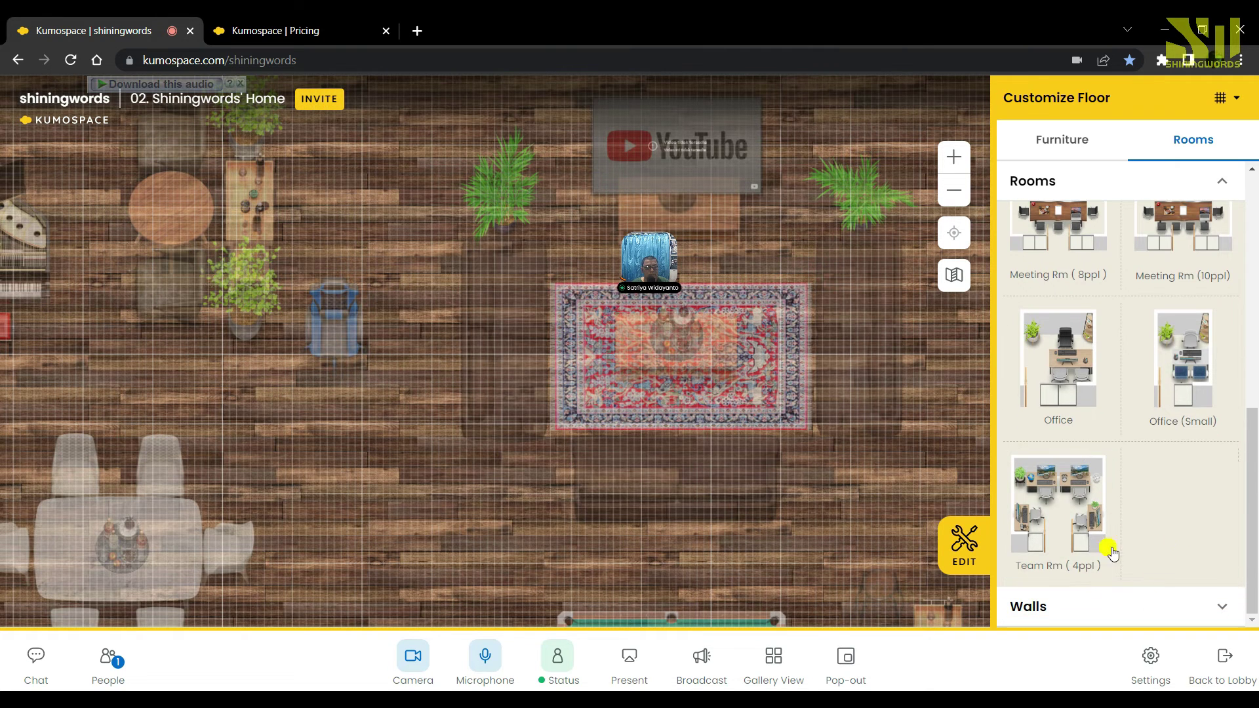
scroll(1086, 559, "up", 1)
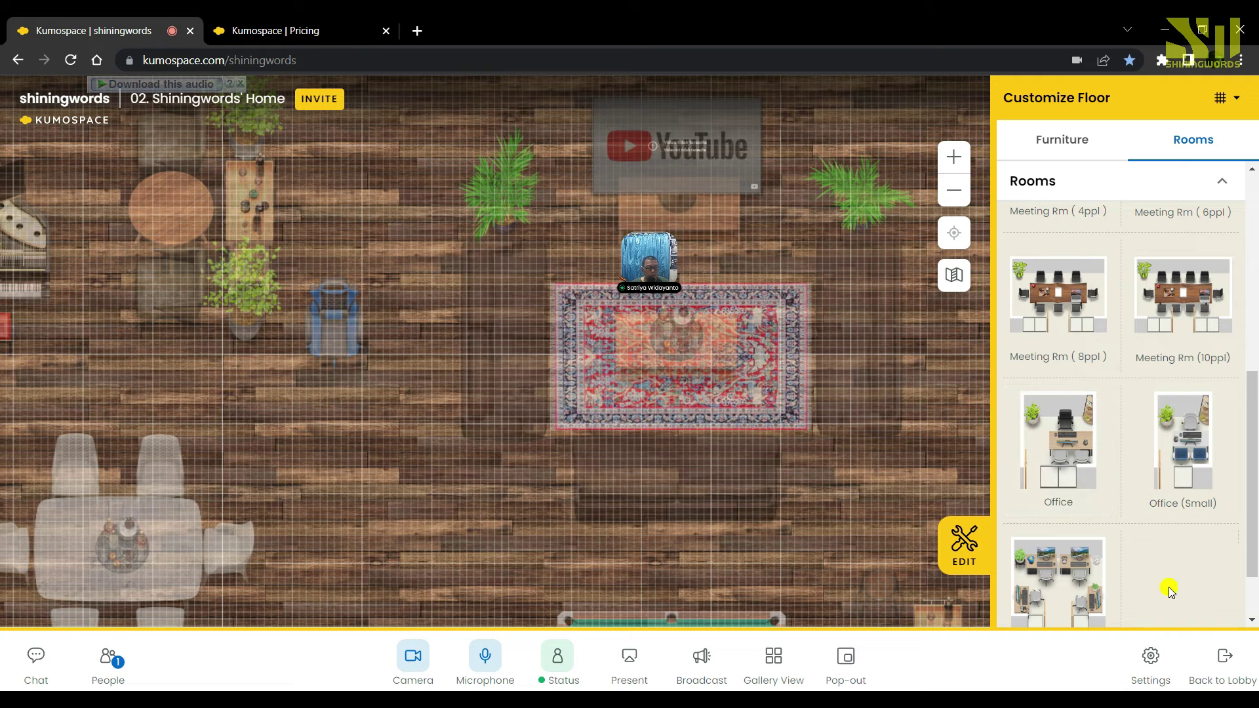
scroll(1170, 590, "up", 3)
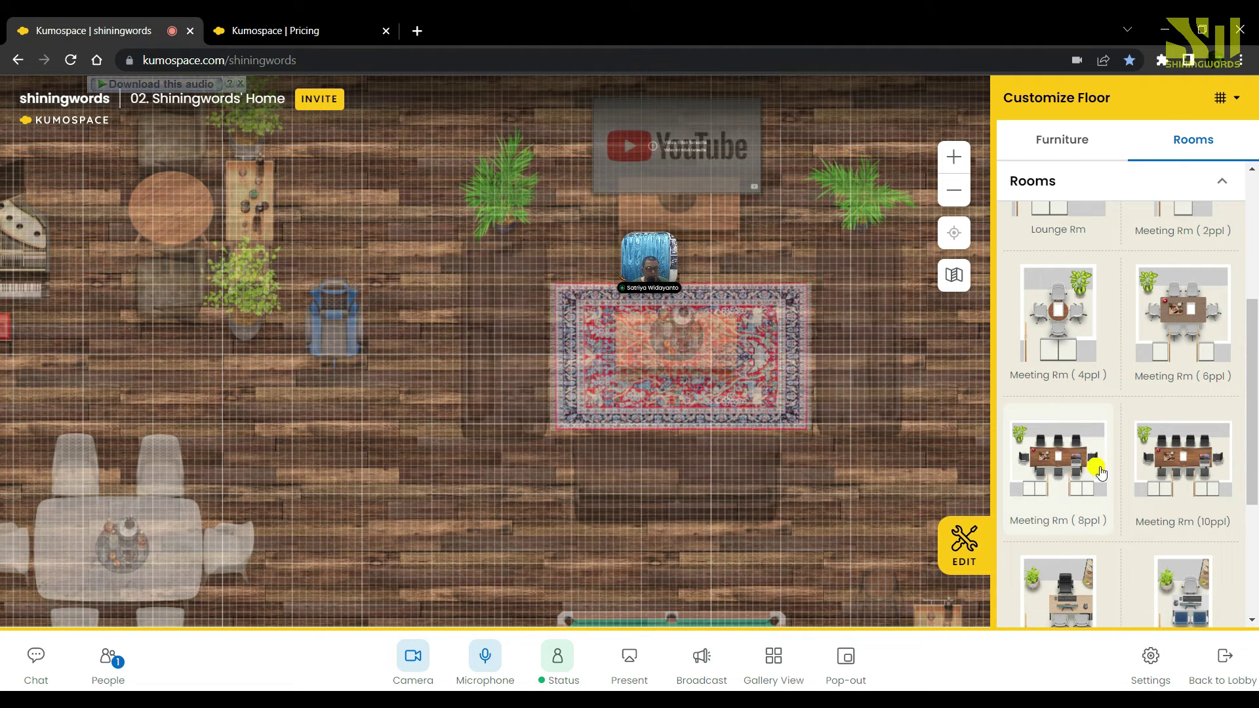
scroll(1201, 470, "up", 1)
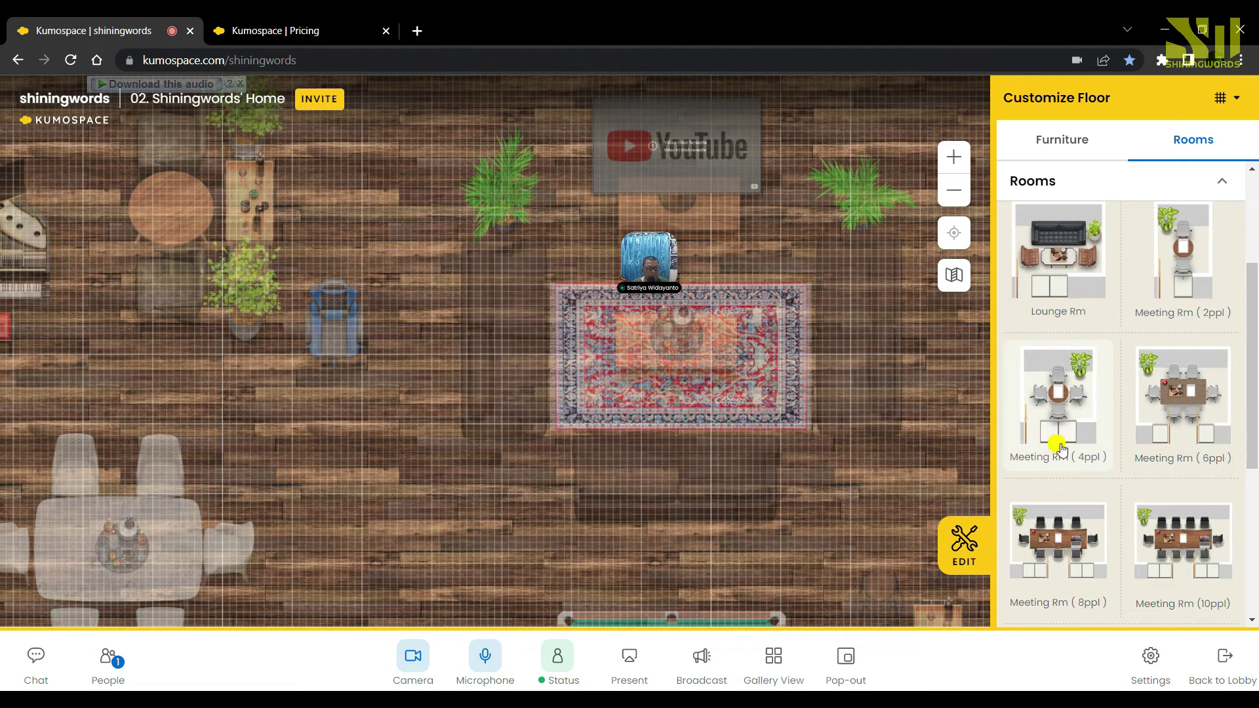
scroll(1062, 449, "up", 2)
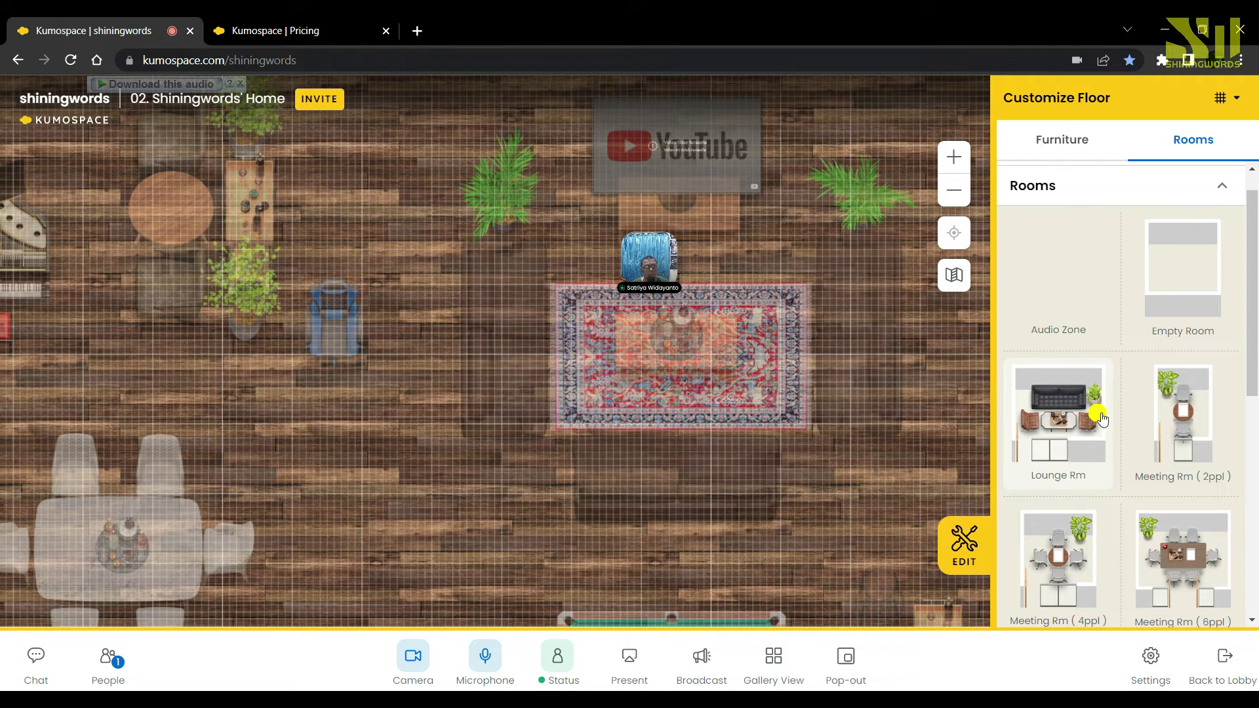
left_click(1223, 188)
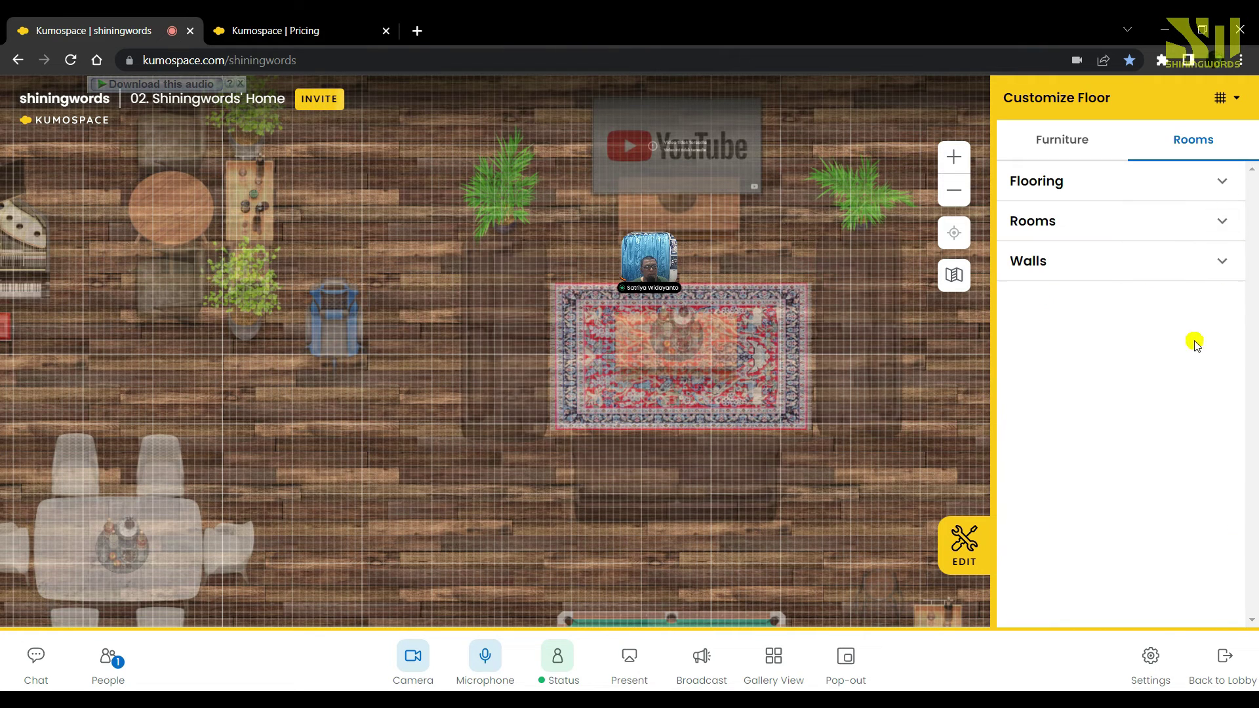
Step: Examine the brick walls and the glass, metal and wood doors in the Walls category, and close the category
left_click(1224, 261)
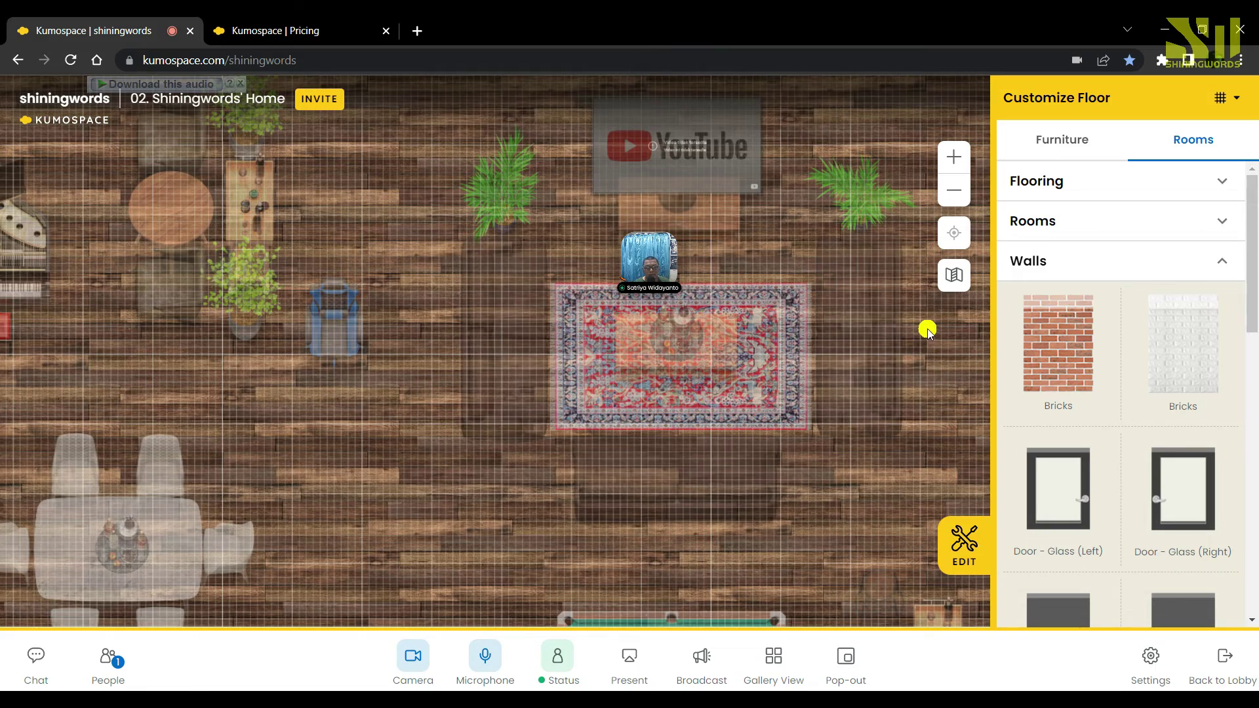
scroll(855, 394, "down", 2)
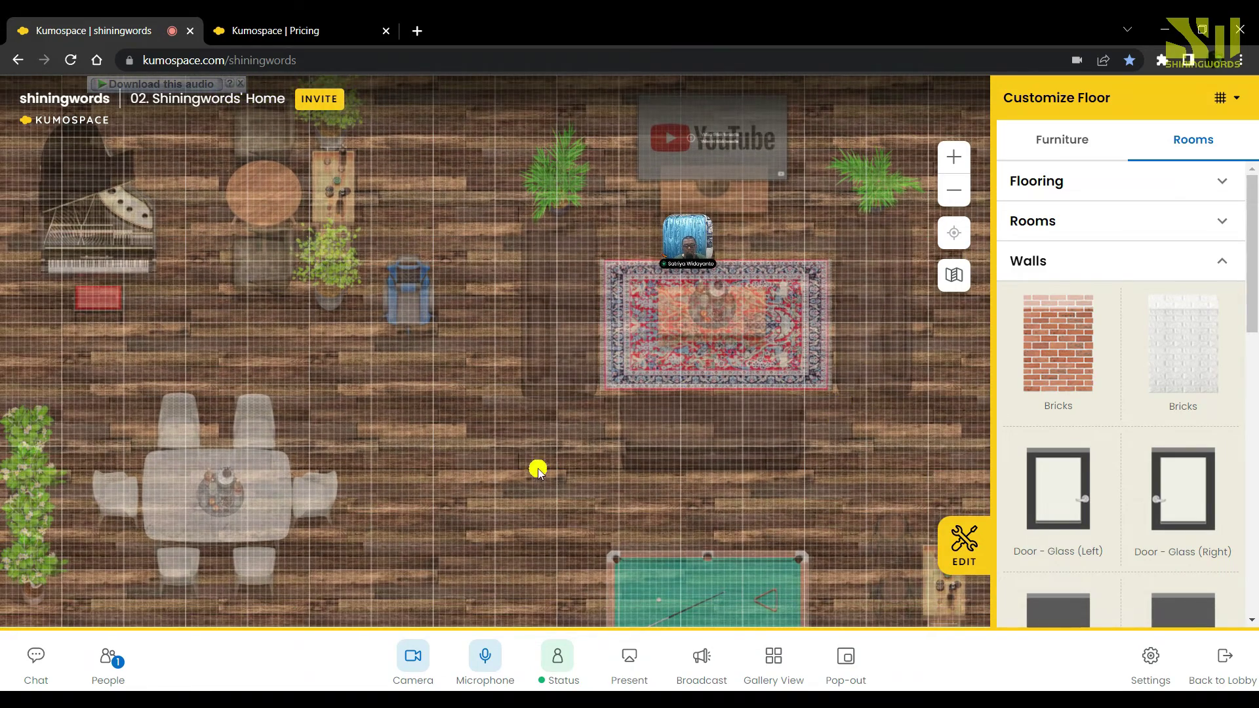
left_click_drag(676, 441, 564, 183)
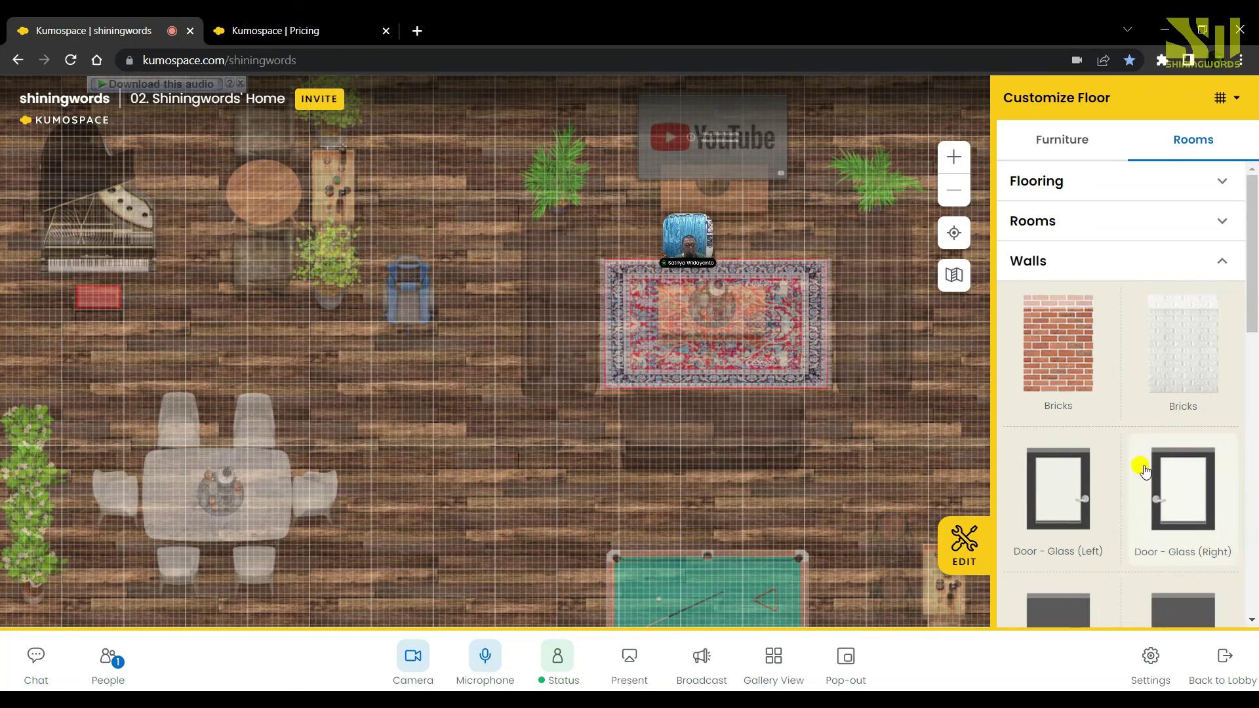
scroll(1088, 429, "down", 1)
scroll(1090, 432, "down", 5)
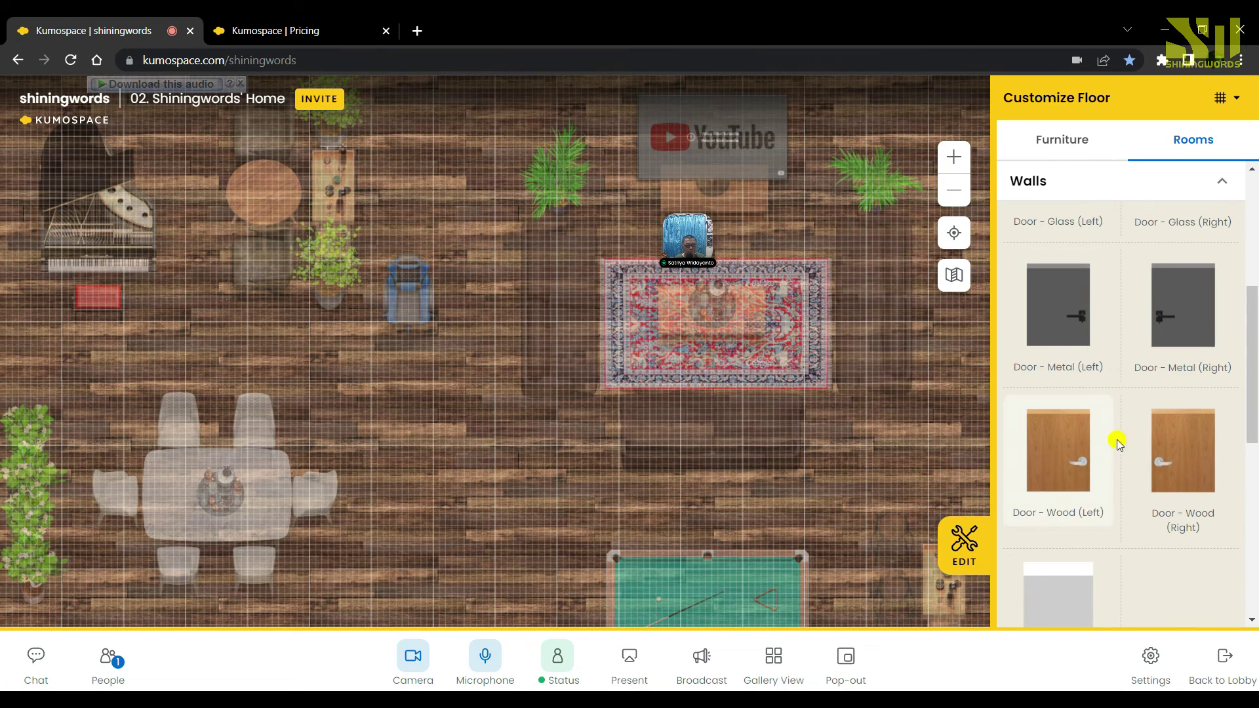
scroll(1118, 425, "up", 5)
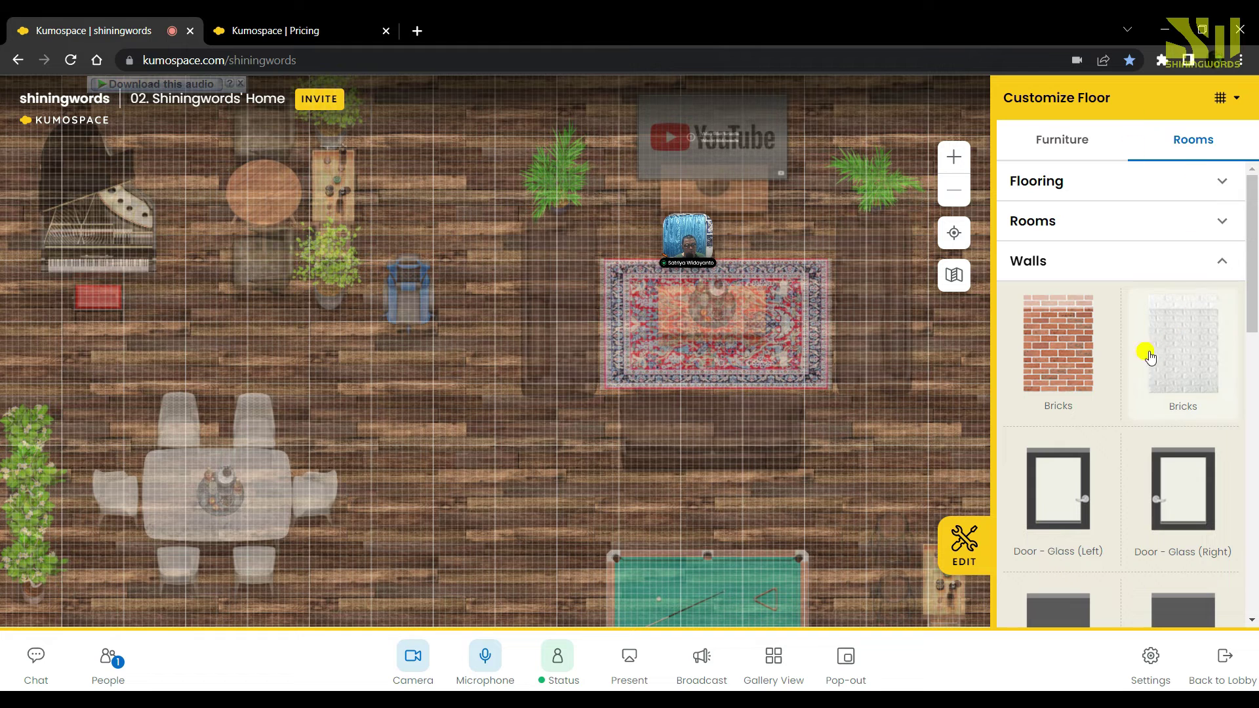
scroll(1121, 405, "down", 2)
scroll(1121, 406, "down", 3)
scroll(1180, 269, "up", 5)
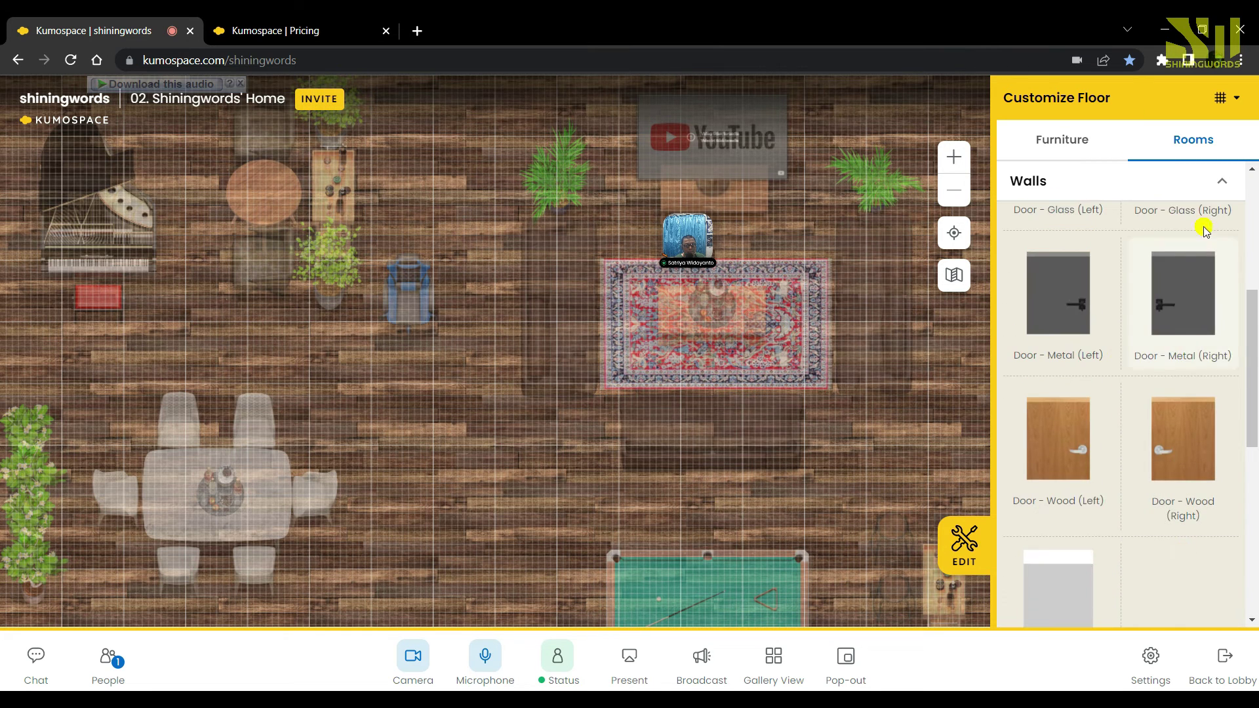
left_click(1081, 141)
left_click(1226, 139)
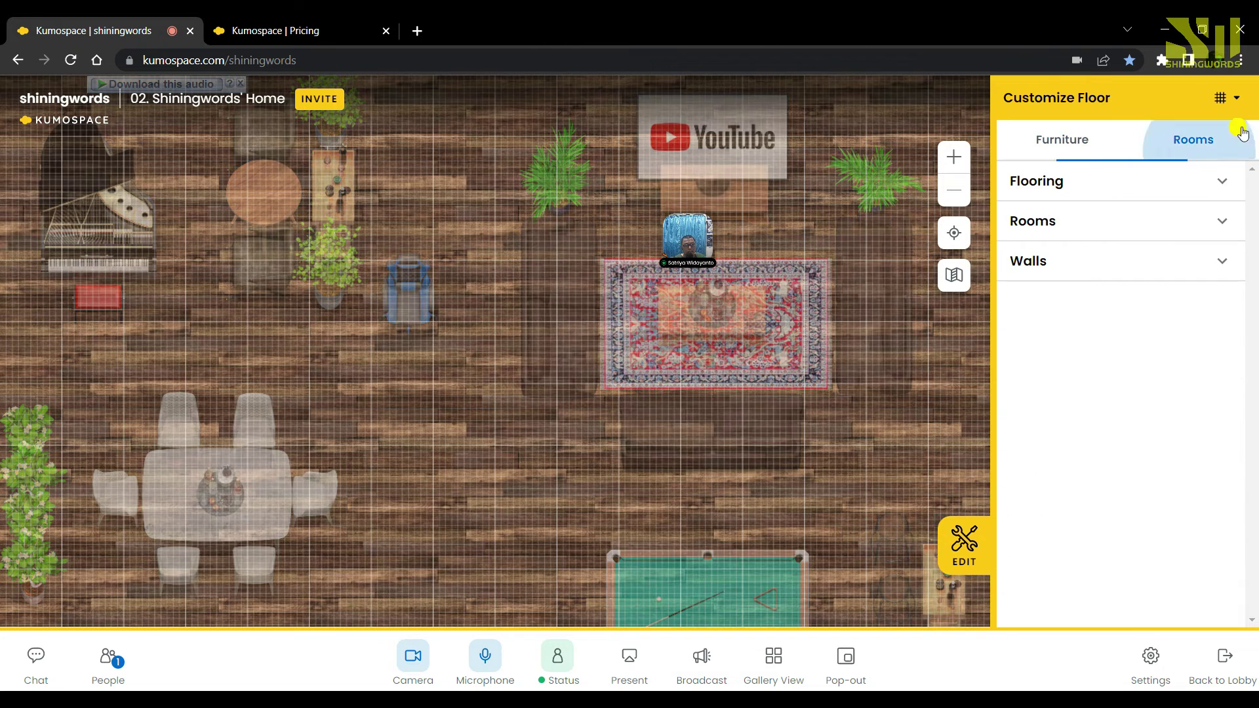
Step: View the floor's grid snapping and overlay options without changing them, and leave floor editing mode
left_click(1224, 97)
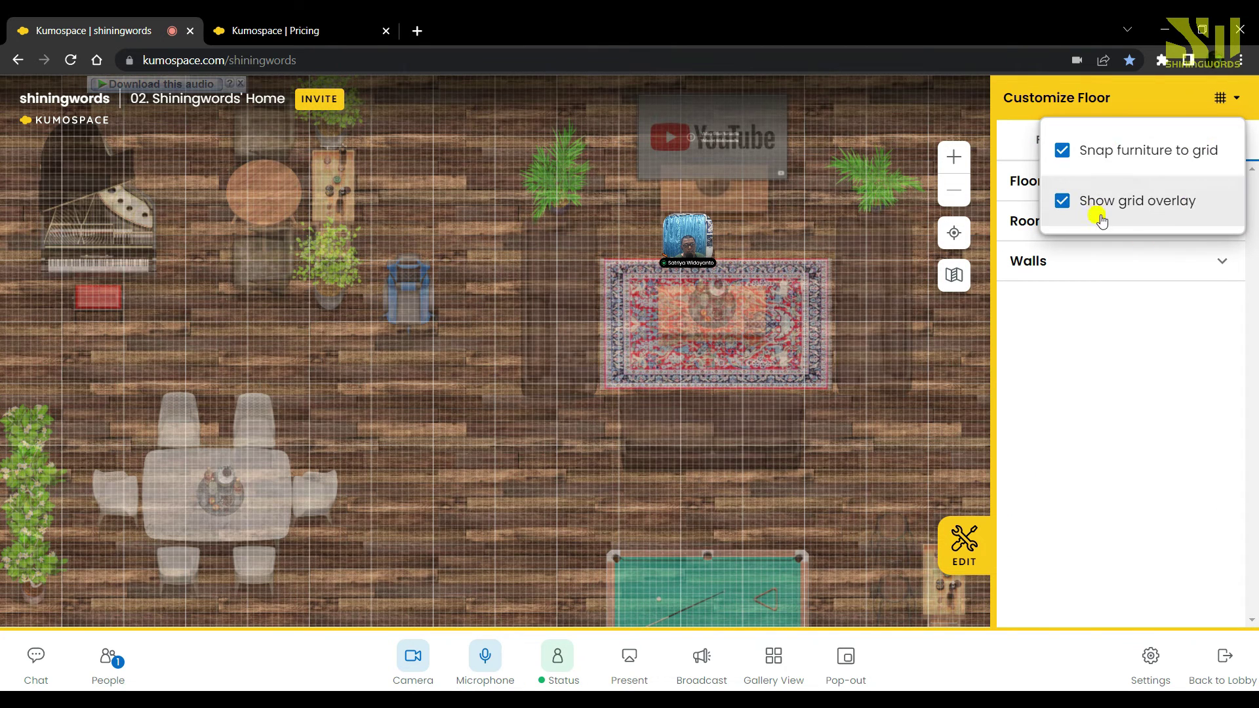
left_click(1064, 101)
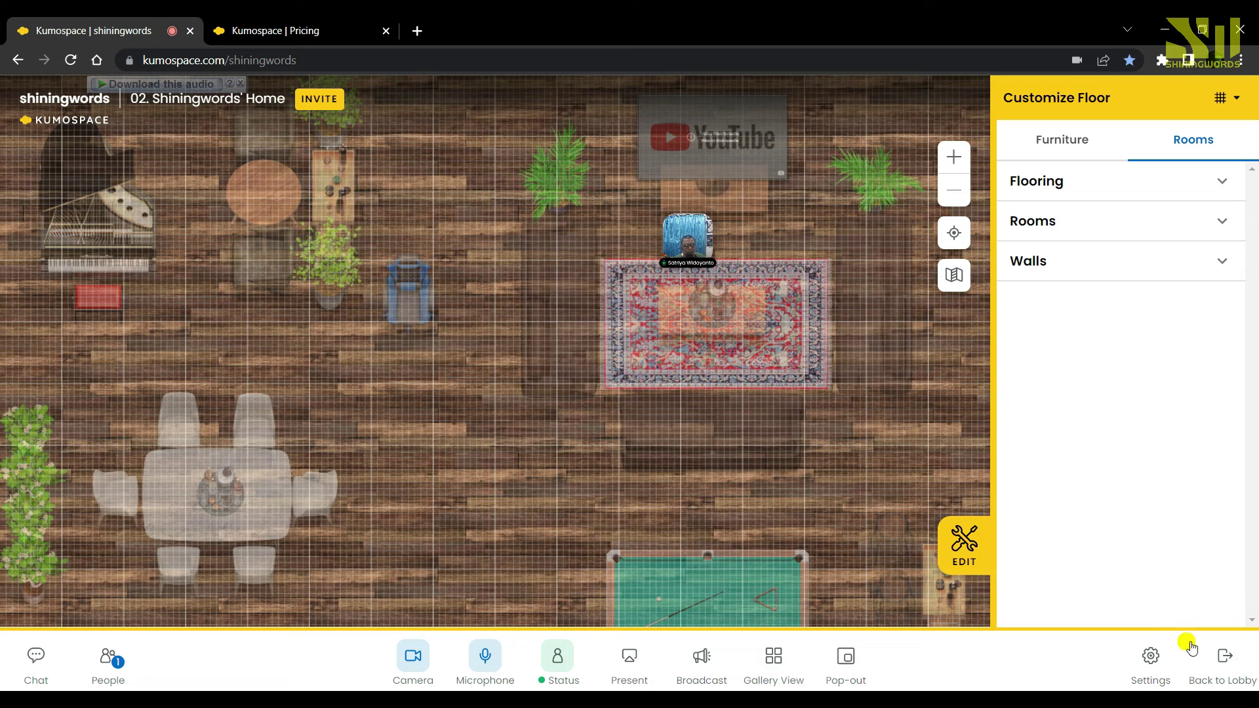
left_click(932, 392)
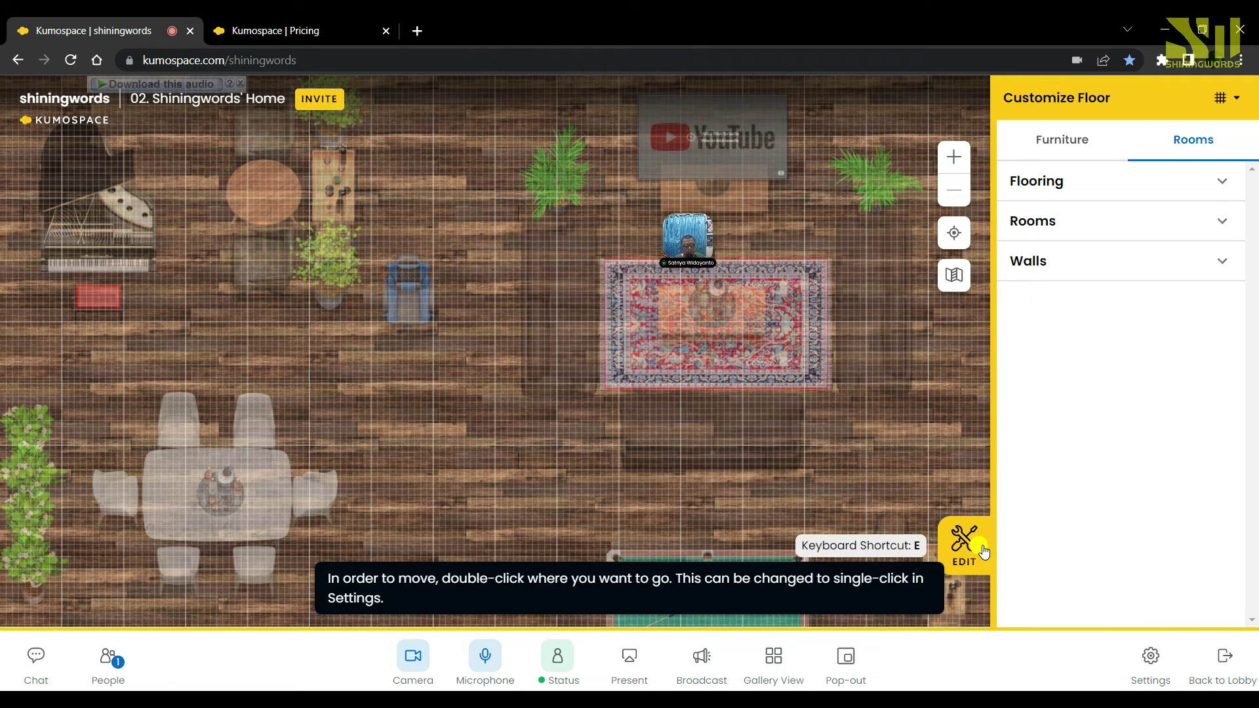
left_click(966, 536)
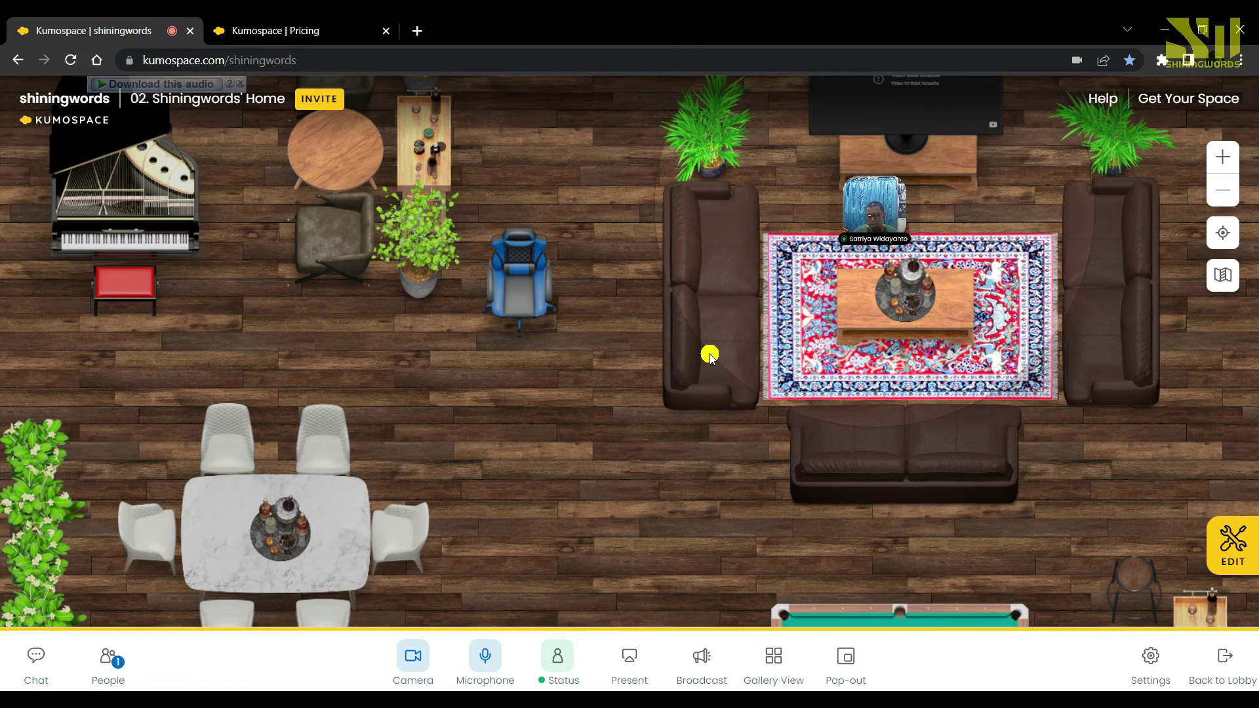
Step: Walk the avatar from the patterned rug to the open floor between the white dining table and the pool table
key("Down")
key("Left")
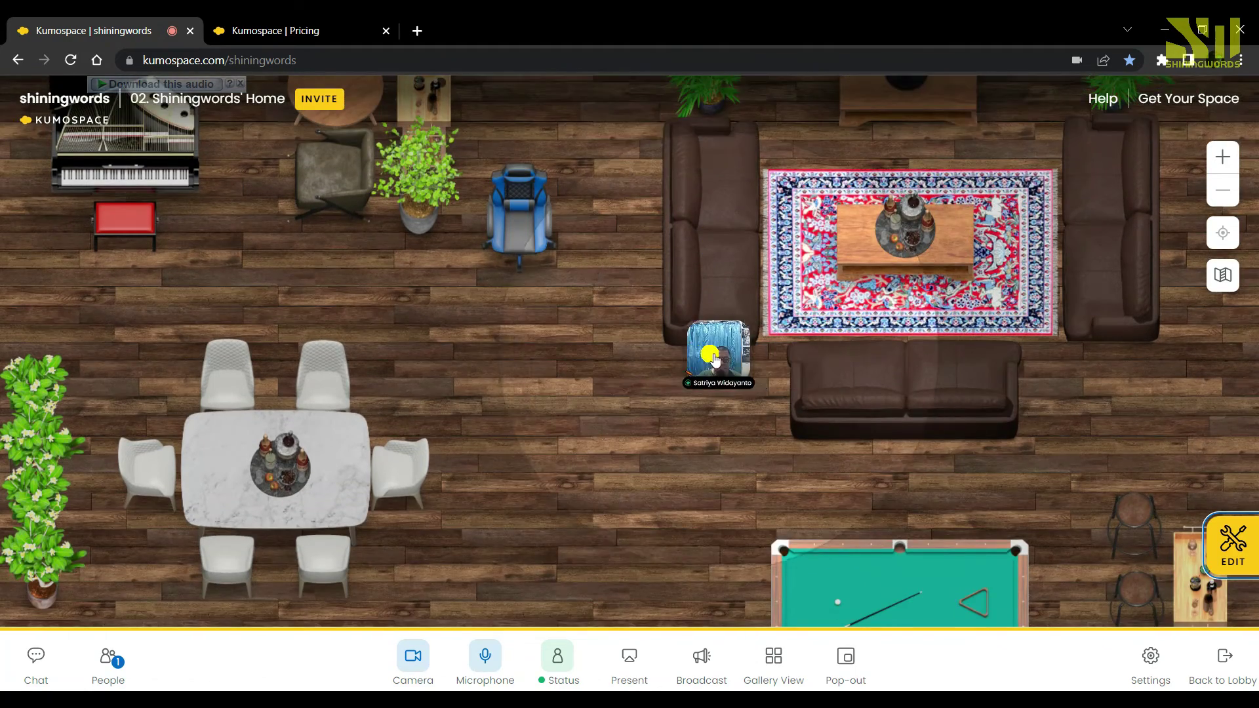
key("Down")
key("Right")
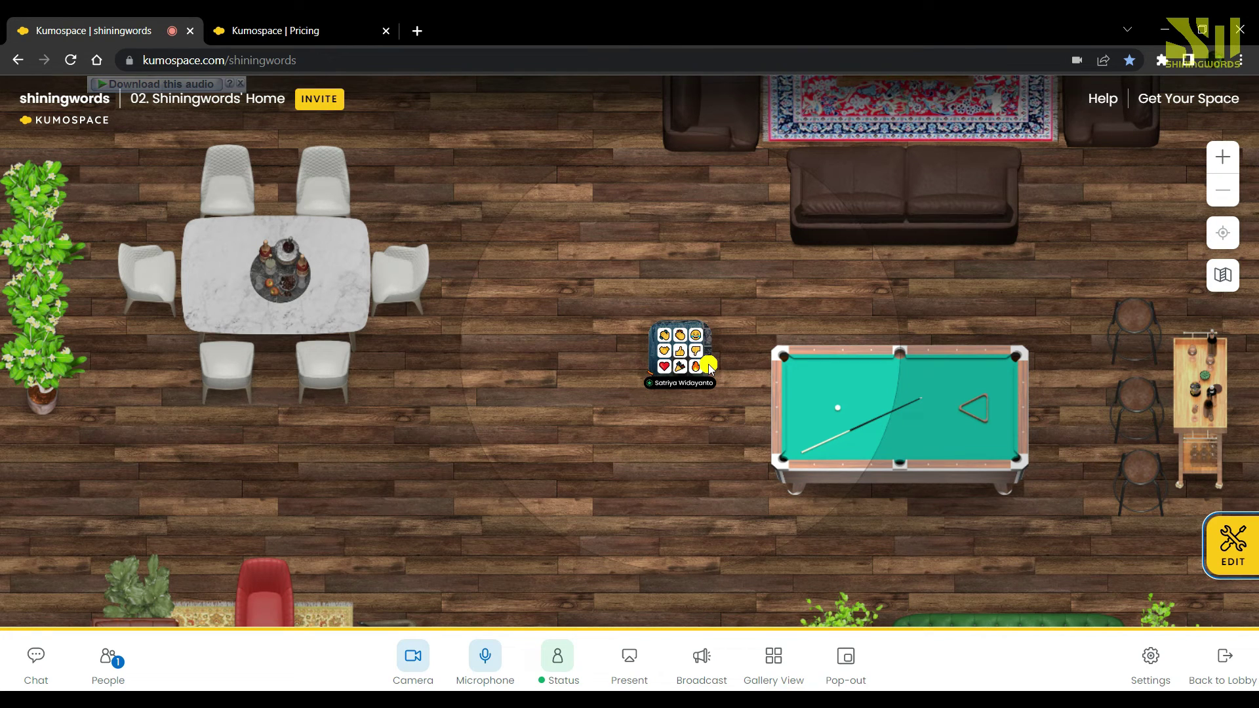
key("Up")
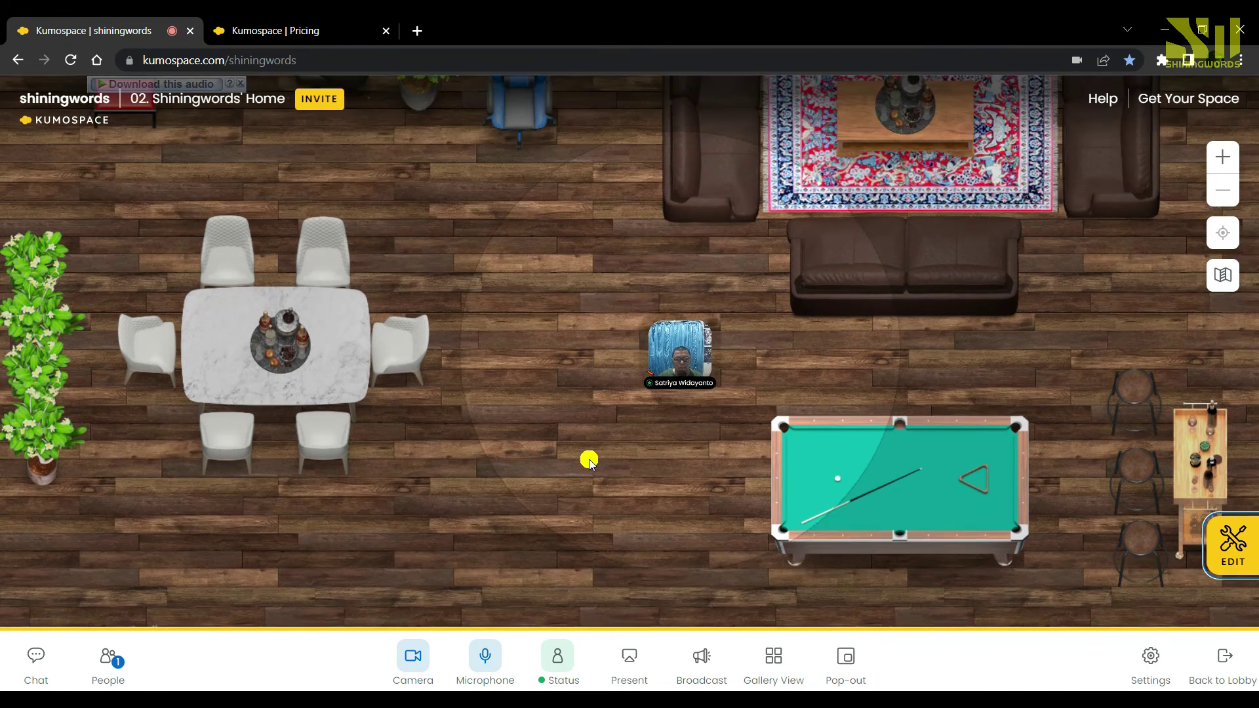
key("Down")
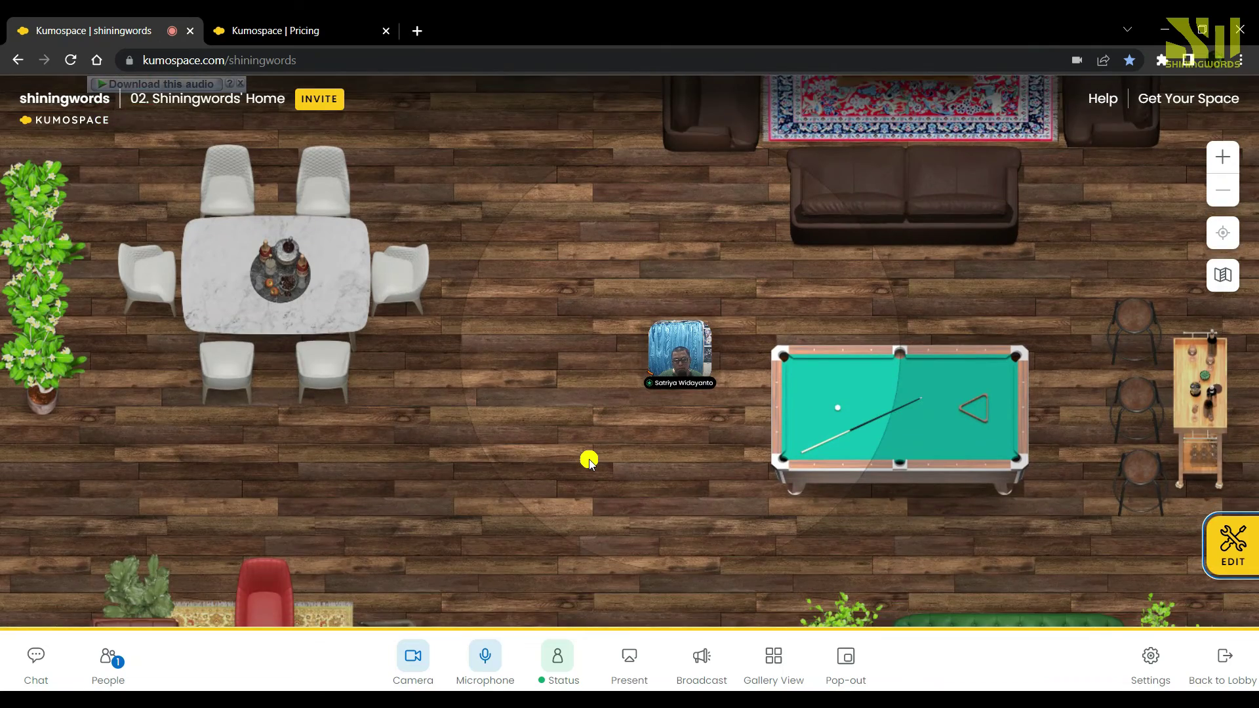
key("Up")
key("Down")
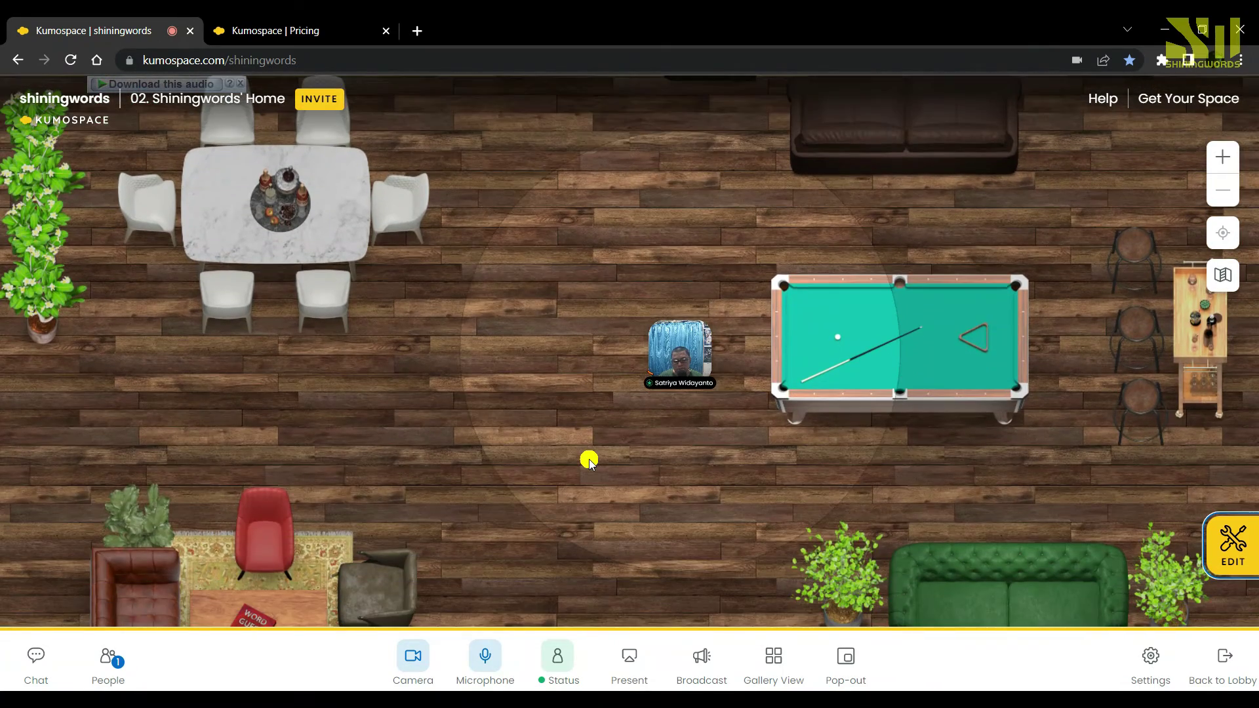
key("Right")
key("Left")
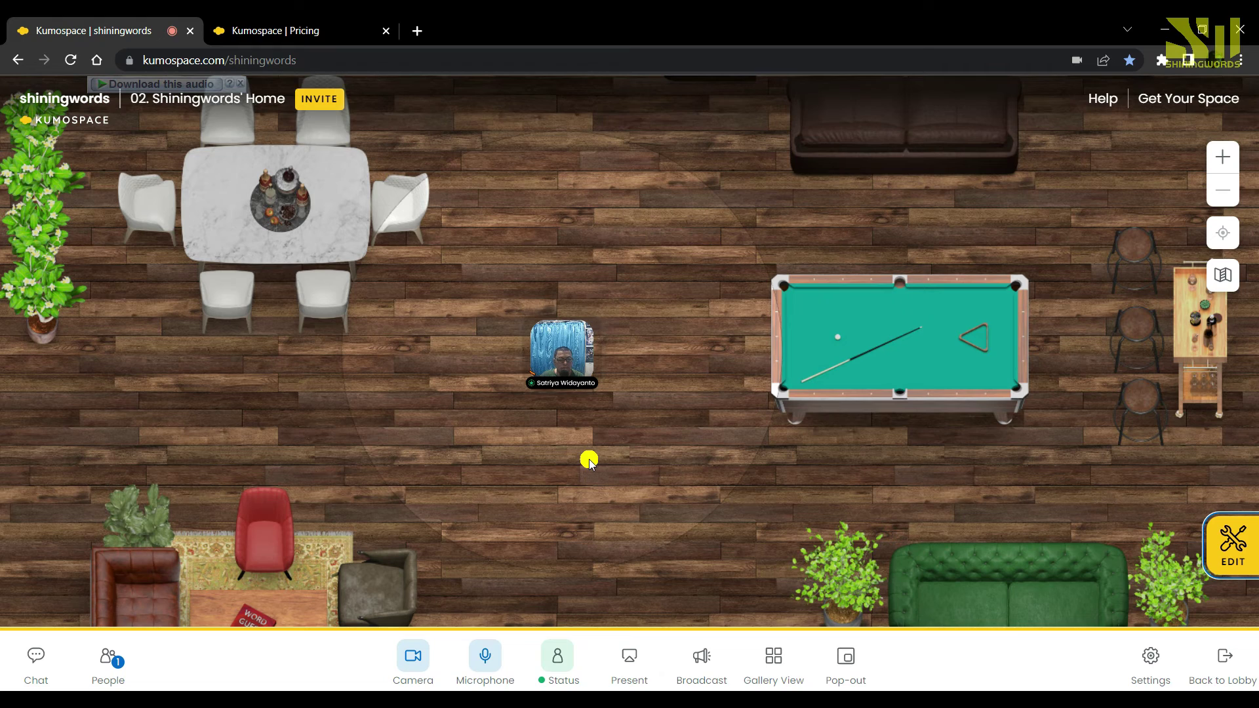
Step: Move the avatar across the floor to the spot between the pool table and the green sofa
key("Right")
key("Left")
key("Up")
key("Left")
key("Down")
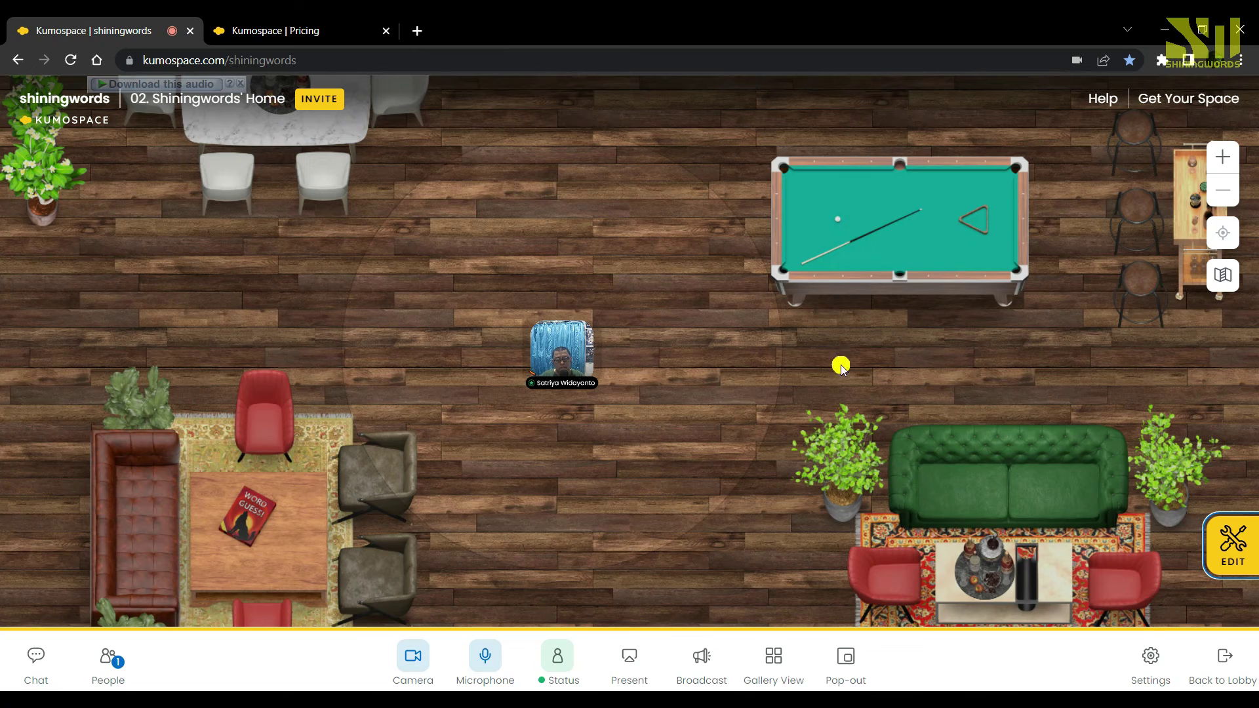
left_click(714, 332)
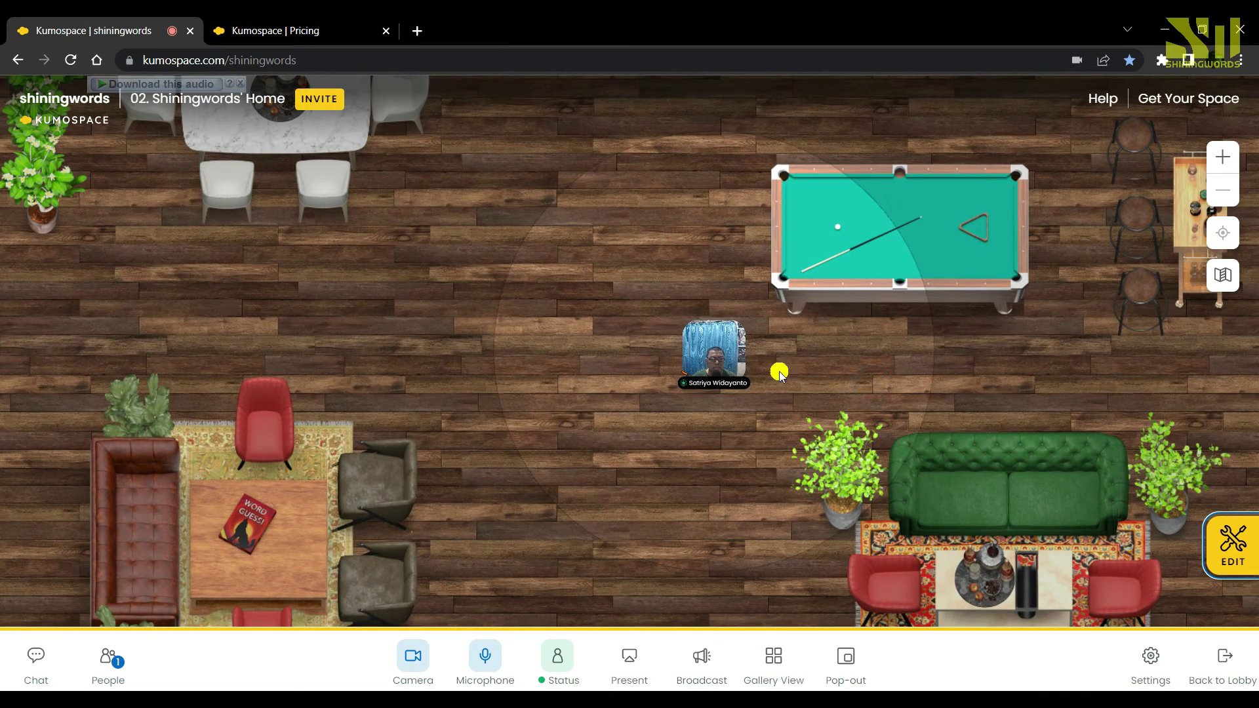
key("Right")
key("Down")
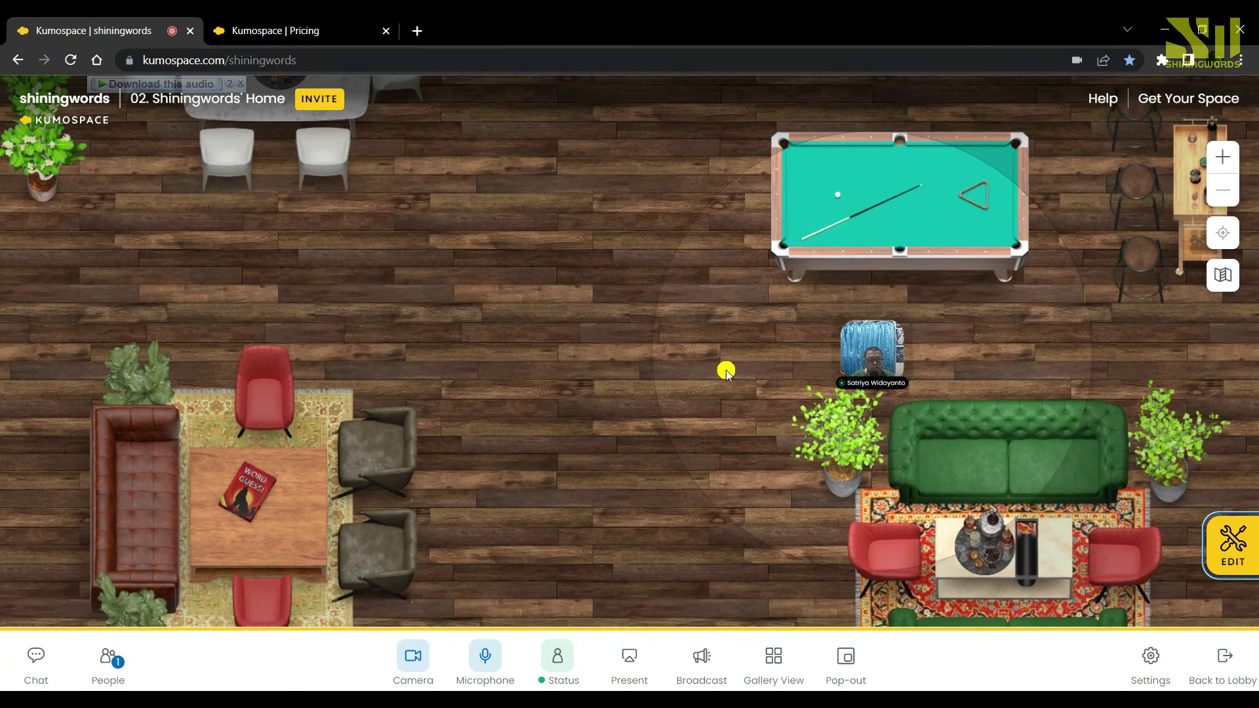
Step: Zoom the floor view in and back out around the avatar
left_click(725, 372)
scroll(728, 368, "up", 2)
scroll(593, 368, "down", 3)
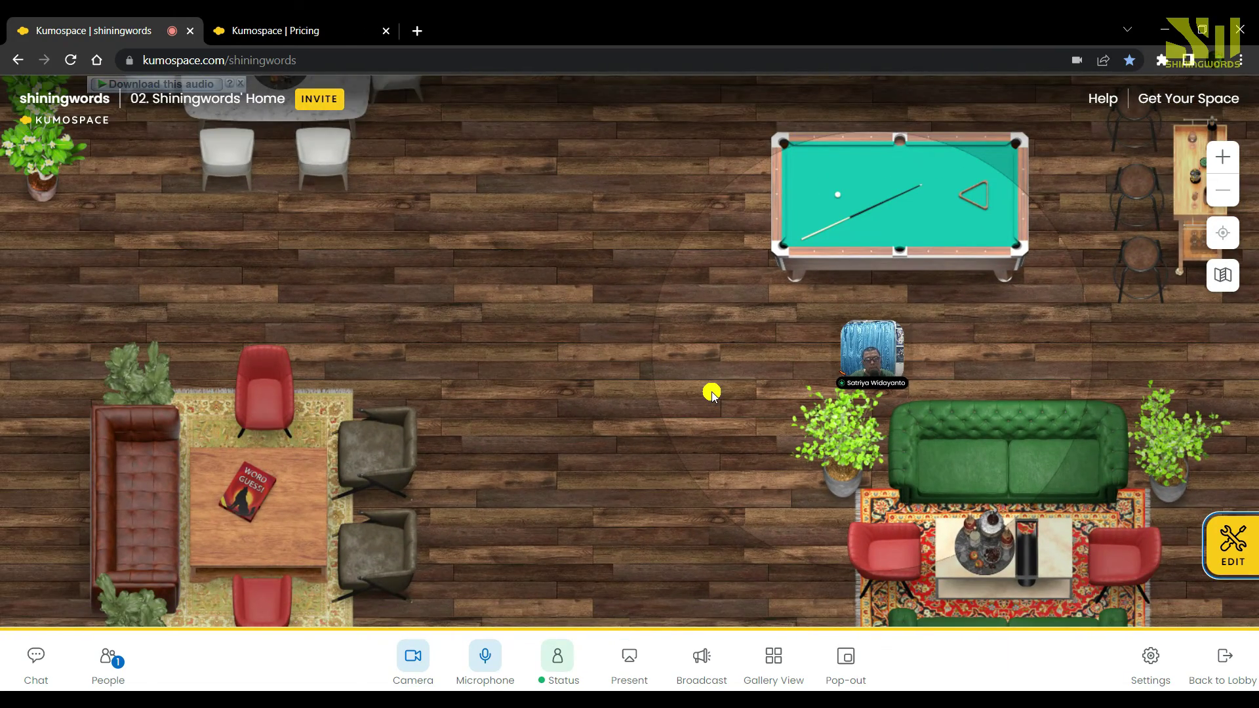
scroll(713, 391, "up", 2)
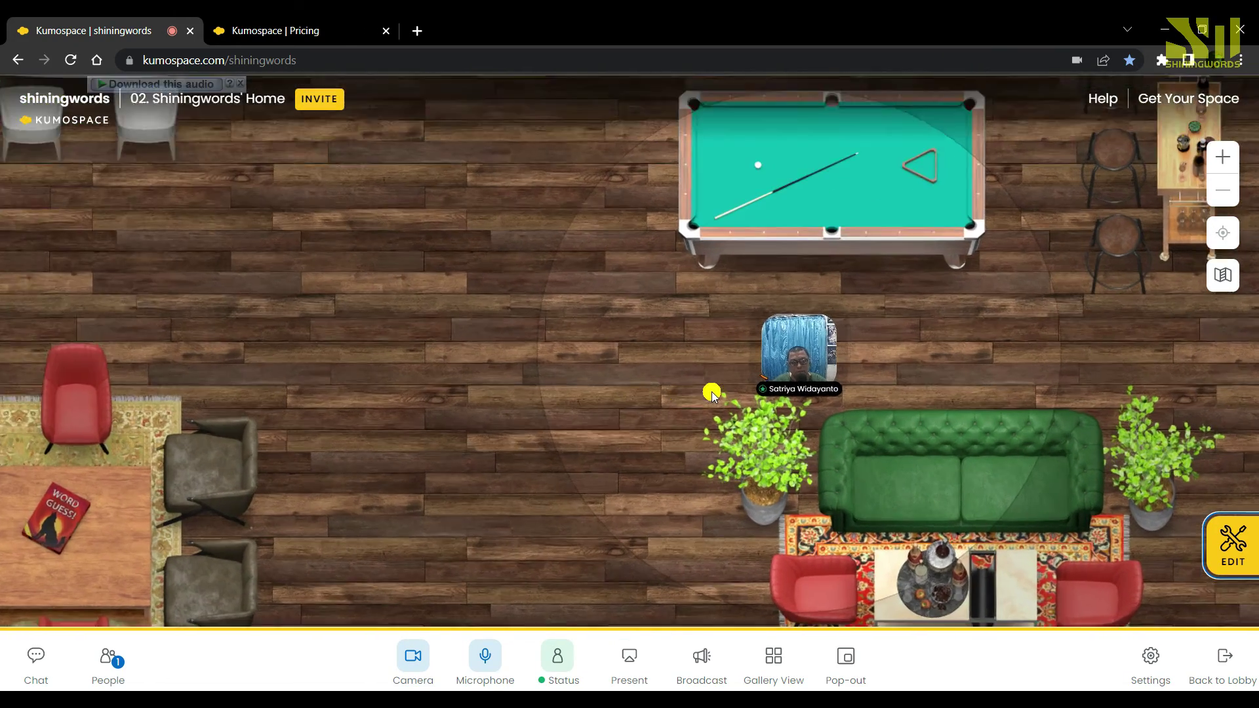
scroll(611, 444, "down", 1)
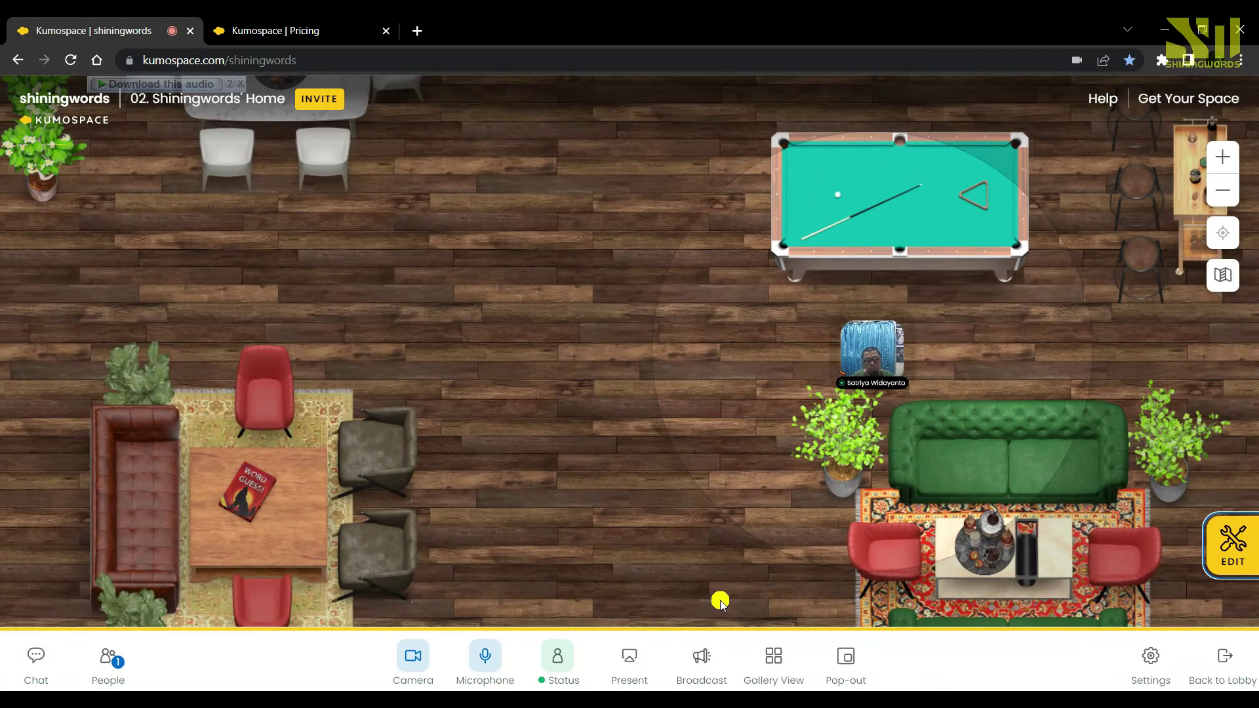
Step: View the entire-screen, window and Chrome-tab sources for presenting the screen, close the floating camera view, and cancel sharing
left_click(611, 666)
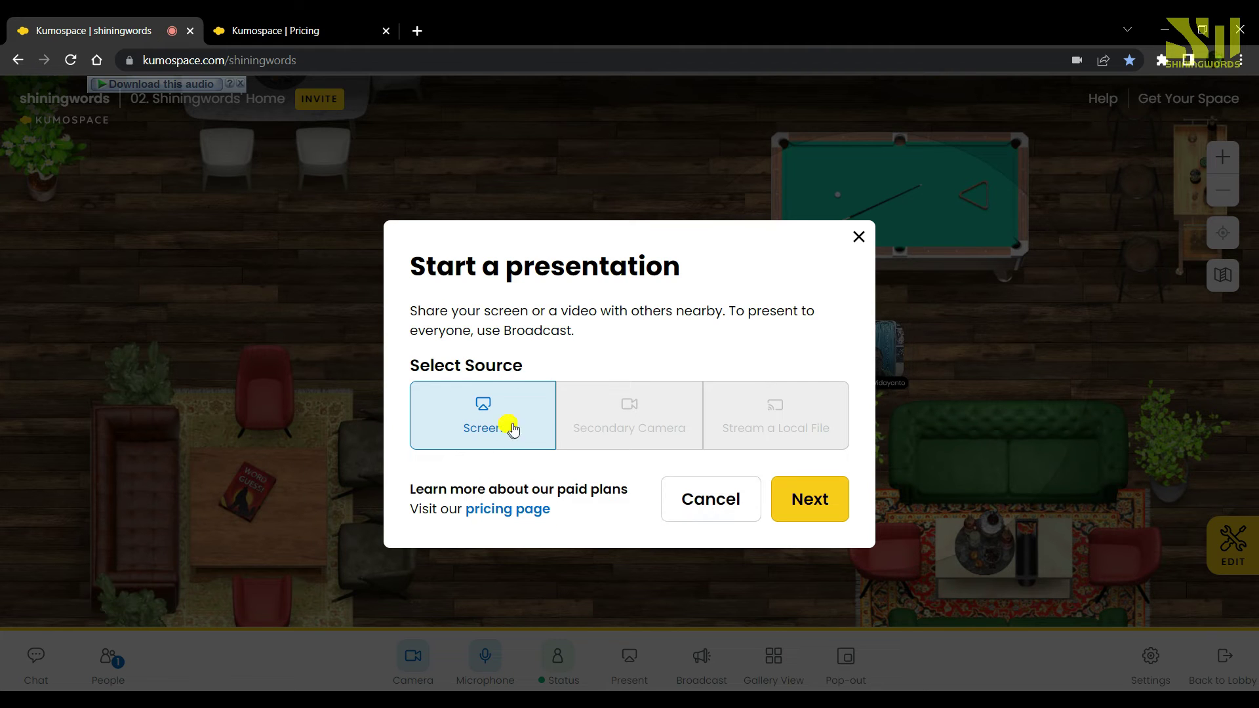
left_click(830, 509)
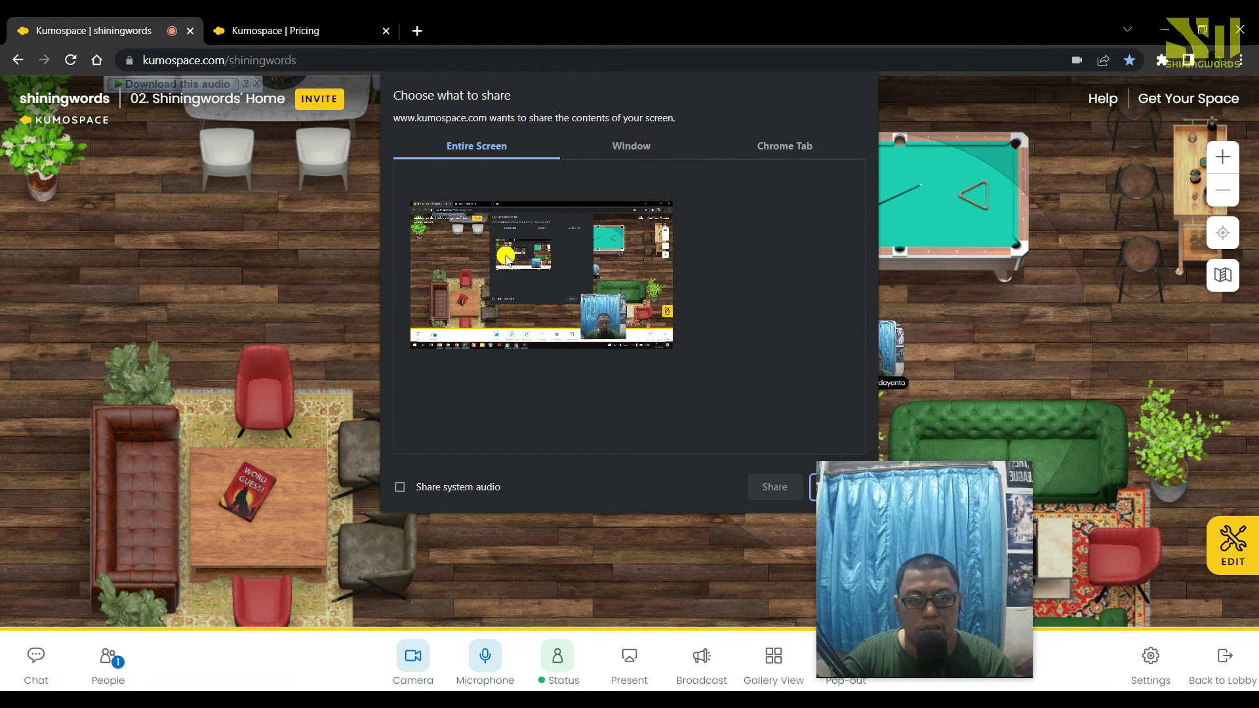
left_click(628, 148)
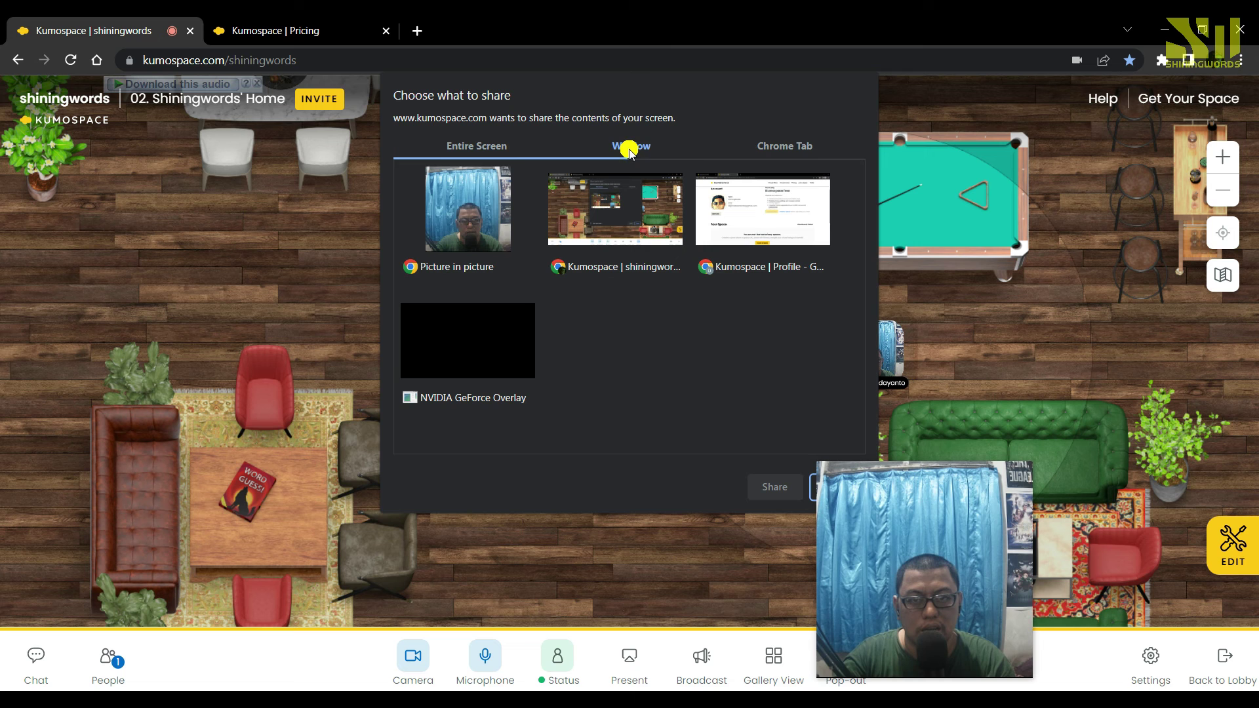
left_click(798, 150)
left_click(465, 145)
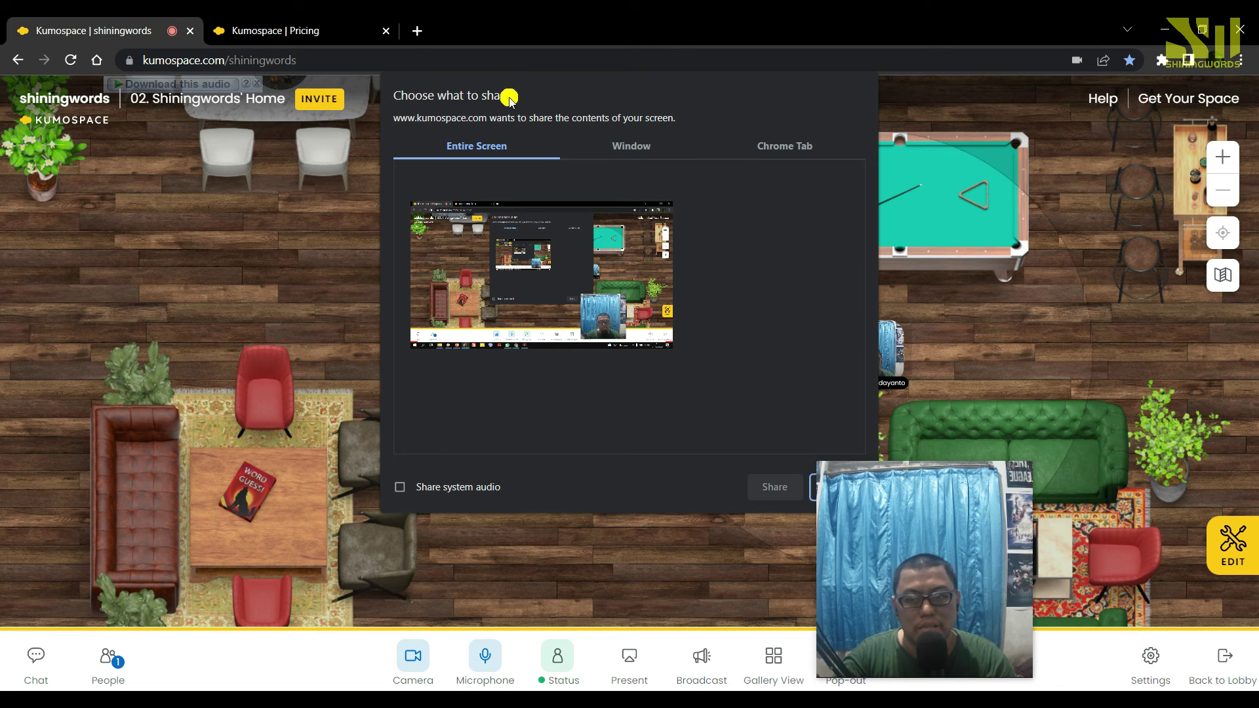
left_click(1012, 471)
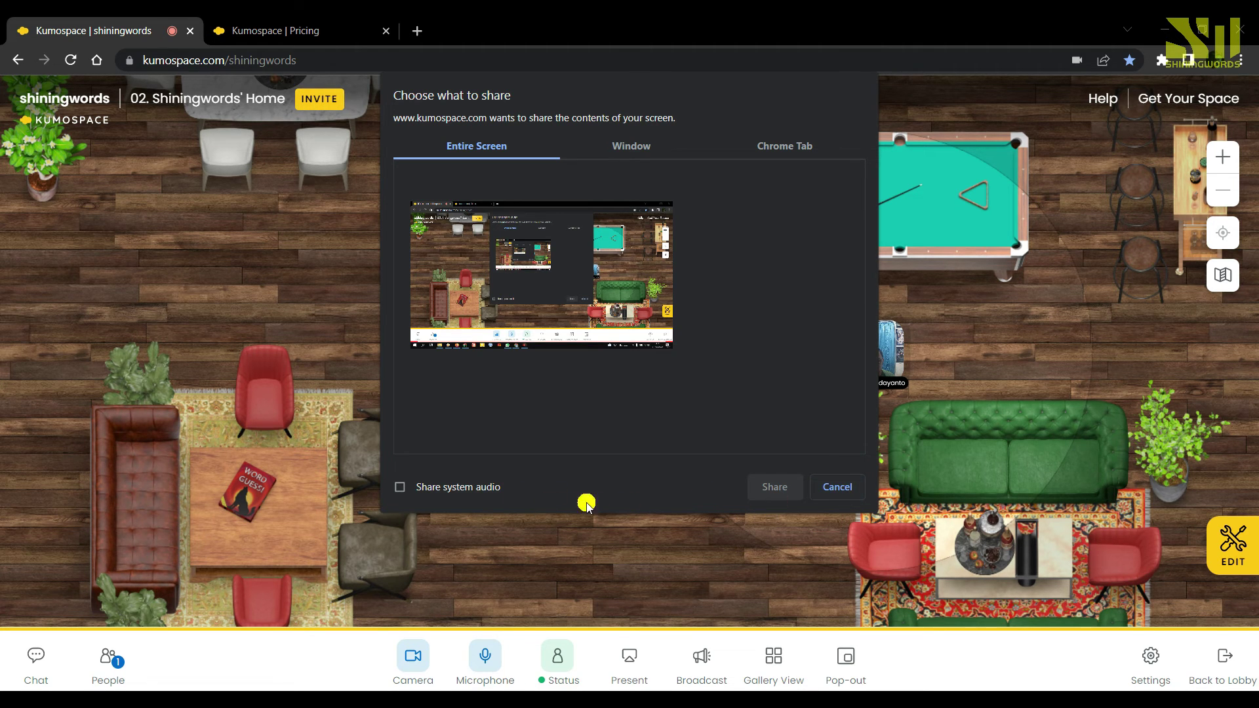
left_click(838, 493)
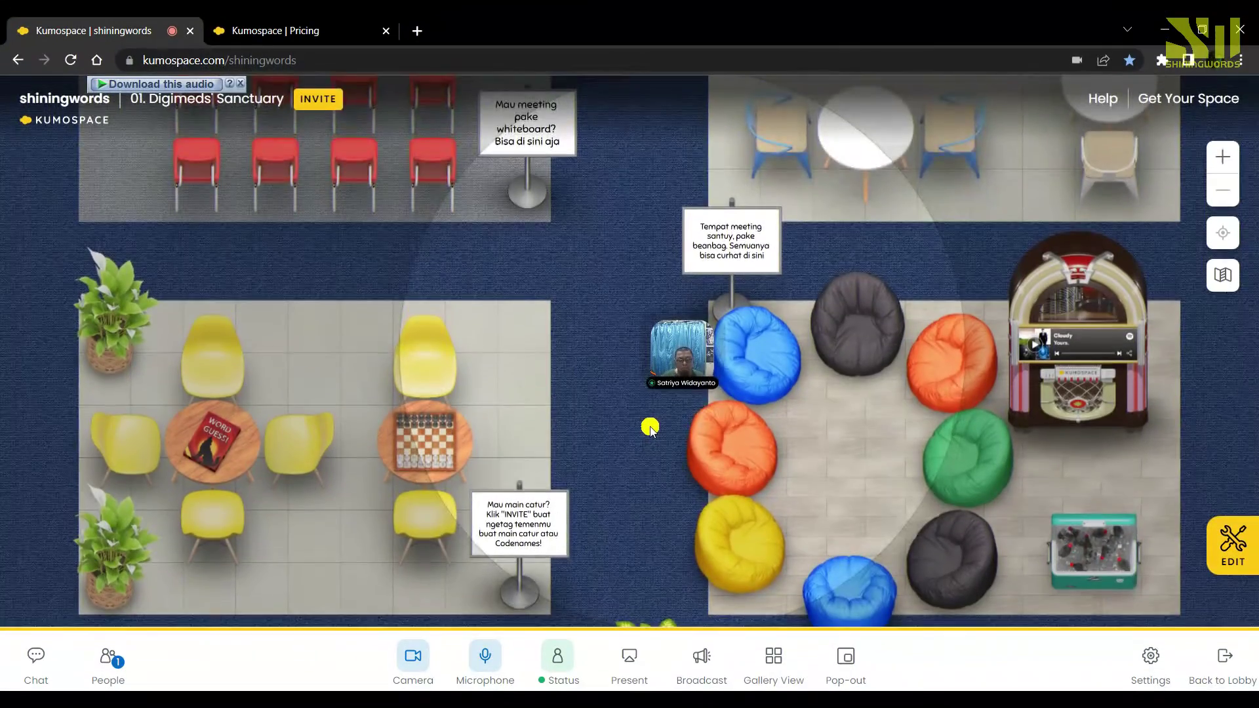
Step: Walk the avatar through the 01. Digimeds' Sanctuary floor to the spot between the whiteboard and the red chairs
key("Down")
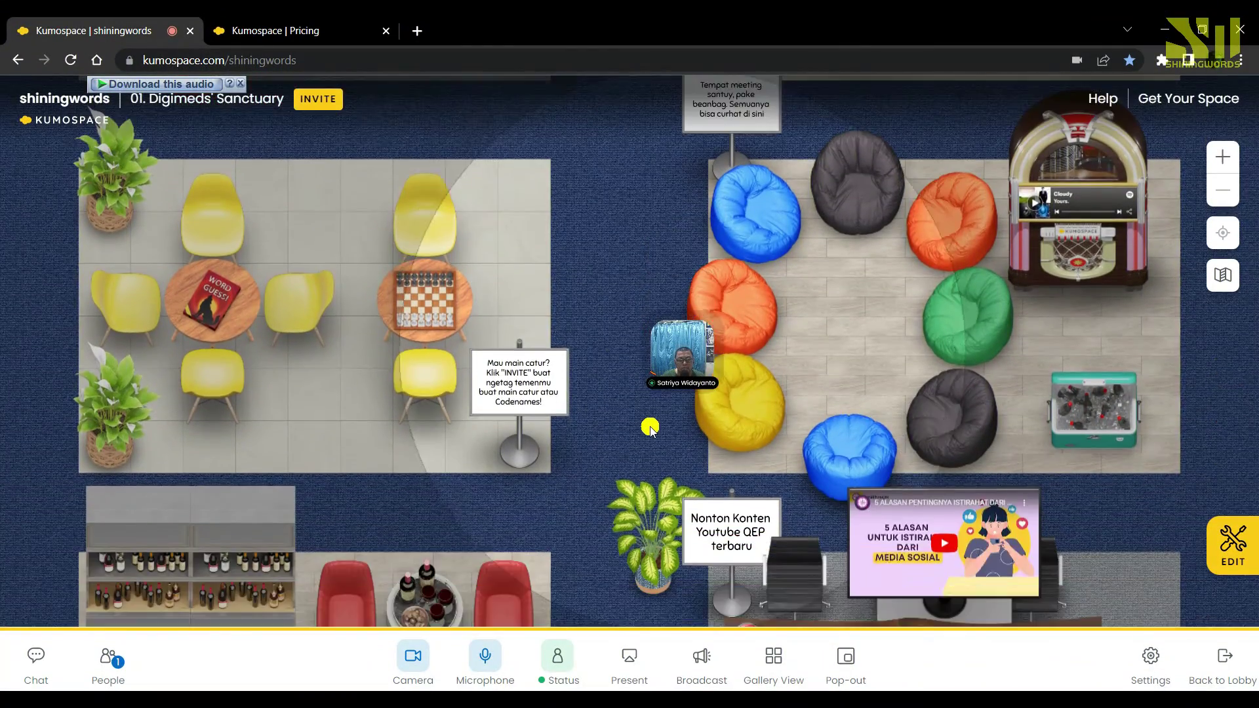
key("Left")
key("Up")
key("Up")
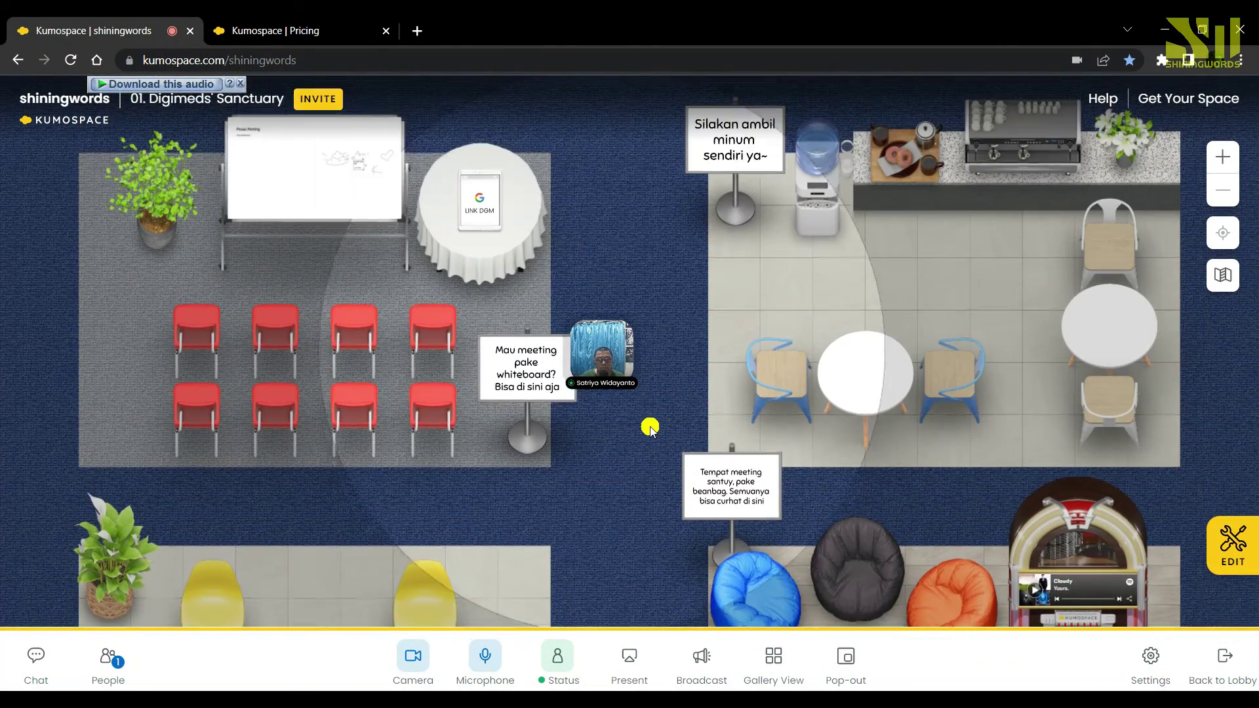
left_click(391, 249)
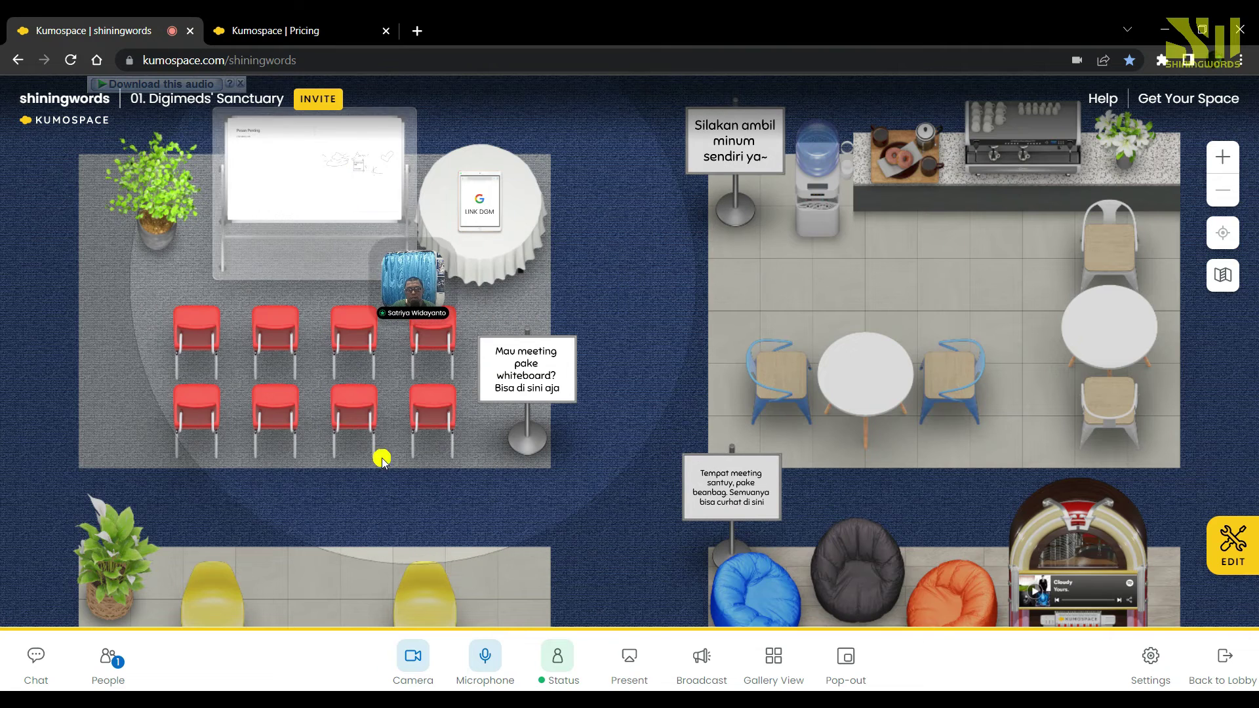
Step: Open the meeting area's whiteboard and draw a freehand diagonal stroke on its canvas
left_click(338, 181)
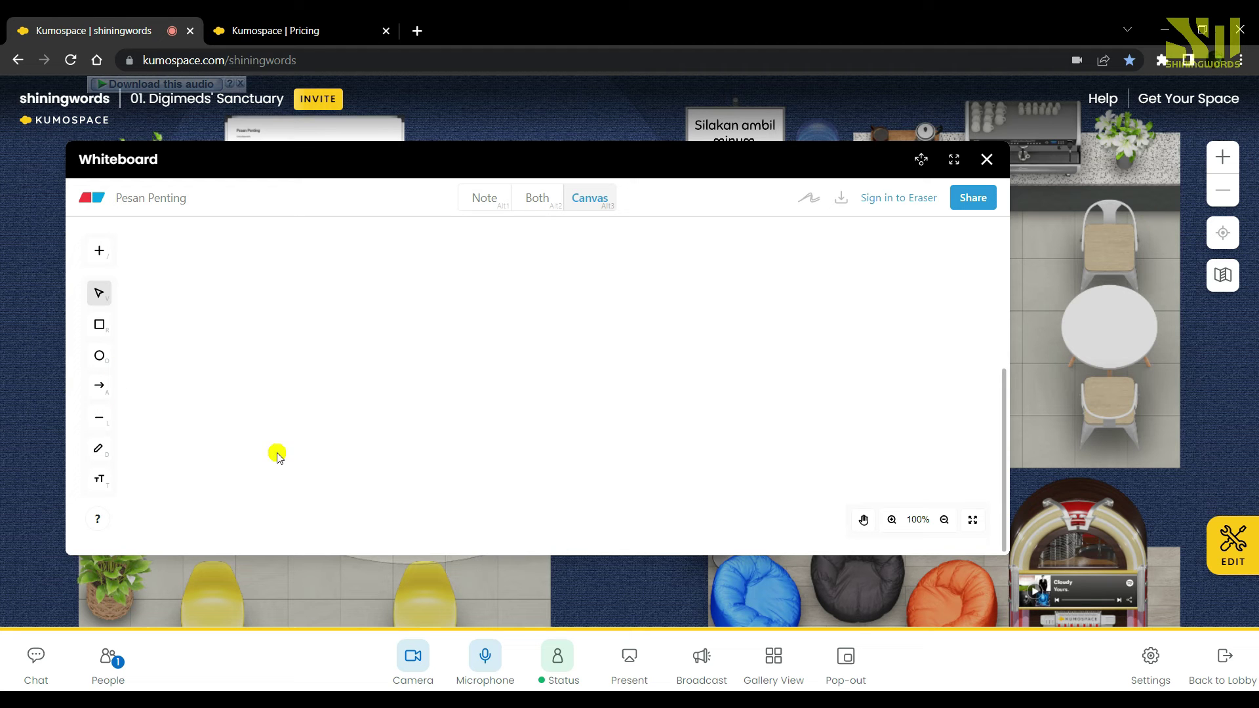
left_click(98, 448)
mouse_move(527, 362)
left_mouse_down()
mouse_move(555, 384)
mouse_move(267, 377)
mouse_move(553, 416)
mouse_move(677, 450)
mouse_move(596, 436)
left_mouse_up()
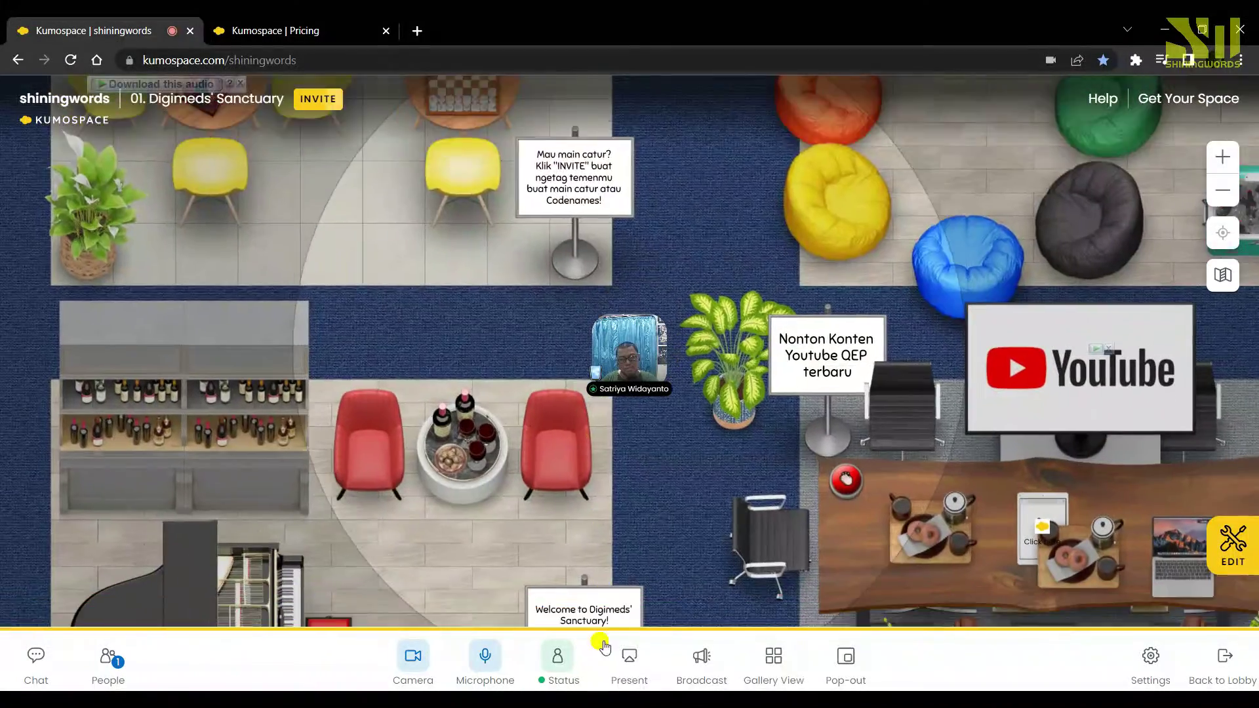
Step: Walk the avatar down the corridor towards the WELCOME mat and return to the lobby
key("Down")
key("Right")
left_click(1223, 658)
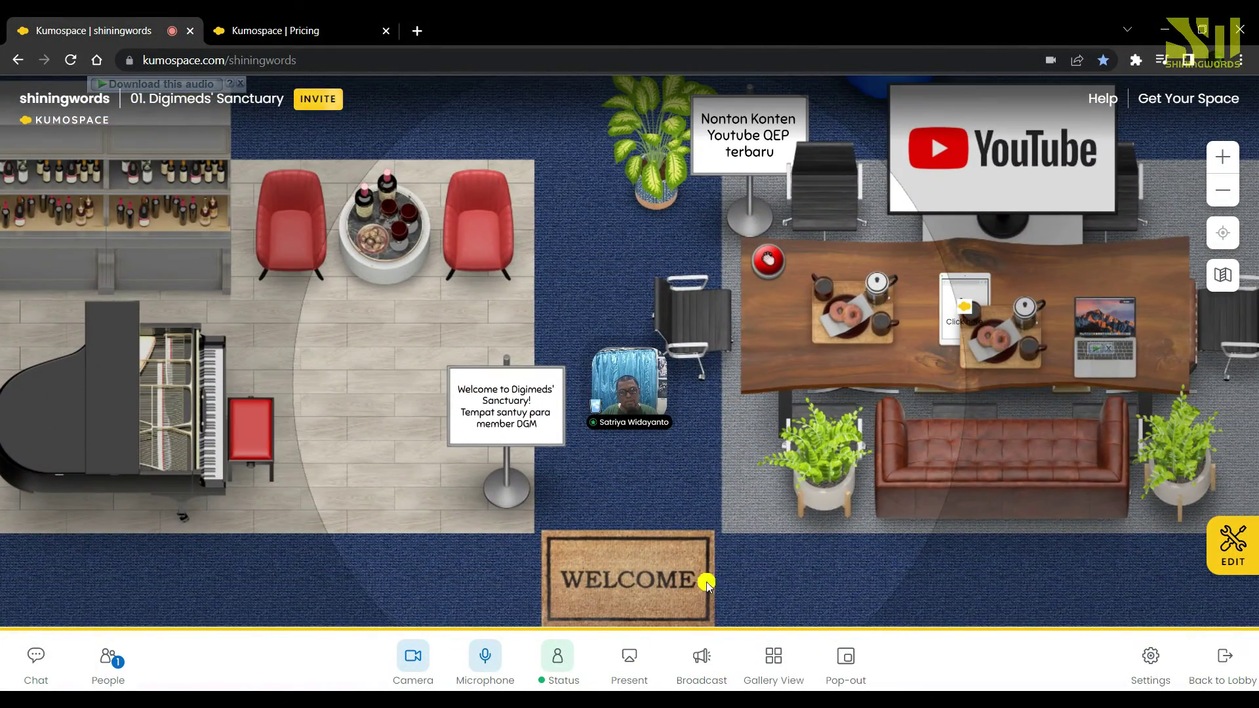
Step: Examine the lobby's plan and capacity summary and look through all the floors available to join
scroll(1006, 461, "down", 13)
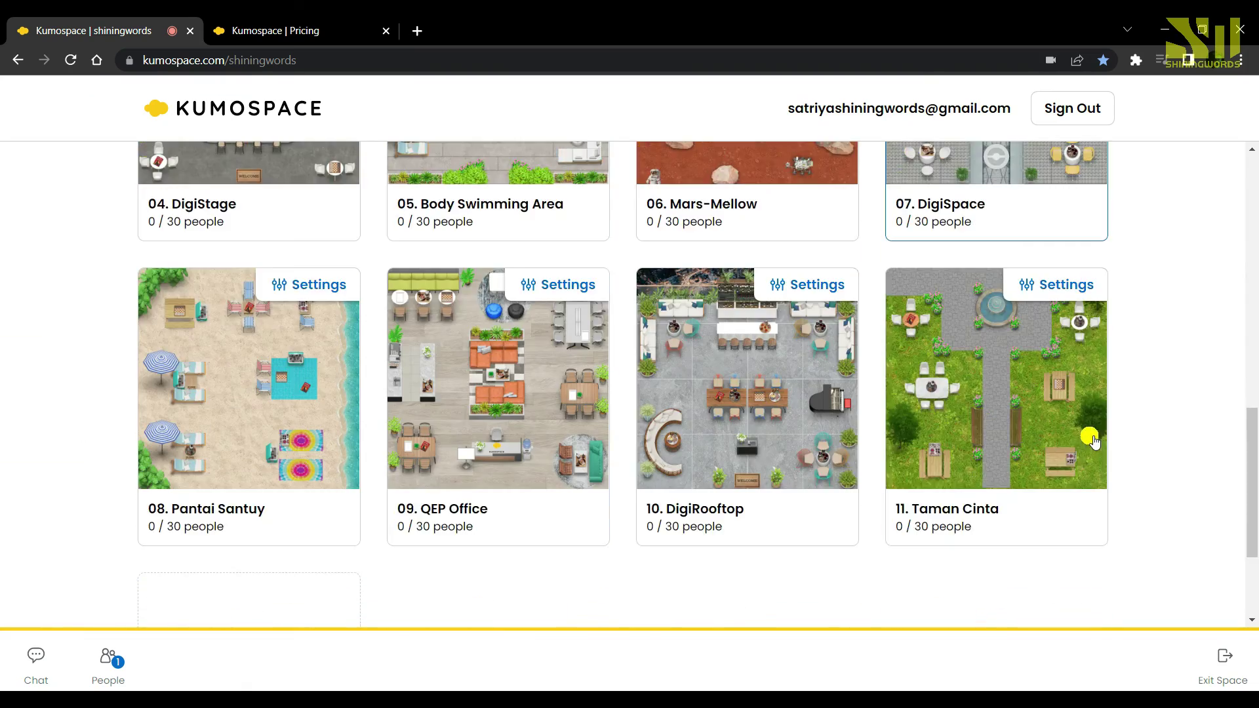
scroll(1044, 450, "up", 10)
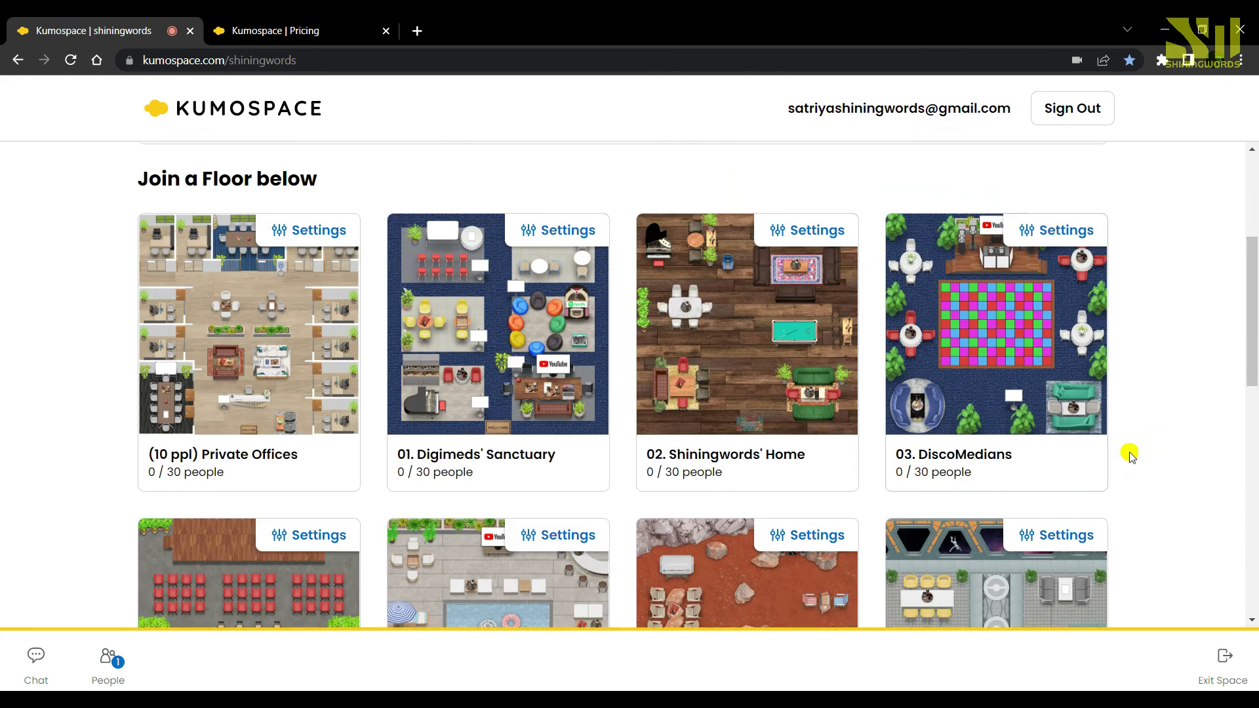
scroll(1126, 453, "down", 2)
scroll(1128, 454, "down", 1)
scroll(1129, 455, "up", 3)
scroll(1157, 428, "up", 3)
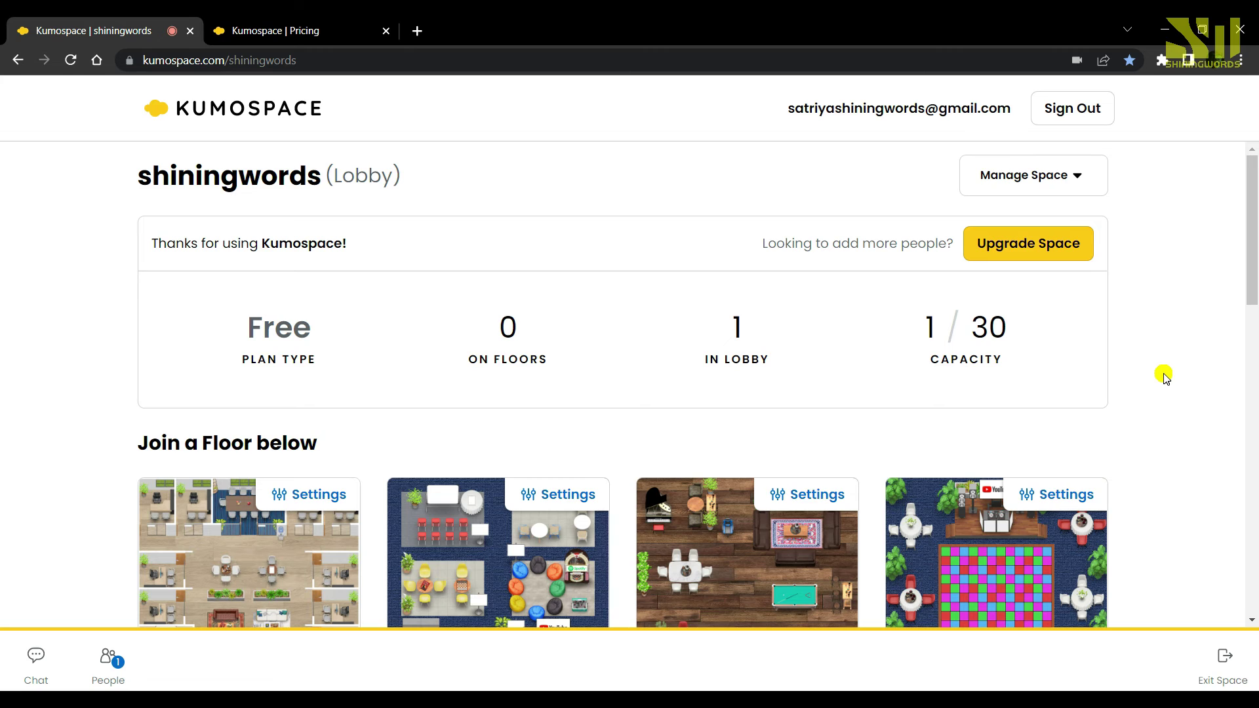
scroll(1165, 377, "down", 1)
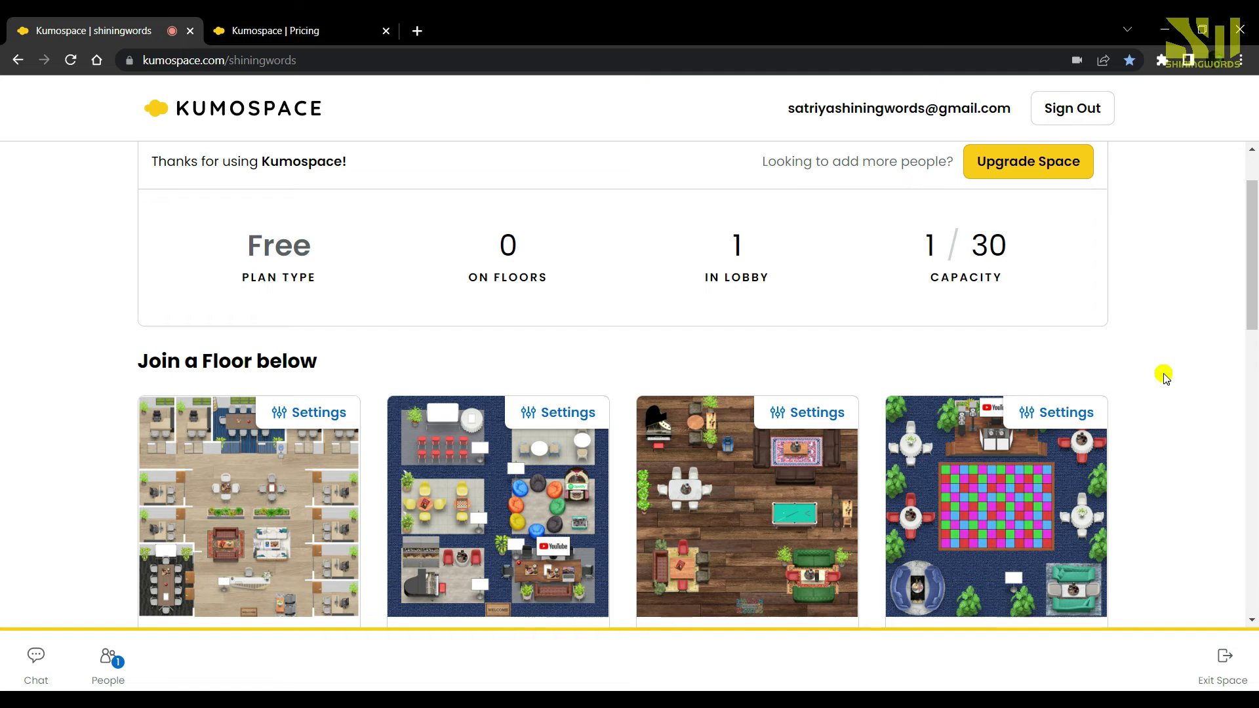
scroll(1165, 377, "down", 2)
scroll(1165, 377, "up", 3)
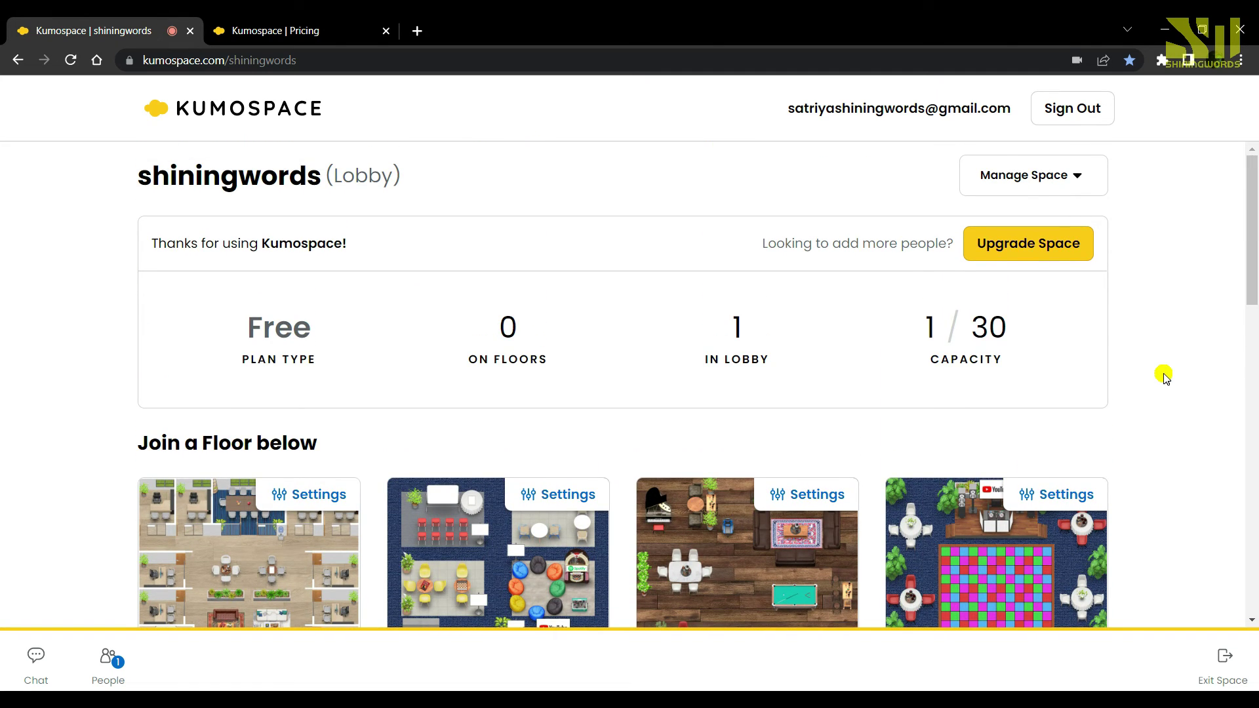
scroll(1164, 377, "down", 2)
scroll(1164, 377, "up", 2)
scroll(1164, 377, "down", 5)
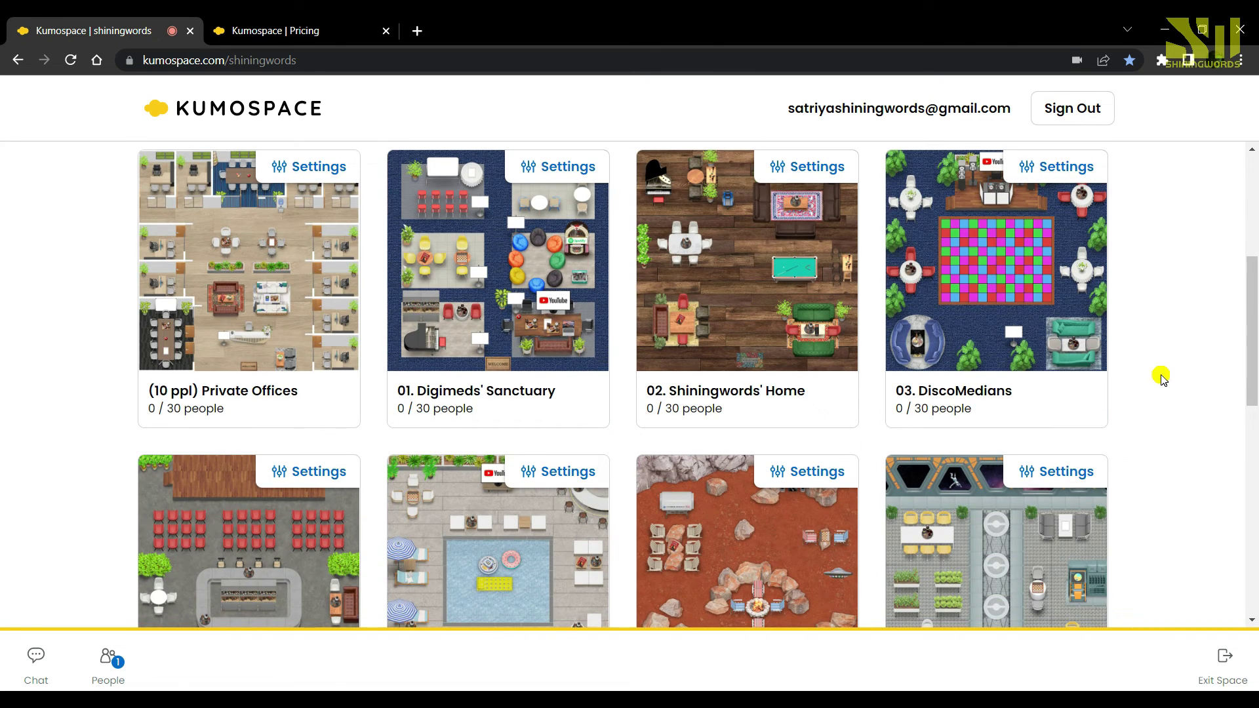
scroll(918, 426, "down", 3)
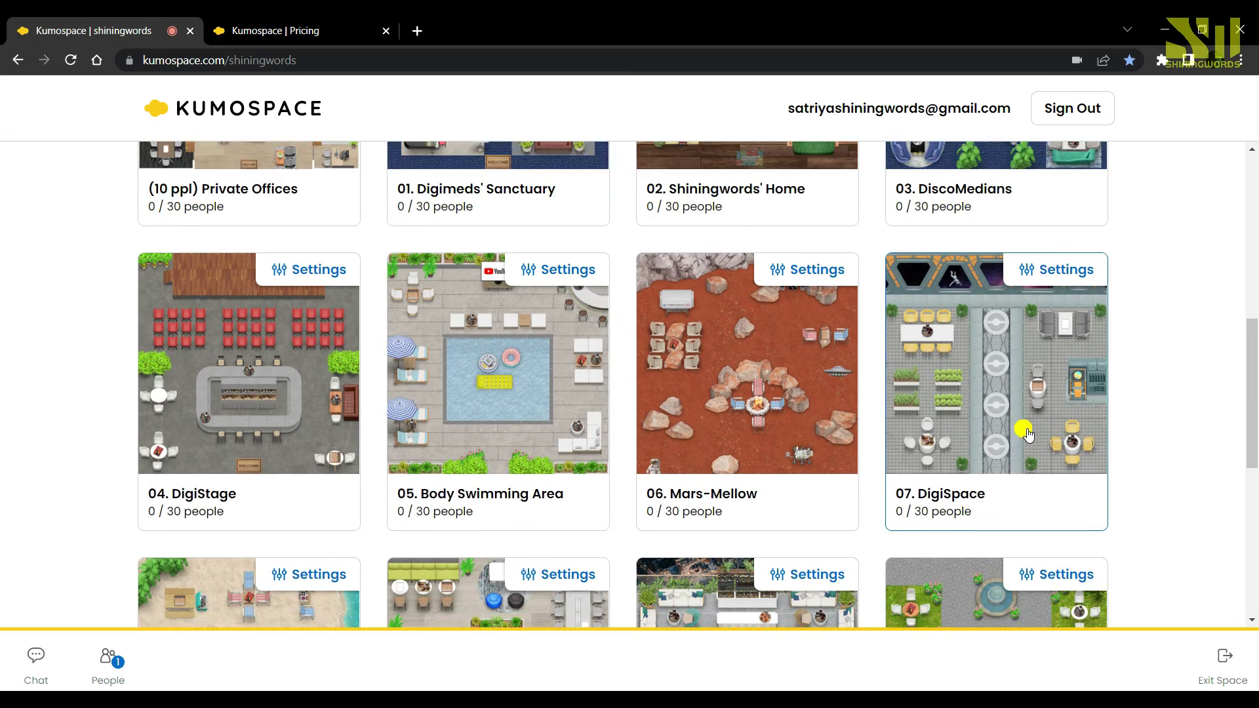
scroll(1027, 434, "up", 3)
scroll(1027, 434, "up", 5)
scroll(736, 416, "down", 3)
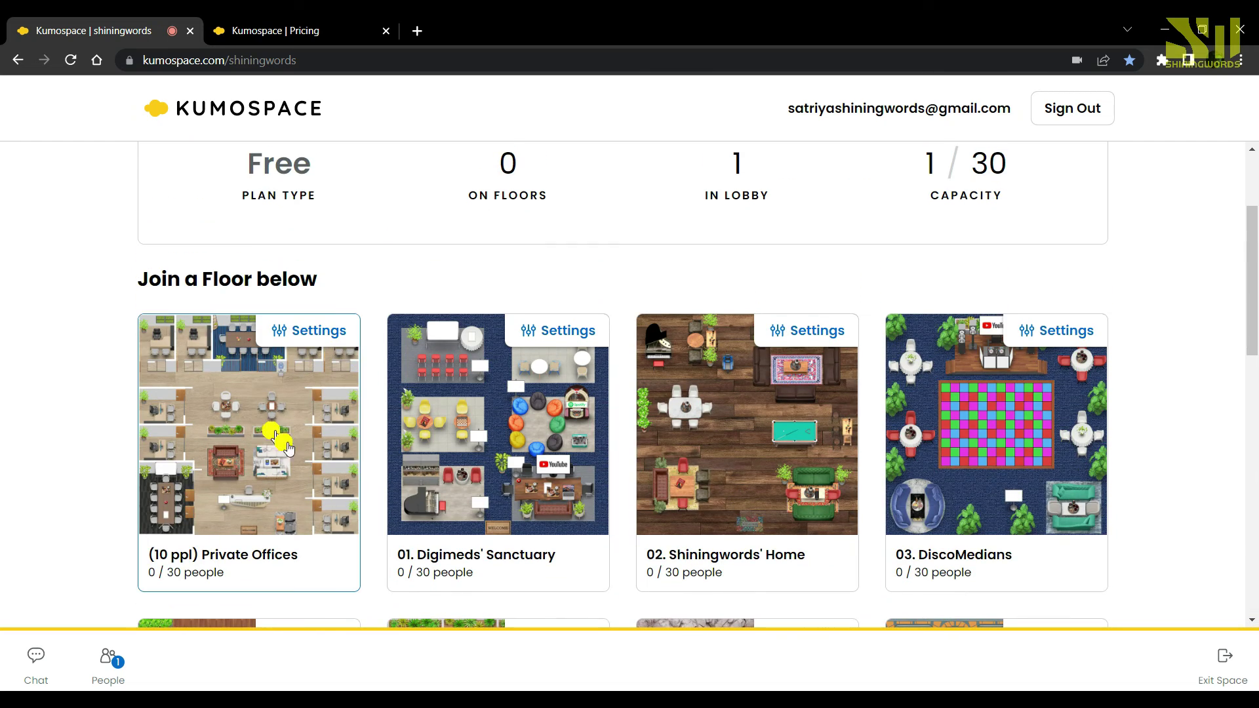
scroll(301, 453, "down", 9)
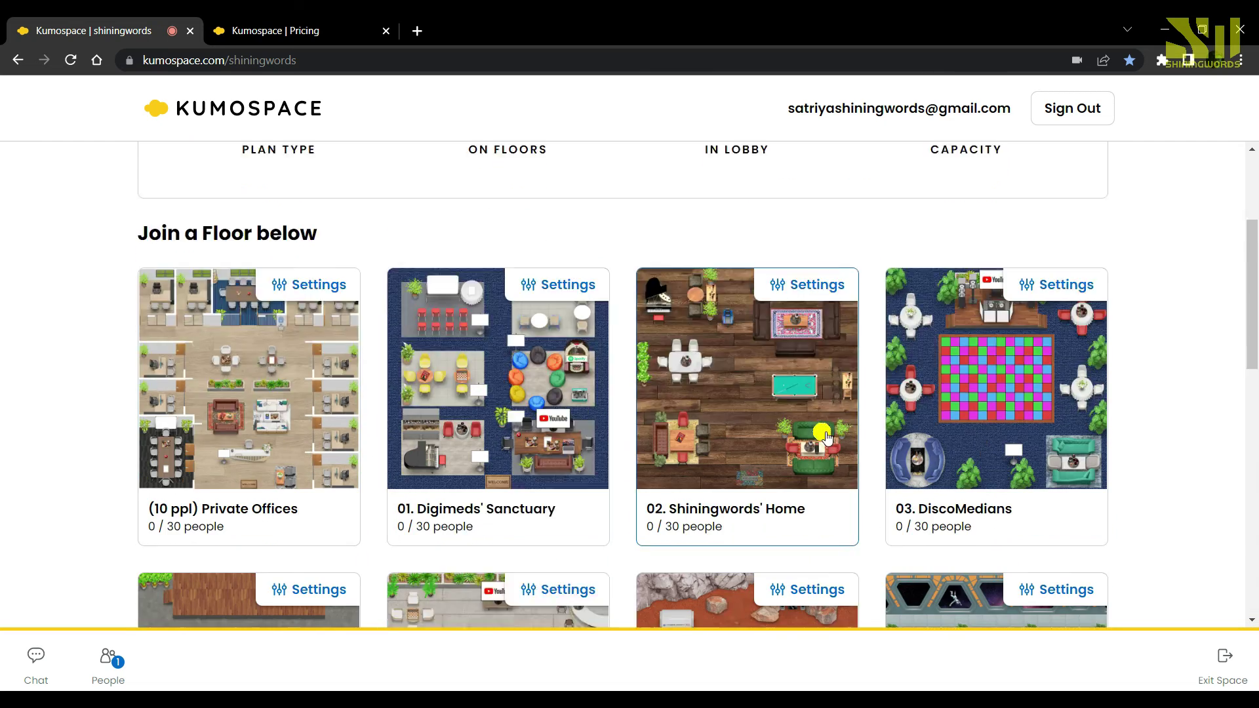
scroll(628, 436, "down", 3)
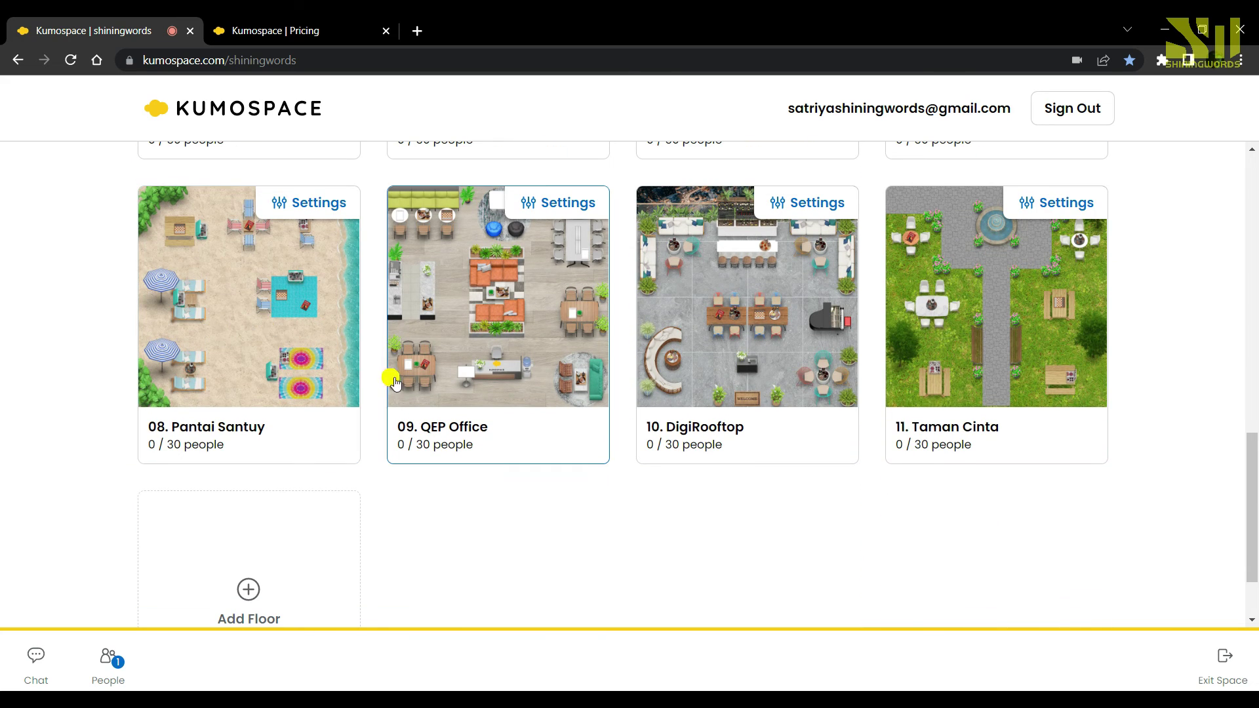
Step: Join the 08. Pantai Santuy floor and move the avatar beside the drinks cooler near the tie-dye towels
left_click(319, 368)
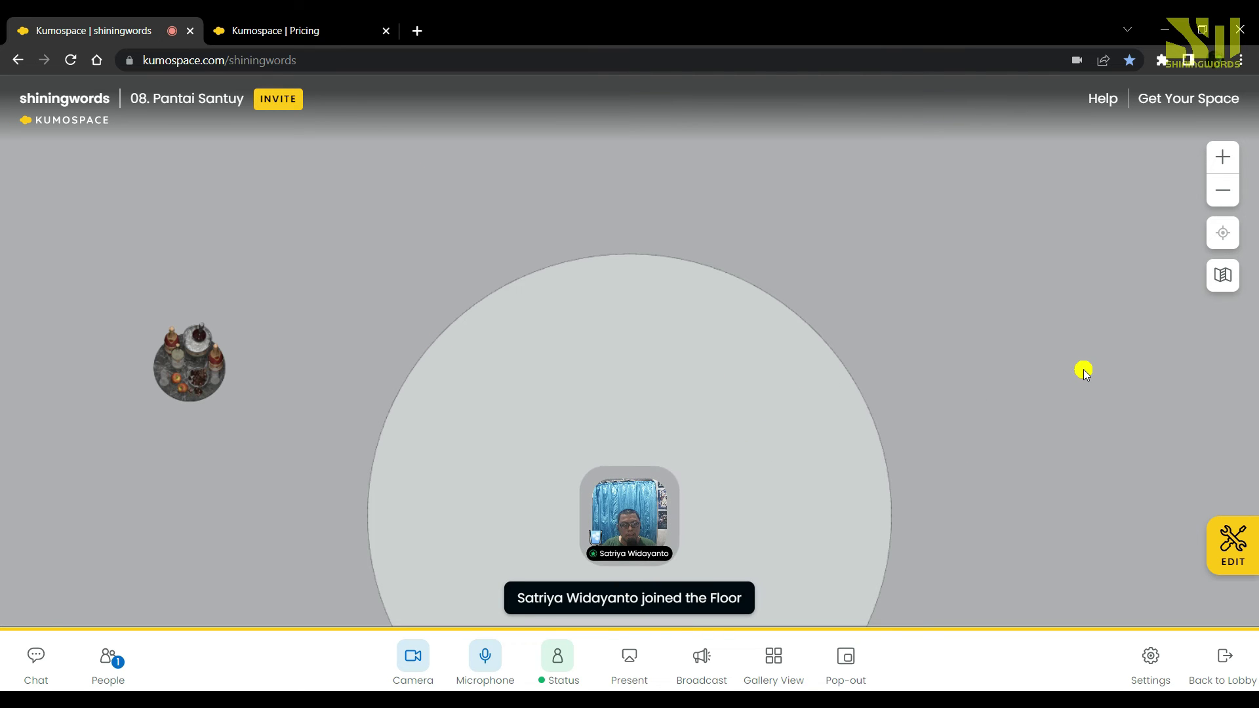
left_click(908, 488)
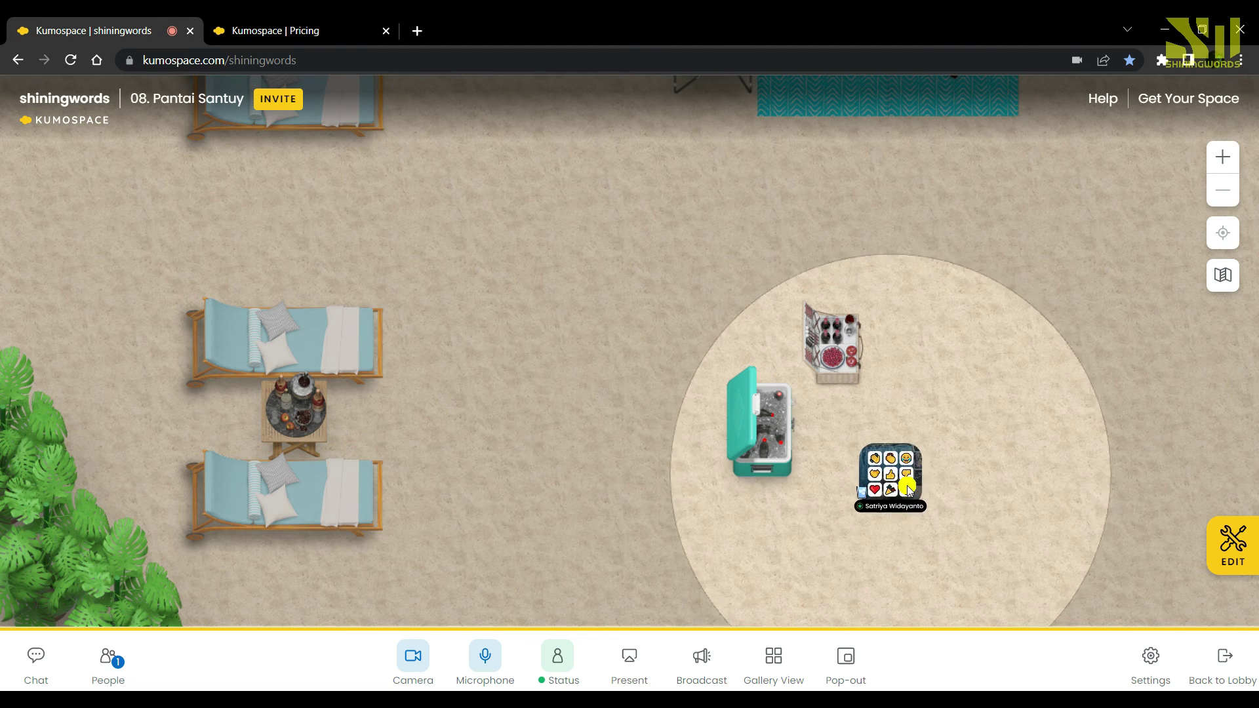
left_click(894, 485)
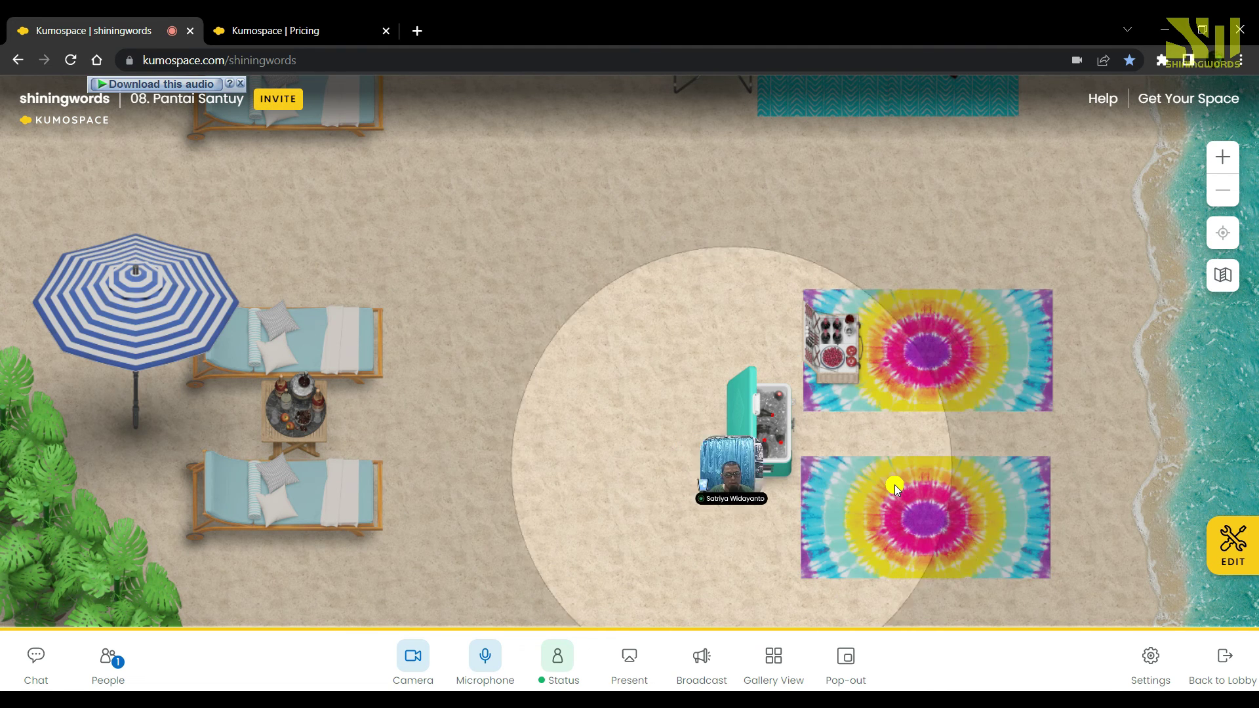
Step: Walk the avatar past the tie-dye towels and along the sand to the edge of the sea
key("Right")
key("Right")
key("Right")
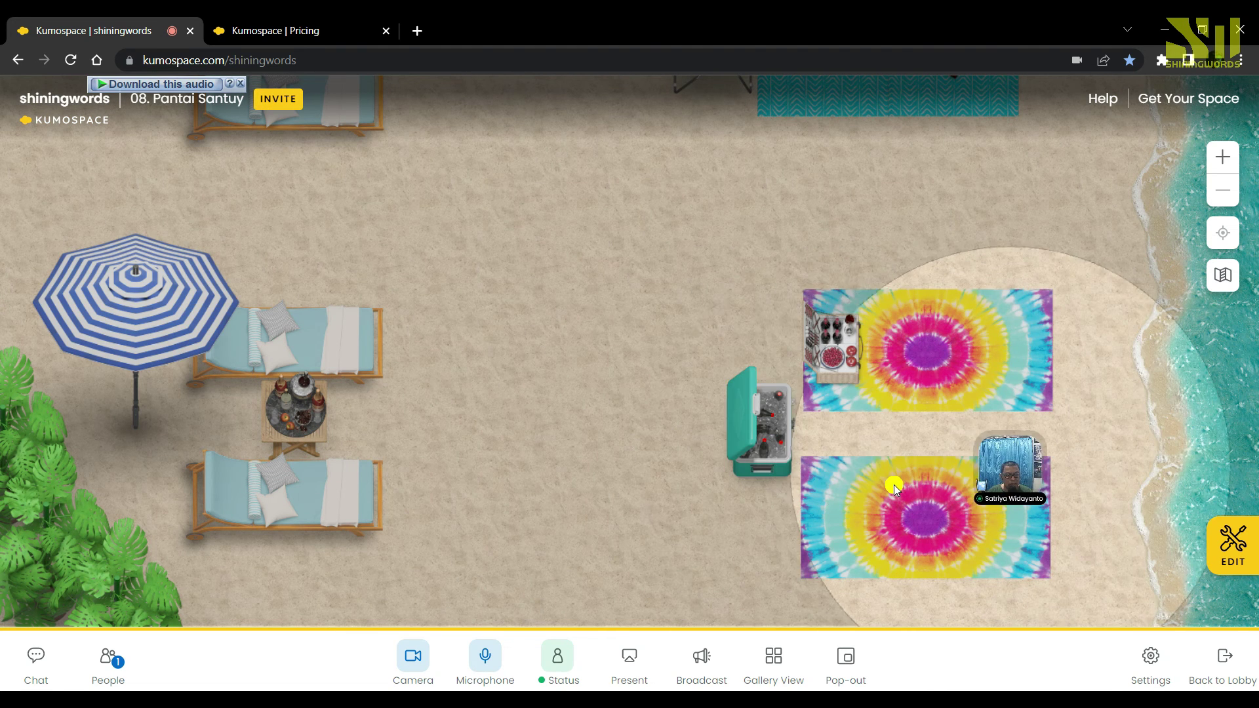
key("Up")
key("Up")
key("Up")
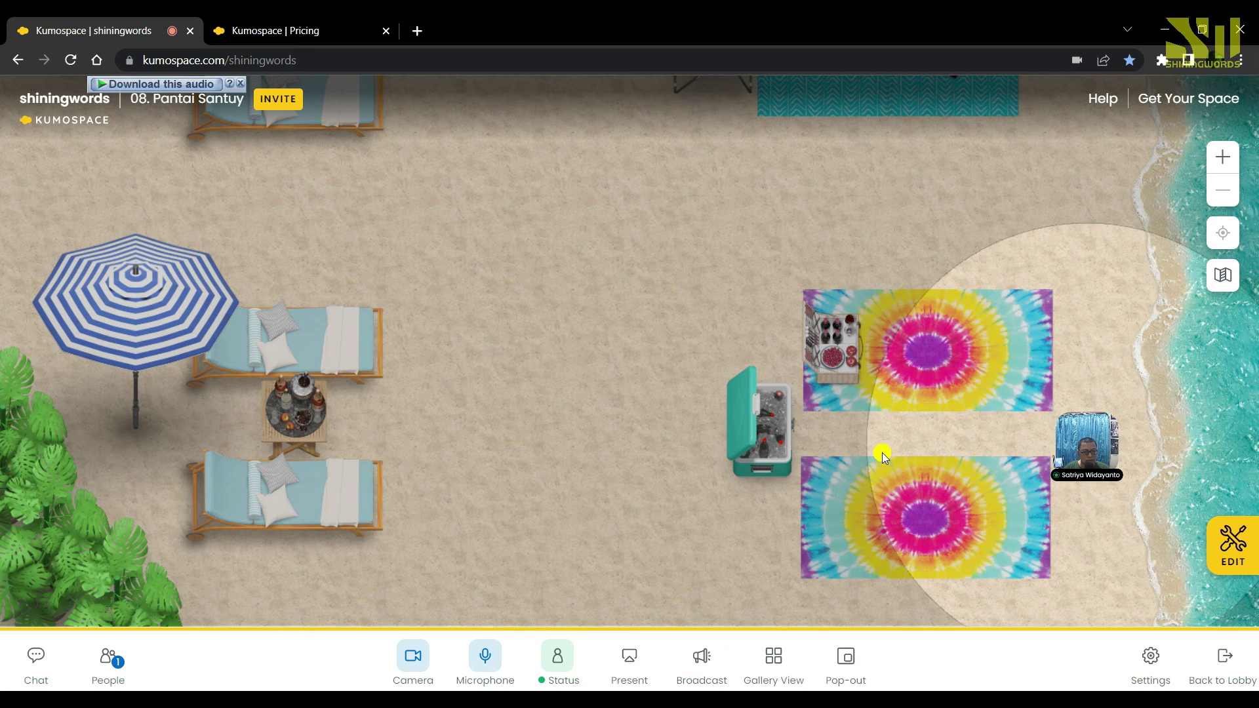
key("Up")
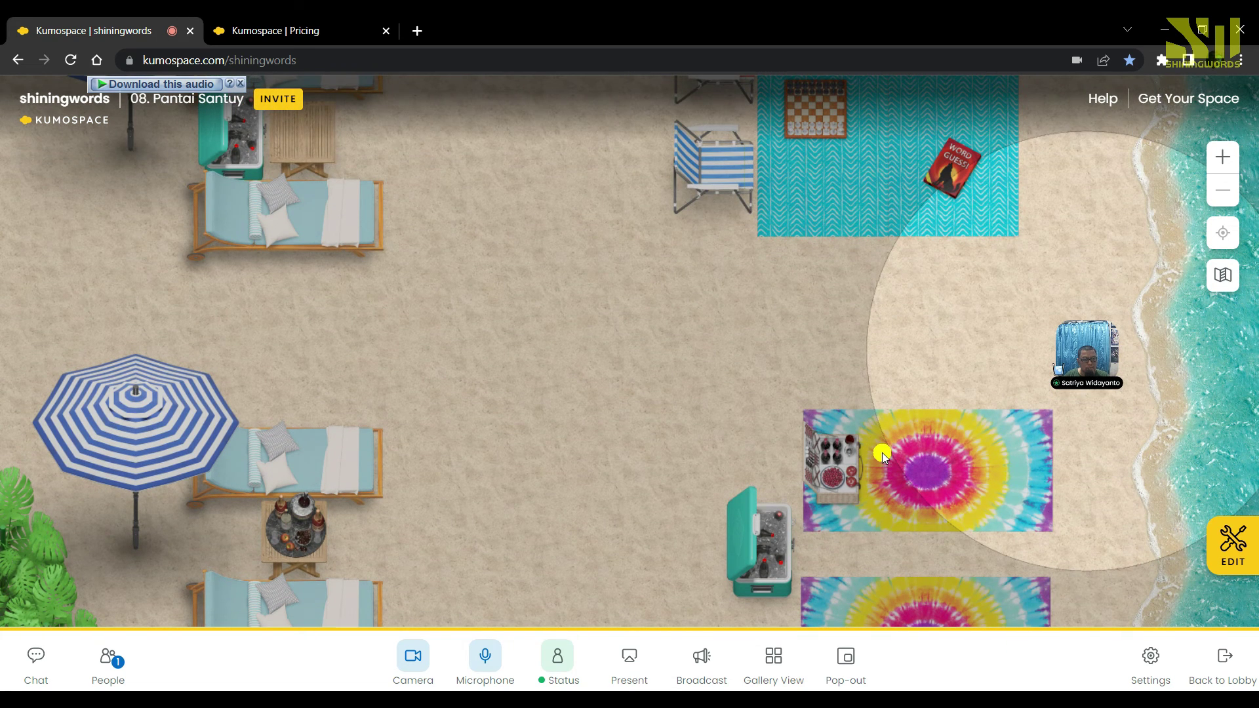
key("Right")
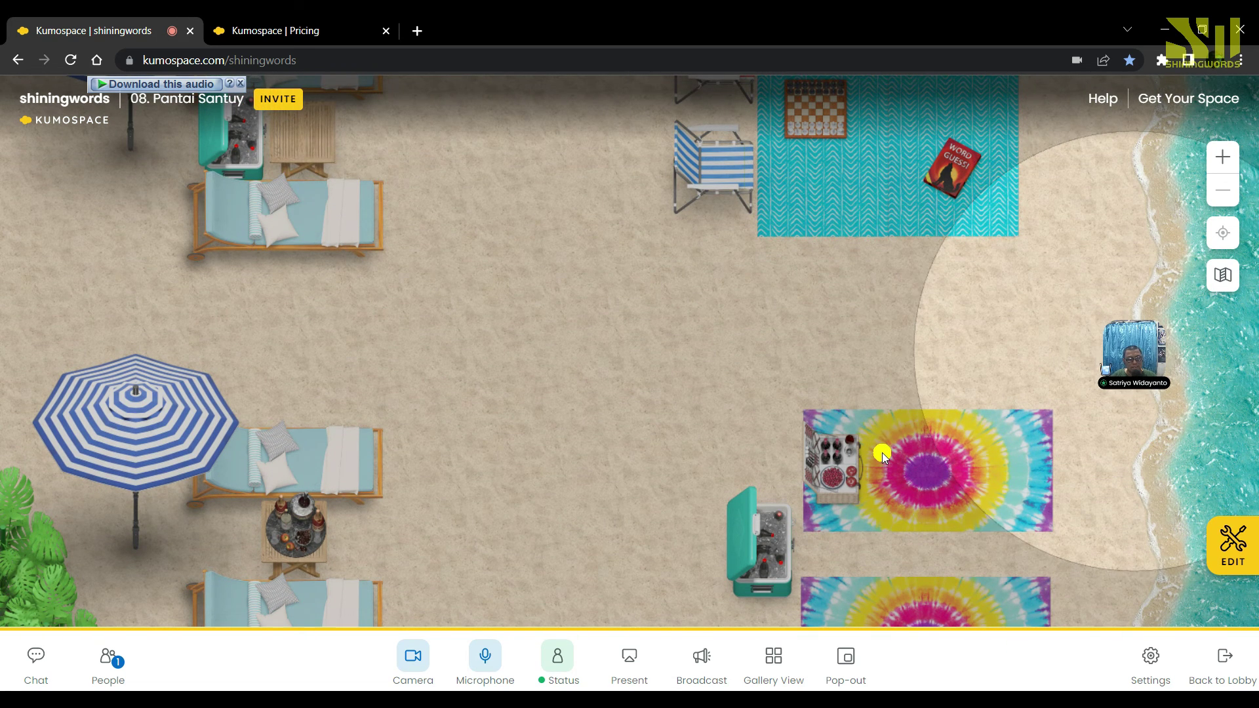
Step: Walk the avatar from the shoreline across the beach to the four striped chairs around the Word Guess table
key("Up")
key("Left")
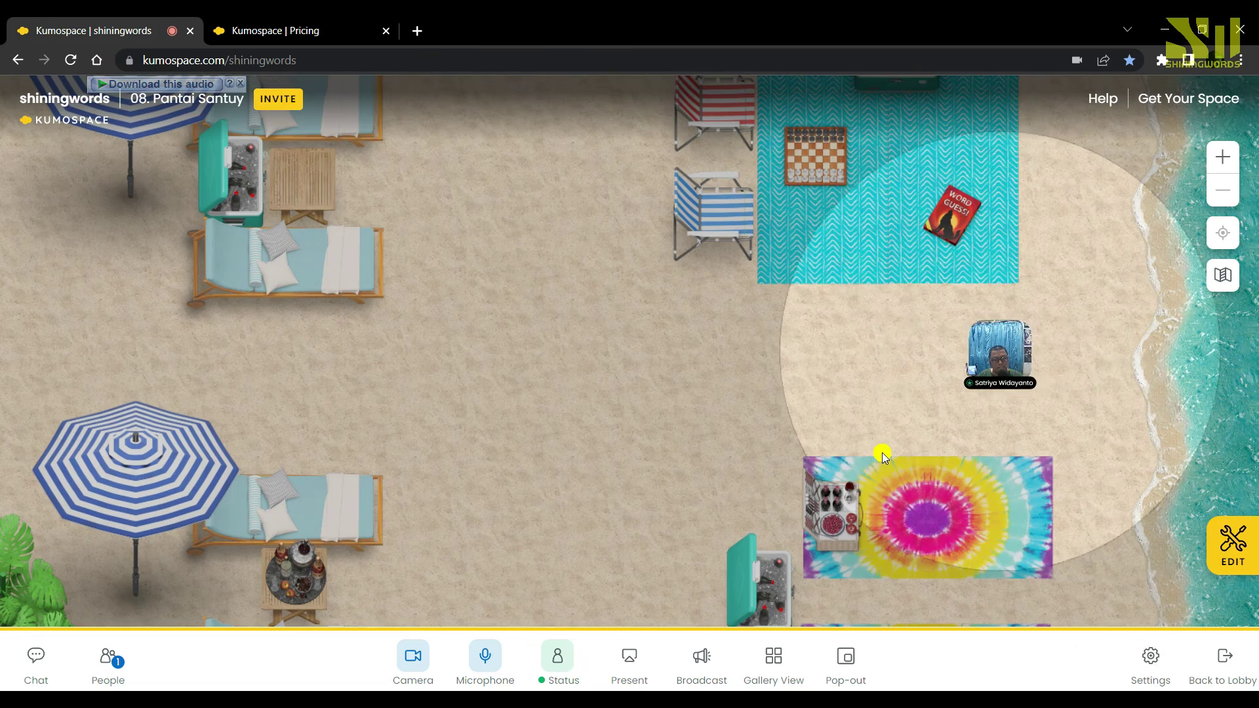
key("Left")
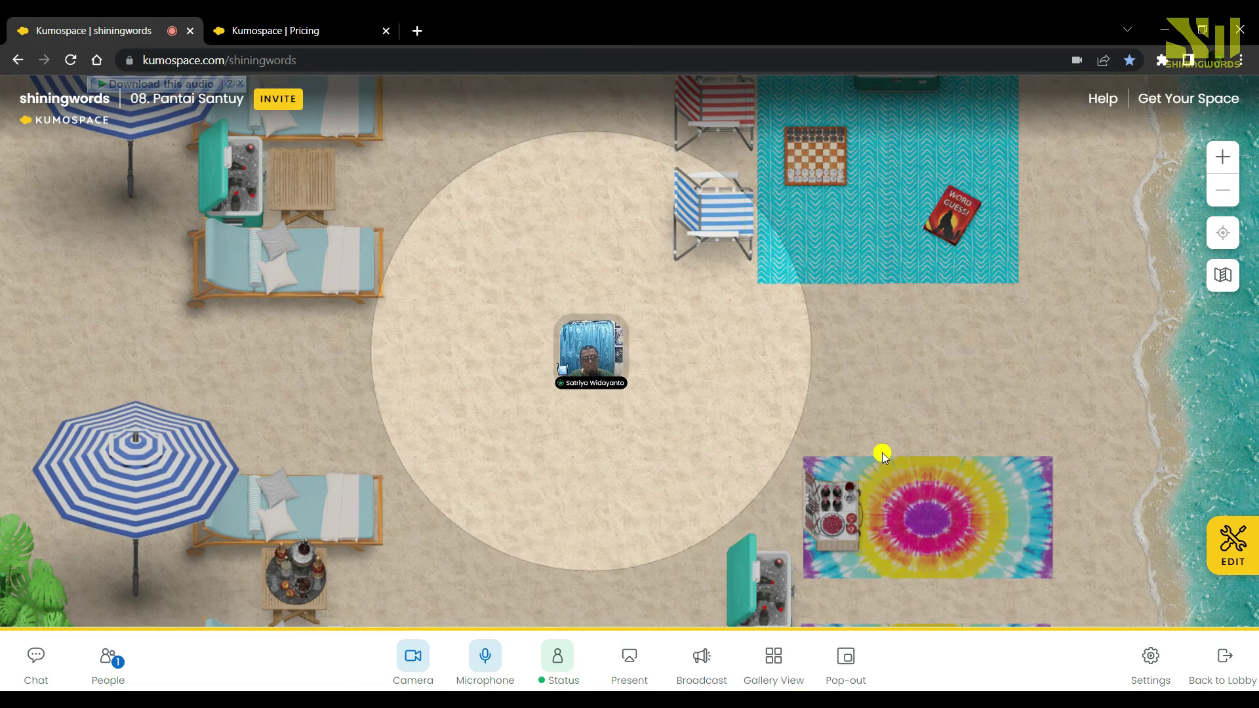
key("Up")
key("Up")
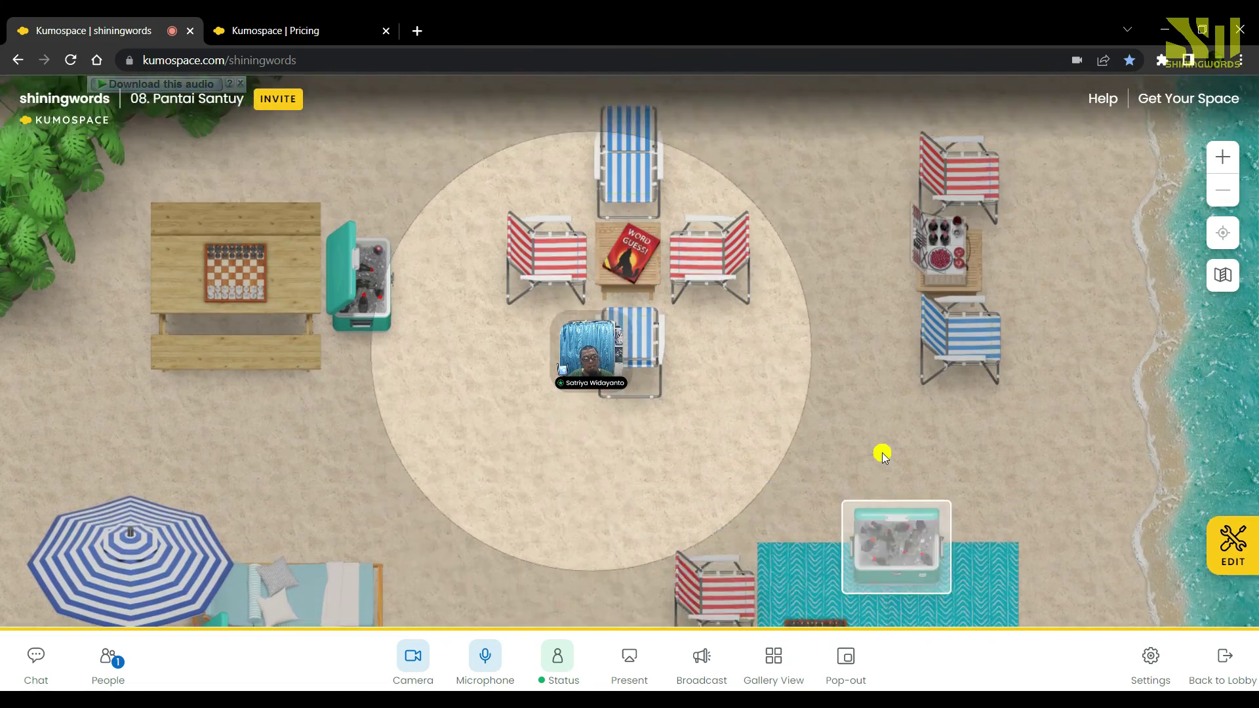
Step: Move the avatar around the lower blue striped chair and place it just beside the Word Guess table
key("Down")
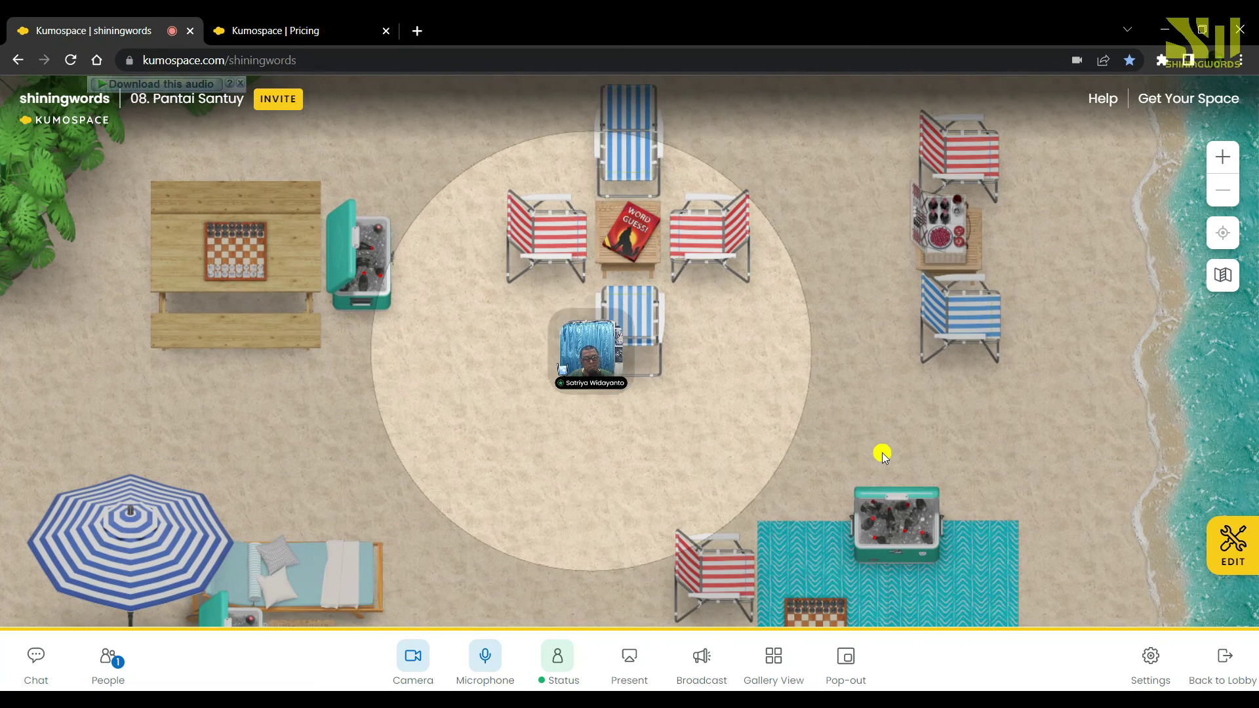
key("Right")
key("Up")
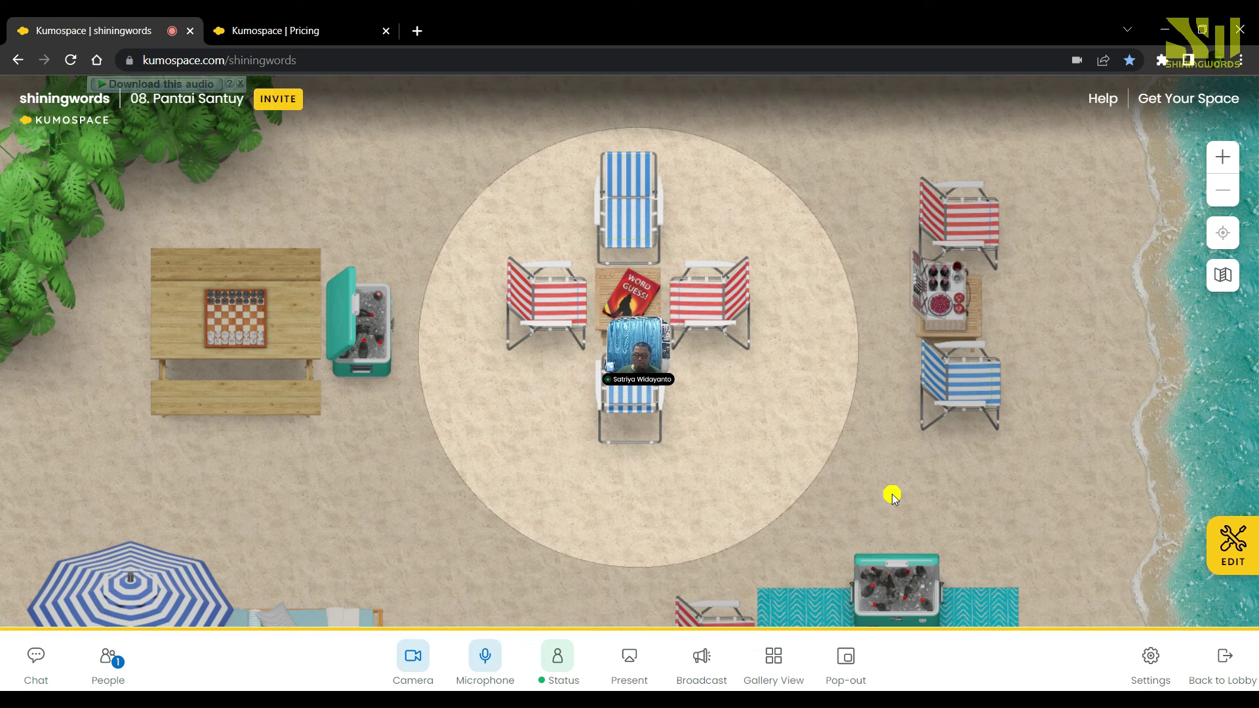
key("Left")
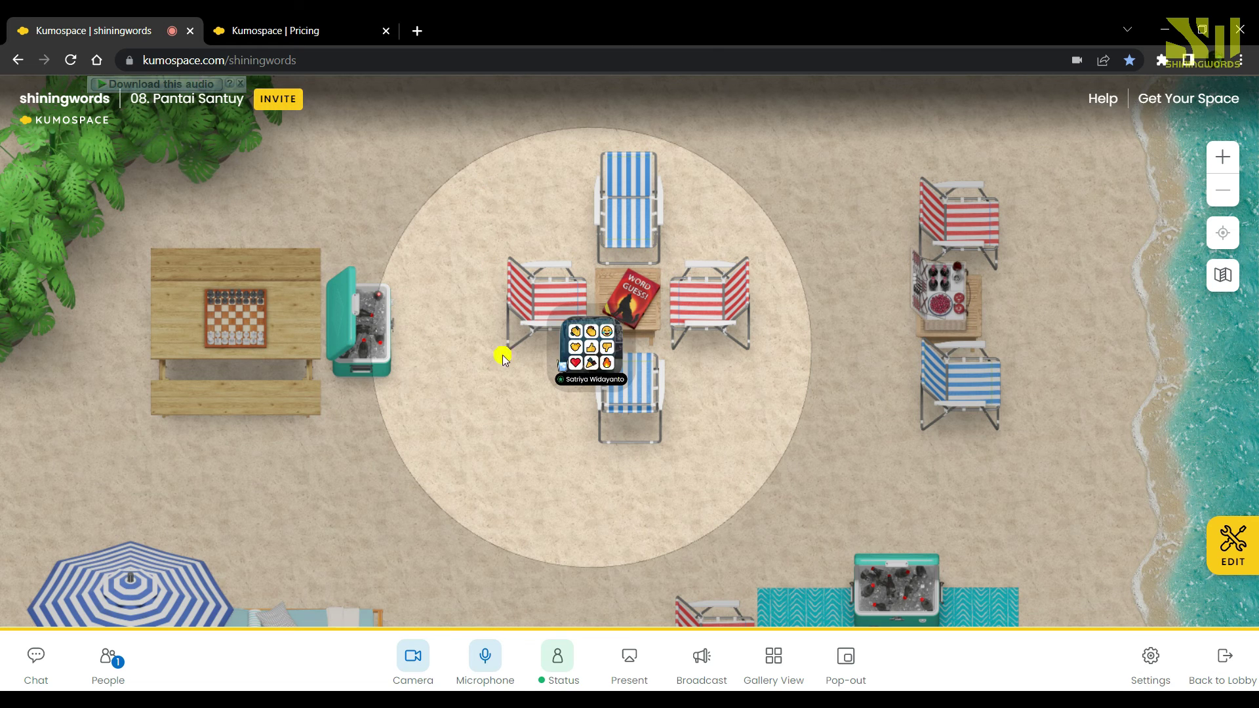
Step: Move the avatar away from the Word Guess table onto the open sand beside the lower blue striped chair
key("Left")
key("Down")
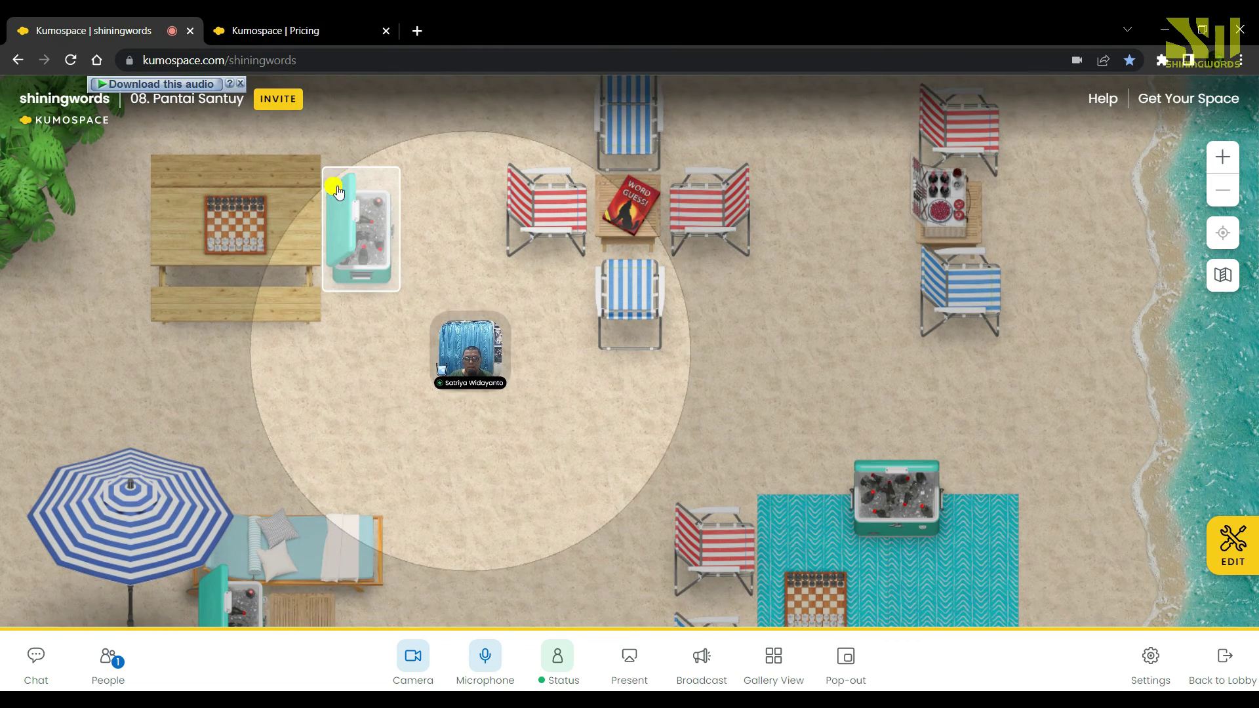
key("Right")
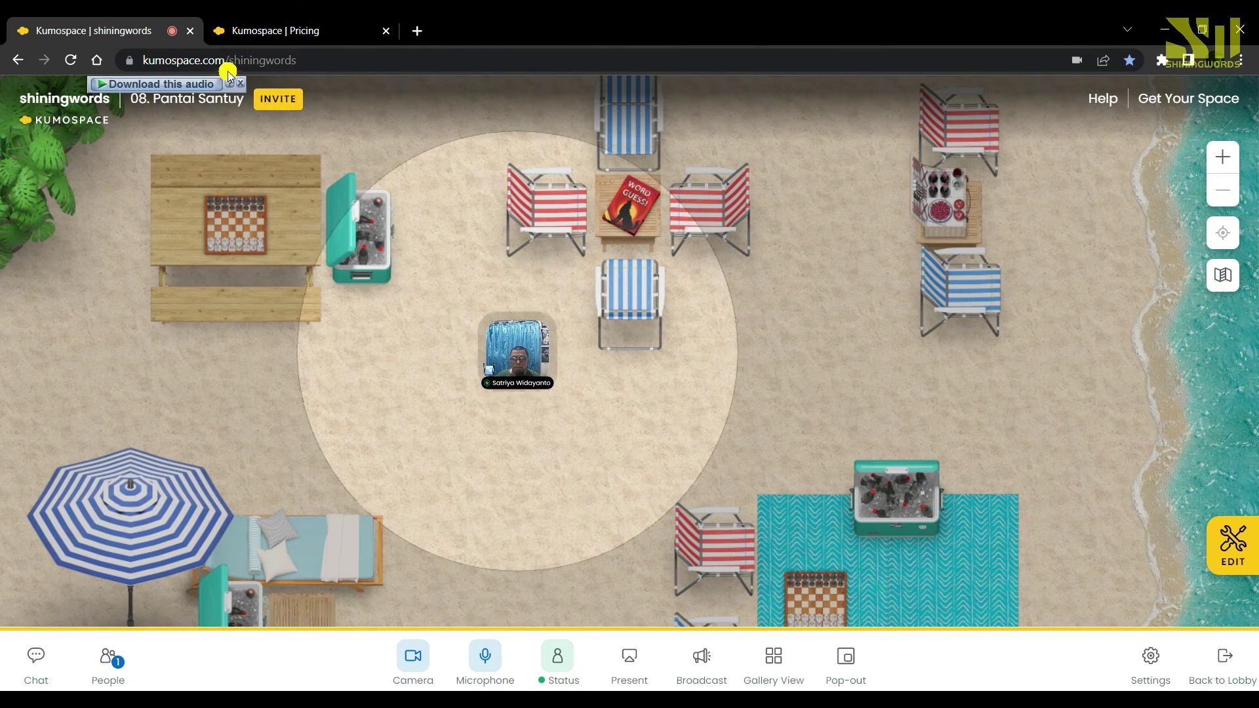
Step: Copy the space's share URL from the people invitation and switch to the second account's browser window
left_click(278, 106)
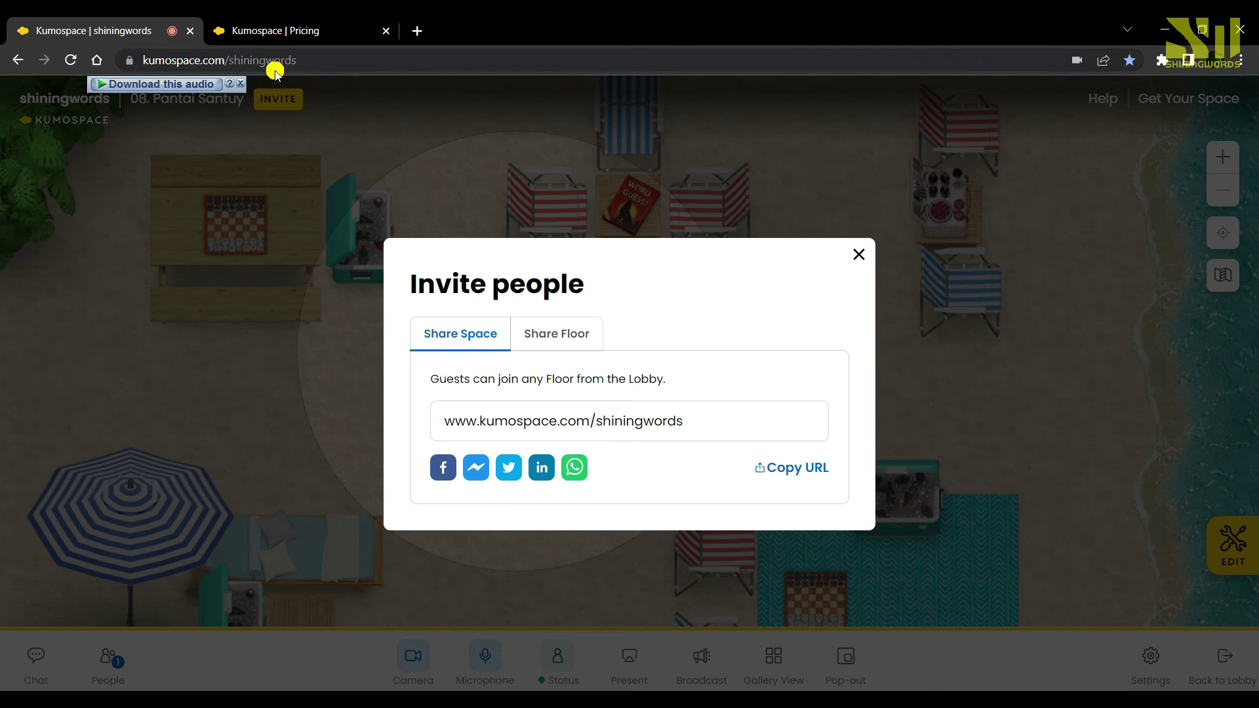
left_click(795, 472)
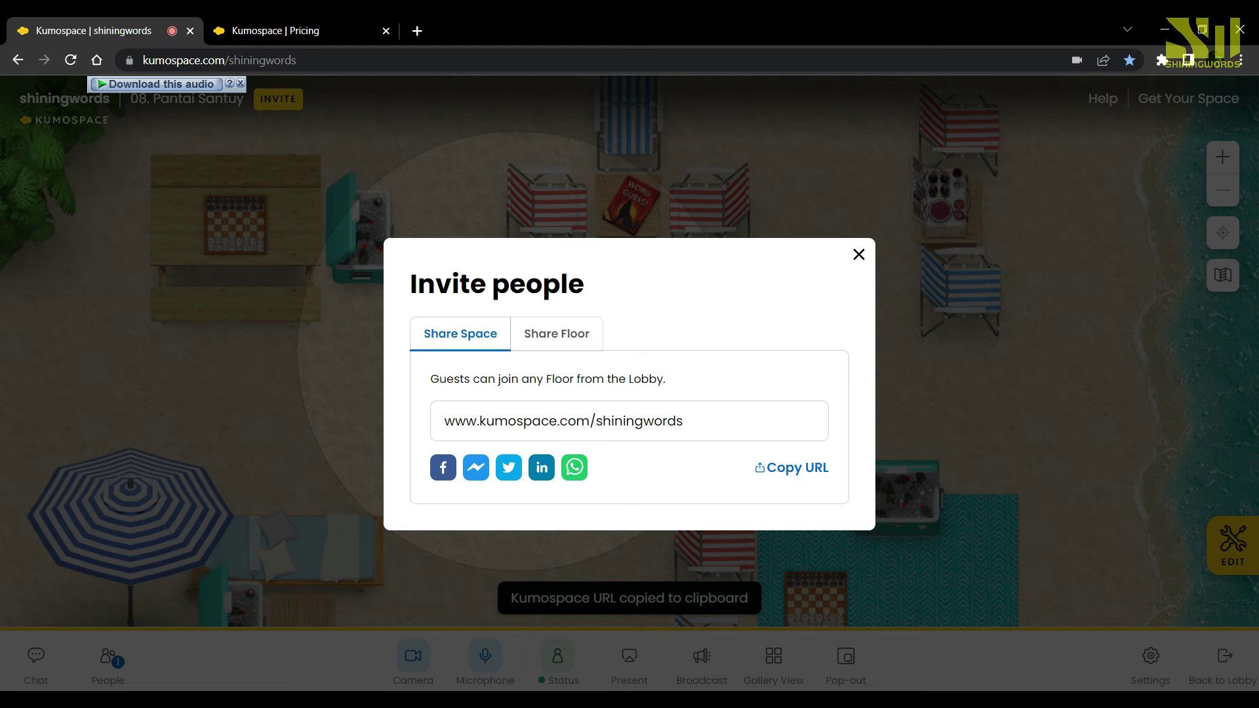
left_click(486, 643)
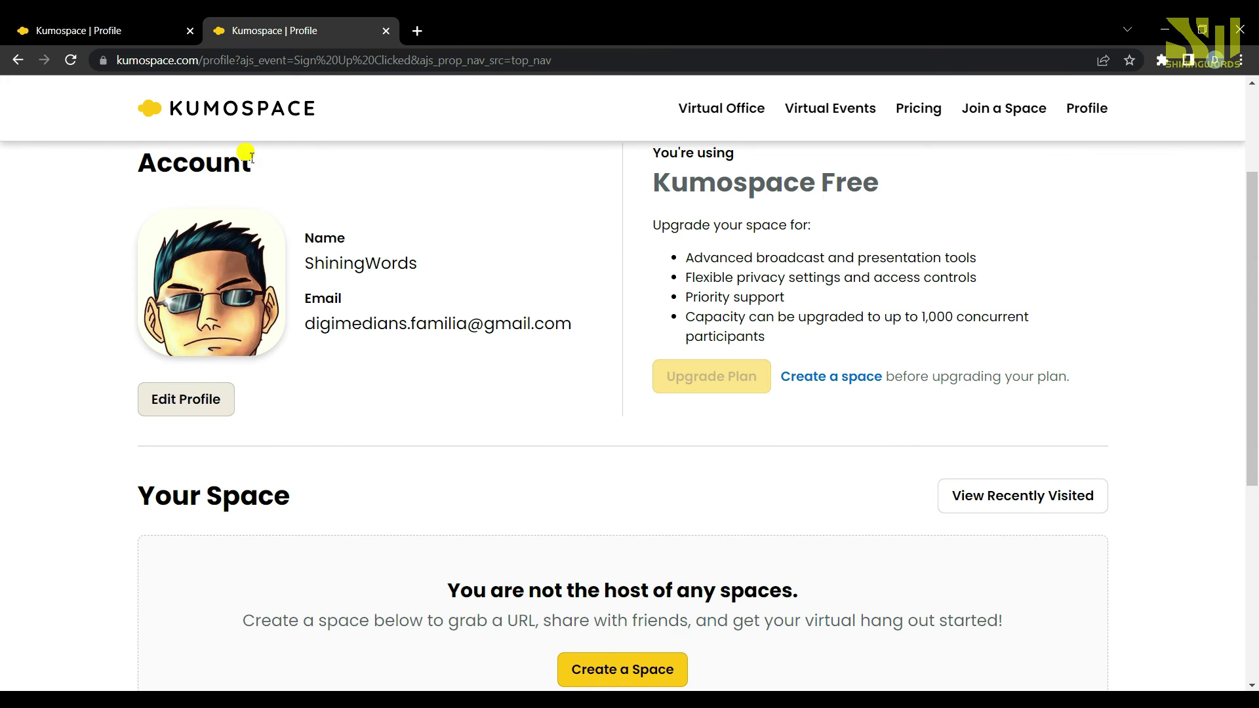
scroll(331, 282, "down", 3)
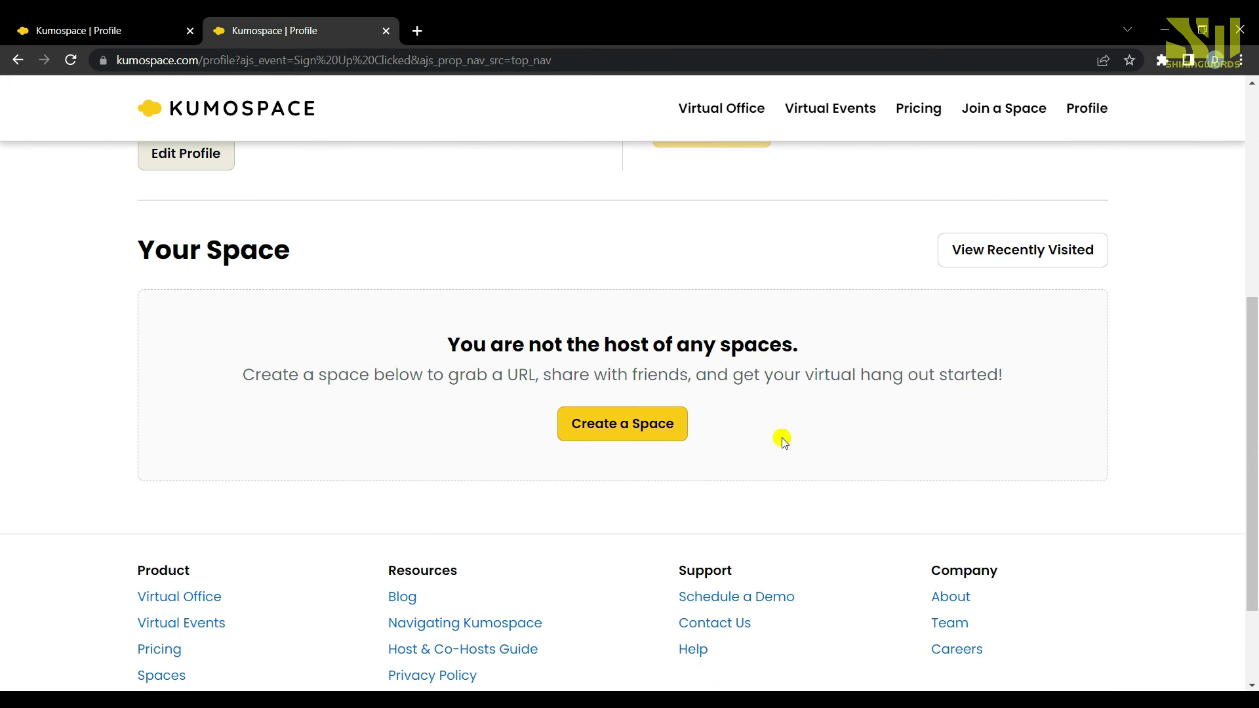
scroll(747, 429, "up", 3)
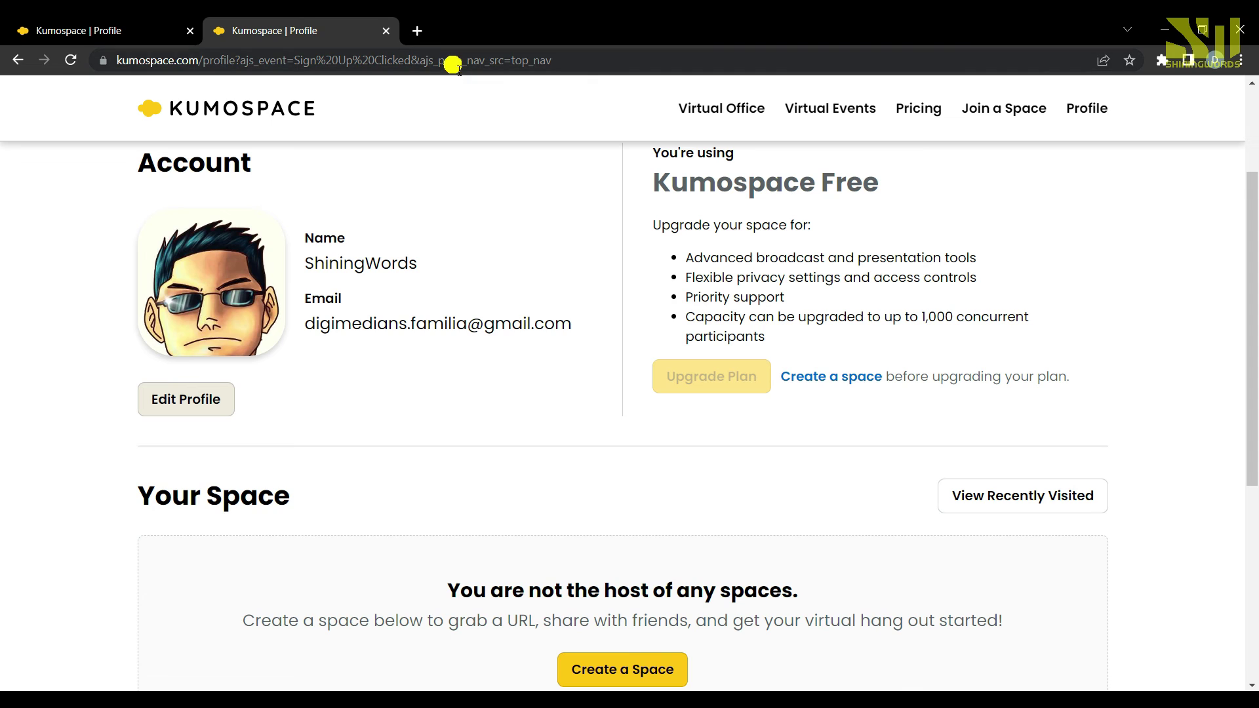
left_click(452, 63)
key("ctrl+v")
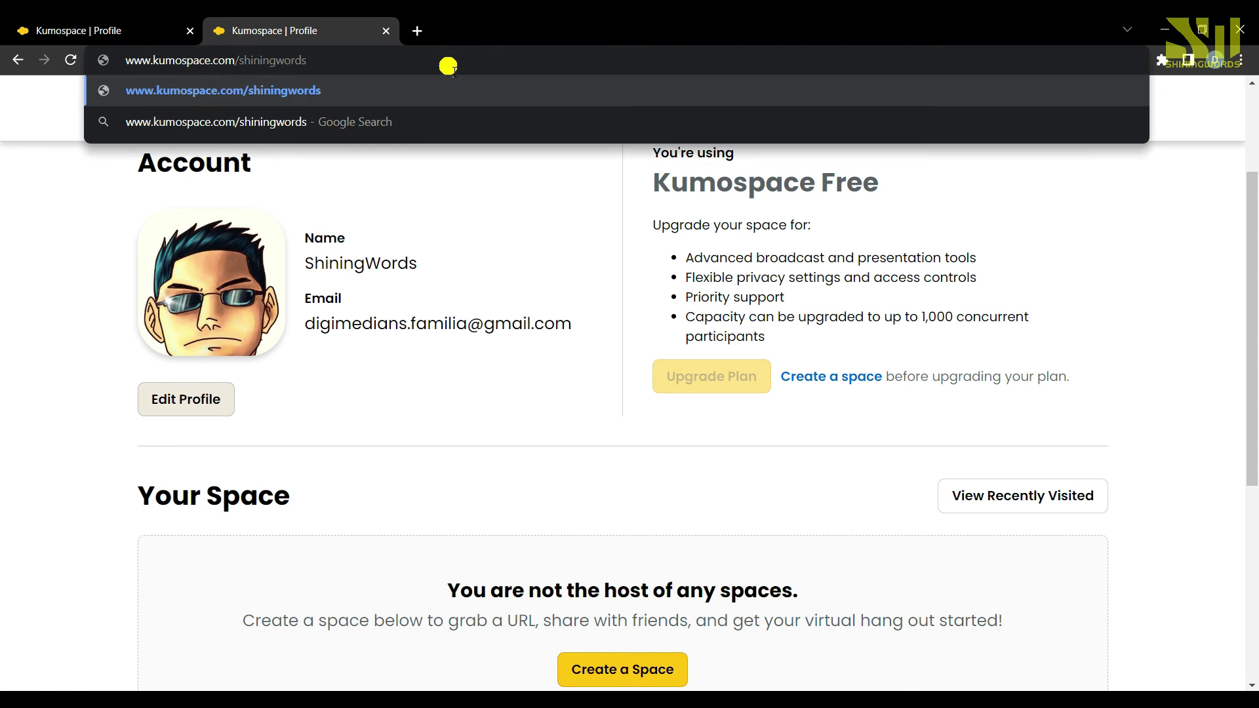
key("Return")
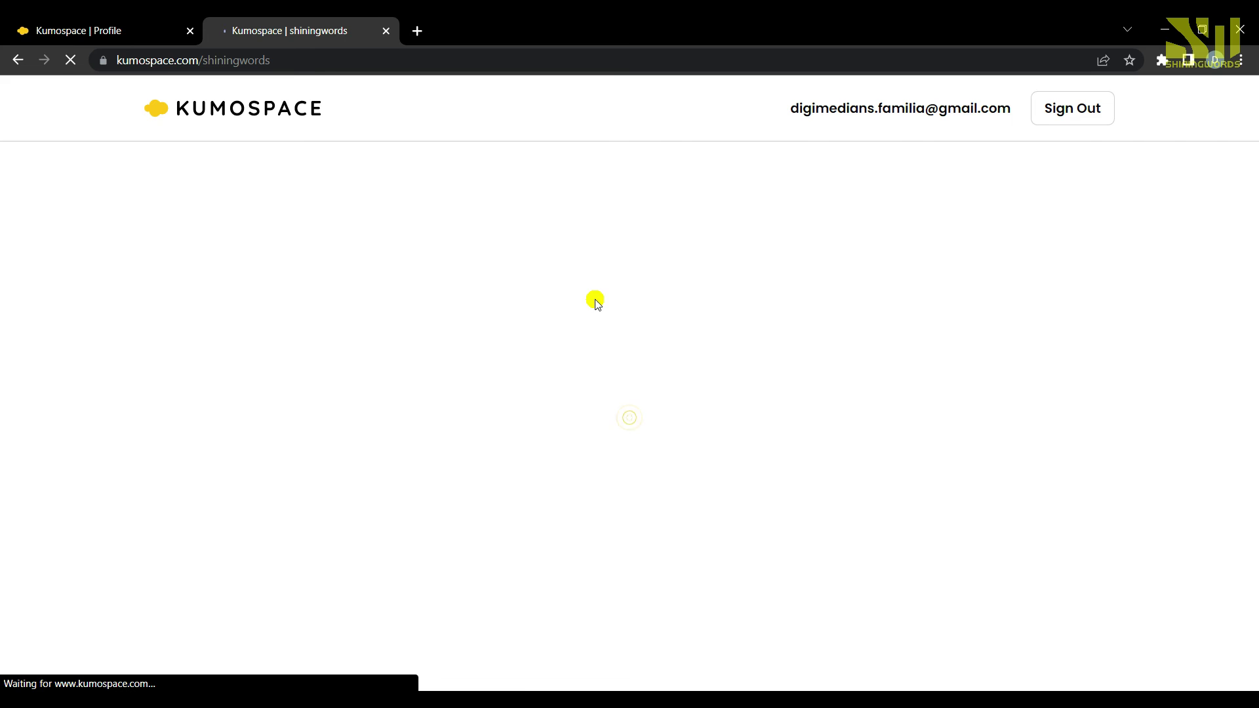
Step: Allow camera and microphone access for the second account and join the shiningwords space
scroll(682, 406, "down", 2)
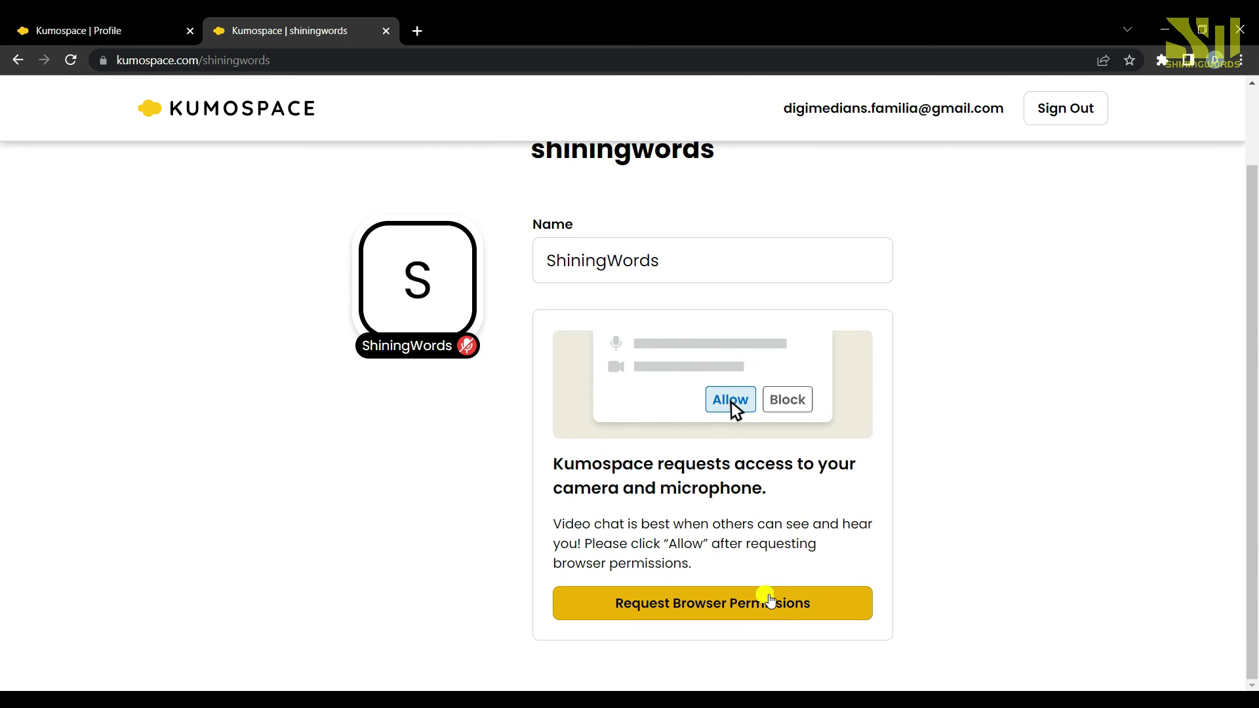
left_click(774, 610)
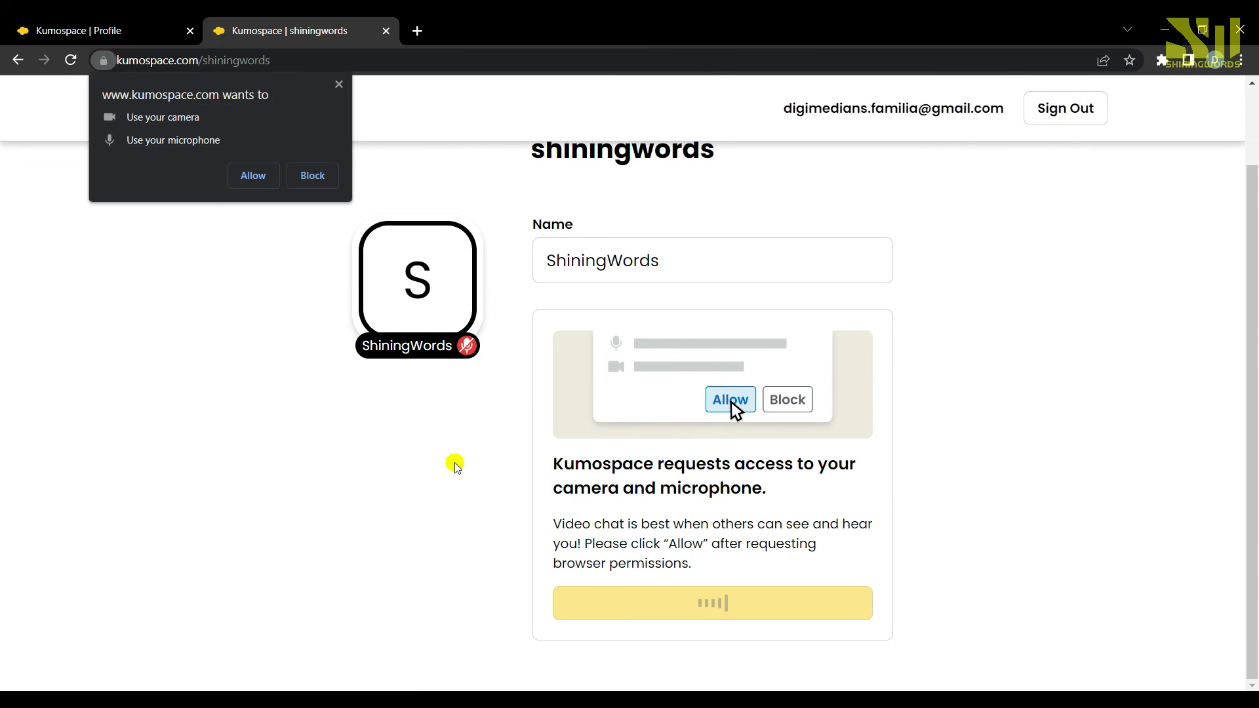
left_click(243, 177)
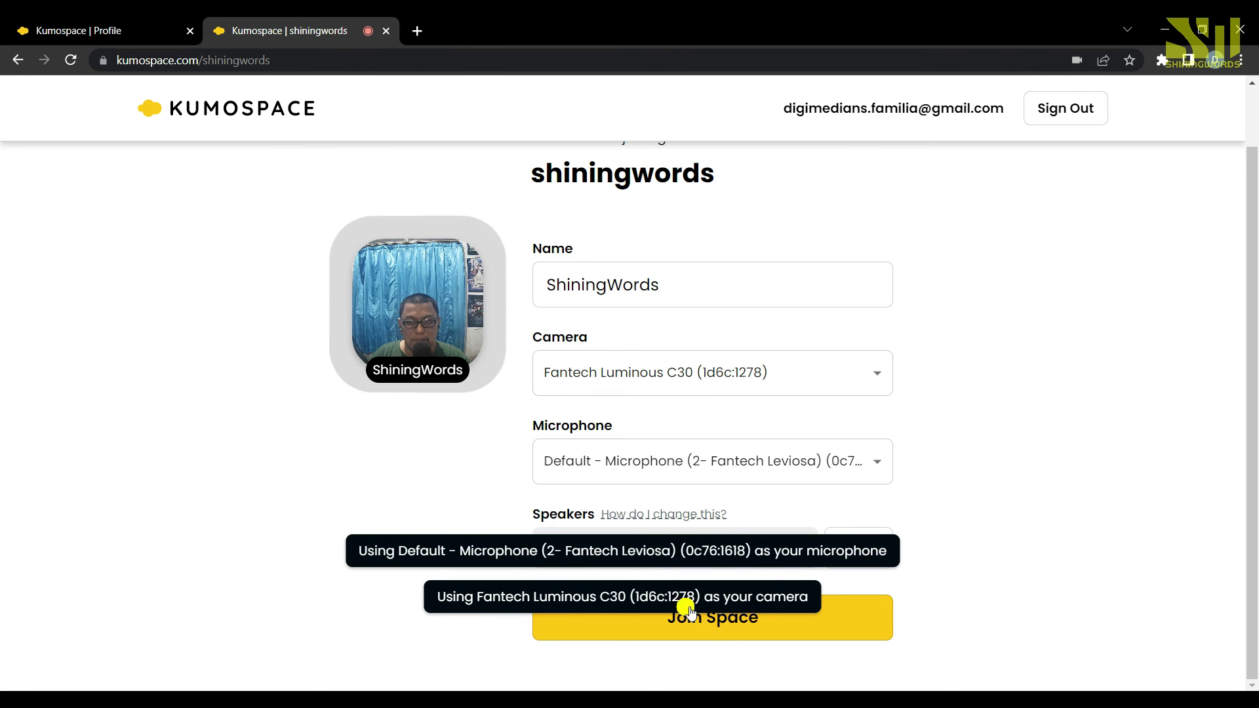
left_click(713, 633)
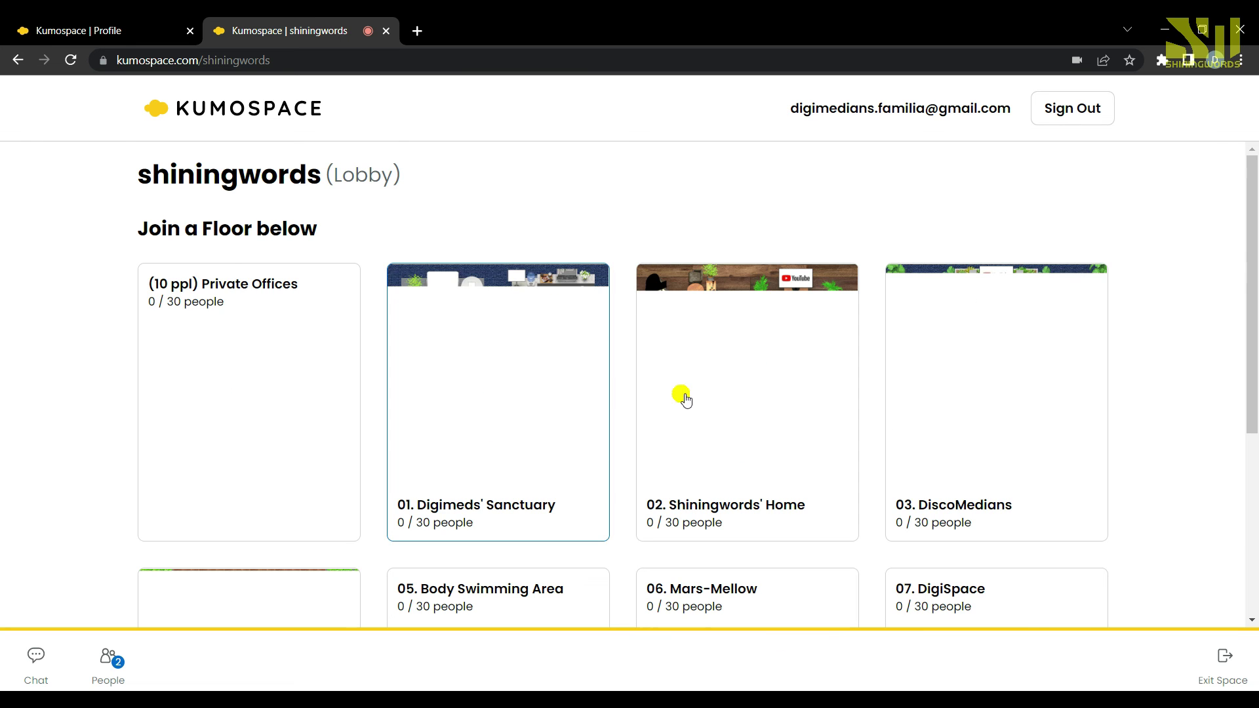
Step: Look through the floors offered in the shiningwords lobby as the guest, down to 08. Pantai Santuy
scroll(740, 352, "down", 7)
scroll(741, 351, "up", 7)
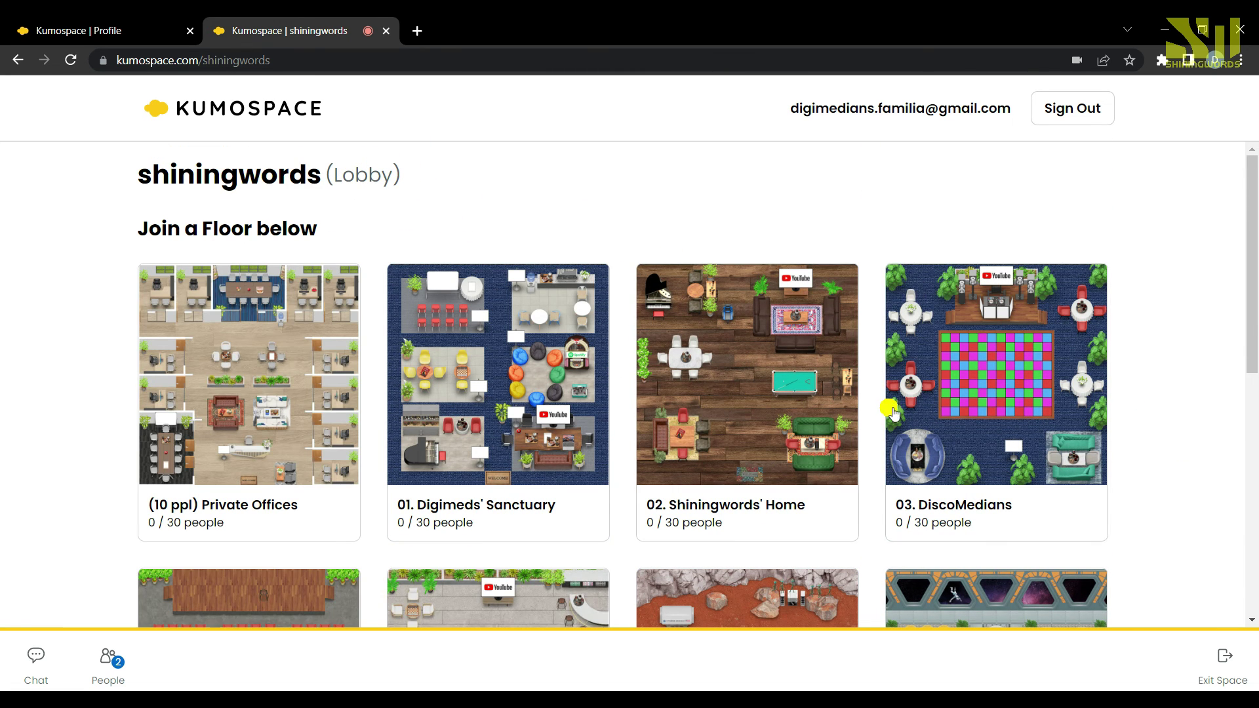
scroll(711, 400, "down", 4)
scroll(839, 465, "up", 3)
scroll(839, 465, "down", 8)
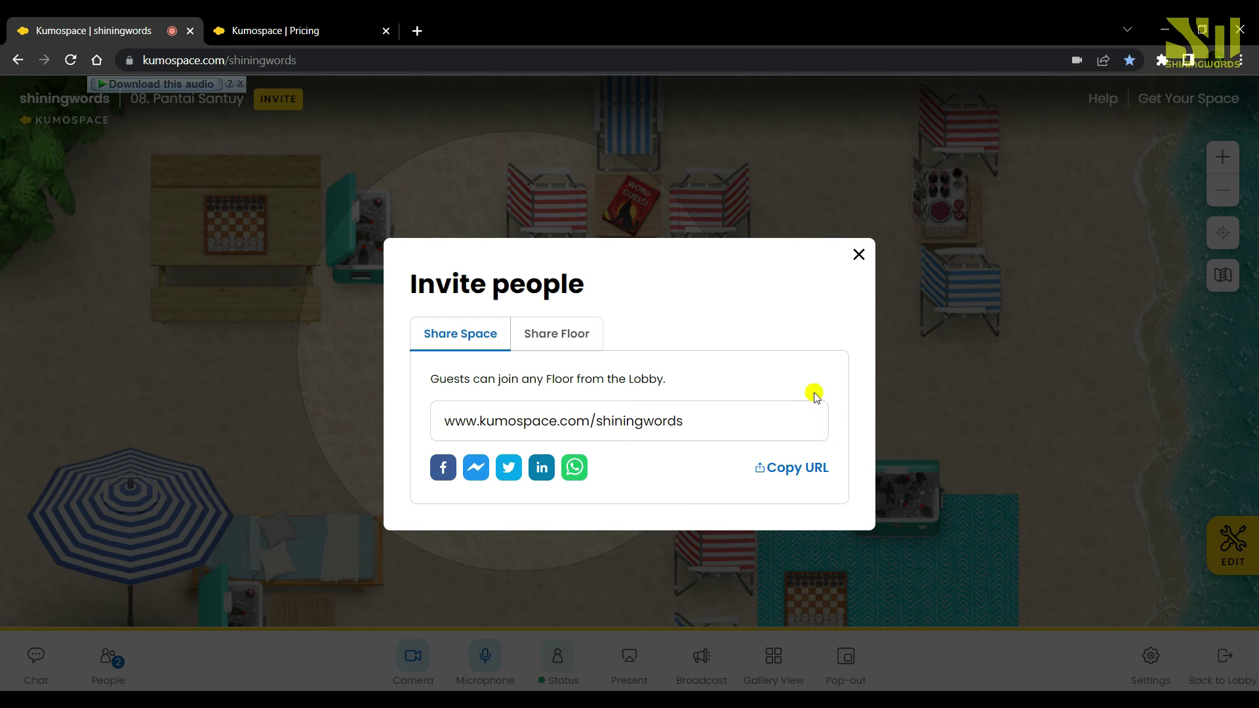
Step: In the host's browser window, close the people invitation and show the list of people in the space
left_click(857, 256)
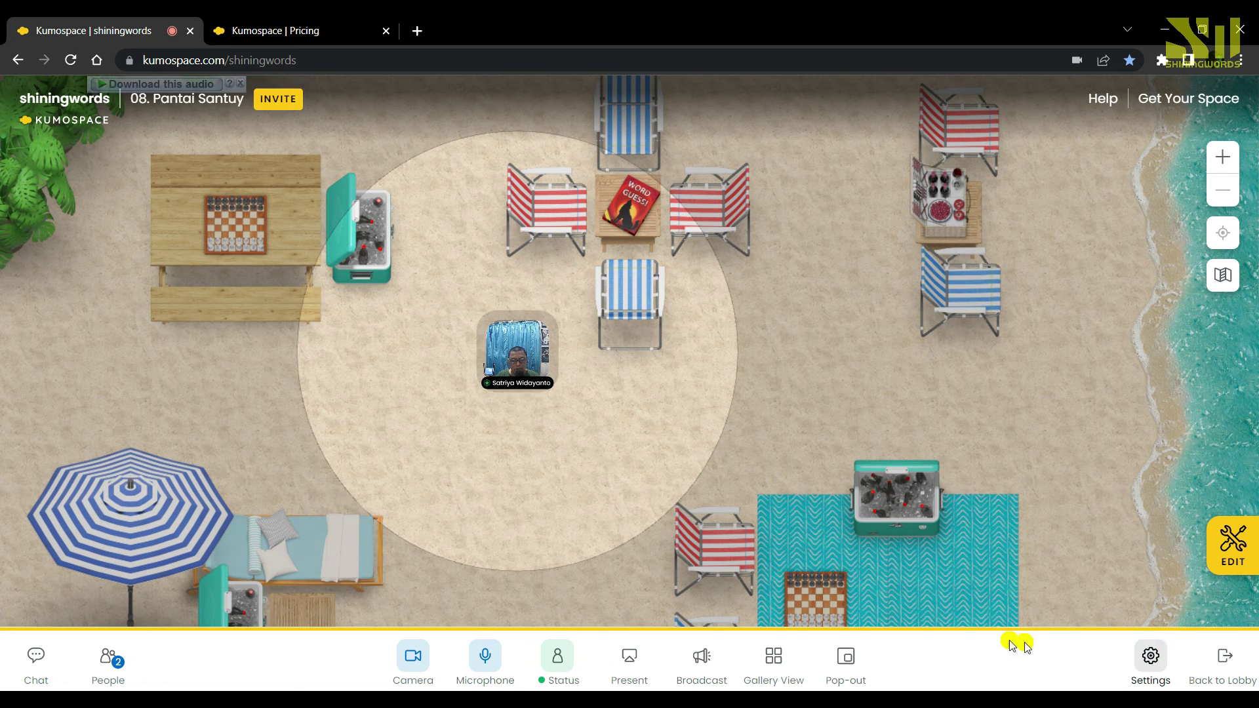
left_click(108, 658)
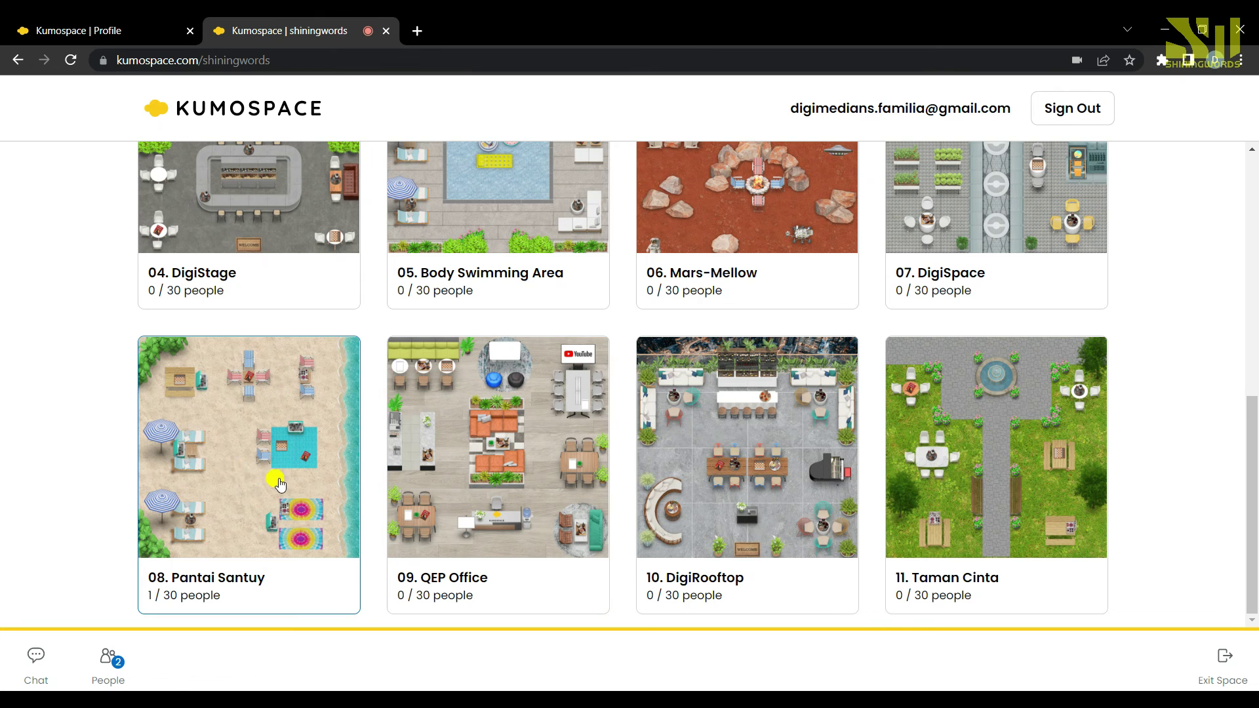
Step: In the guest's window, join the 08. Pantai Santuy floor, dismissing the Feature Tour, and walk the guest avatar up beside the host's avatar
left_click(298, 518)
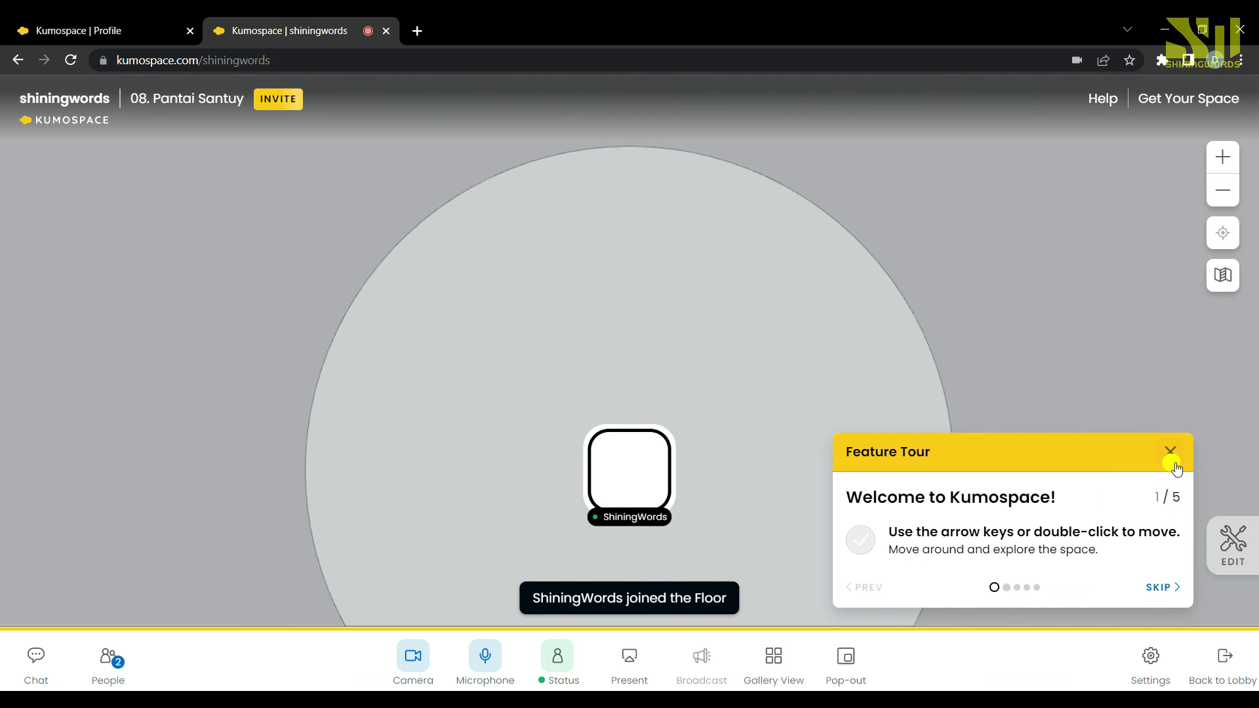
left_click(1171, 452)
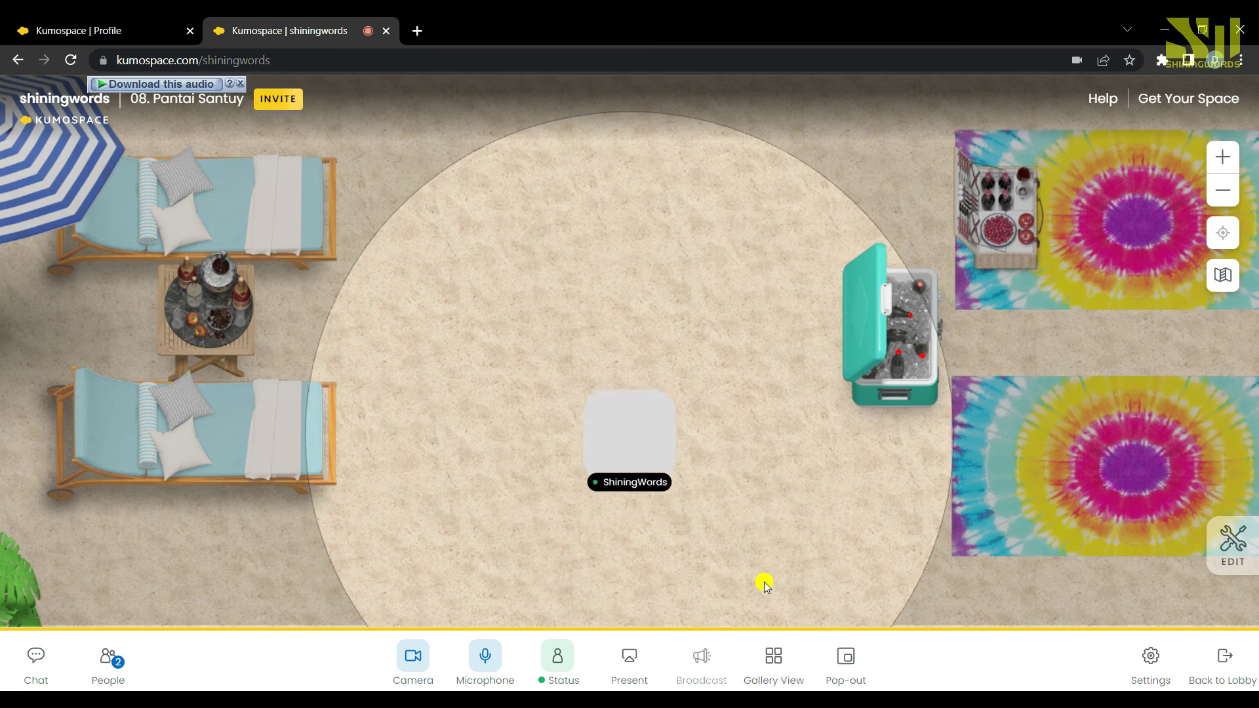
key("Up")
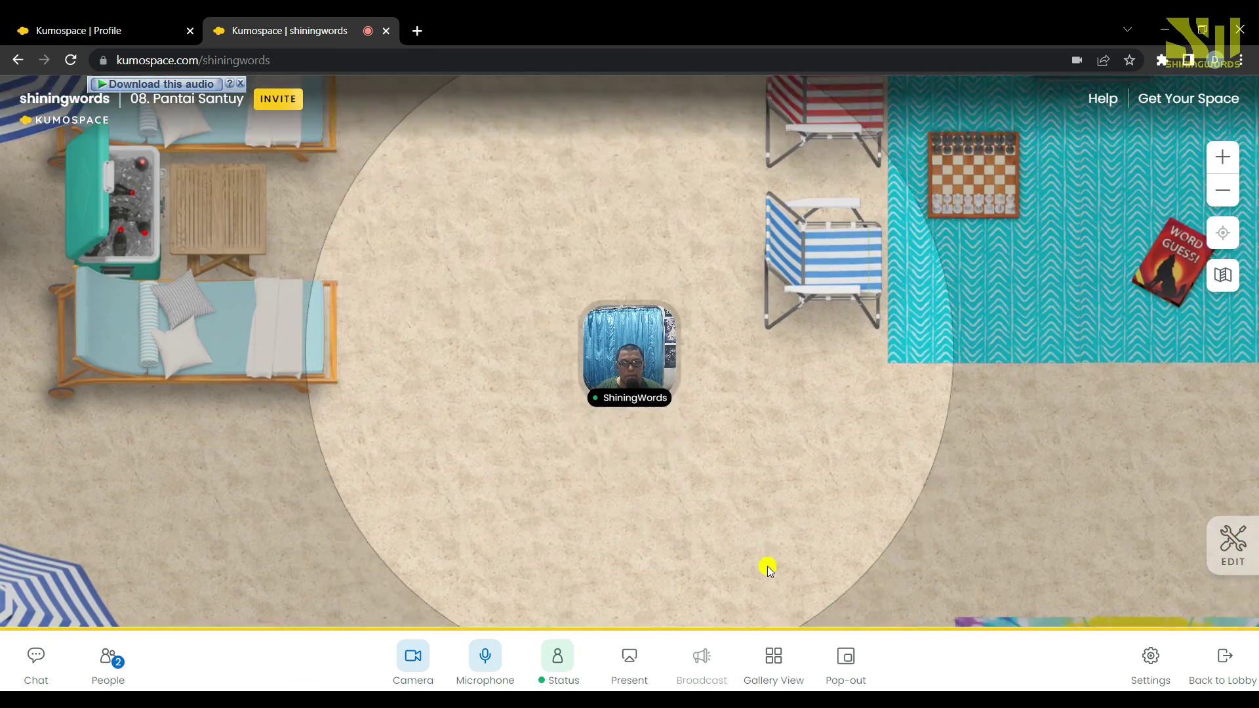
key("Up")
key("Up")
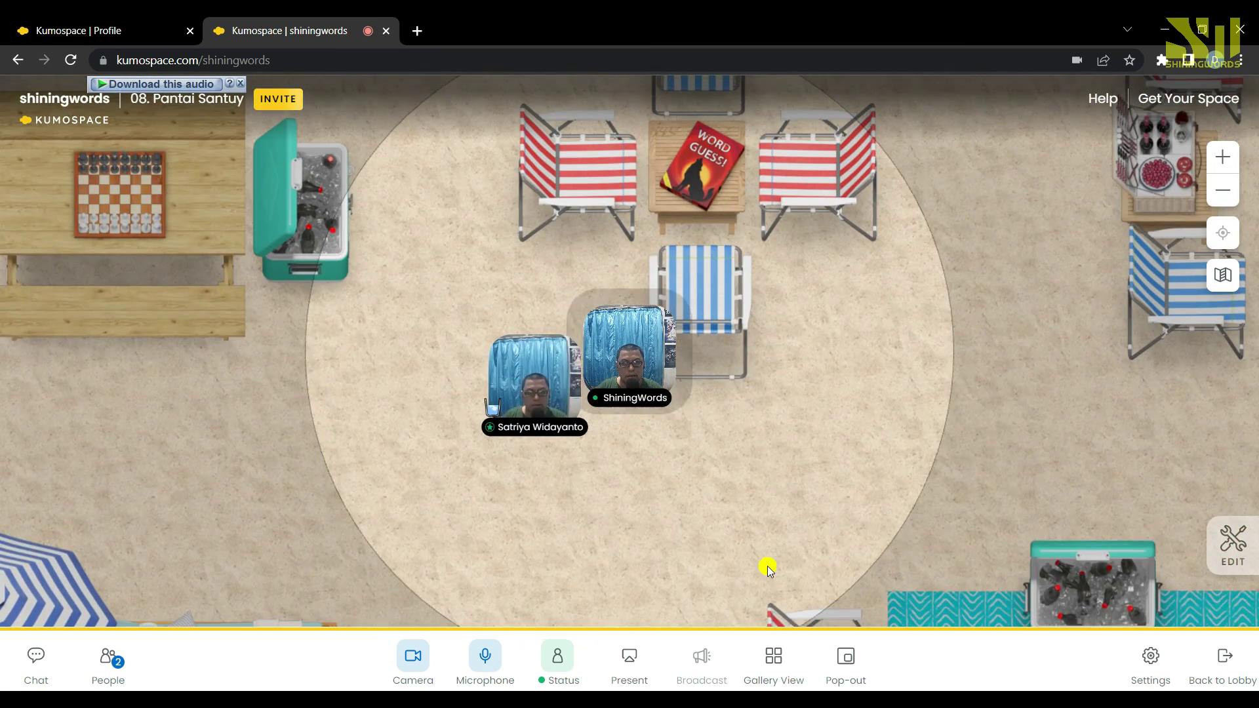
key("Down")
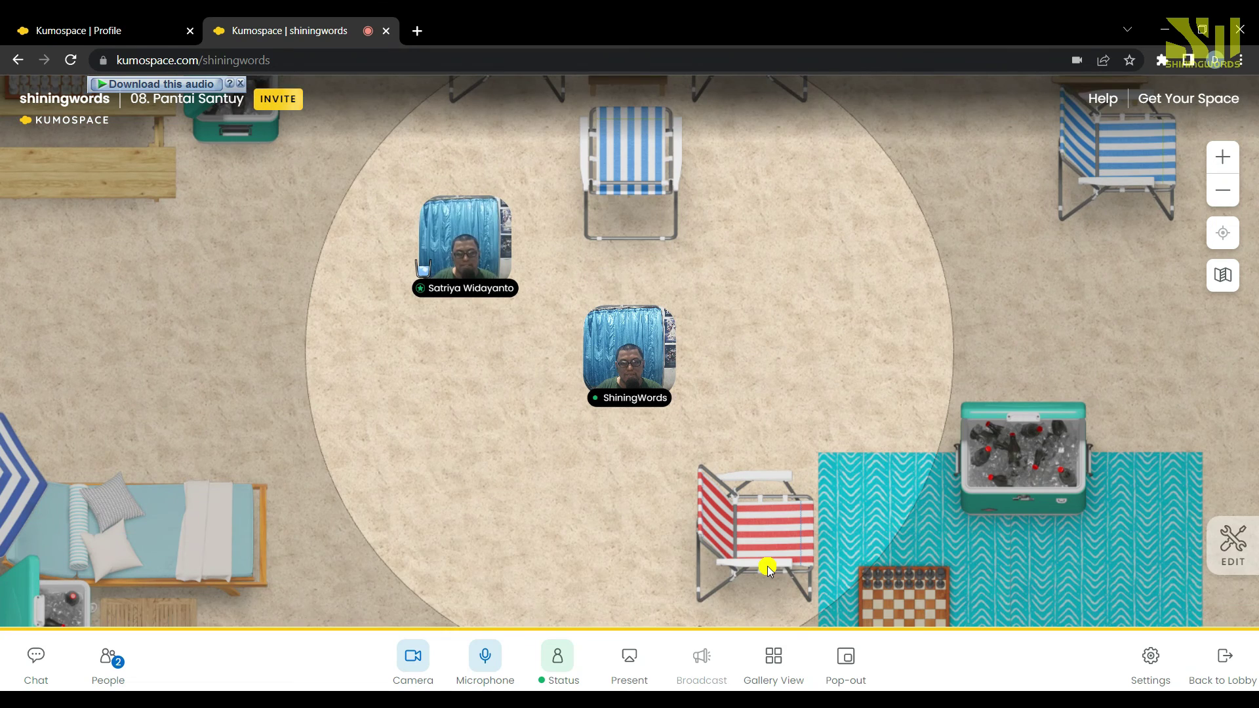
key("Left")
Step: Mute the guest's and the host's microphones in their own windows and review the host's options for managing the guest
left_click(484, 663)
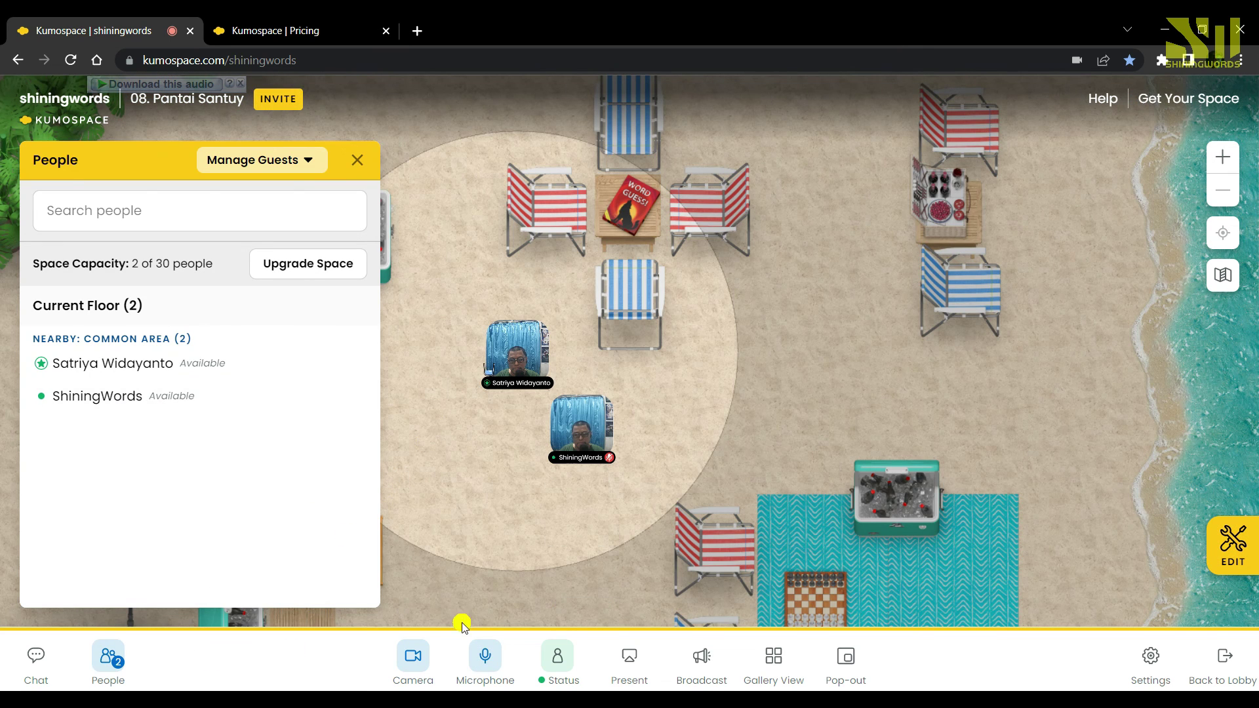
left_click(485, 657)
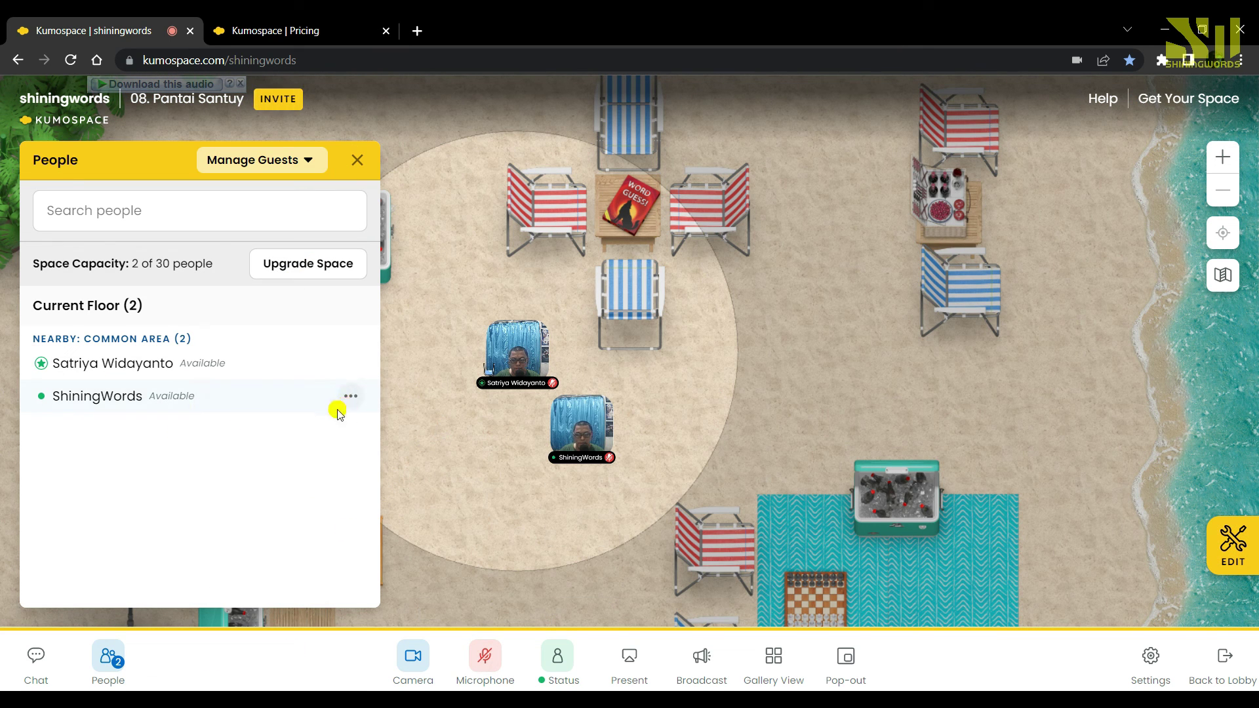
left_click(354, 399)
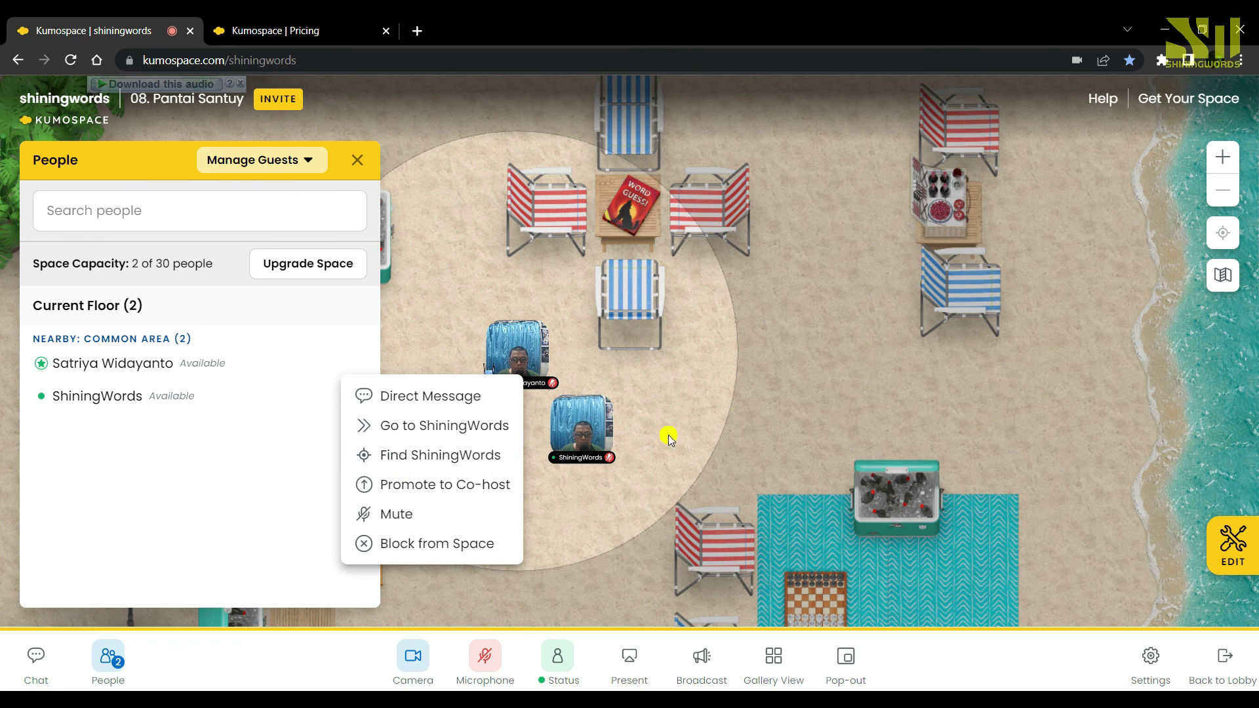
left_click(741, 419)
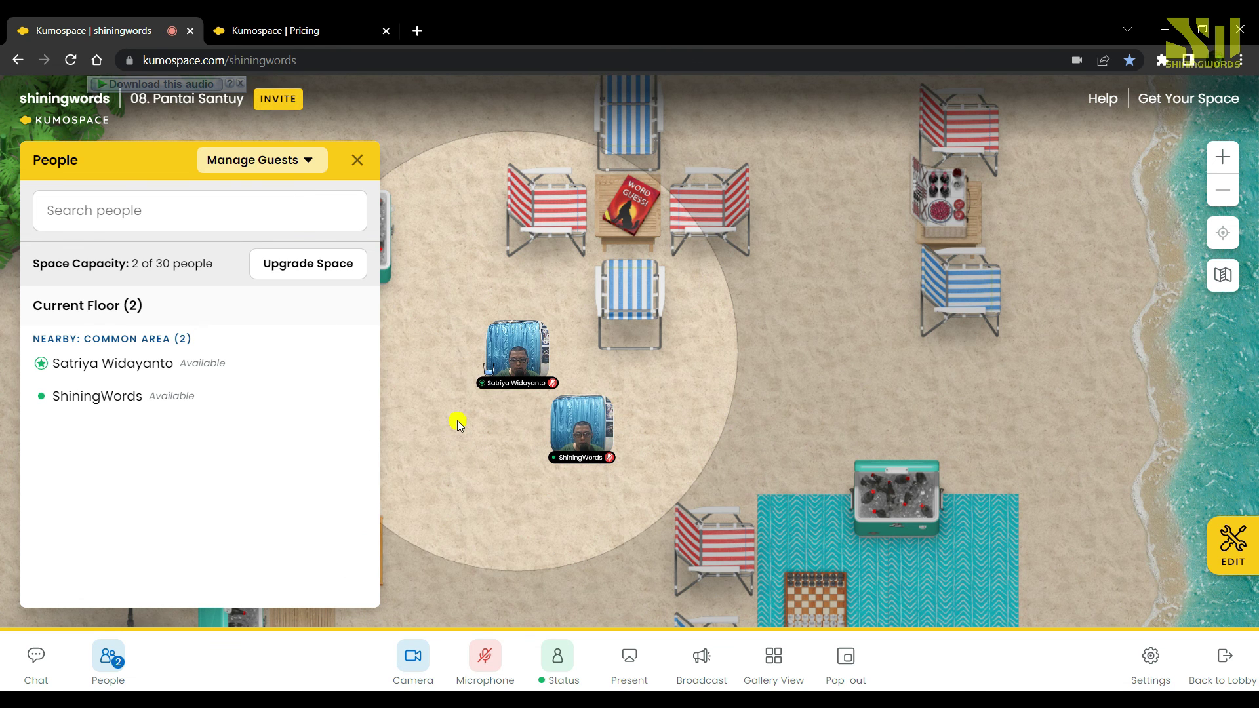
Step: Walk the host's avatar down the beach away from the guest and bring it back using the guest's Go to option
key("Down")
key("Left")
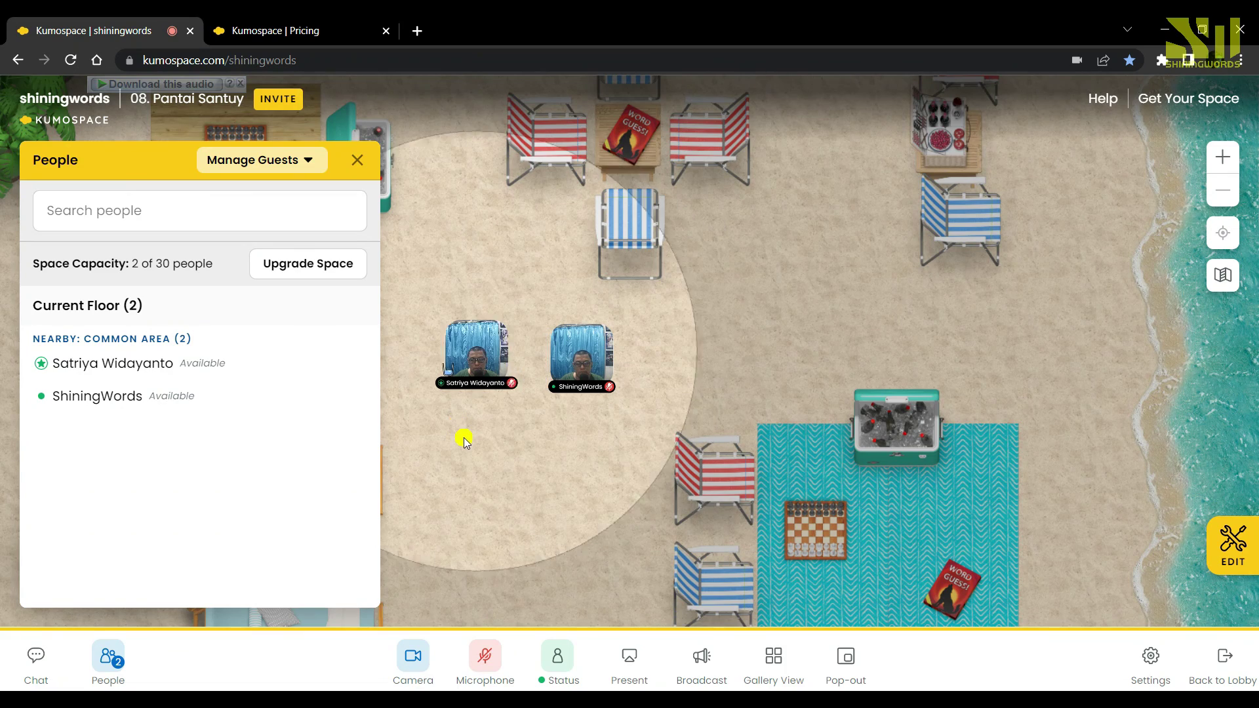
key("Down")
key("Down")
key("Right")
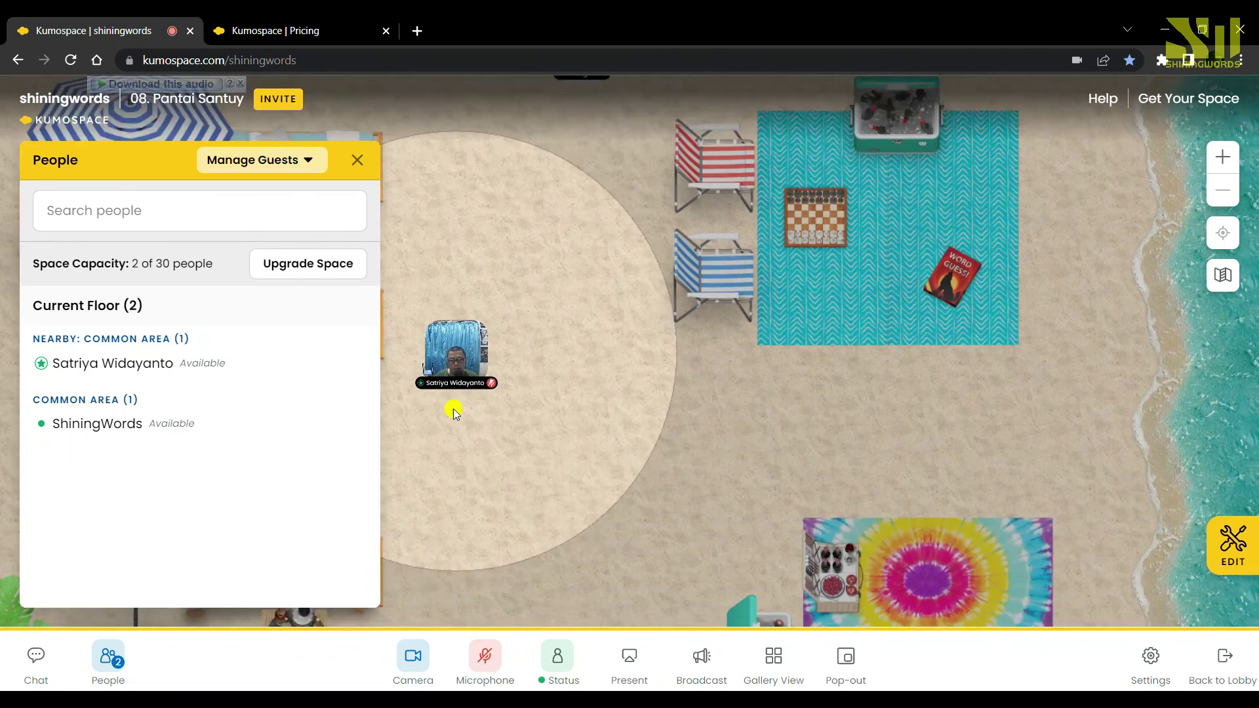
key("Right")
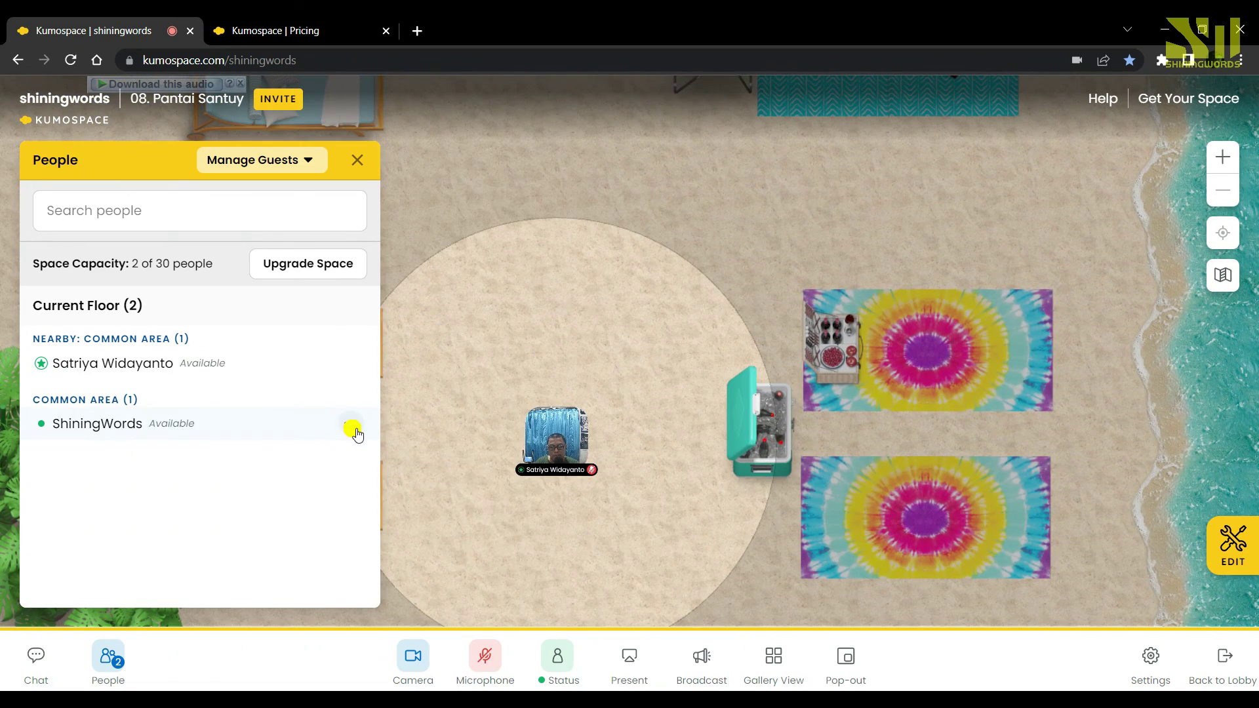
left_click(352, 424)
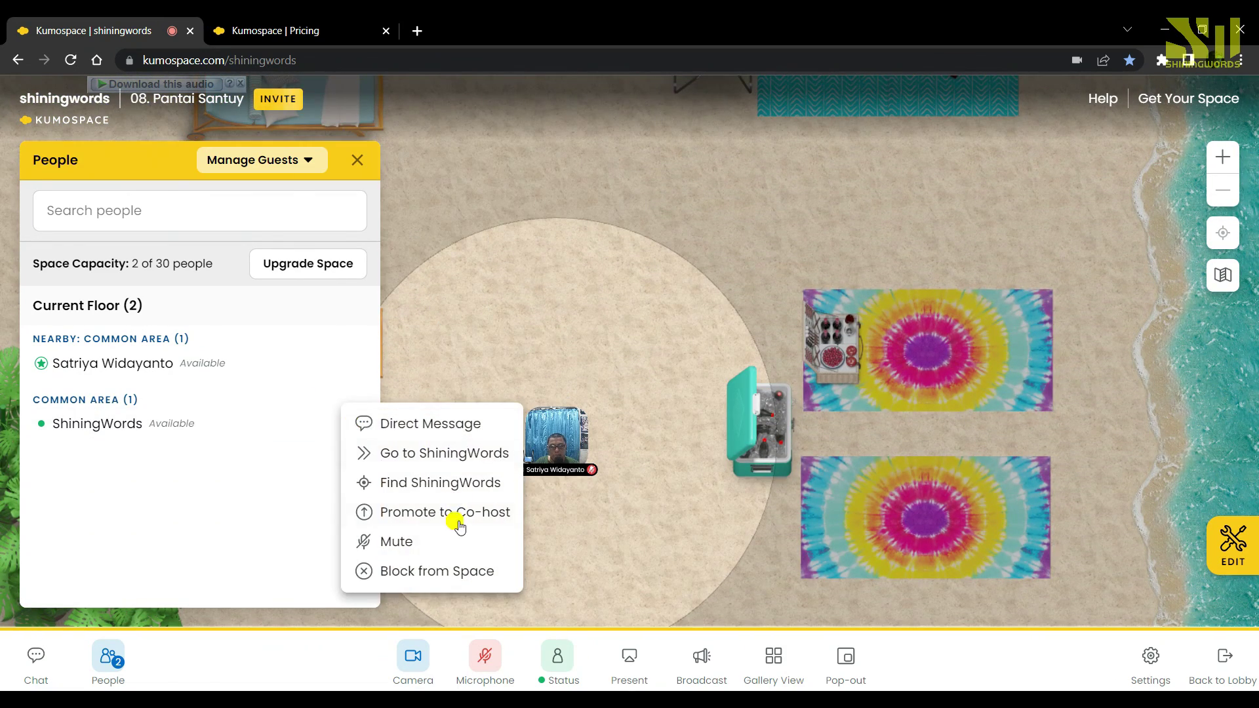
left_click(475, 464)
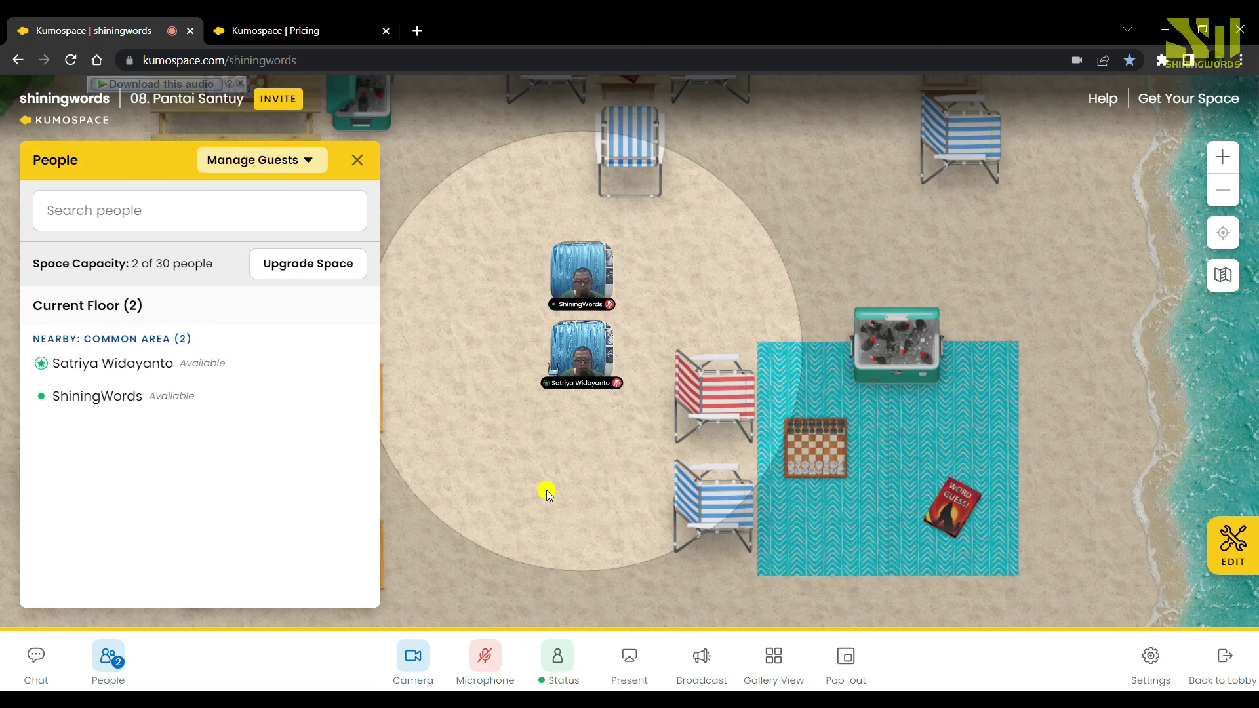
Step: Walk the host's avatar down the beach towards the tie-dye towels and locate the guest with the Find option
key("Down")
key("Down")
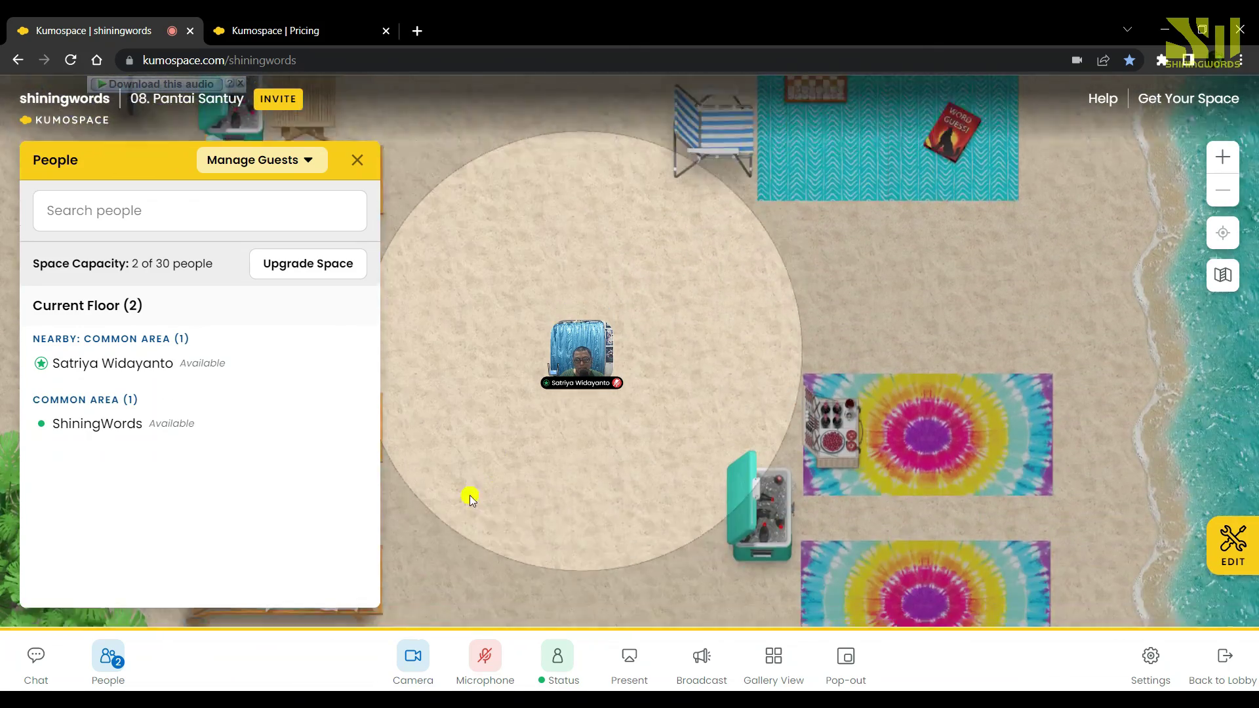
left_click(354, 431)
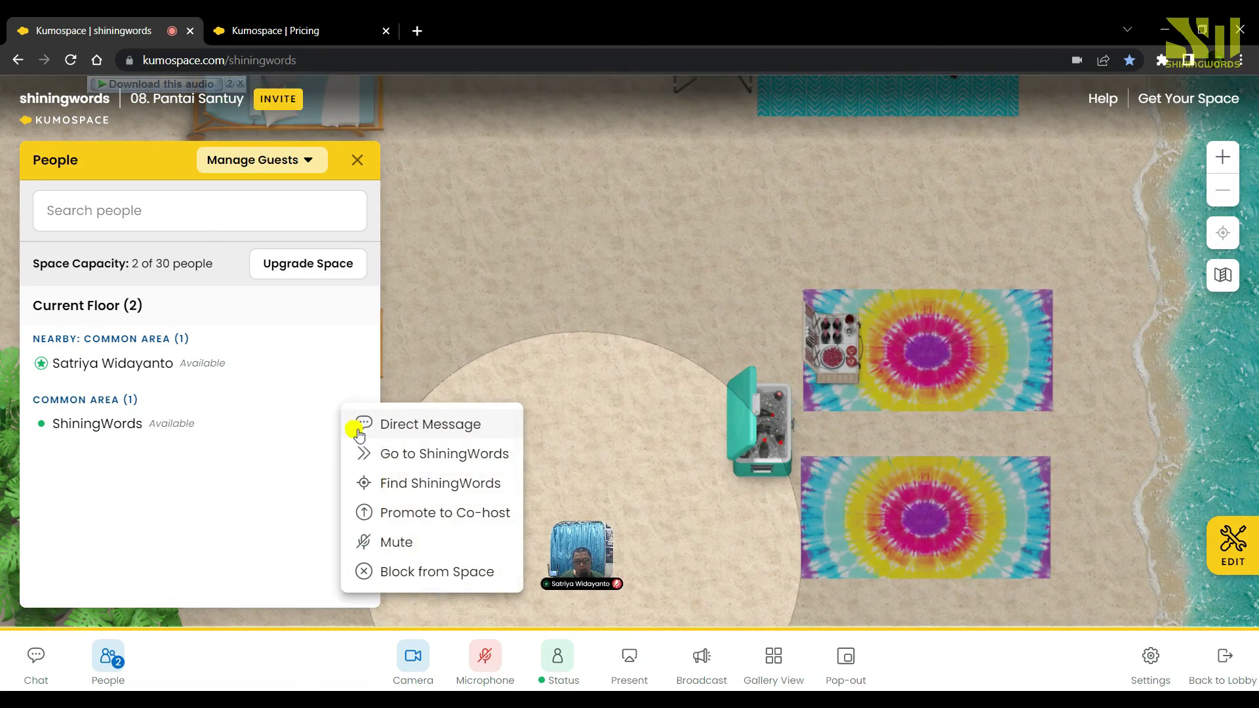
left_click(395, 481)
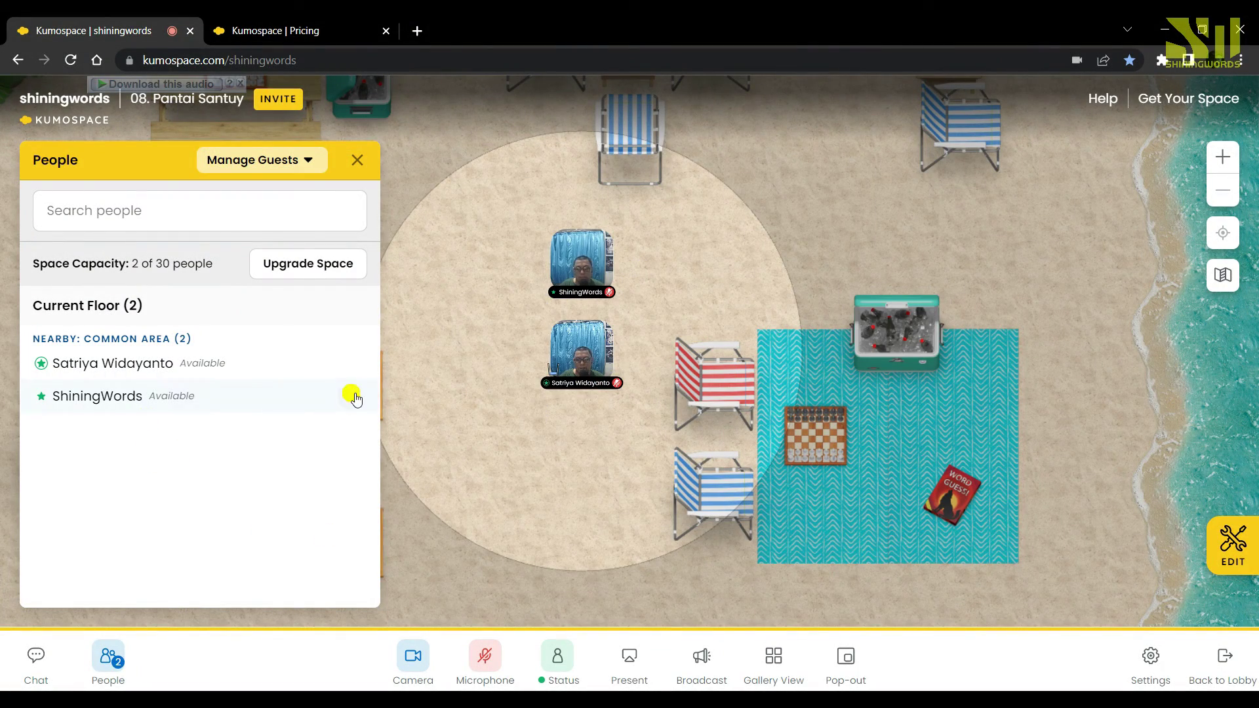
Step: Demote the guest from co-host and walk the host's avatar a short way around the sand between the loungers and the beach chairs
left_click(354, 396)
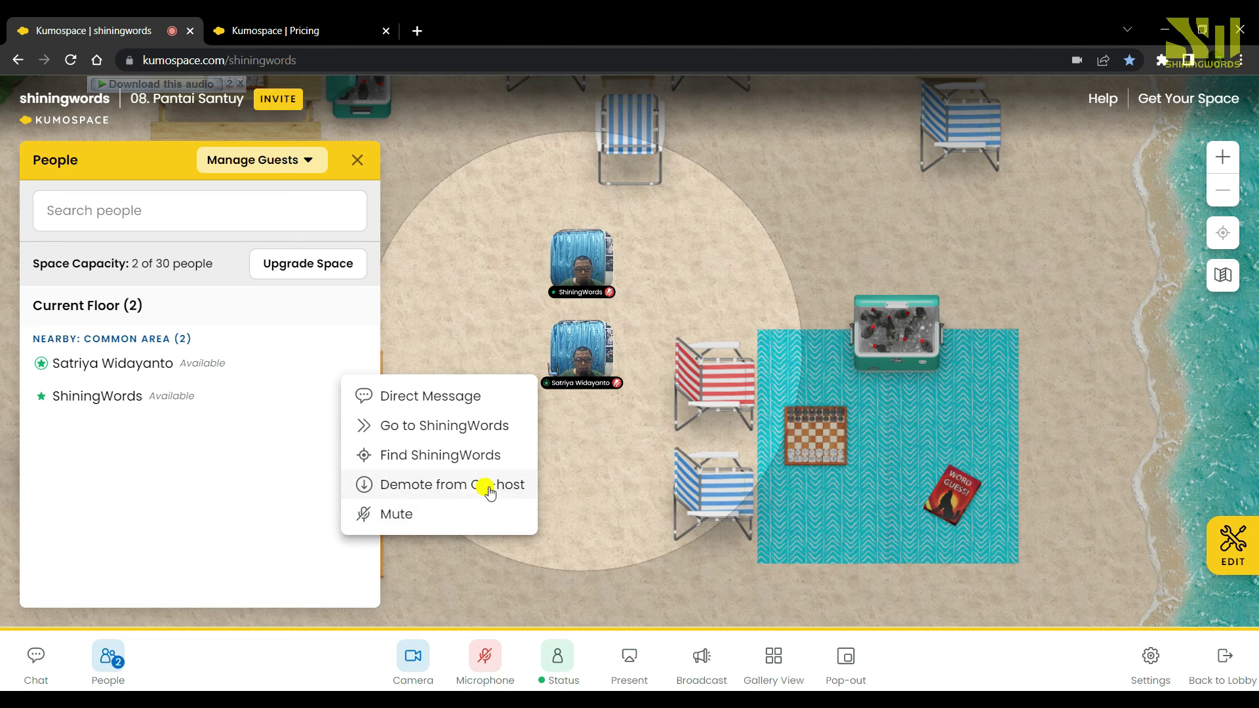
left_click(485, 489)
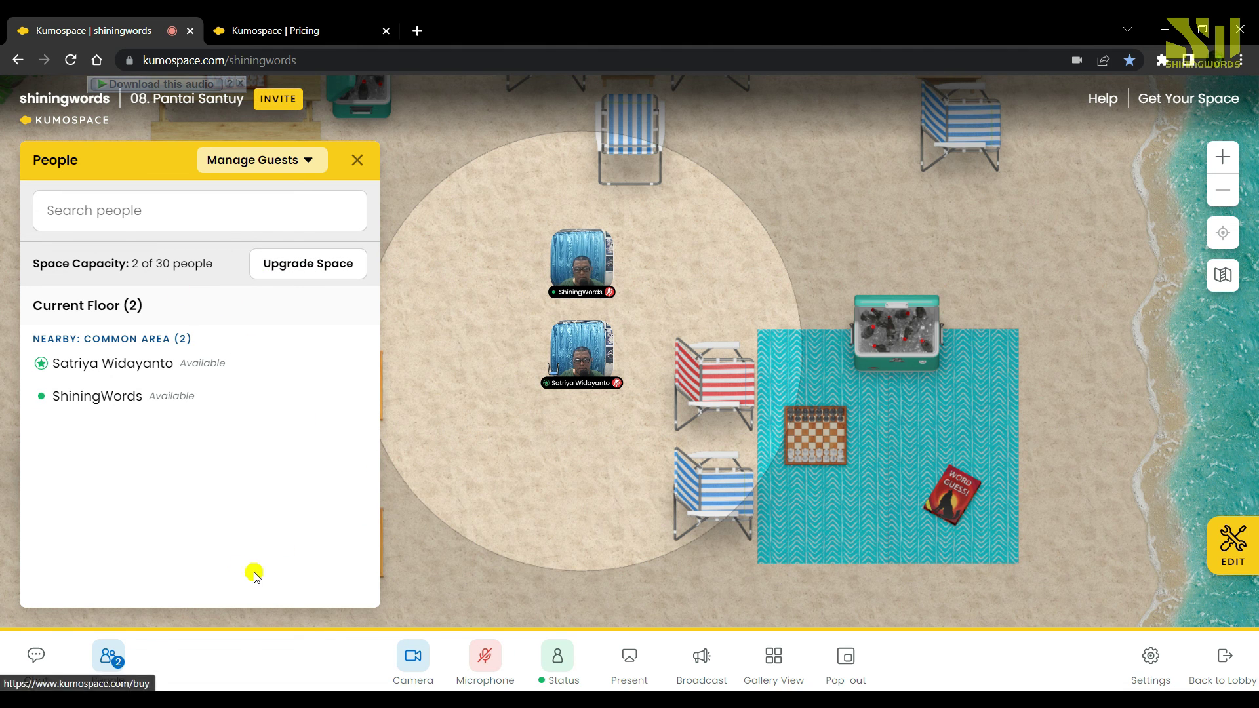
key("Down")
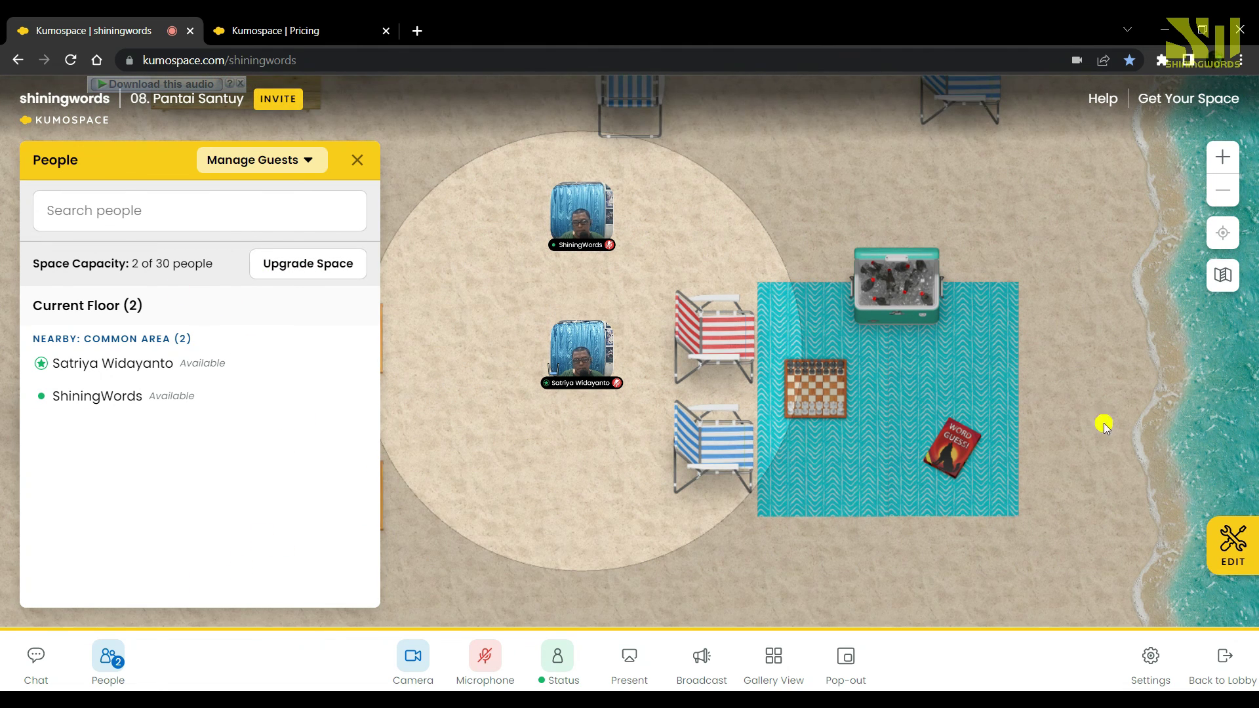
key("Right")
key("Left")
key("Left")
key("Left")
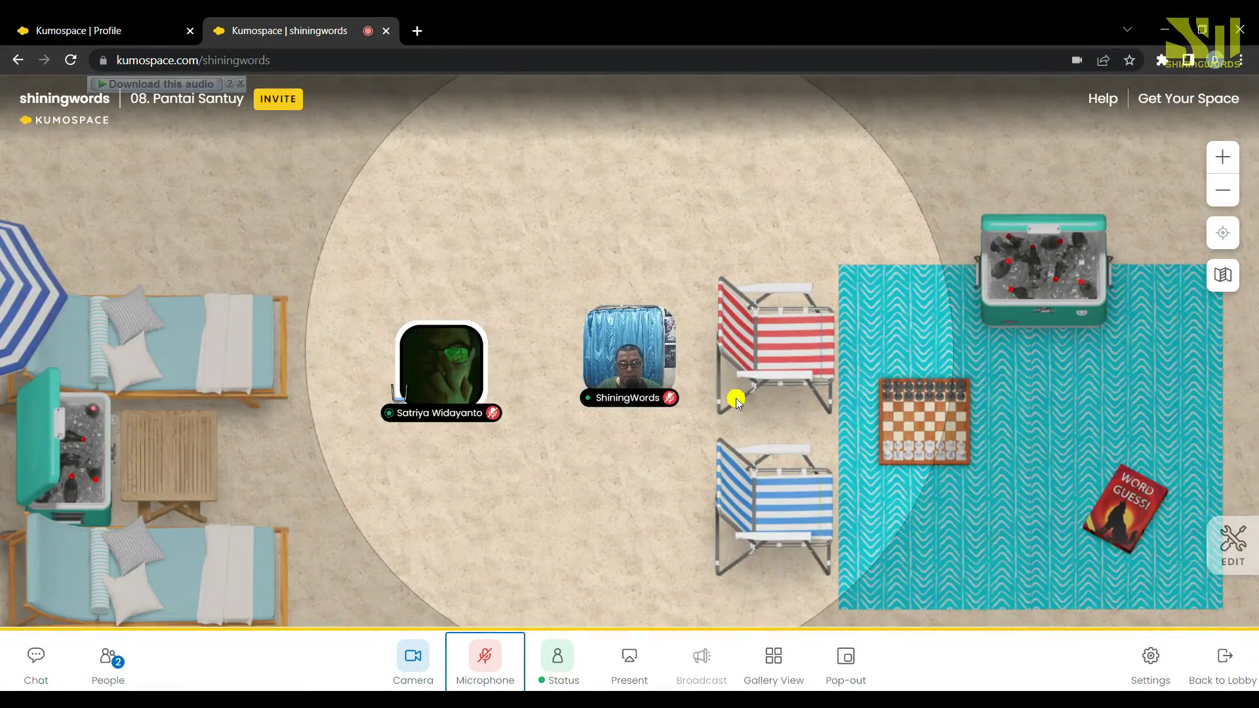
Step: In the guest's window, walk the guest's avatar down the beach to the tie-dye towels and back up beside the blue-striped chair
key("Down")
key("Right")
key("Left")
key("Down")
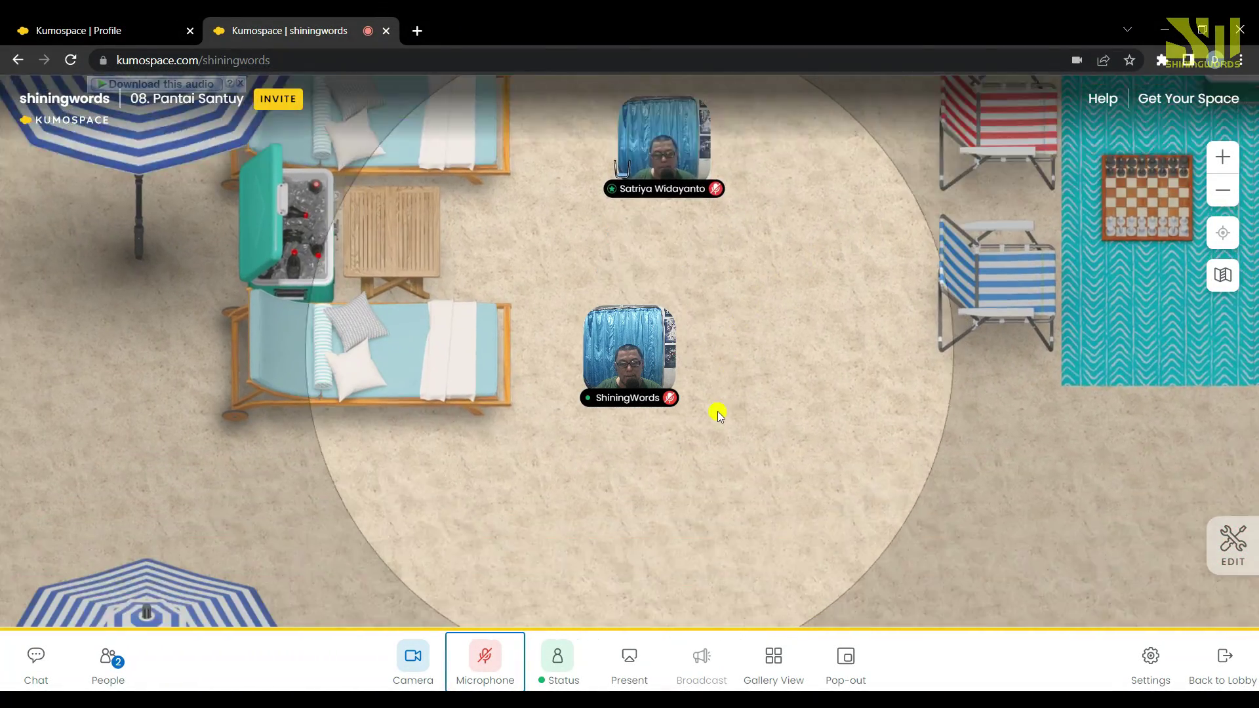
key("Down")
key("Up")
key("Right")
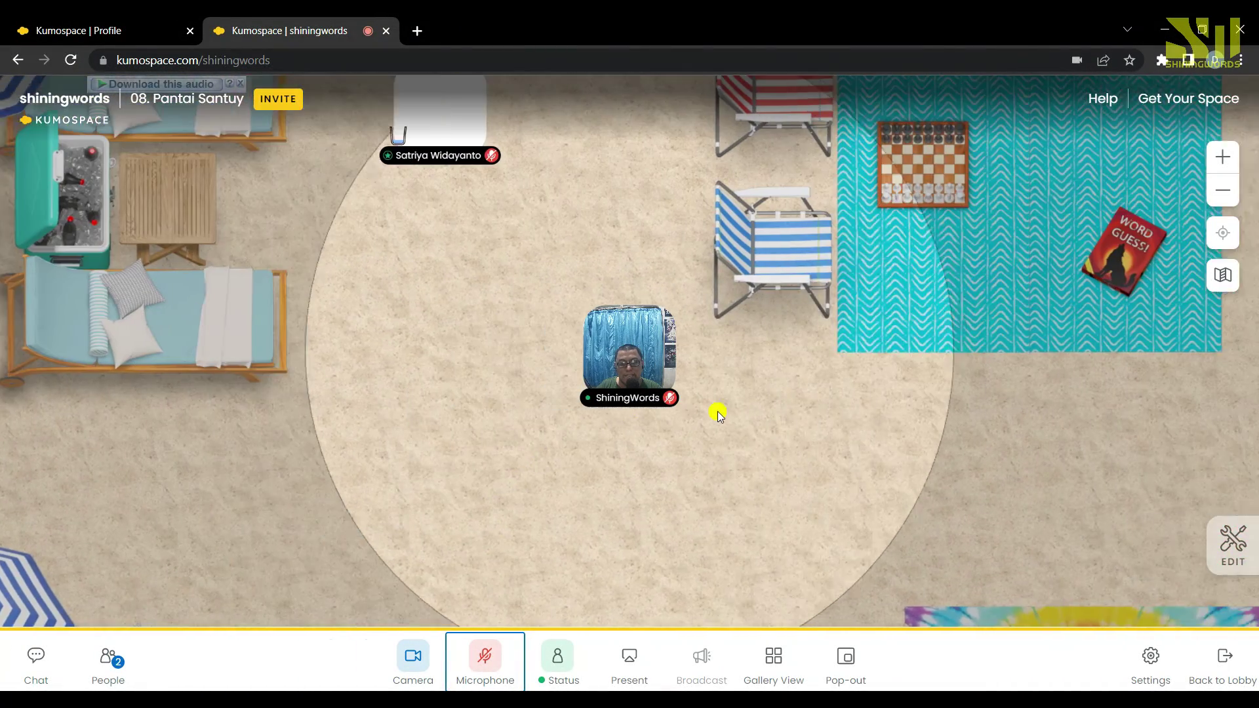
key("Right")
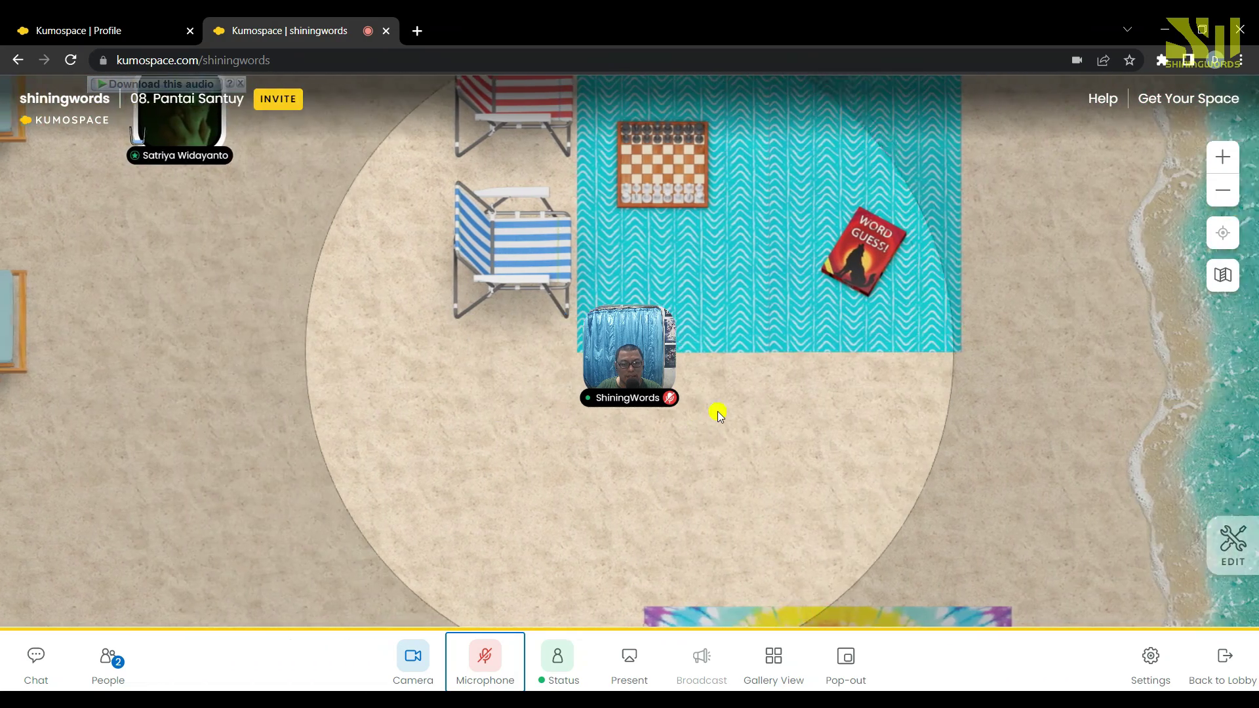
key("Down")
key("Left")
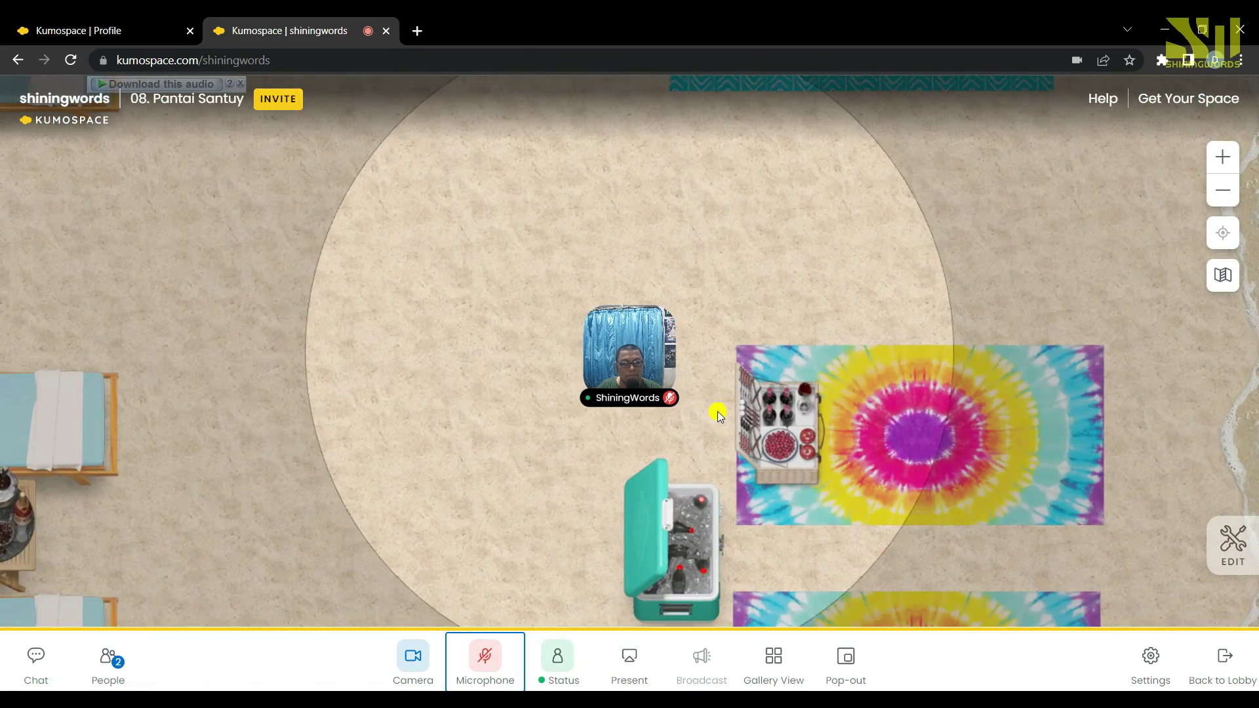
key("Up")
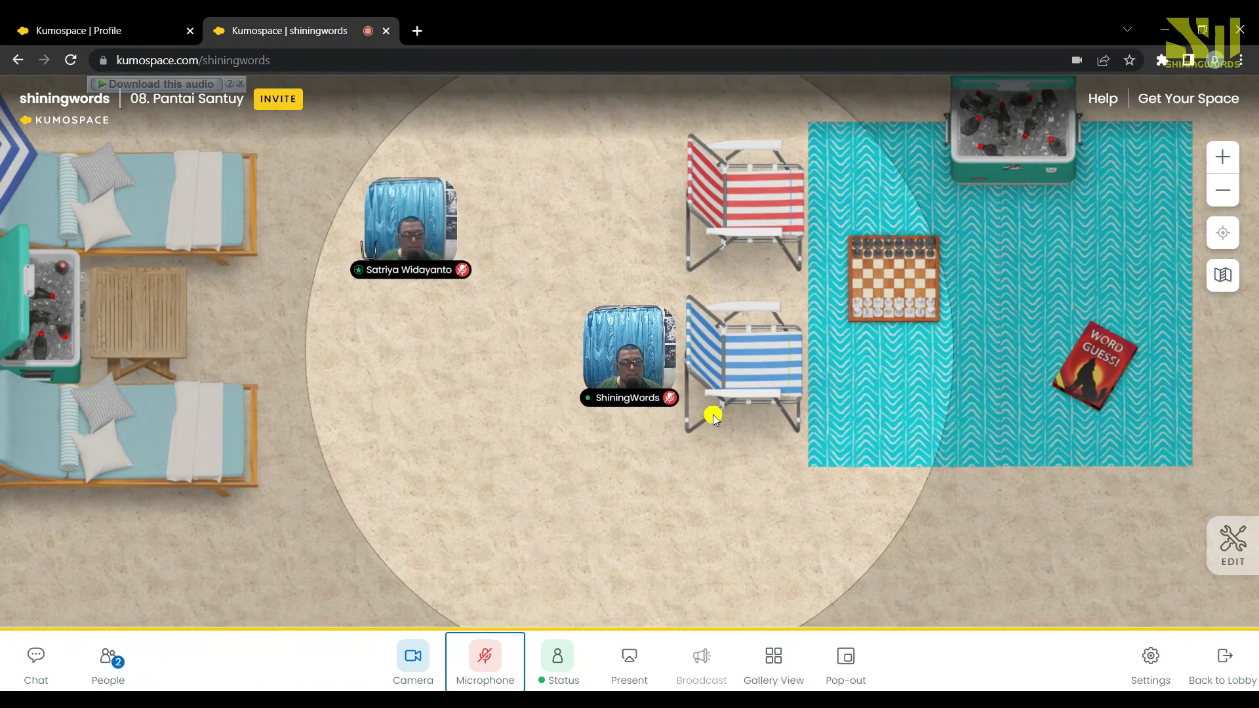